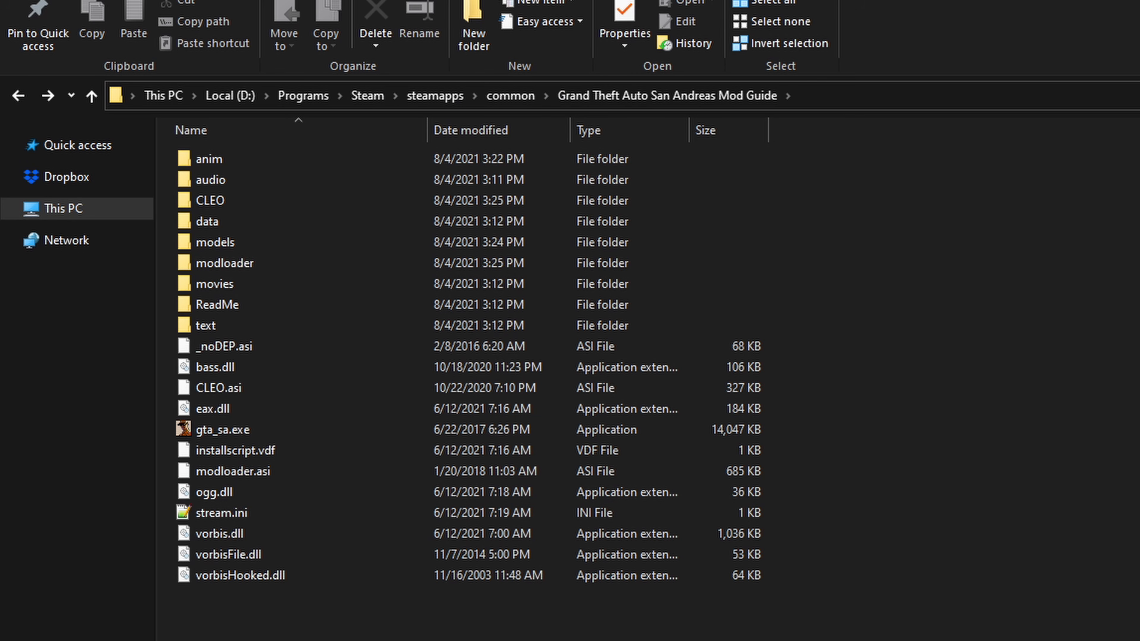
{"action": "left_click_drag", "start_coordinate": [919, 640], "coordinate": [347, 138]}
{"action": "left_click", "coordinate": [321, 601]}
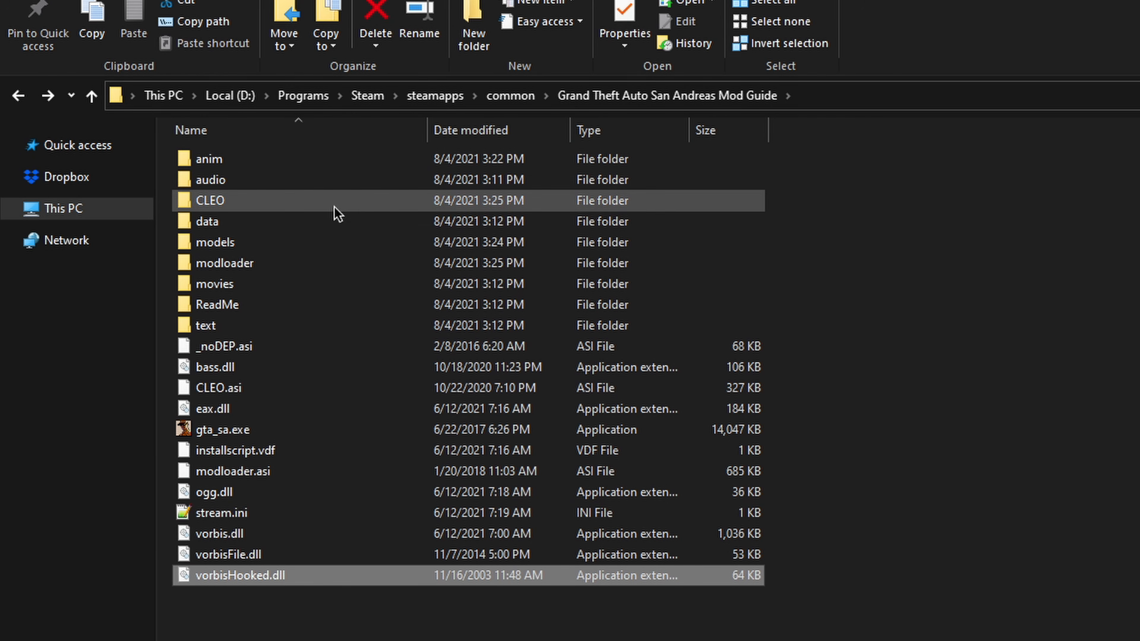
{"action": "left_click", "coordinate": [863, 390]}
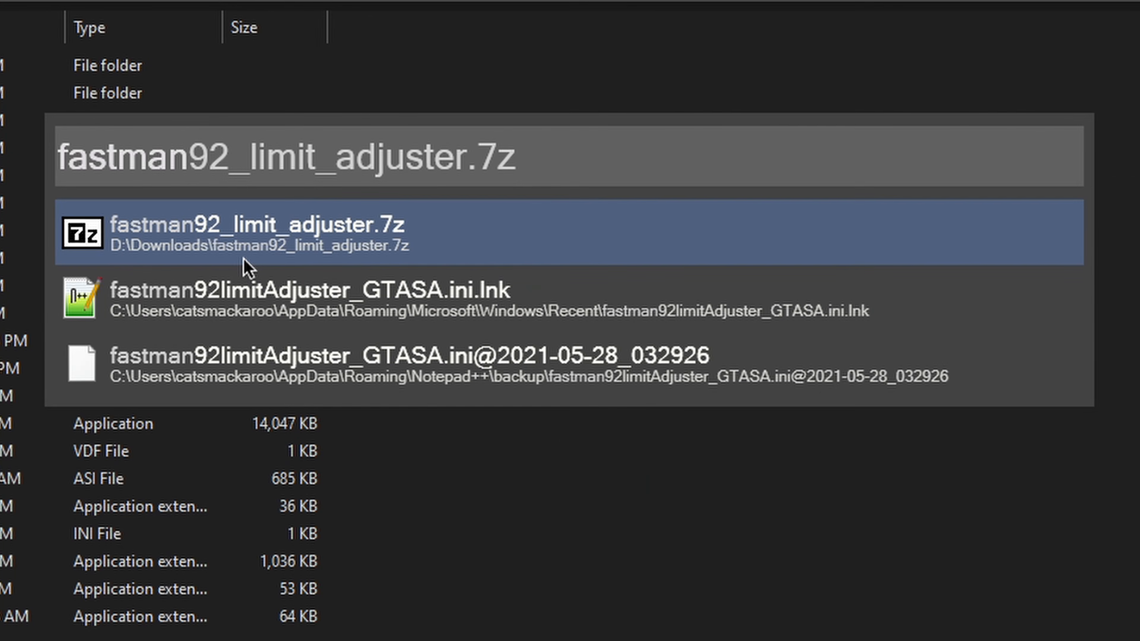
Step: Copy all contents of the $fastman92 limit adjuster folder from fastman92_limit_adjuster.7z into the Grand Theft Auto San Andreas Mod Guide folder
{"action": "key", "text": "Return"}
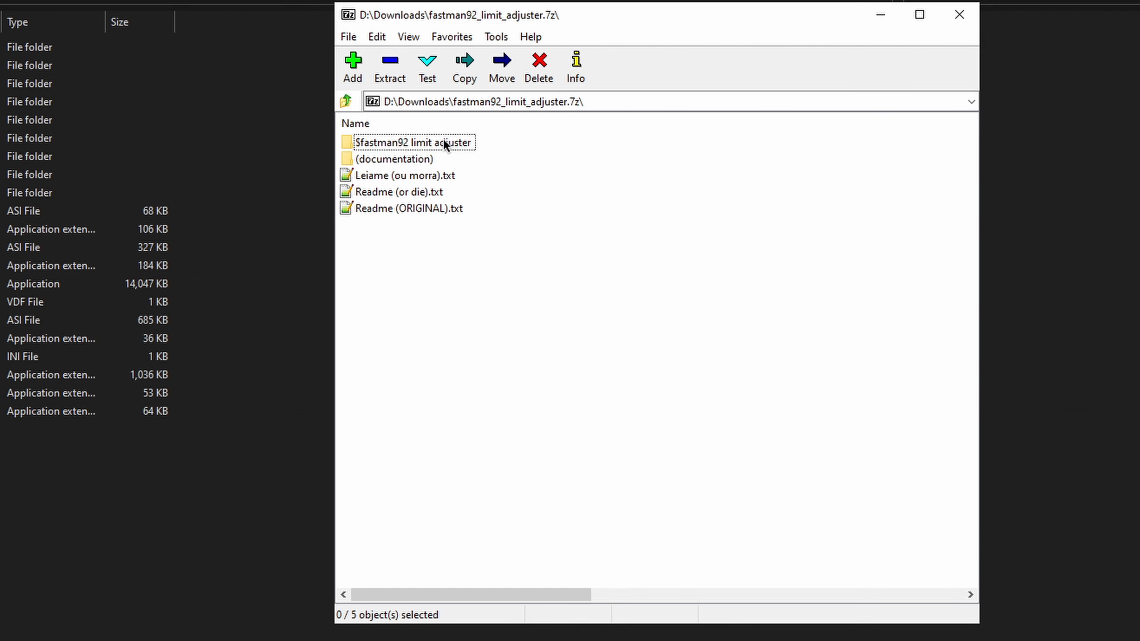
{"action": "double_click", "coordinate": [425, 142]}
{"action": "left_click_drag", "start_coordinate": [459, 376], "coordinate": [359, 134]}
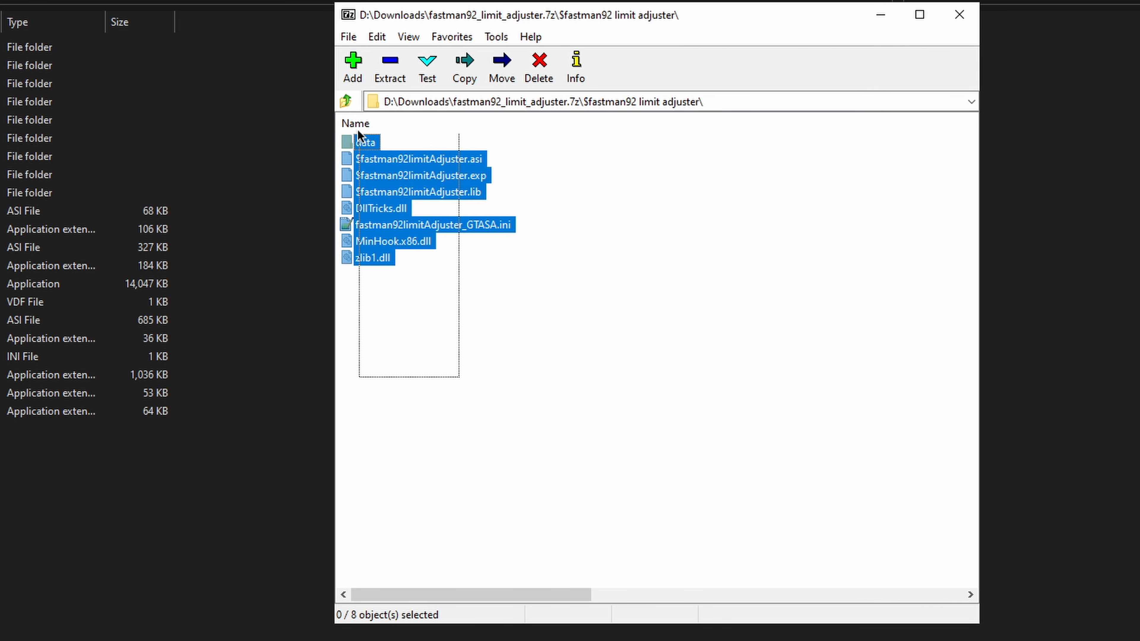
{"action": "left_click_drag", "start_coordinate": [370, 174], "coordinate": [105, 506]}
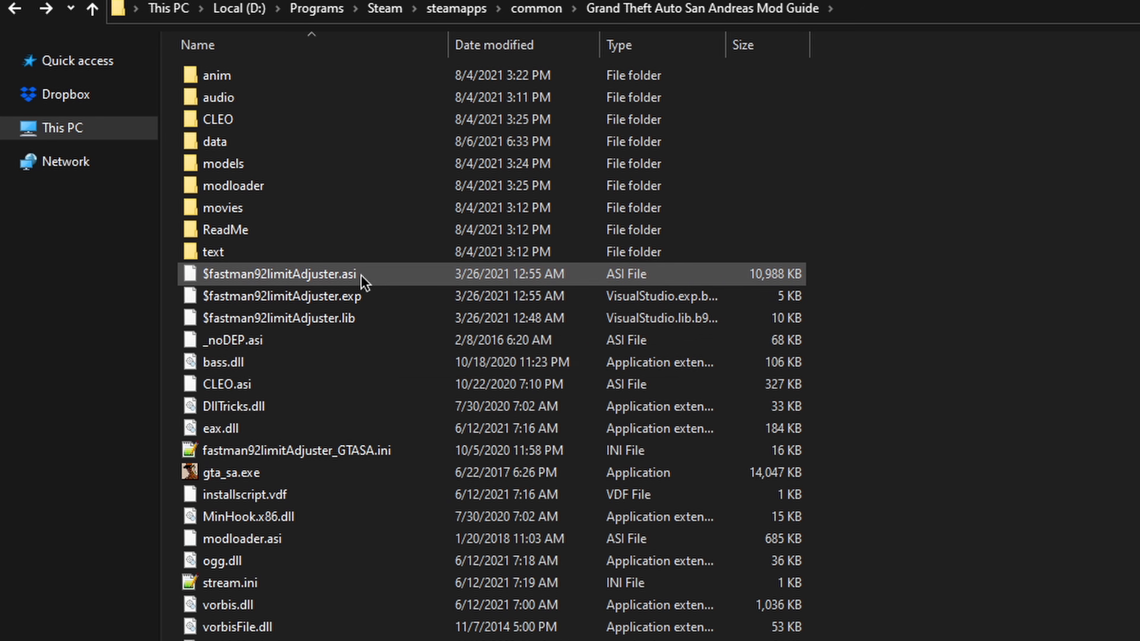
{"action": "left_click", "coordinate": [341, 282]}
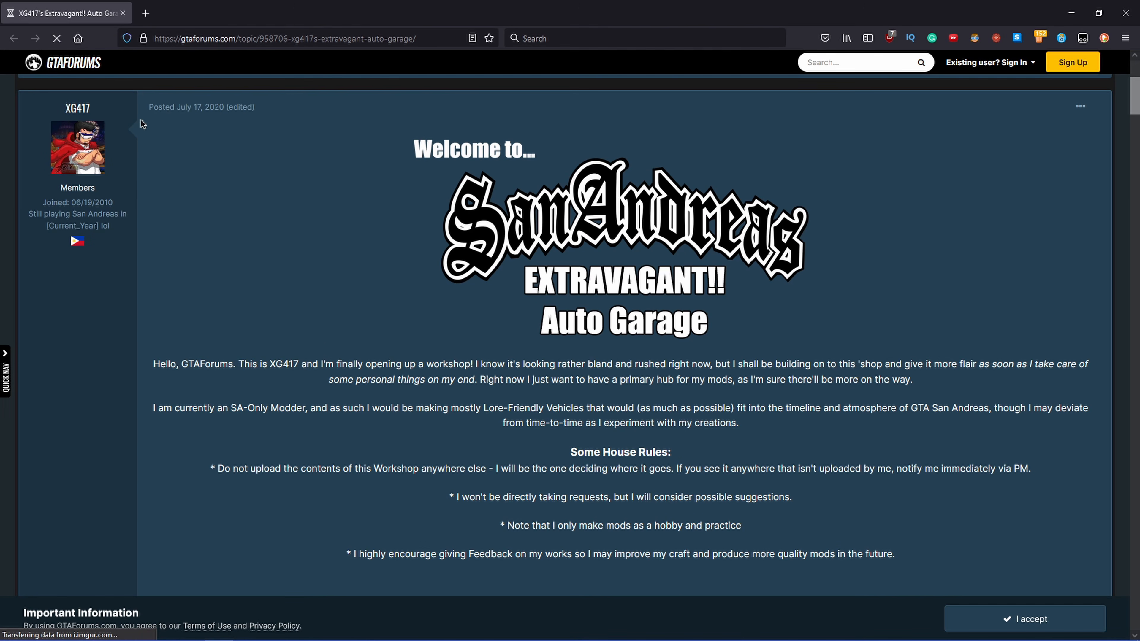
Step: Reveal the hidden From-Scratch Mods list in the first post of the Extravagant!! Auto Garage topic
{"action": "scroll", "coordinate": [141, 120], "scroll_direction": "up", "scroll_amount": 3}
{"action": "left_click_drag", "start_coordinate": [268, 85], "coordinate": [128, 84]}
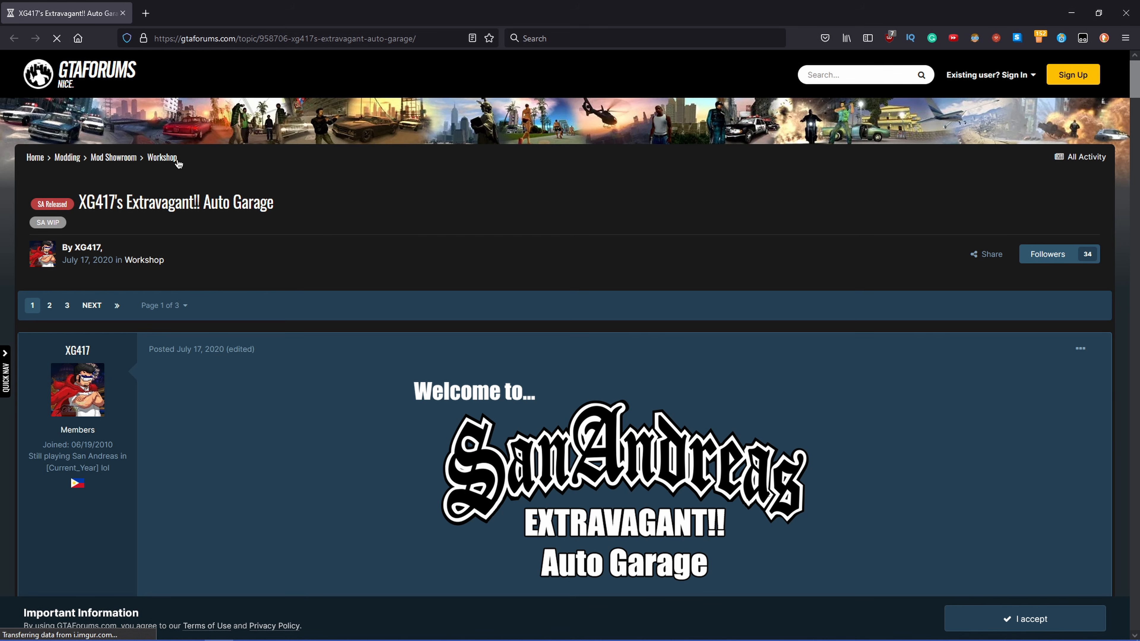
{"action": "scroll", "coordinate": [354, 270], "scroll_direction": "down", "scroll_amount": 3}
{"action": "scroll", "coordinate": [326, 209], "scroll_direction": "down", "scroll_amount": 3}
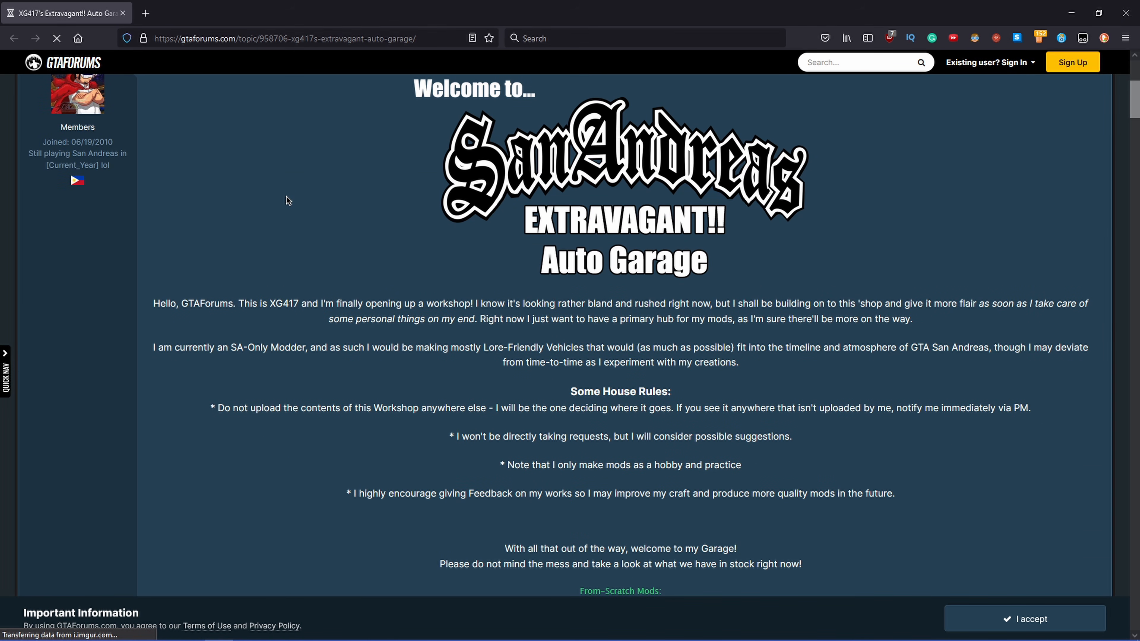
{"action": "scroll", "coordinate": [293, 201], "scroll_direction": "down", "scroll_amount": 9}
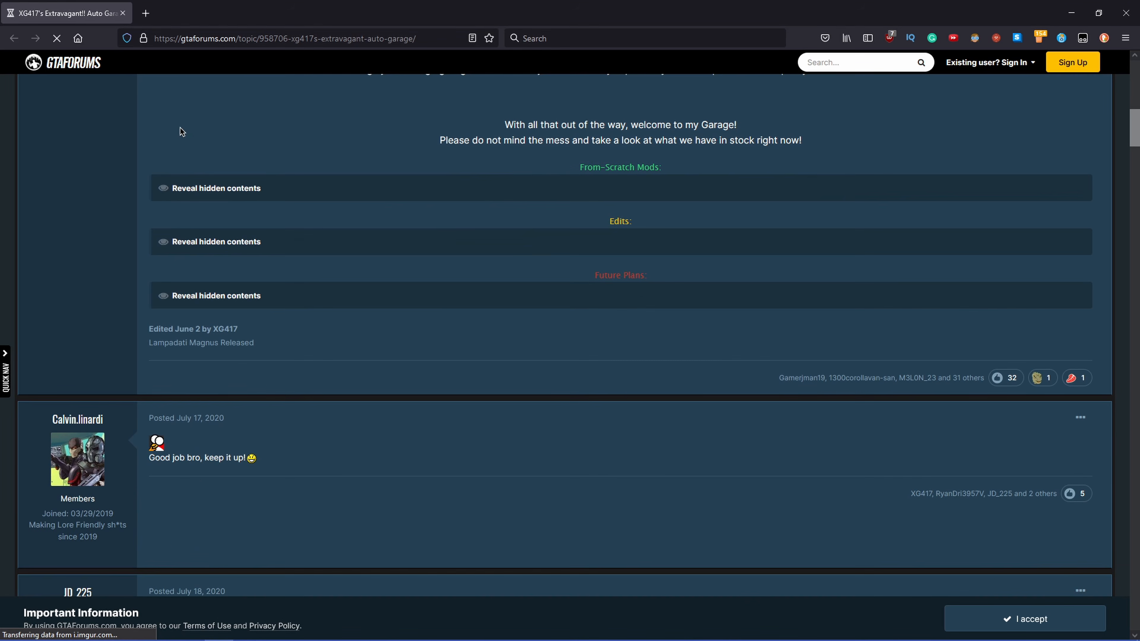
{"action": "left_click", "coordinate": [197, 189]}
Step: Open the Burger Shot Bunmobile v1.0 download link from the mod list and download the file
{"action": "scroll", "coordinate": [442, 236], "scroll_direction": "down", "scroll_amount": 4}
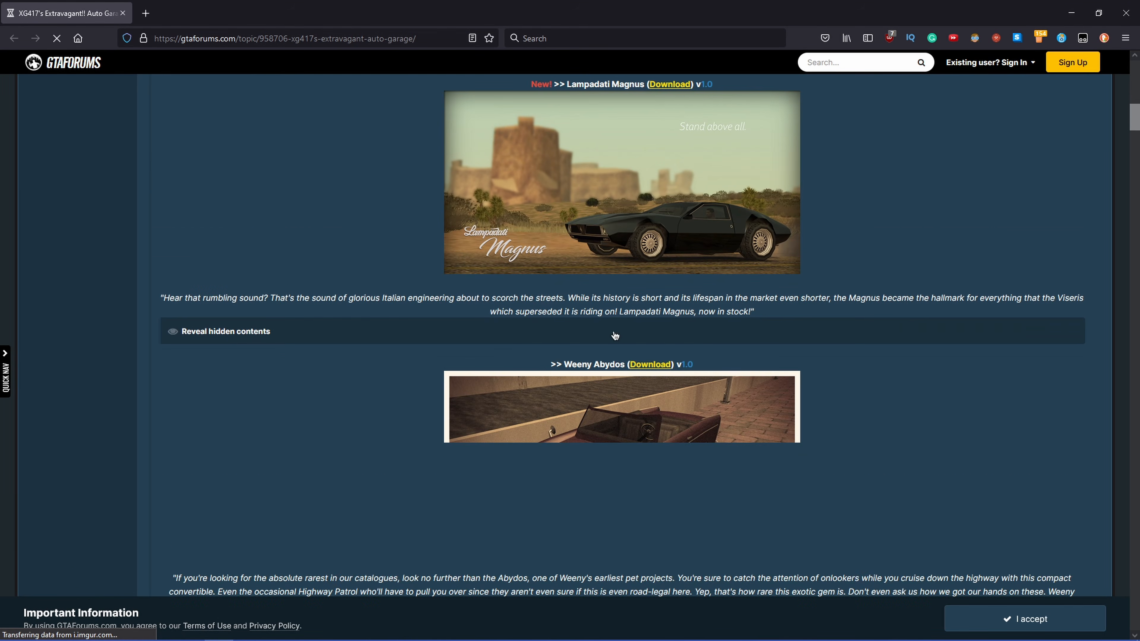
{"action": "scroll", "coordinate": [442, 237], "scroll_direction": "down", "scroll_amount": 15}
{"action": "scroll", "coordinate": [367, 220], "scroll_direction": "up", "scroll_amount": 4}
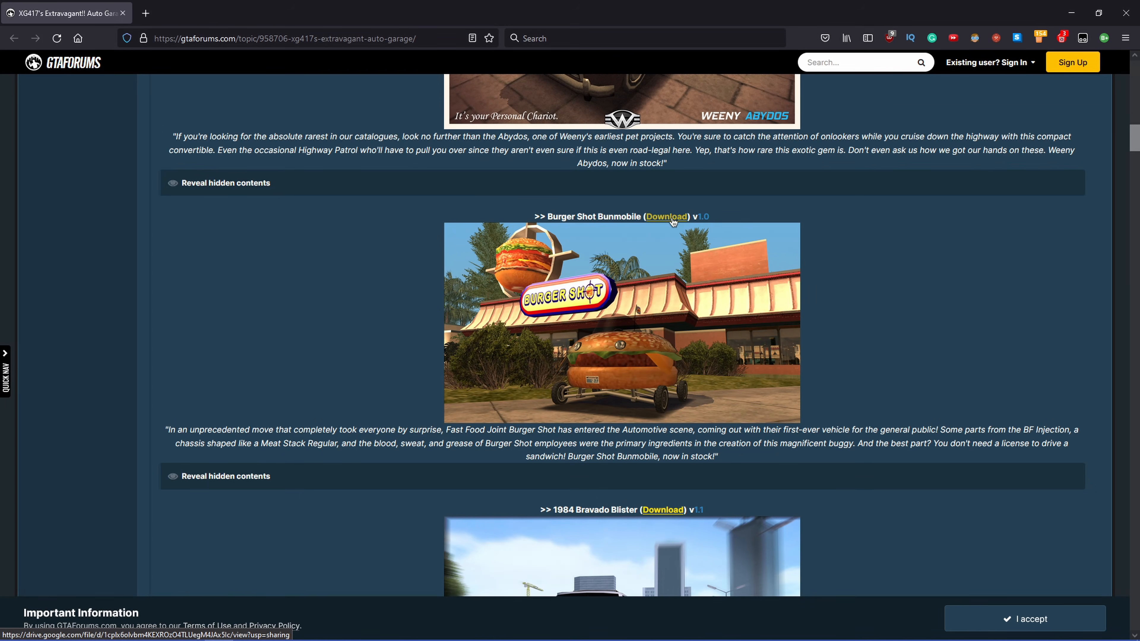
{"action": "middle_click", "coordinate": [615, 162]}
{"action": "left_click", "coordinate": [248, 4]}
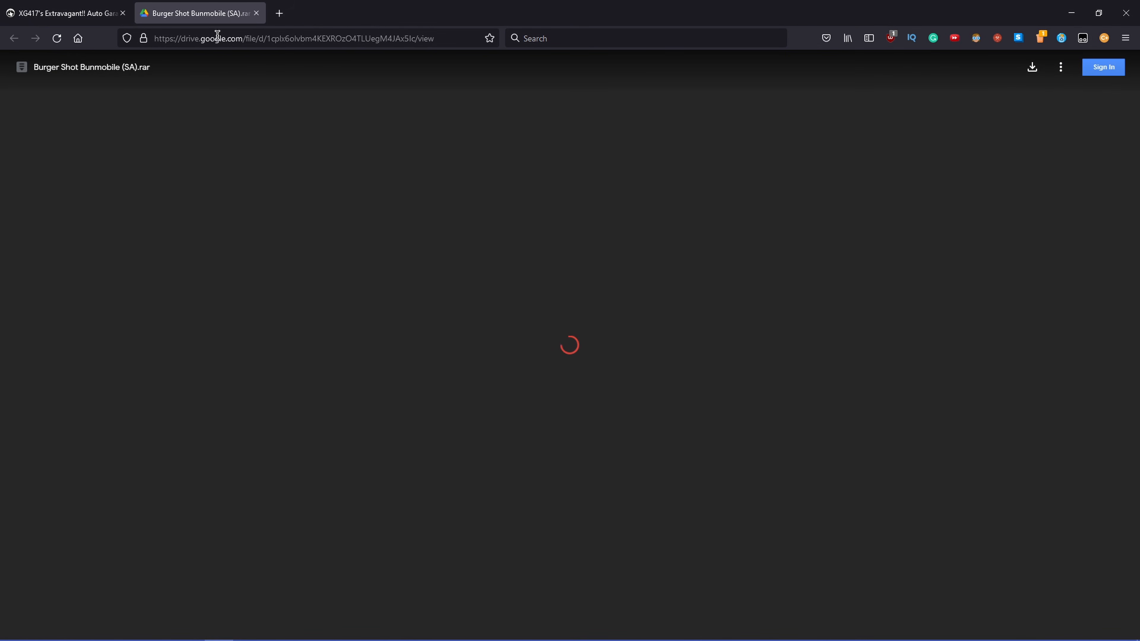
{"action": "left_click", "coordinate": [1038, 71]}
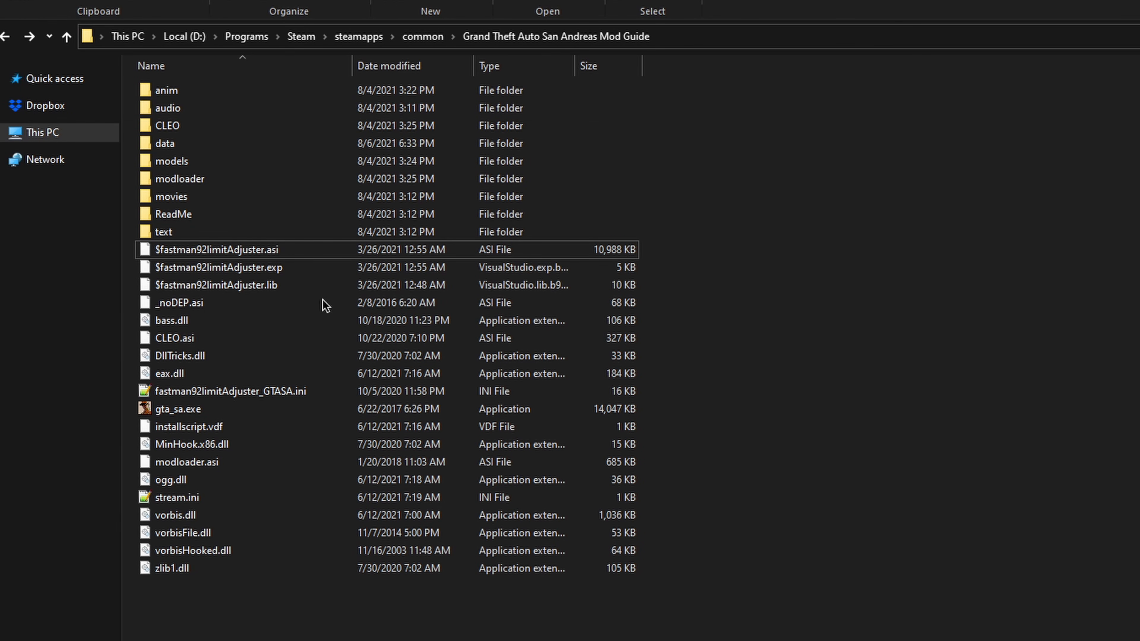
Step: Open fastman92limitAdjuster_GTASA.ini from the game folder and find the "Apply handling" setting
{"action": "double_click", "coordinate": [215, 394]}
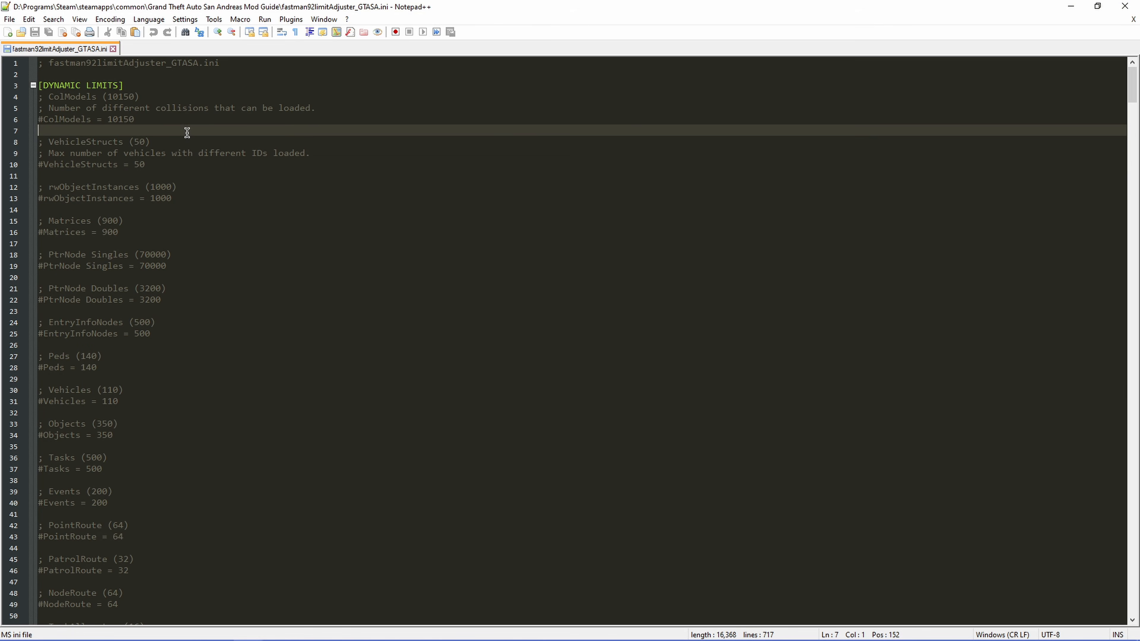
{"action": "key", "text": "ctrl+f"}
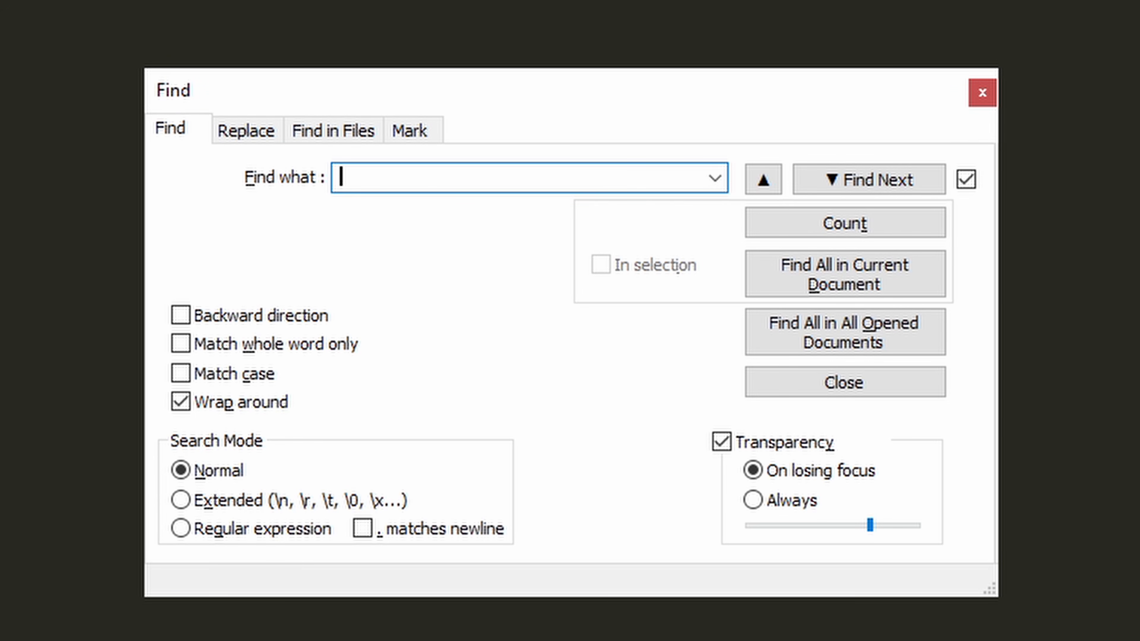
{"action": "type", "text": "Apply ah"}
{"action": "key", "text": "BackSpace"}
{"action": "key", "text": "BackSpace"}
{"action": "type", "text": "ha"}
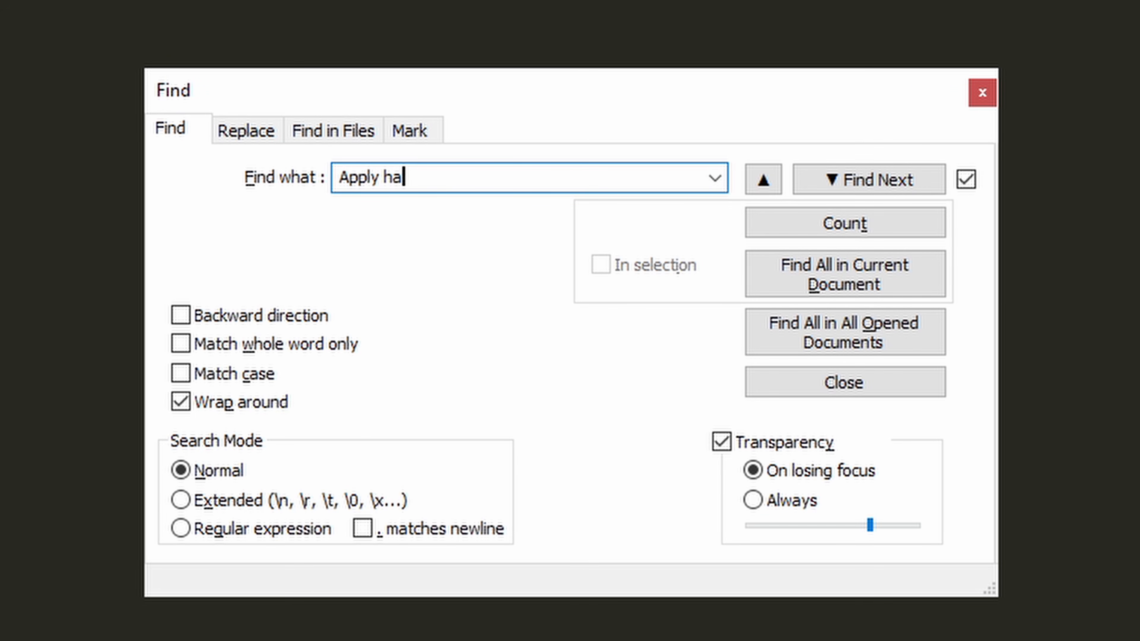
{"action": "type", "text": "ndling"}
{"action": "key", "text": "Return"}
{"action": "key", "text": "Escape"}
{"action": "left_click", "coordinate": [332, 177]}
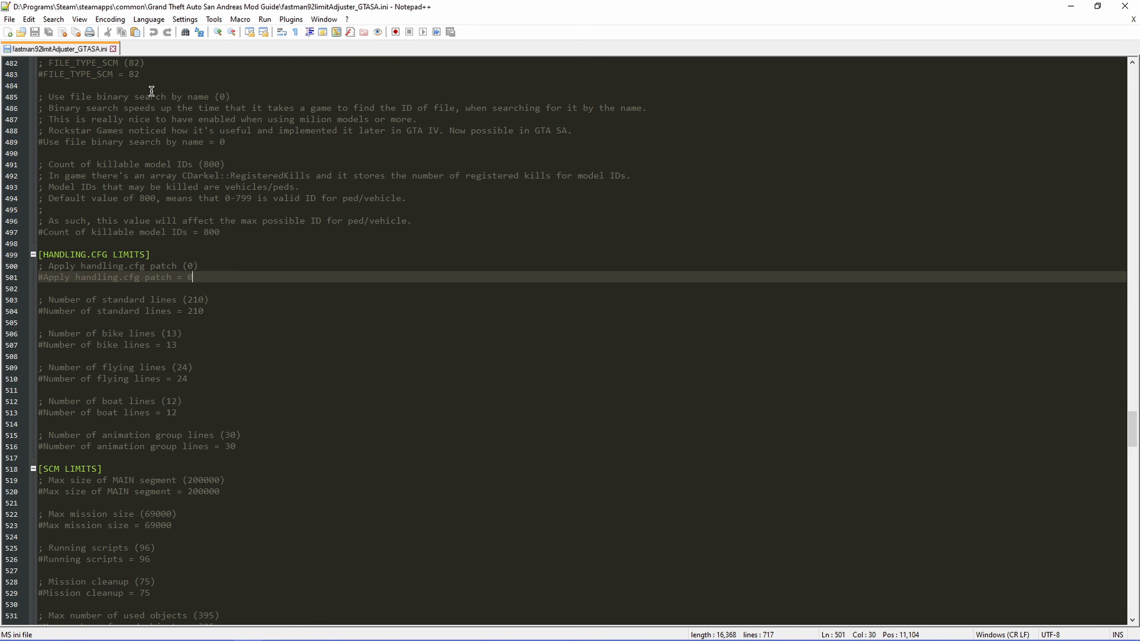
Step: Open the Style Configurator to view the editor's theme settings
{"action": "left_click", "coordinate": [189, 21]}
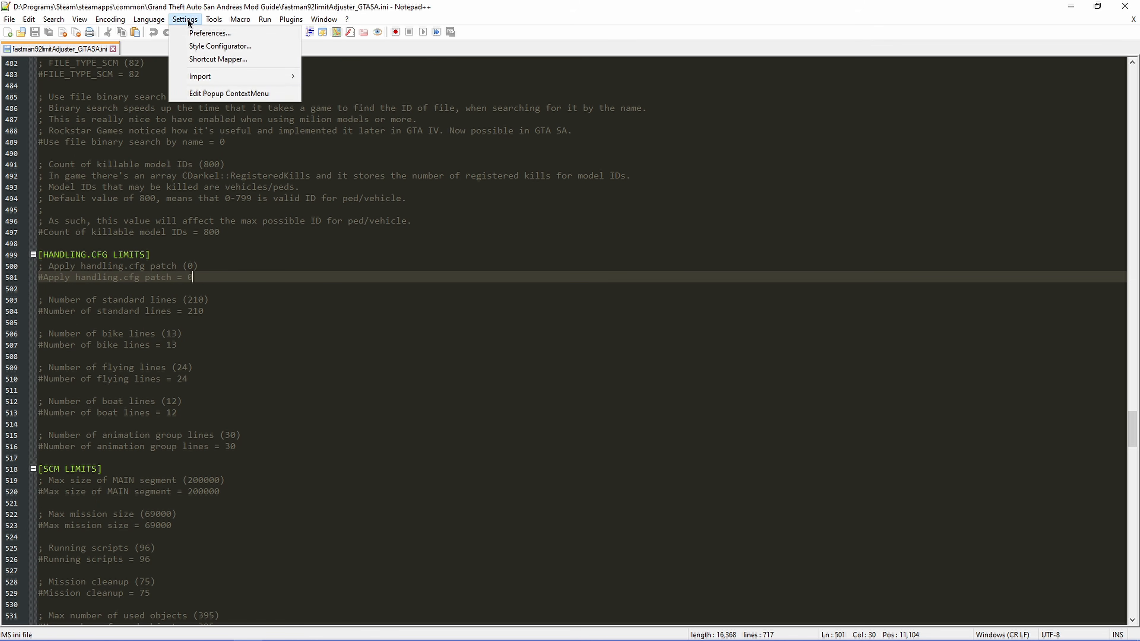
{"action": "left_click", "coordinate": [206, 47]}
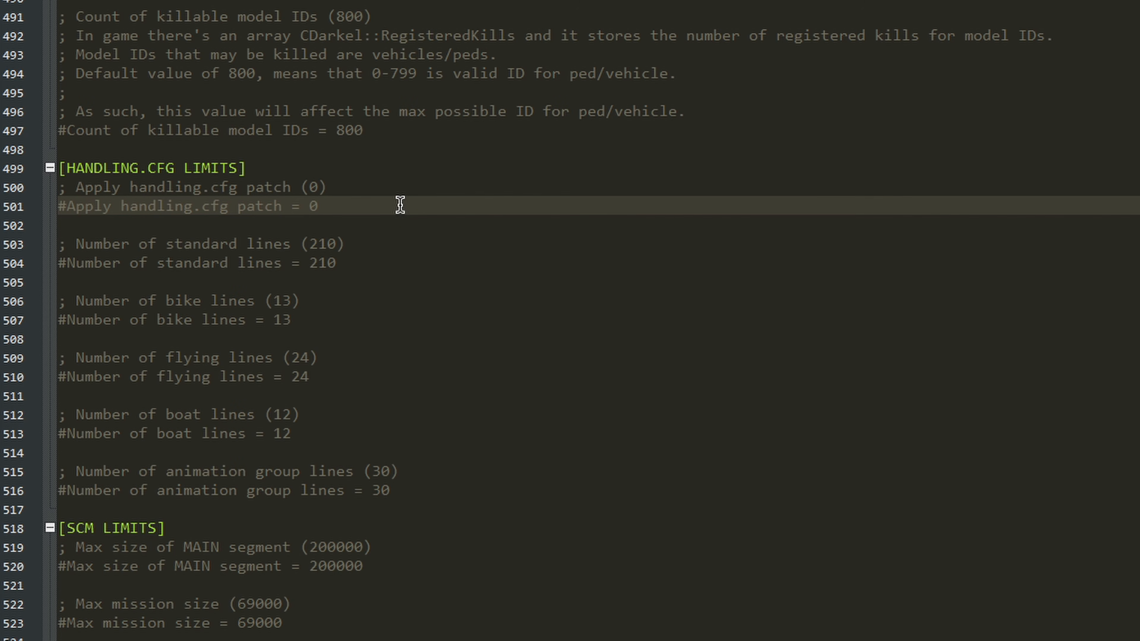
Step: Uncomment the handling.cfg patch line and set it to 1, and uncomment the number of standard lines setting
{"action": "key", "text": "BackSpace"}
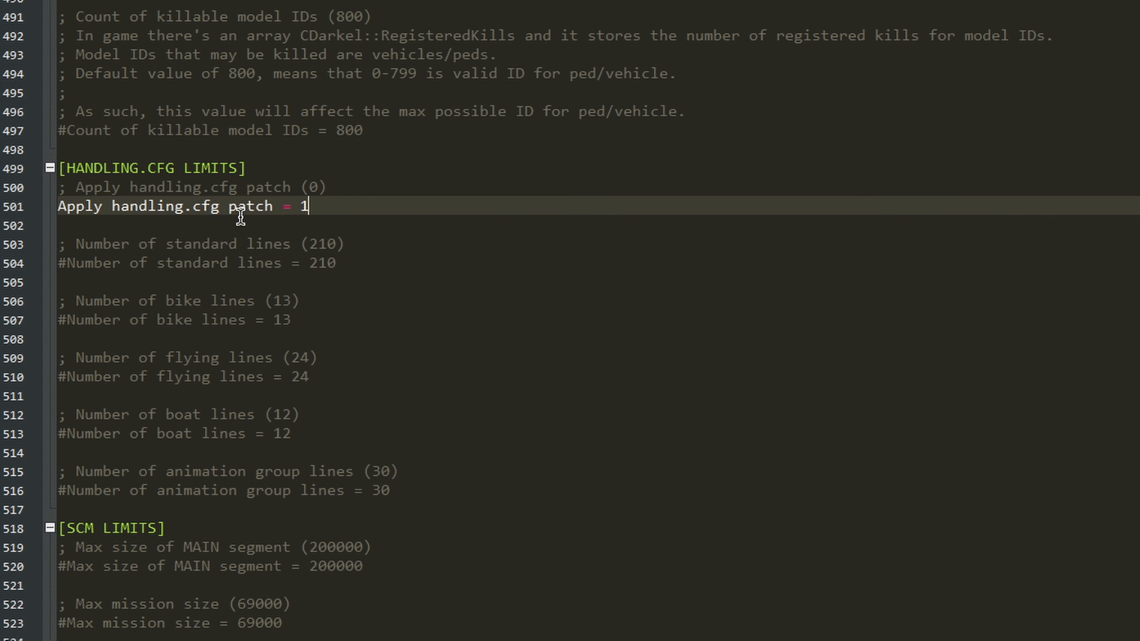
{"action": "left_click", "coordinate": [371, 269]}
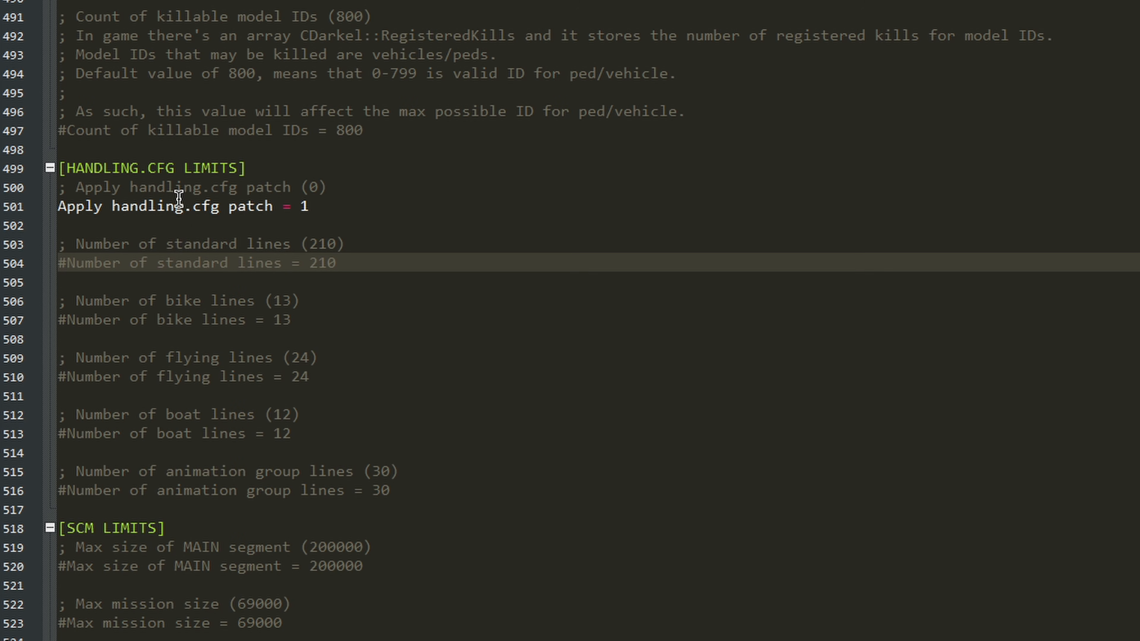
{"action": "key", "text": "BackSpace"}
{"action": "left_click", "coordinate": [338, 260]}
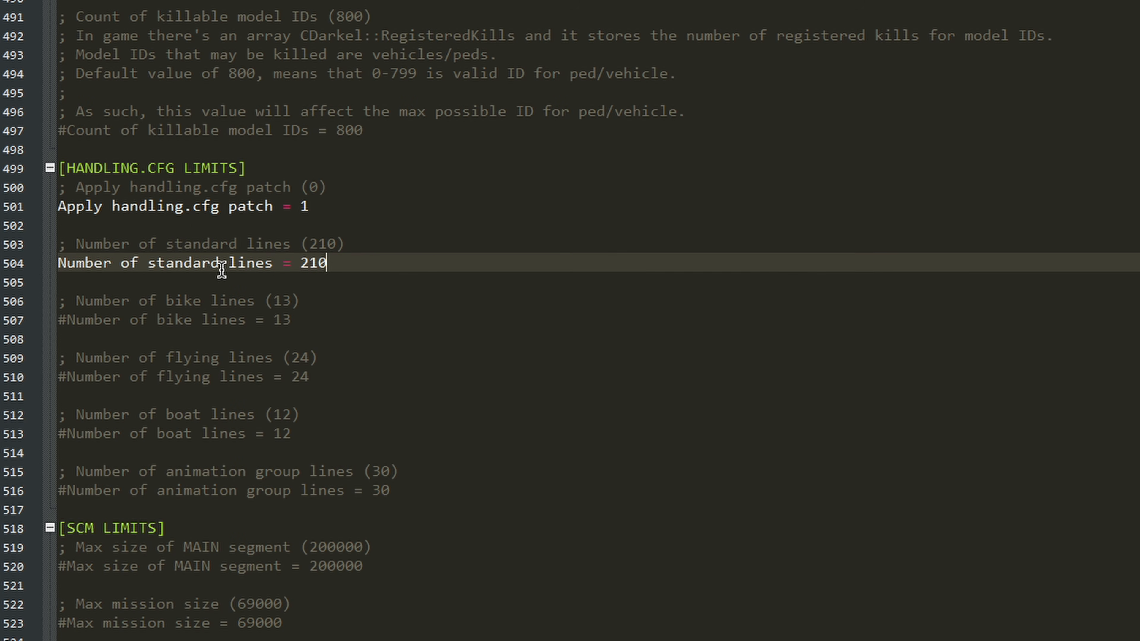
Step: Set the number of standard lines under HANDLING.CFG LIMITS to 300
{"action": "double_click", "coordinate": [301, 263]}
{"action": "key", "text": "Right"}
{"action": "double_click", "coordinate": [319, 263]}
{"action": "left_click", "coordinate": [365, 263]}
{"action": "left_click_drag", "start_coordinate": [365, 262], "coordinate": [52, 193]}
{"action": "left_click", "coordinate": [358, 243]}
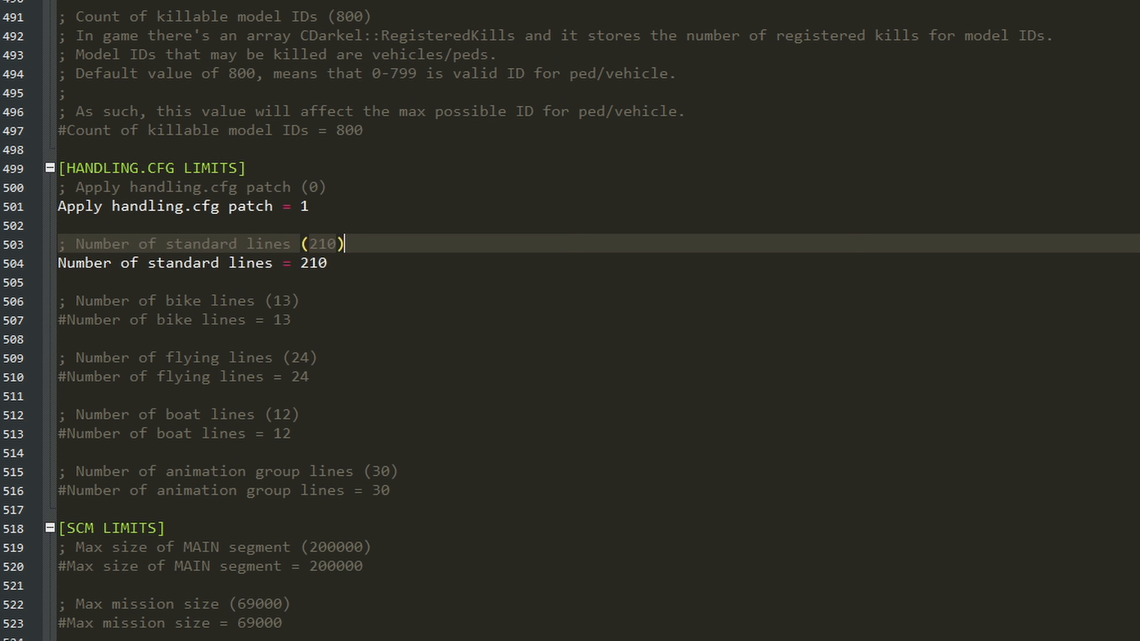
{"action": "left_click", "coordinate": [331, 263]}
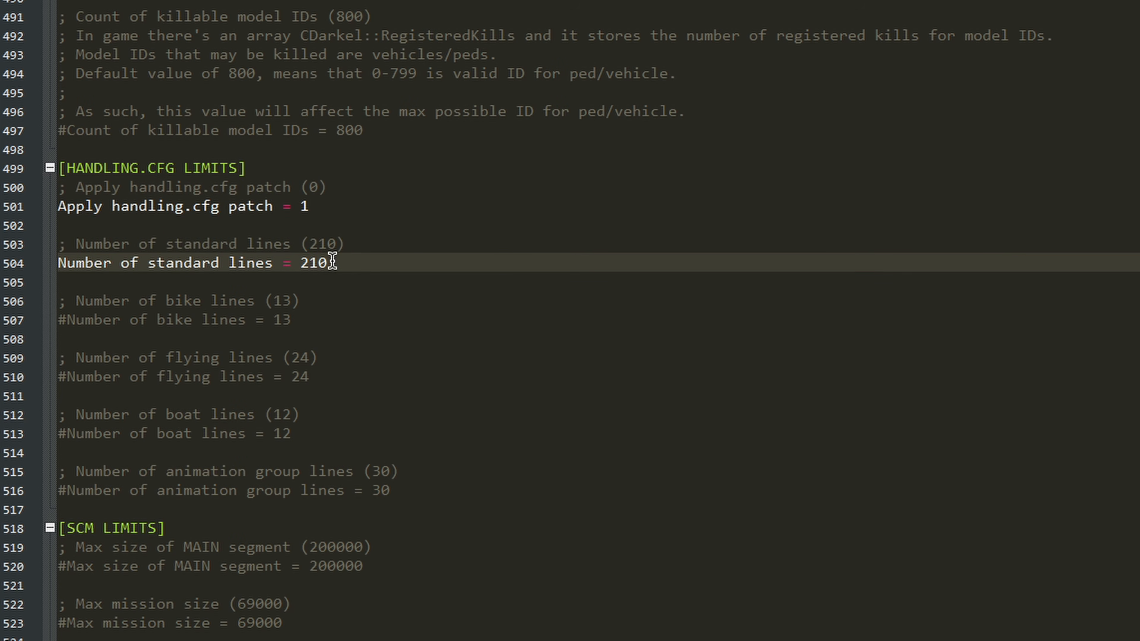
{"action": "double_click", "coordinate": [310, 264]}
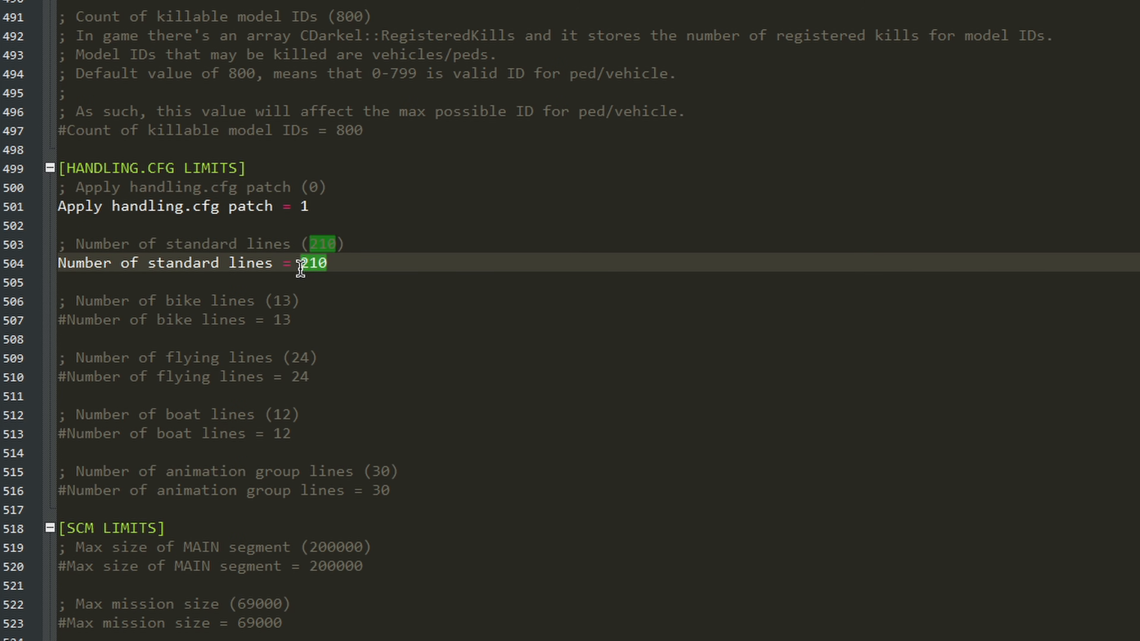
{"action": "left_click", "coordinate": [332, 265]}
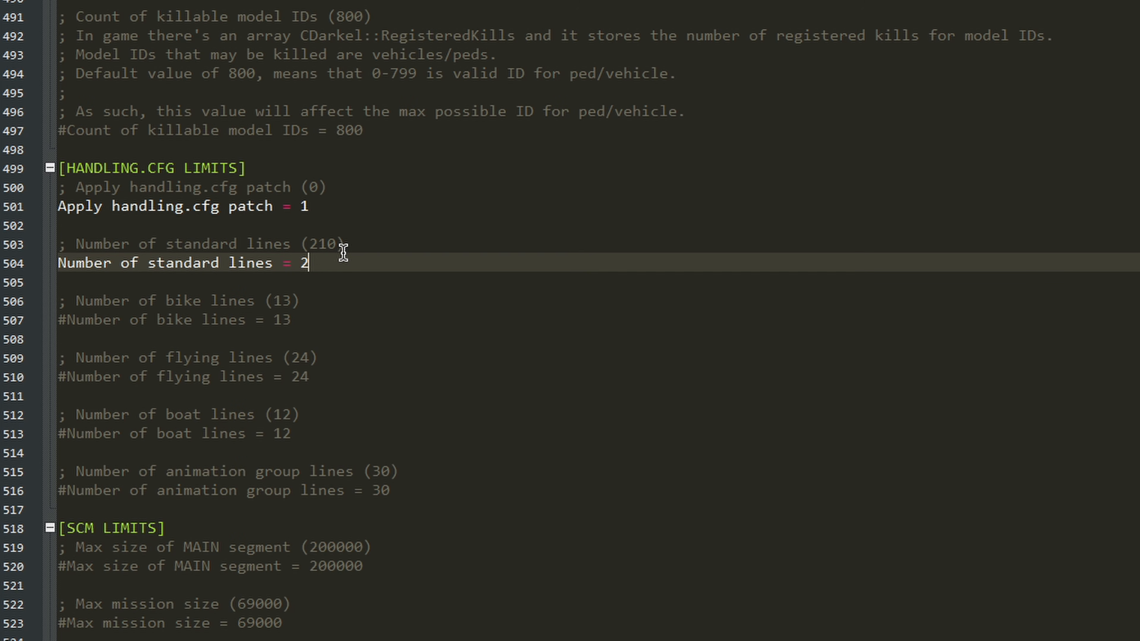
{"action": "type", "text": "300"}
{"action": "double_click", "coordinate": [311, 263]}
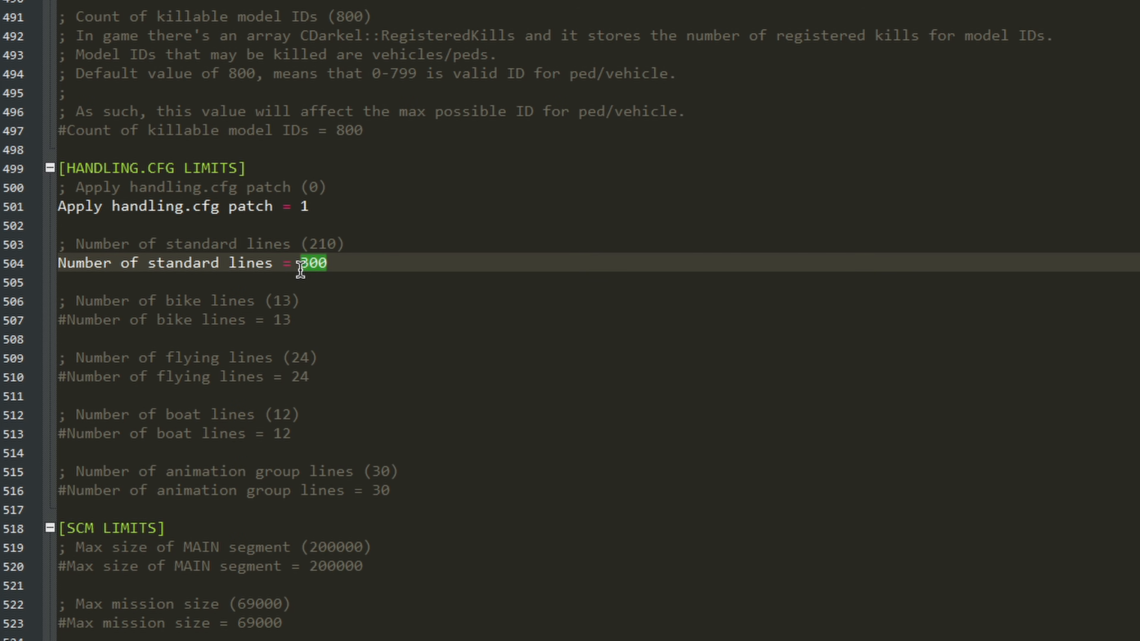
{"action": "left_click", "coordinate": [343, 264]}
{"action": "left_click_drag", "start_coordinate": [328, 265], "coordinate": [296, 269]}
Step: Find the "Enable vehicle audio loader" setting under ADDONS, uncomment it and set it to 1
{"action": "key", "text": "ctrl+f"}
{"action": "type", "text": "vehicl"}
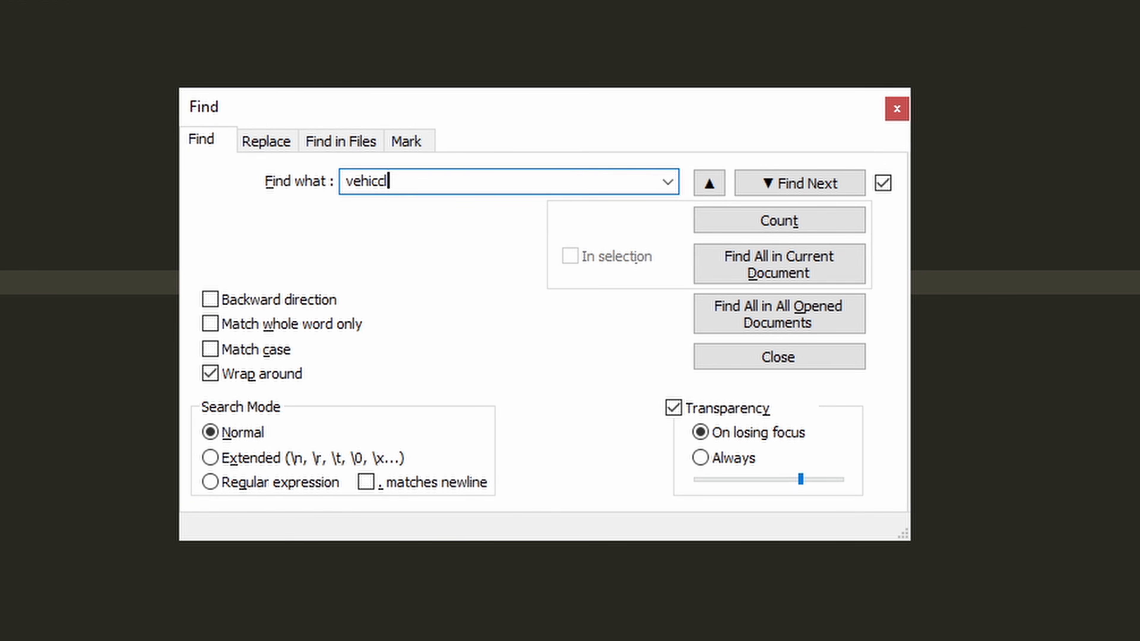
{"action": "key", "text": "ctrl+a"}
{"action": "type", "text": "Enable vehi"}
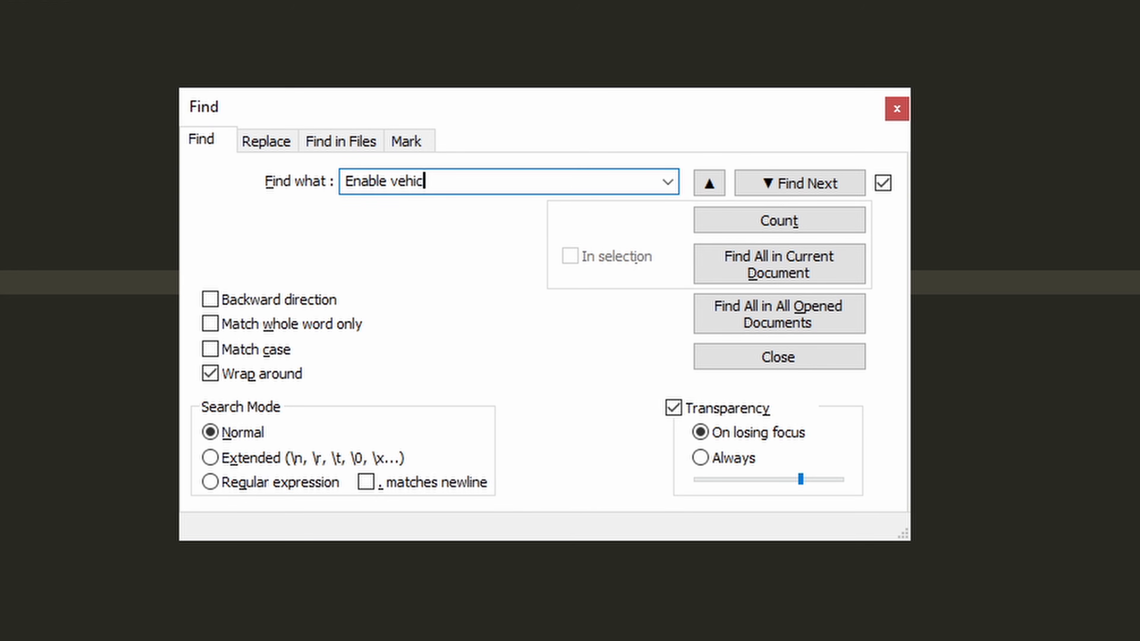
{"action": "type", "text": "c"}
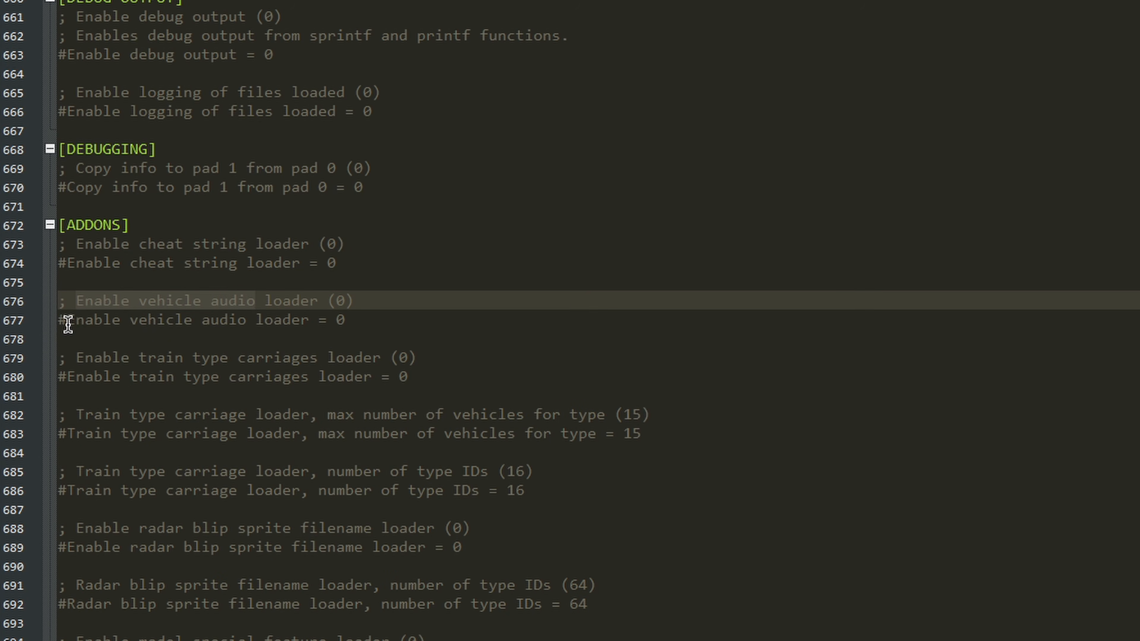
{"action": "left_click", "coordinate": [68, 323]}
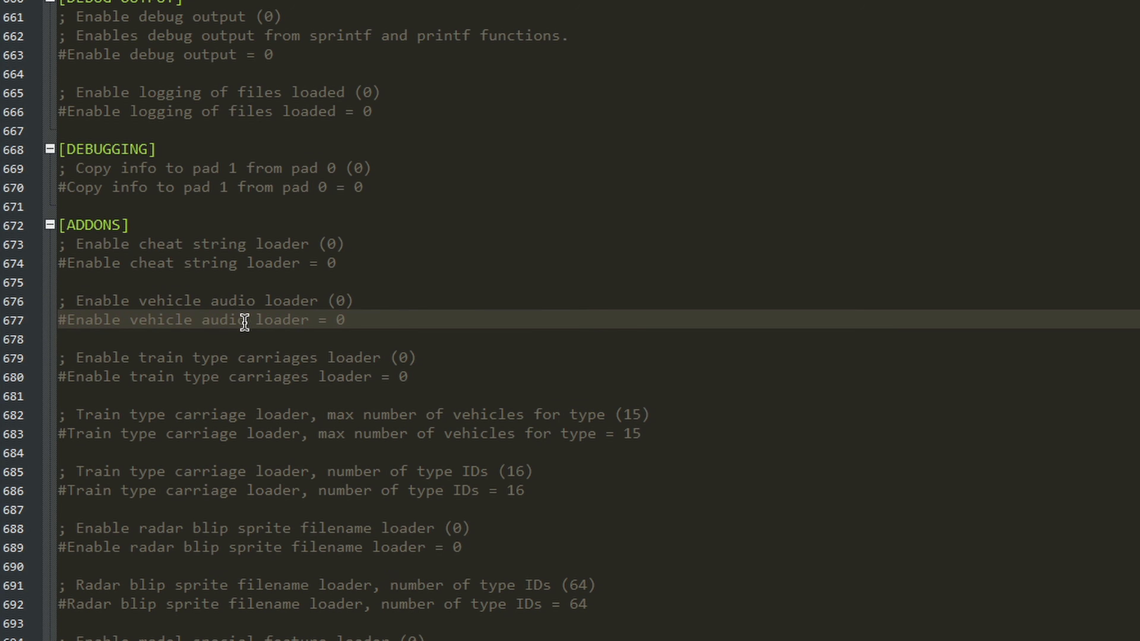
{"action": "key", "text": "BackSpace"}
{"action": "double_click", "coordinate": [336, 320]}
{"action": "type", "text": "1"}
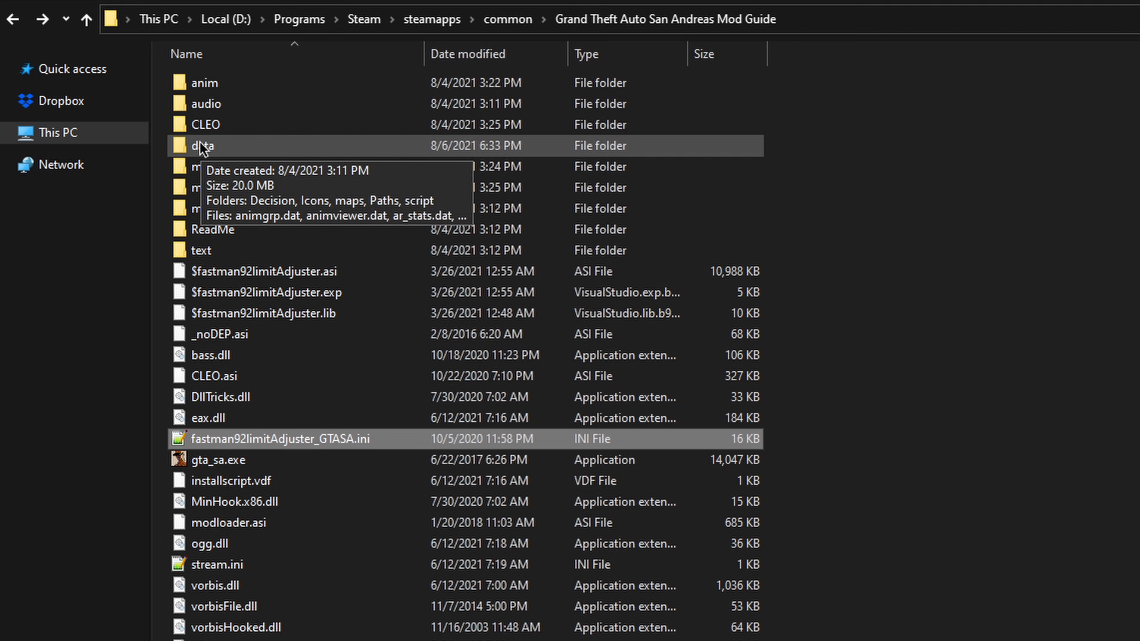
Step: Open the data folder inside the game folder
{"action": "double_click", "coordinate": [200, 147]}
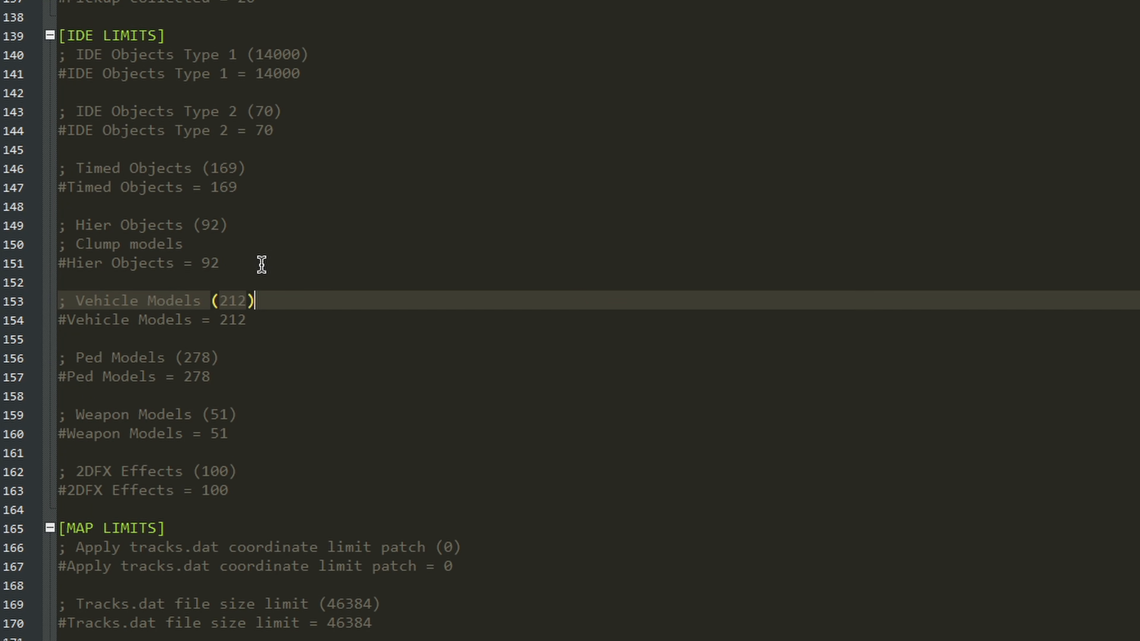
Step: Uncomment the Vehicle Models setting under IDE LIMITS and set it to 300
{"action": "left_click", "coordinate": [167, 320]}
{"action": "left_click", "coordinate": [68, 320]}
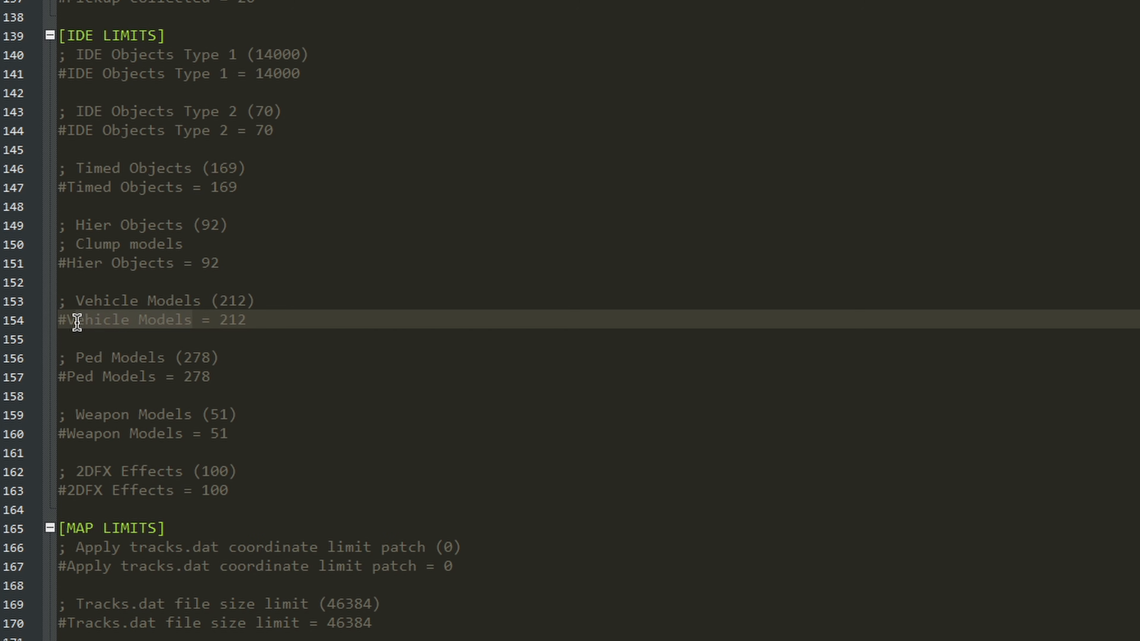
{"action": "key", "text": "BackSpace"}
{"action": "double_click", "coordinate": [220, 320]}
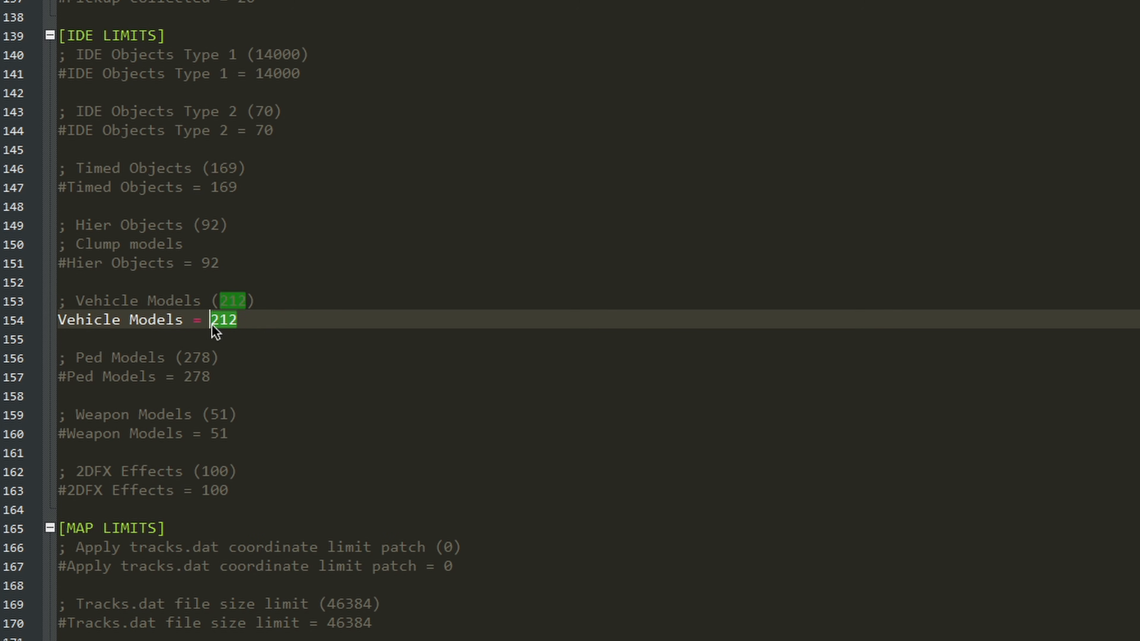
{"action": "type", "text": "300"}
Step: Find the Vehicle Models setting under IDE LIMITS and uncomment it
{"action": "key", "text": "ctrl+f"}
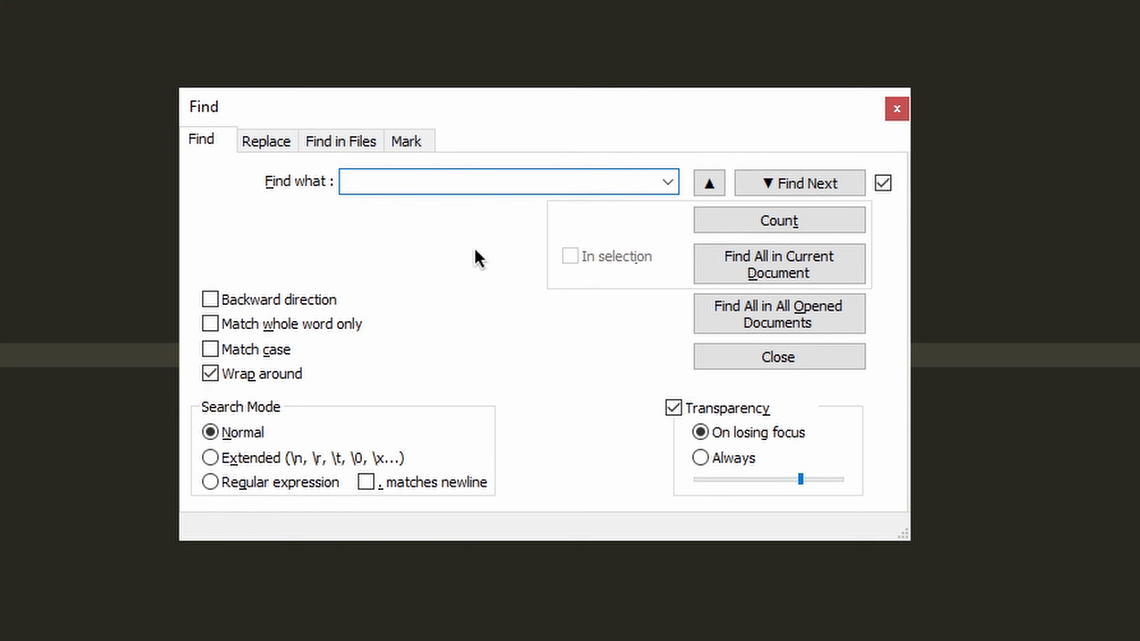
{"action": "type", "text": "Vehiclesmodels"}
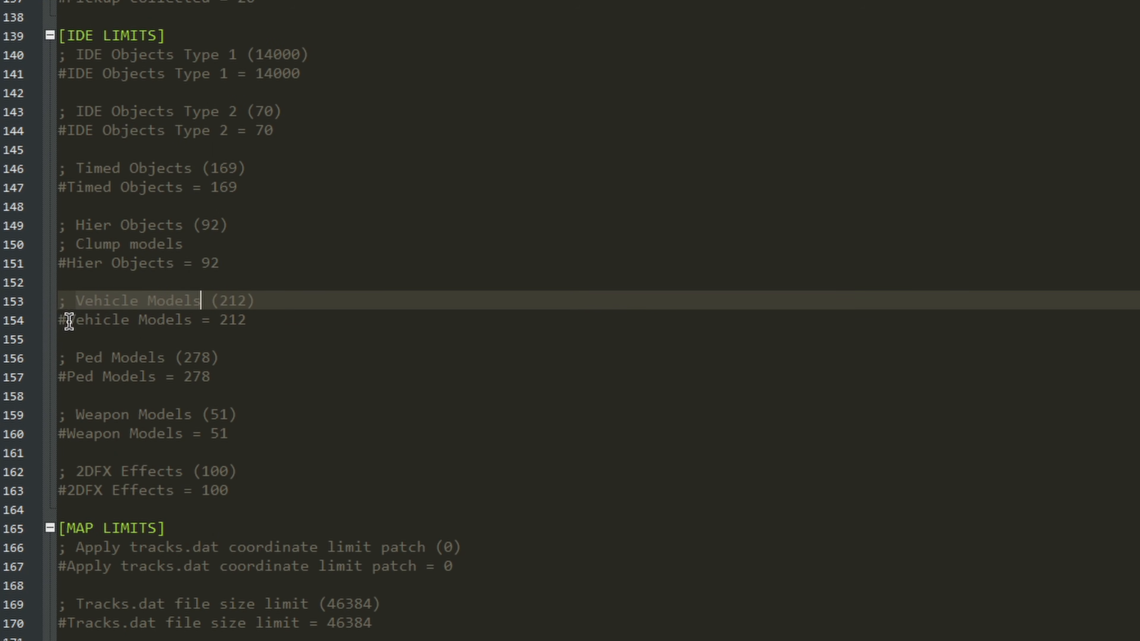
{"action": "left_click", "coordinate": [67, 319]}
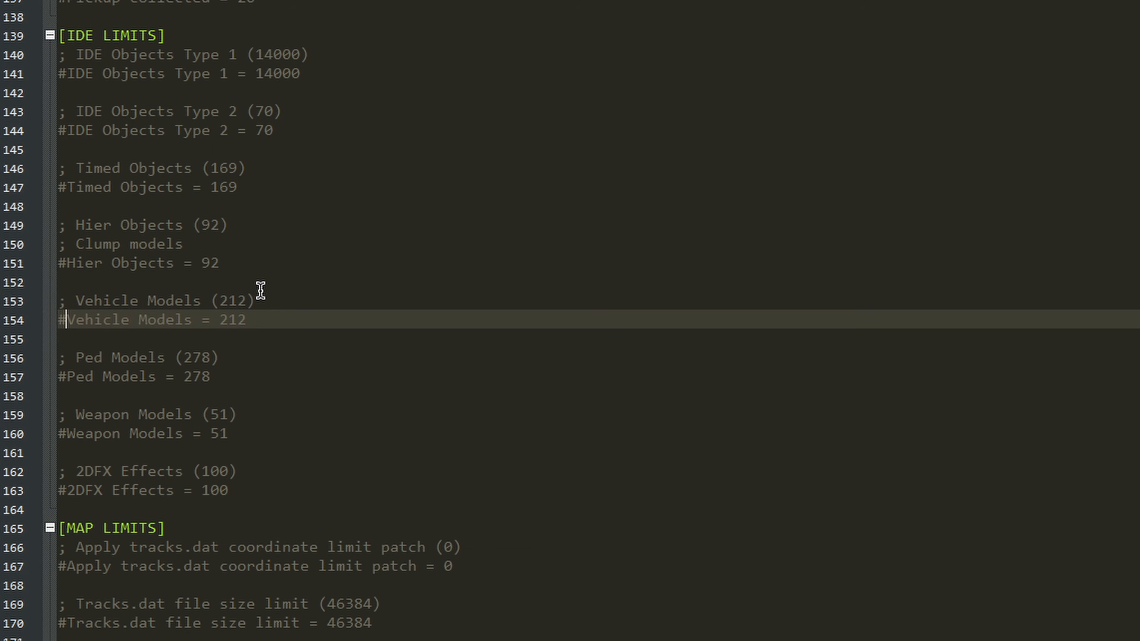
{"action": "key", "text": "BackSpace"}
Step: Set the Vehicle Models limit to 300
{"action": "left_click", "coordinate": [265, 321]}
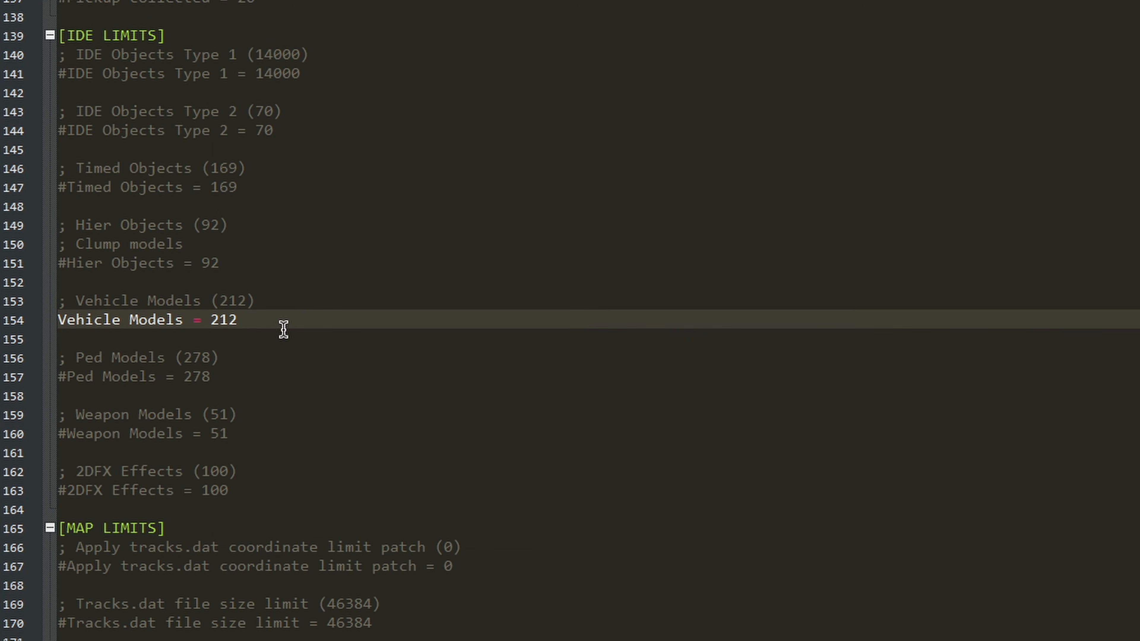
{"action": "key", "text": "BackSpace"}
{"action": "key", "text": "BackSpace"}
{"action": "key", "text": "BackSpace"}
{"action": "type", "text": "300"}
{"action": "left_click", "coordinate": [649, 382]}
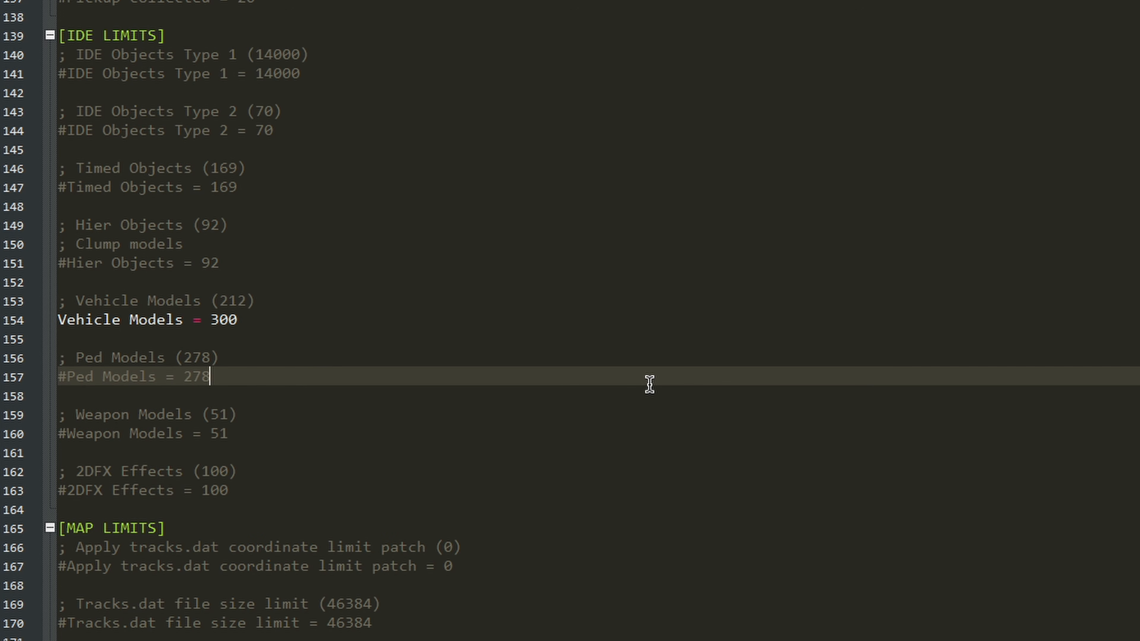
{"action": "left_click", "coordinate": [296, 317]}
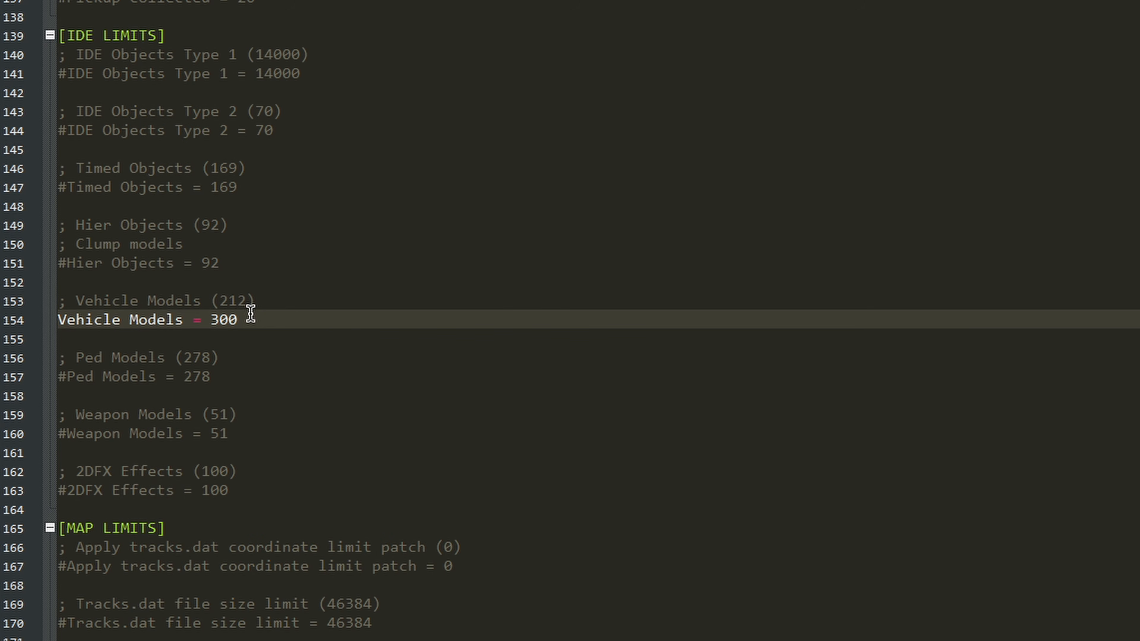
{"action": "left_click_drag", "start_coordinate": [238, 320], "coordinate": [210, 319]}
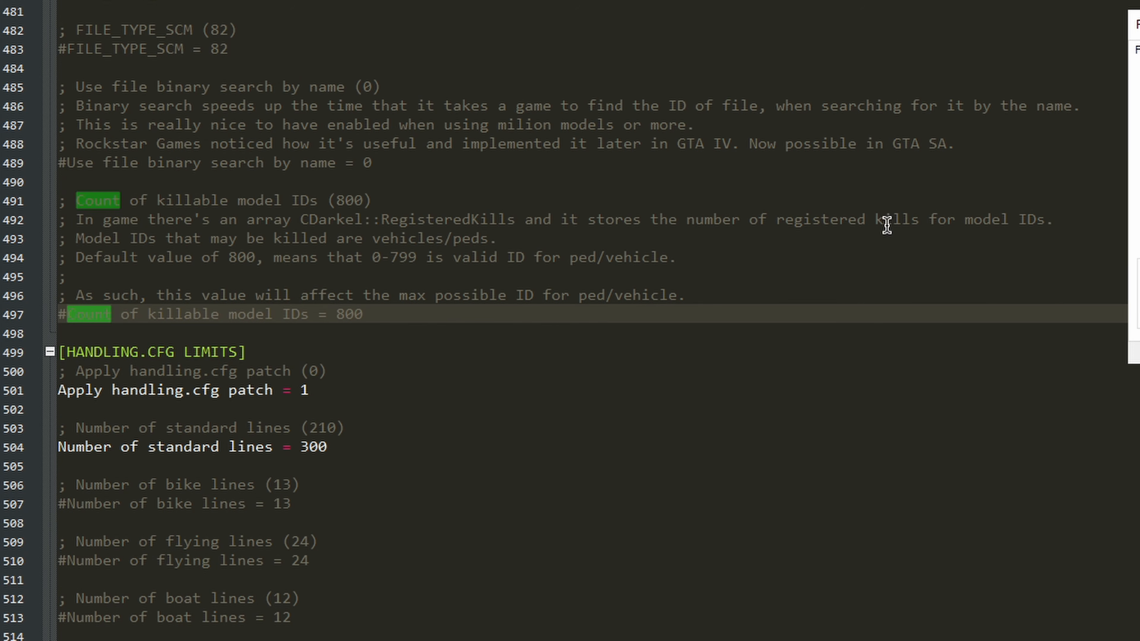
Step: Uncomment the "Count of killable model IDs" setting, set it to 12600 and save the configuration file
{"action": "key", "text": "Escape"}
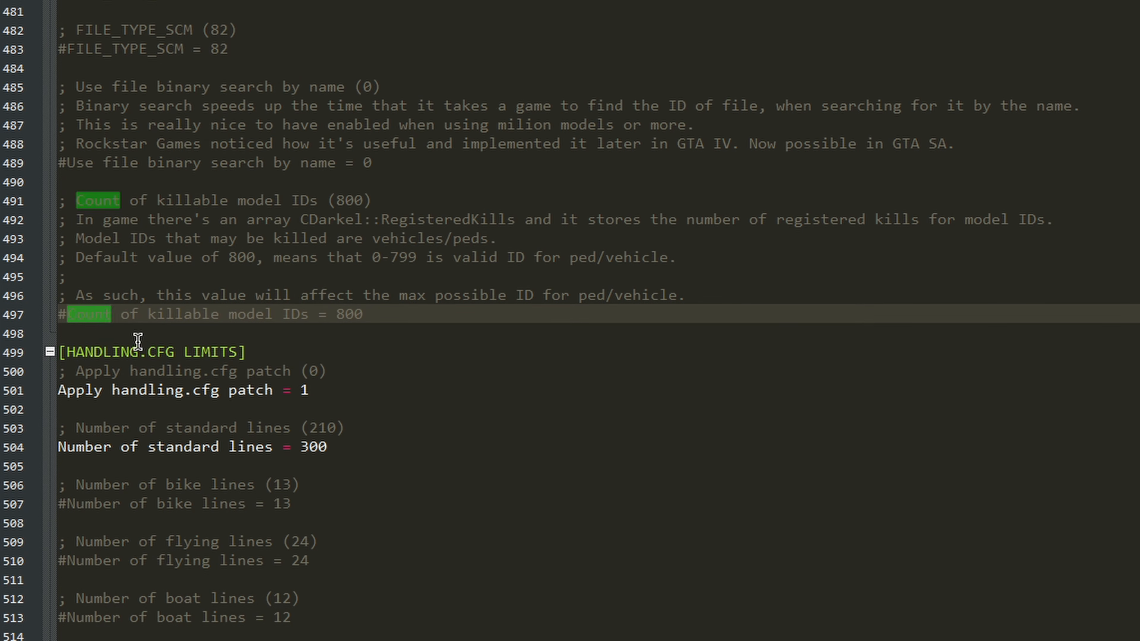
{"action": "left_click", "coordinate": [104, 351]}
{"action": "left_click", "coordinate": [67, 314]}
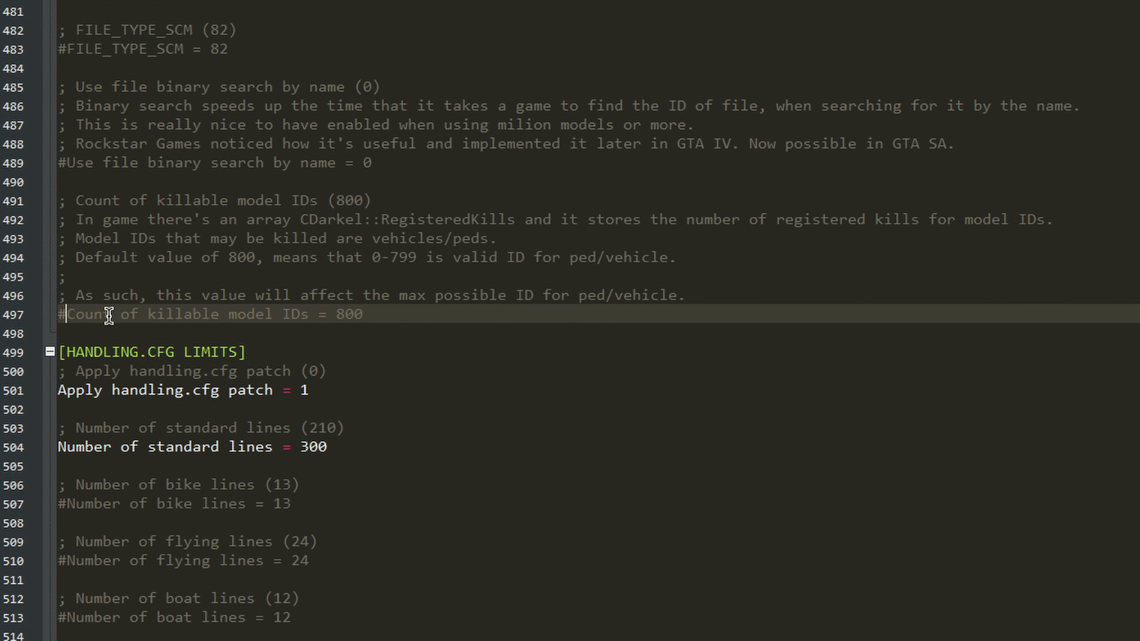
{"action": "key", "text": "BackSpace"}
{"action": "left_click", "coordinate": [364, 311]}
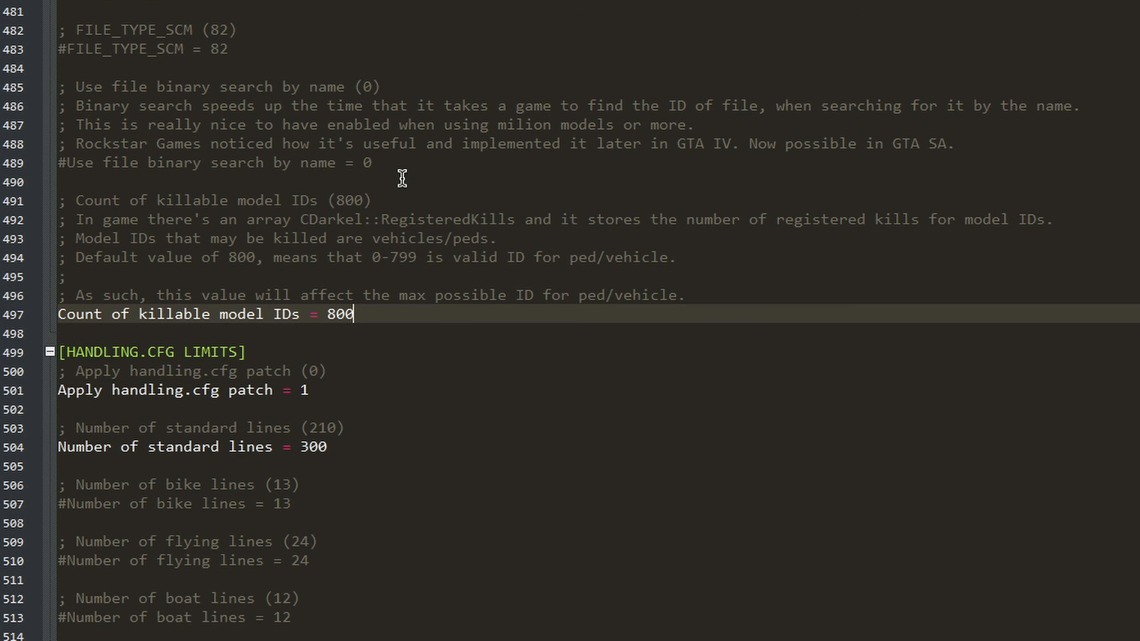
{"action": "key", "text": "BackSpace"}
{"action": "key", "text": "BackSpace"}
{"action": "key", "text": "BackSpace"}
{"action": "type", "text": "12600"}
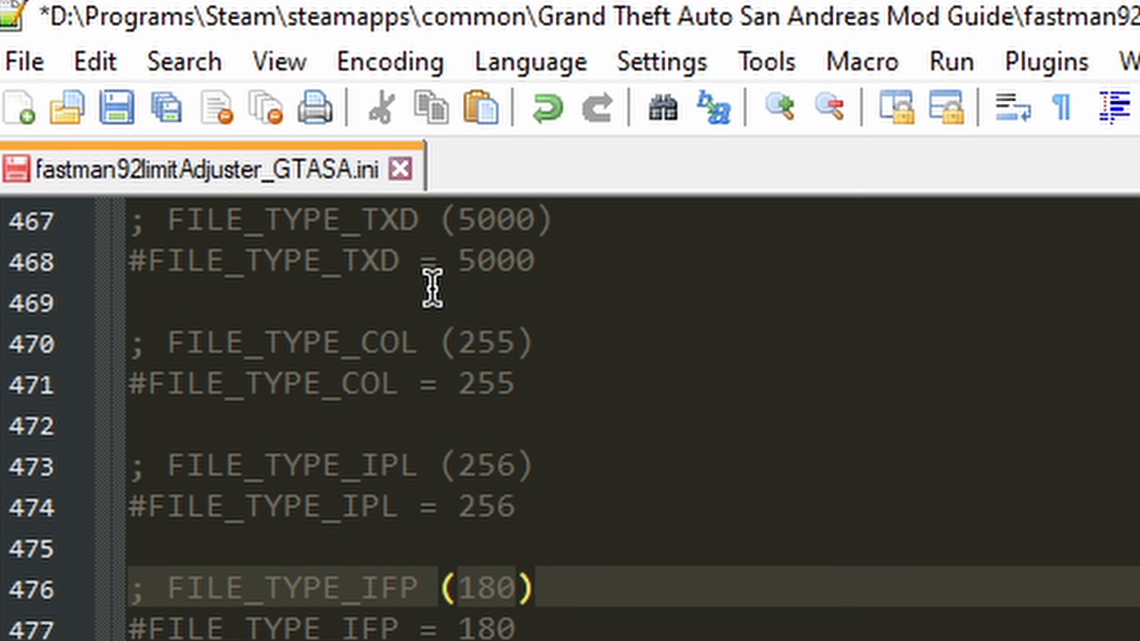
{"action": "key", "text": "ctrl+s"}
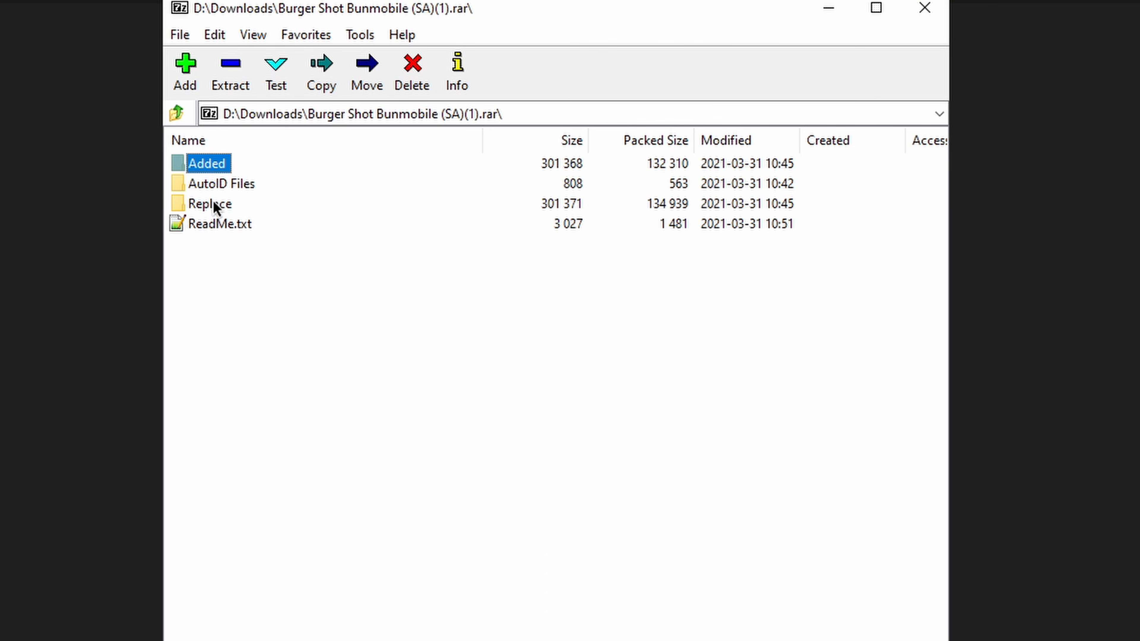
Step: Look over the Added, AutoID Files and Replace folders in the Burger Shot Bunmobile archive in 7-Zip
{"action": "left_click", "coordinate": [212, 203]}
{"action": "left_click", "coordinate": [219, 189]}
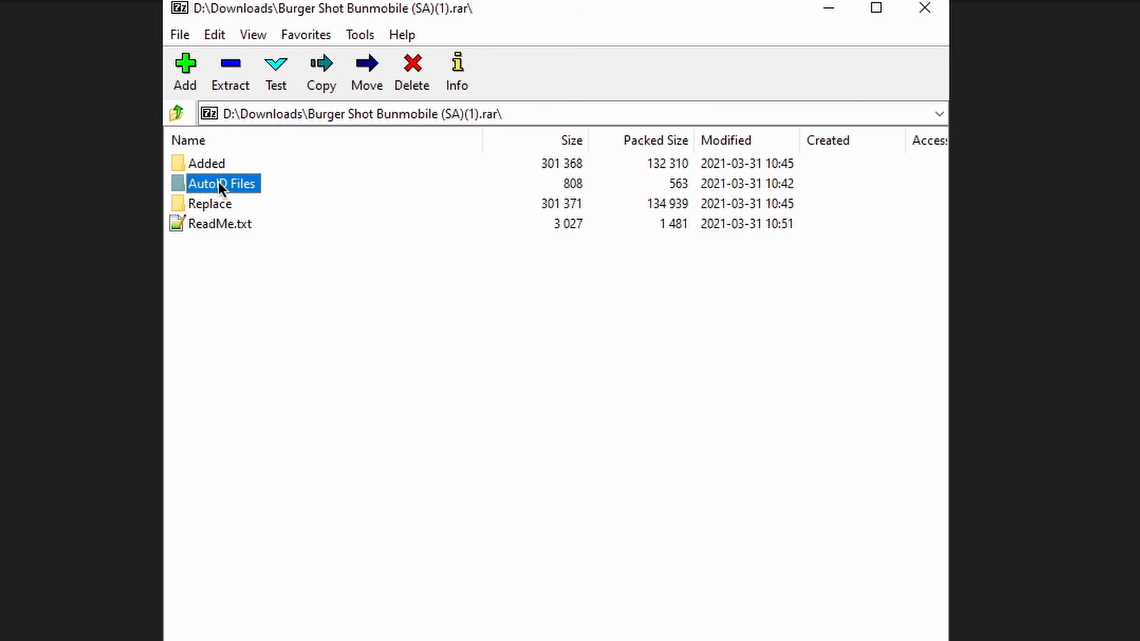
{"action": "left_click", "coordinate": [211, 167]}
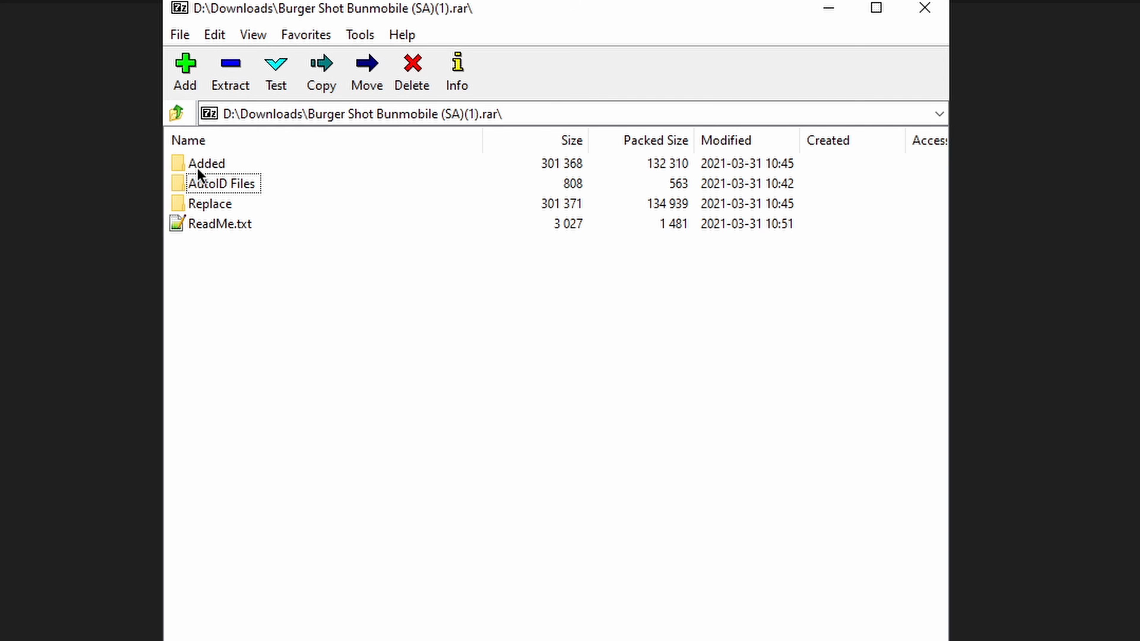
{"action": "double_click", "coordinate": [197, 167]}
{"action": "mouse_move", "coordinate": [197, 167]}
{"action": "left_mouse_down"}
{"action": "mouse_move", "coordinate": [298, 196]}
{"action": "mouse_move", "coordinate": [254, 272]}
{"action": "mouse_move", "coordinate": [257, 194]}
{"action": "mouse_move", "coordinate": [211, 162]}
{"action": "left_mouse_up"}
{"action": "left_click", "coordinate": [177, 114]}
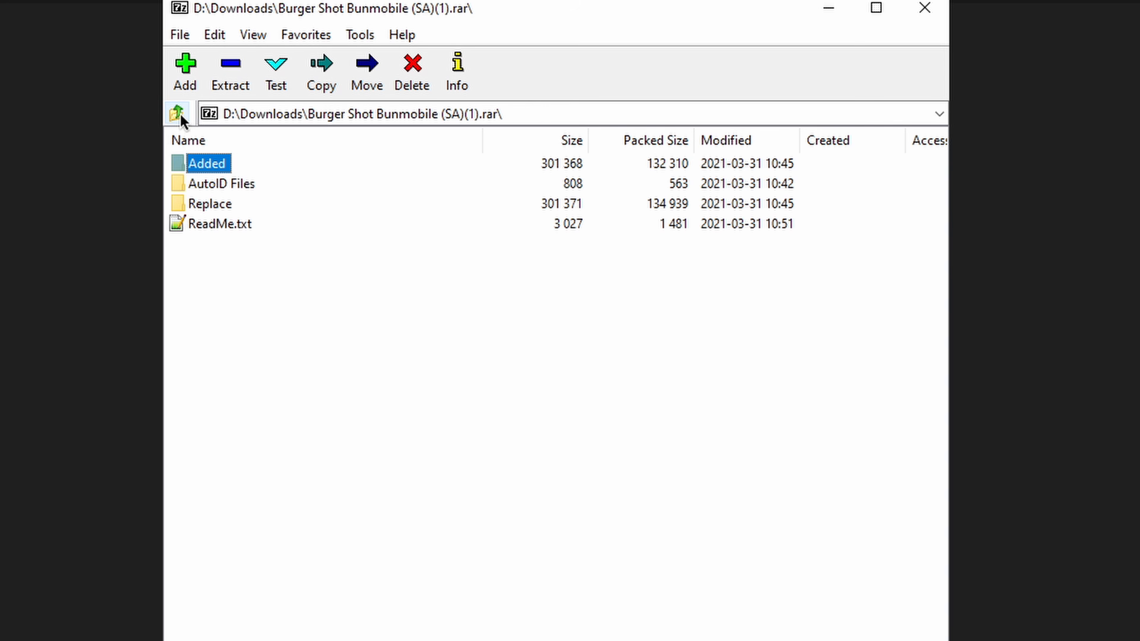
Step: Extract the Burger Shot Bunmobile (SA) folder from the archive's Replace folder into the game's modloader folder and open it
{"action": "double_click", "coordinate": [207, 204]}
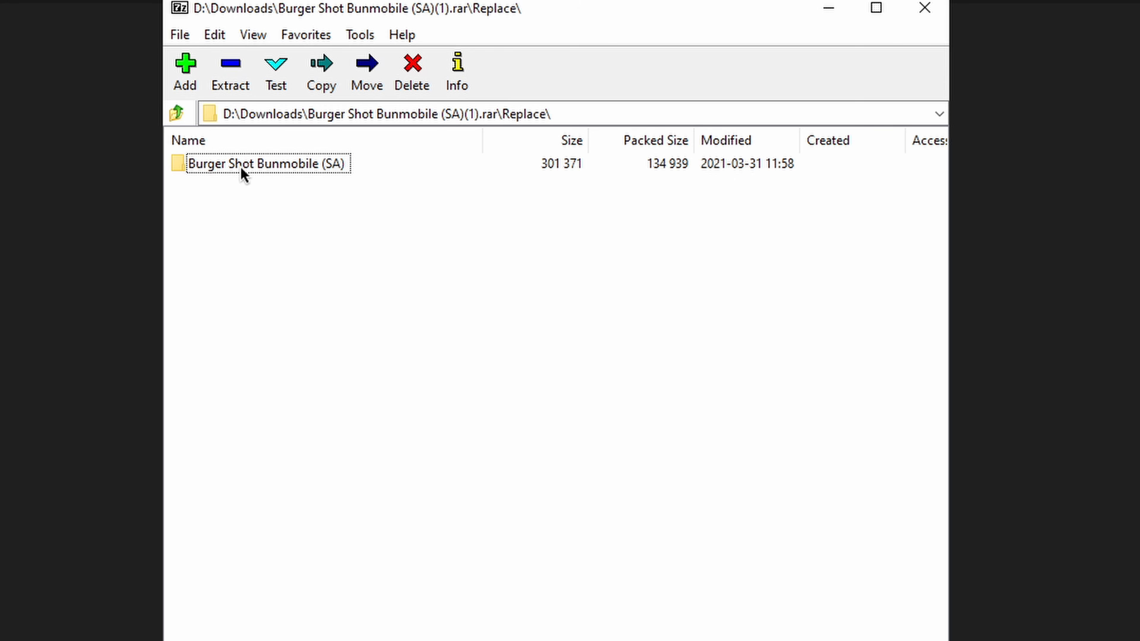
{"action": "left_click_drag", "start_coordinate": [240, 167], "coordinate": [69, 190]}
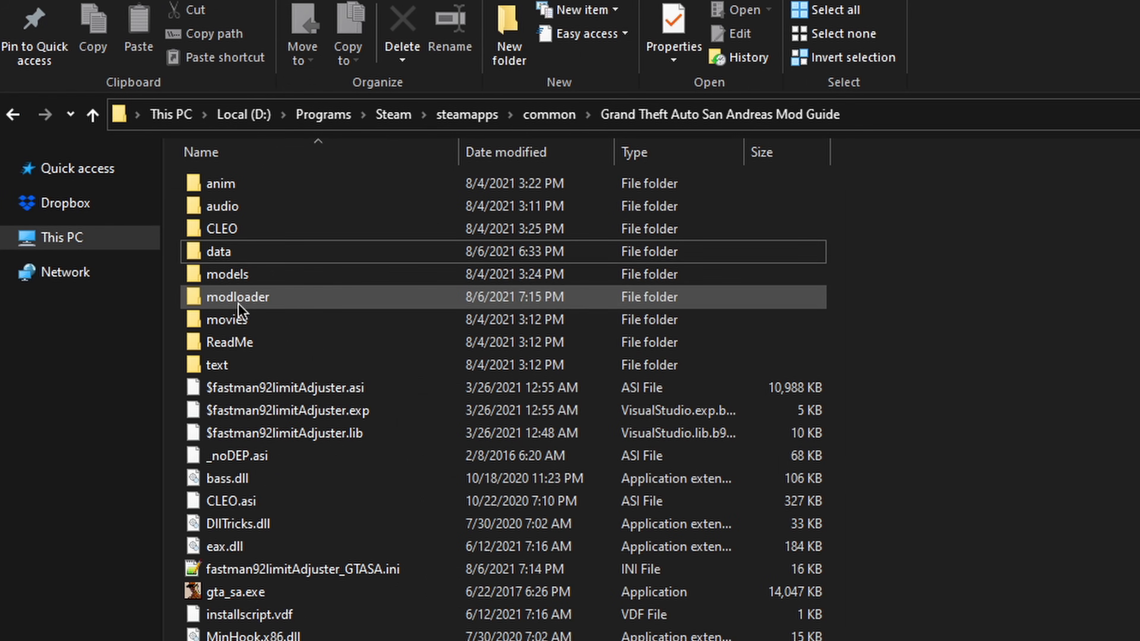
{"action": "double_click", "coordinate": [64, 189]}
{"action": "double_click", "coordinate": [244, 254]}
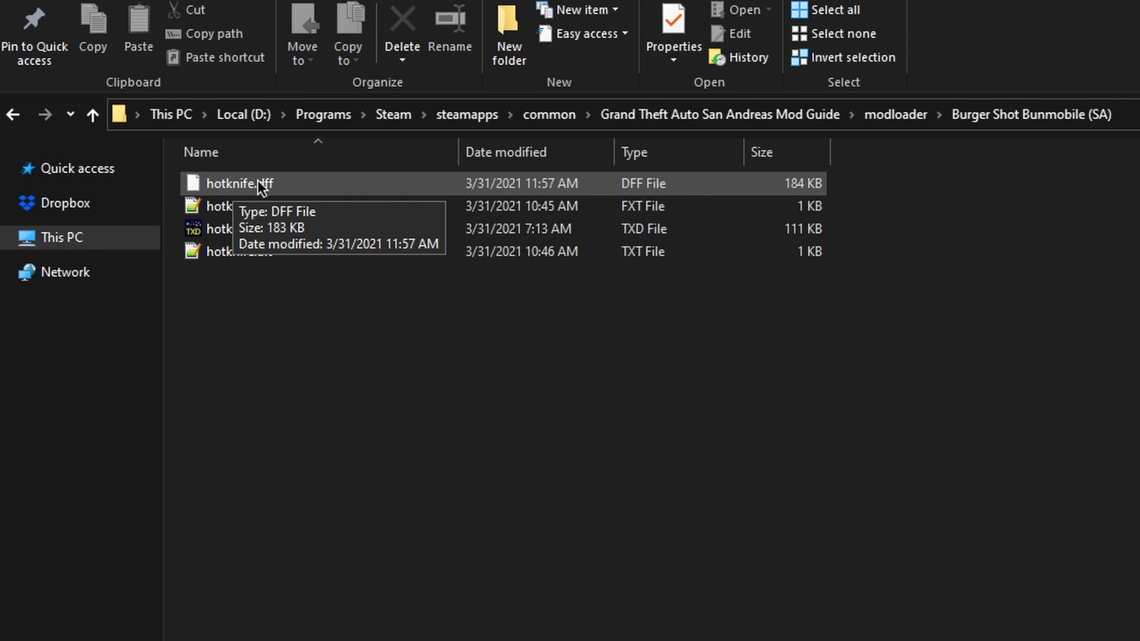
Step: Rename hotknife.dff to burger.dff and copy the new base name
{"action": "left_click", "coordinate": [228, 188]}
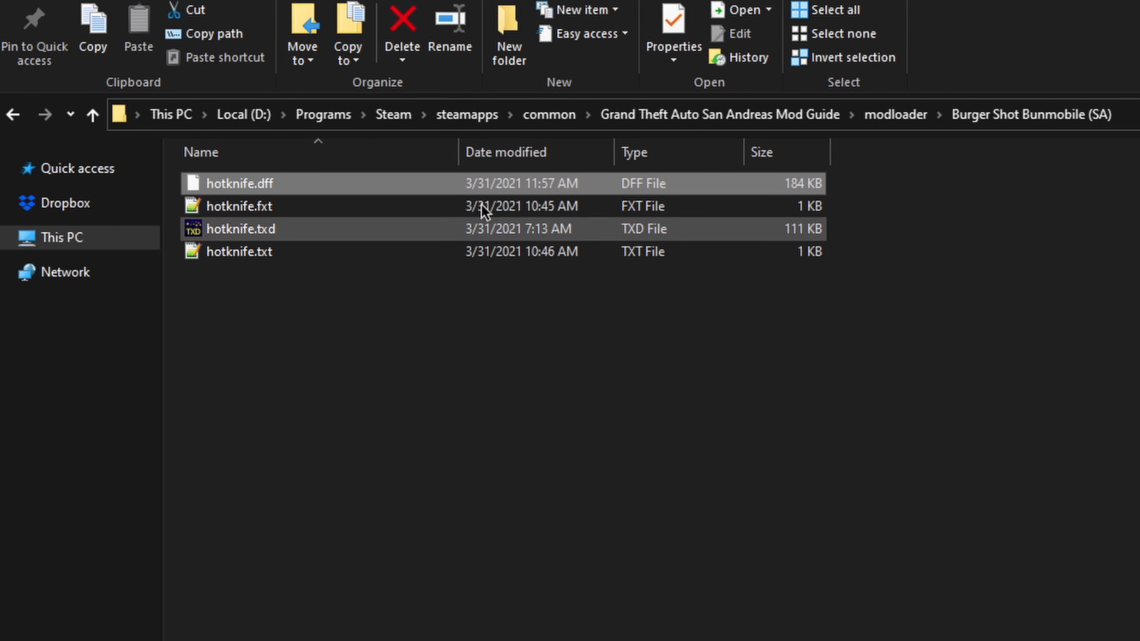
{"action": "left_click", "coordinate": [468, 53]}
{"action": "type", "text": "burger"}
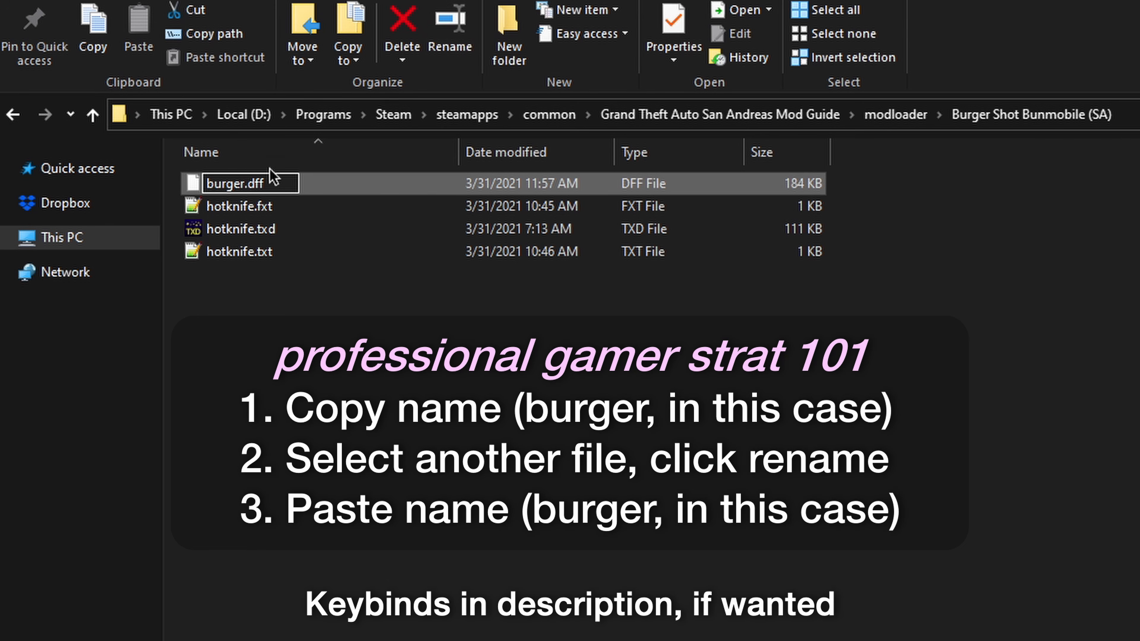
{"action": "key", "text": "ctrl+shift+Left"}
{"action": "key", "text": "ctrl+c"}
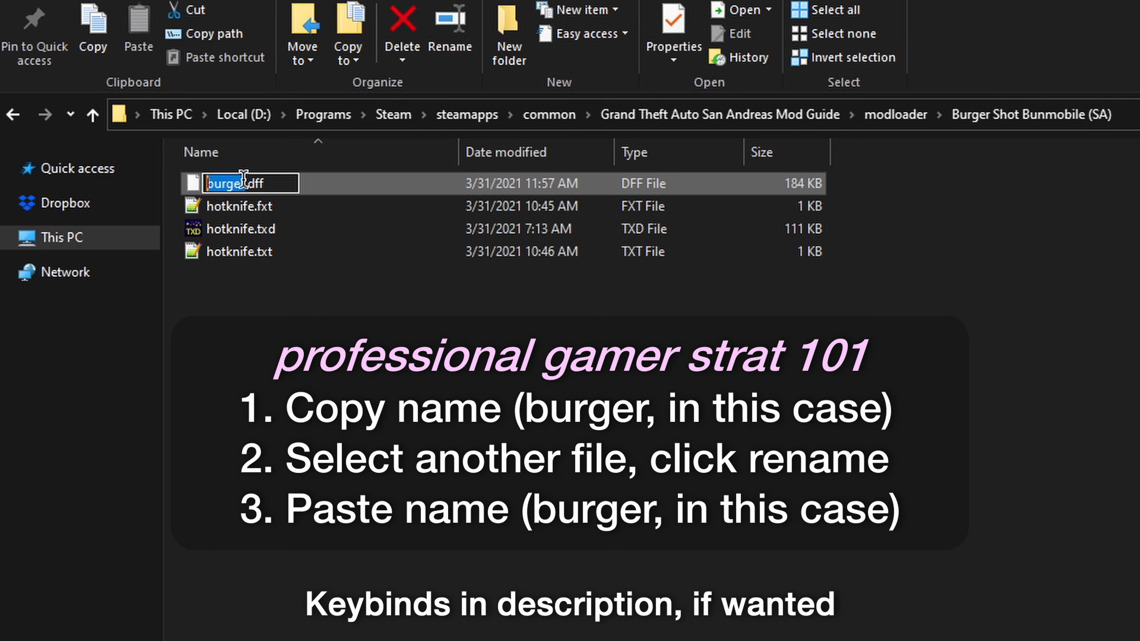
Step: Rename hotknife.fxt, hotknife.txd and hotknife.txt to burger, keeping each file's extension
{"action": "left_click", "coordinate": [261, 207]}
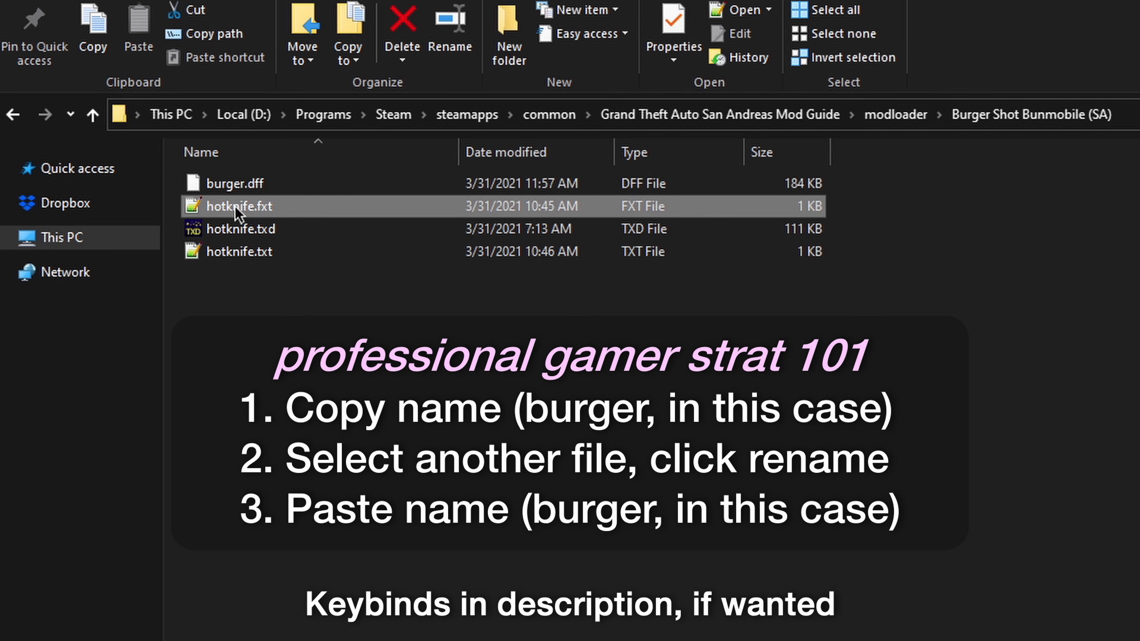
{"action": "left_click", "coordinate": [450, 29]}
{"action": "key", "text": "ctrl+v"}
{"action": "left_click", "coordinate": [279, 230]}
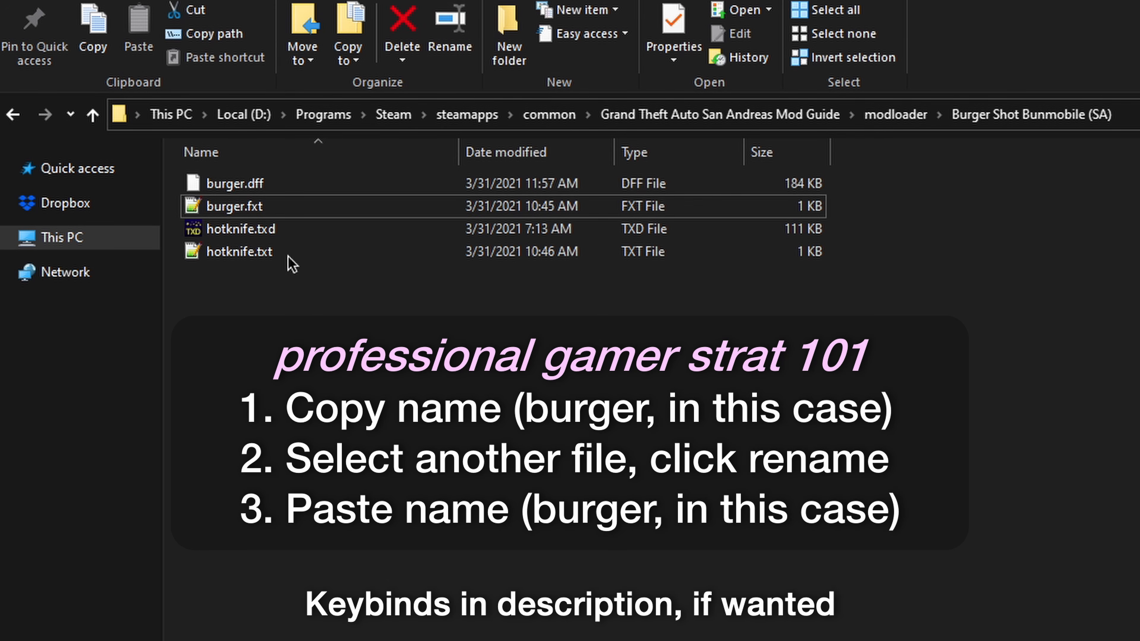
{"action": "left_click", "coordinate": [450, 29]}
{"action": "key", "text": "ctrl+v"}
{"action": "left_click", "coordinate": [259, 254]}
{"action": "left_click", "coordinate": [450, 29]}
{"action": "key", "text": "ctrl+v"}
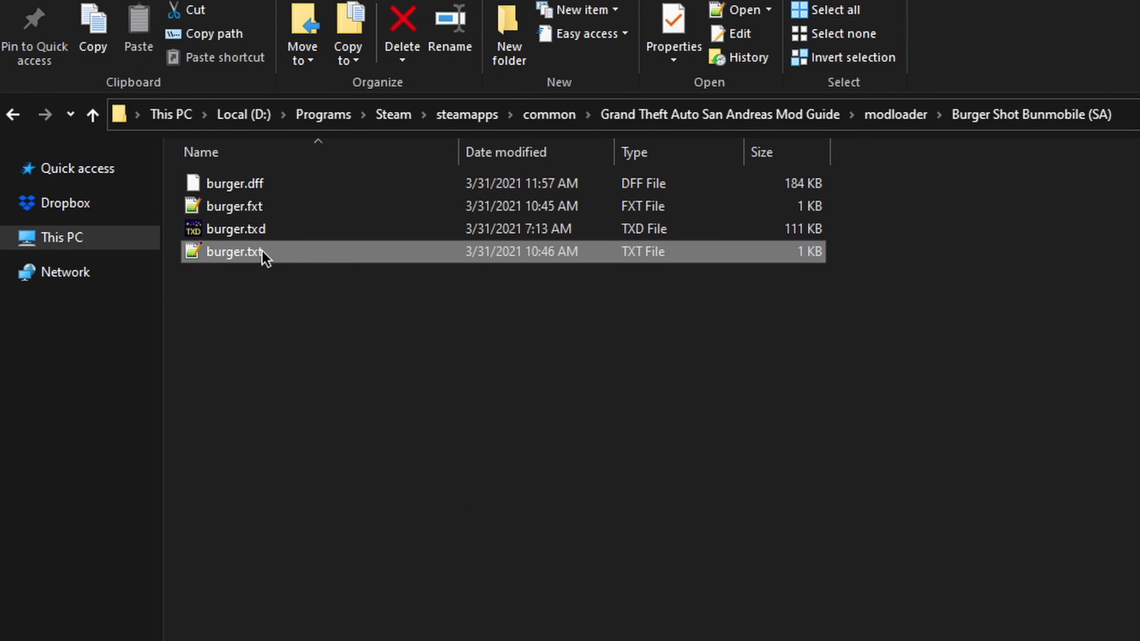
Step: Open burger.txt and examine its vehicles.ide, handling.cfg and carcols.dat lines
{"action": "double_click", "coordinate": [224, 258]}
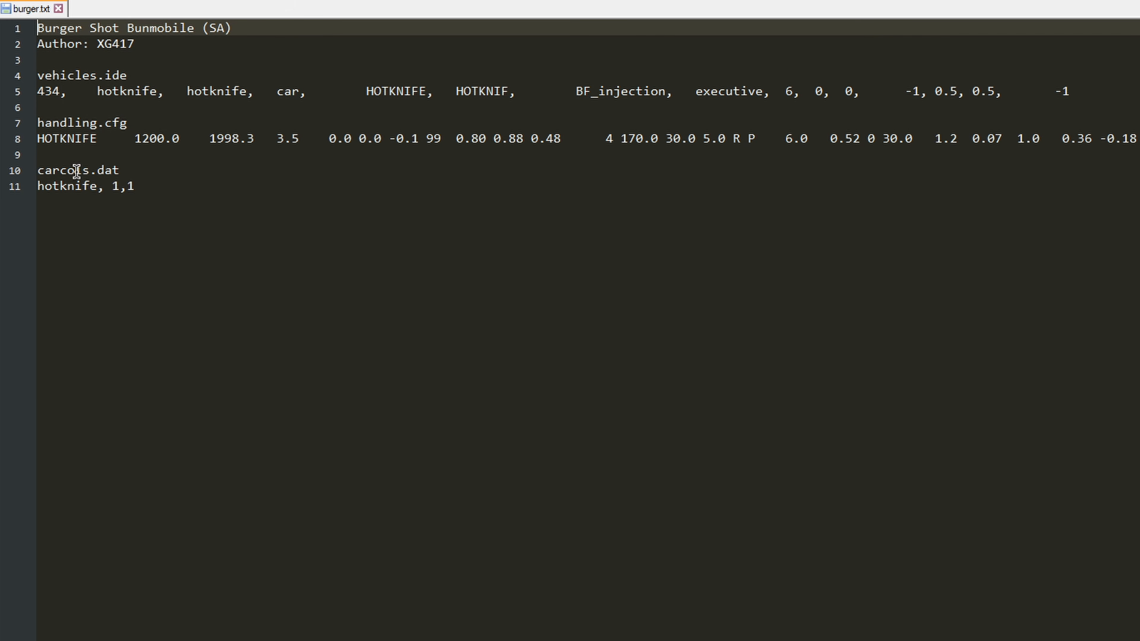
{"action": "left_click", "coordinate": [96, 138]}
{"action": "left_click_drag", "start_coordinate": [1080, 91], "coordinate": [709, 88]}
{"action": "left_click", "coordinate": [144, 74]}
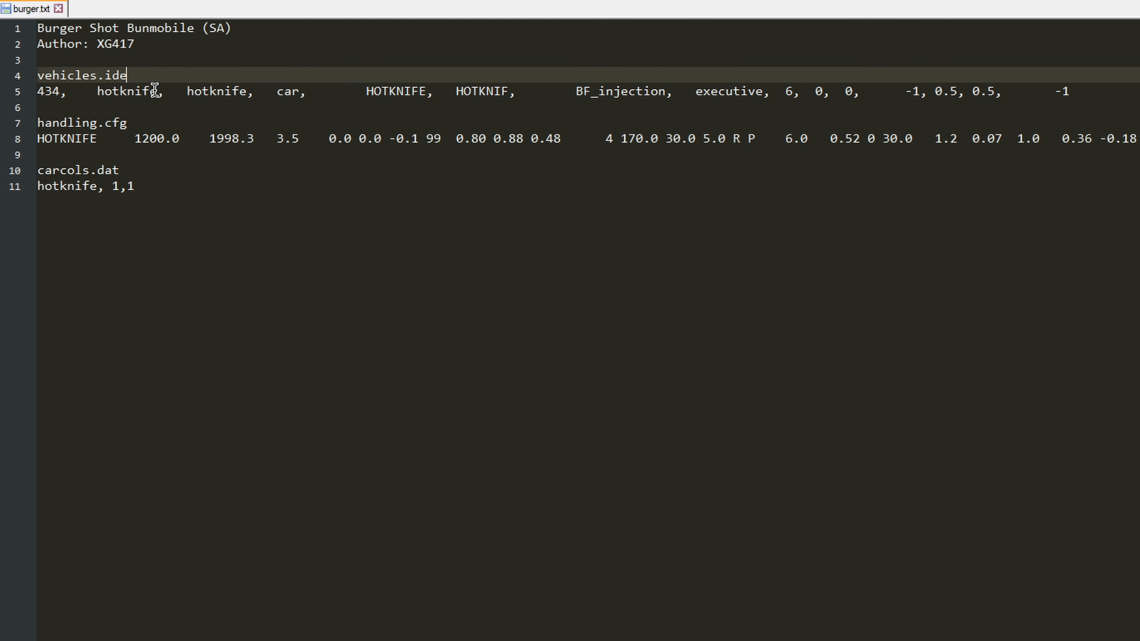
{"action": "left_click_drag", "start_coordinate": [134, 75], "coordinate": [36, 75]}
{"action": "left_click_drag", "start_coordinate": [137, 121], "coordinate": [46, 121]}
{"action": "left_click", "coordinate": [115, 170]}
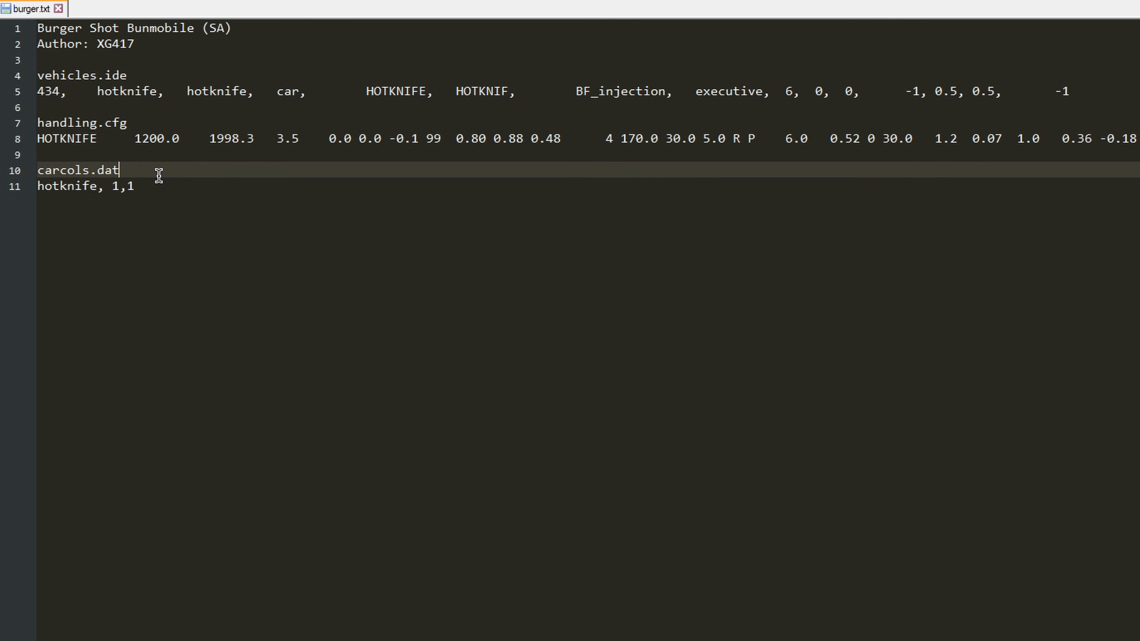
{"action": "left_click", "coordinate": [180, 211]}
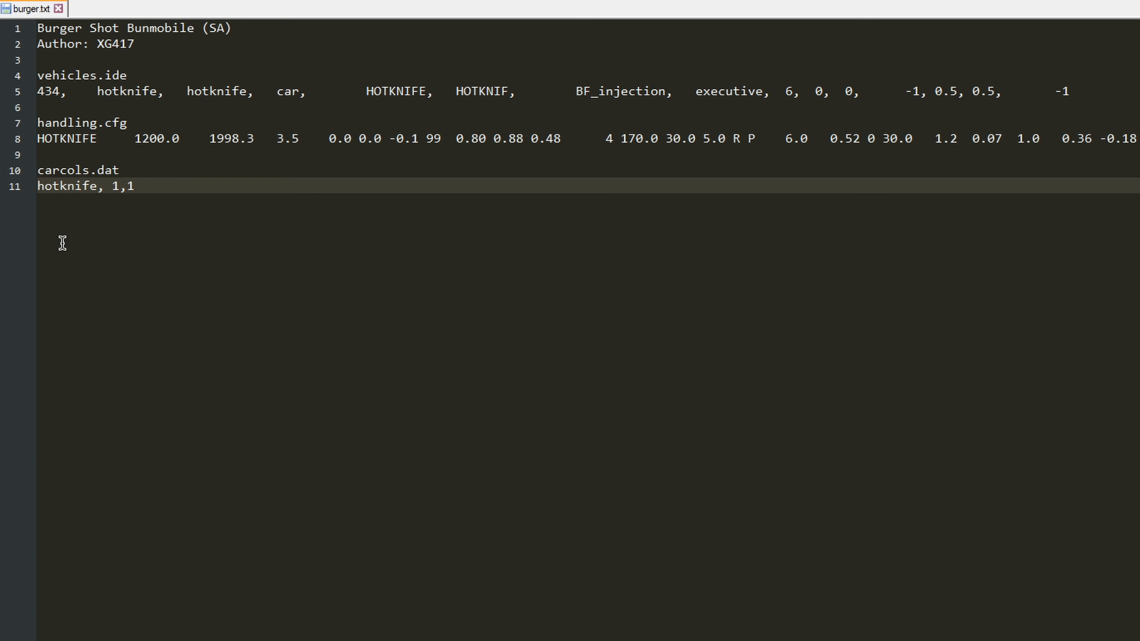
Step: Move the text editor window aside and open vehicles.ide from the game's data folder
{"action": "left_click_drag", "start_coordinate": [224, 0], "coordinate": [673, 109]}
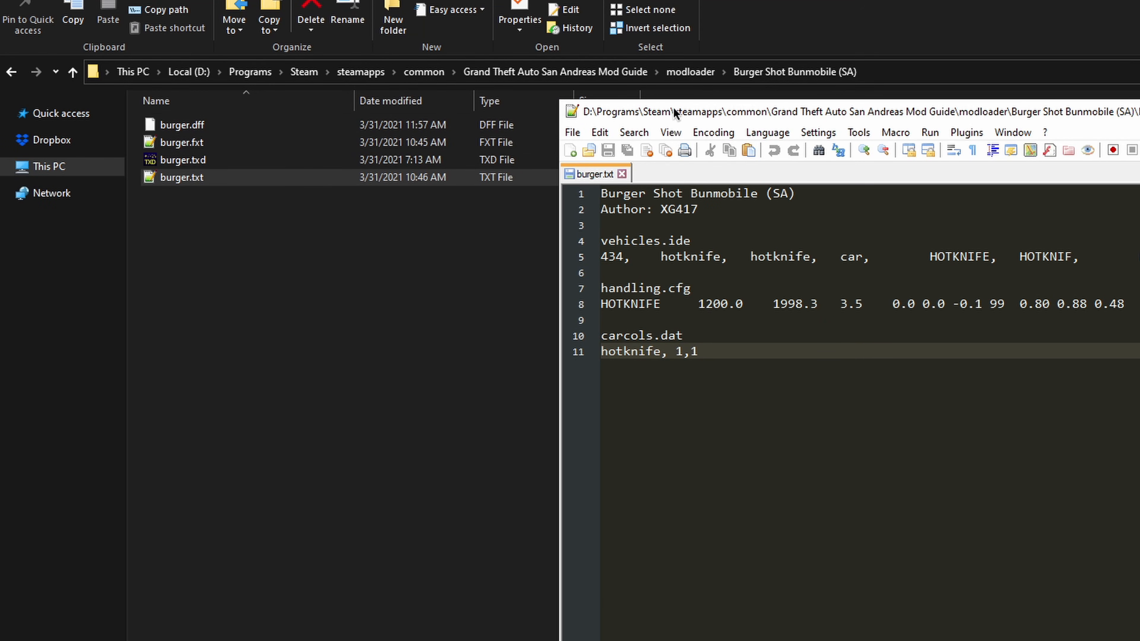
{"action": "left_click", "coordinate": [429, 249]}
{"action": "left_click", "coordinate": [604, 78]}
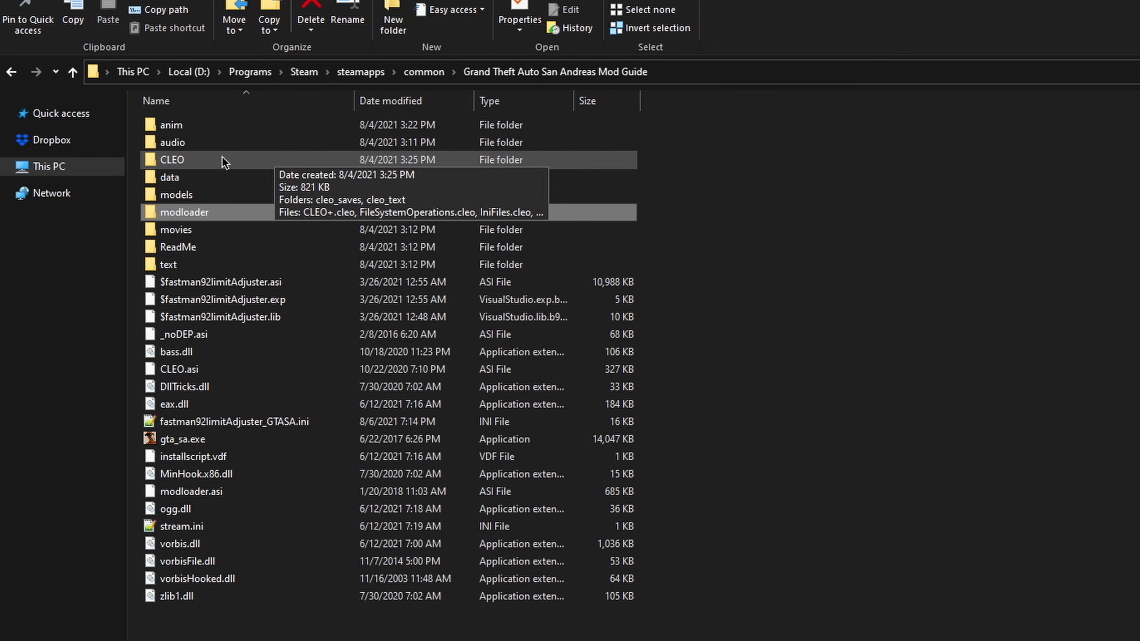
{"action": "double_click", "coordinate": [175, 171]}
{"action": "key", "text": "alt+Tab"}
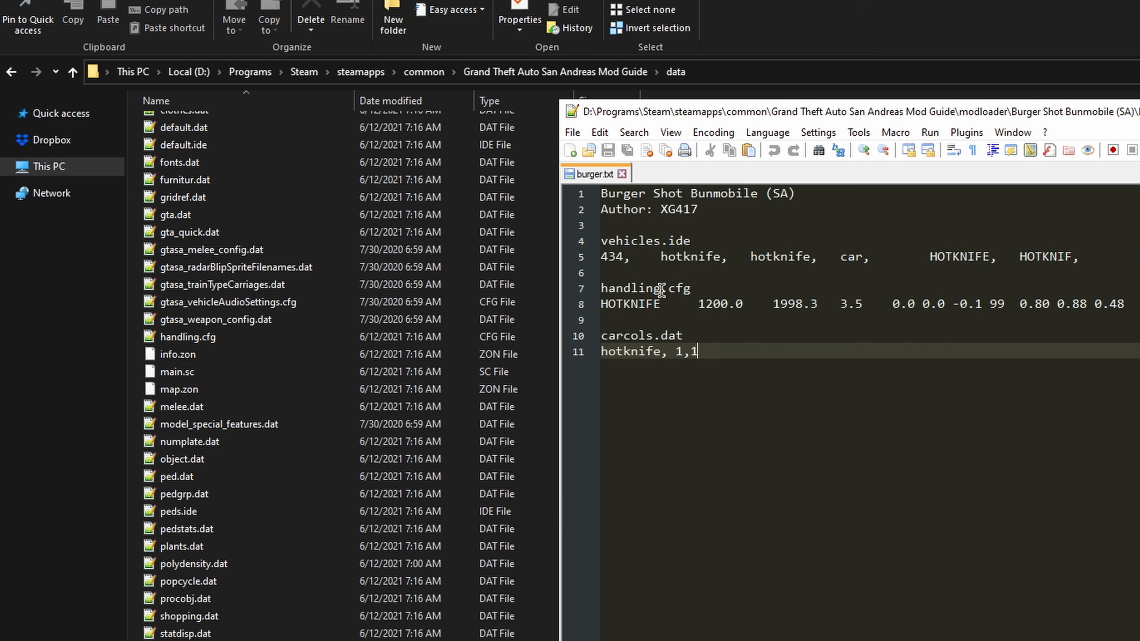
{"action": "left_click", "coordinate": [682, 241]}
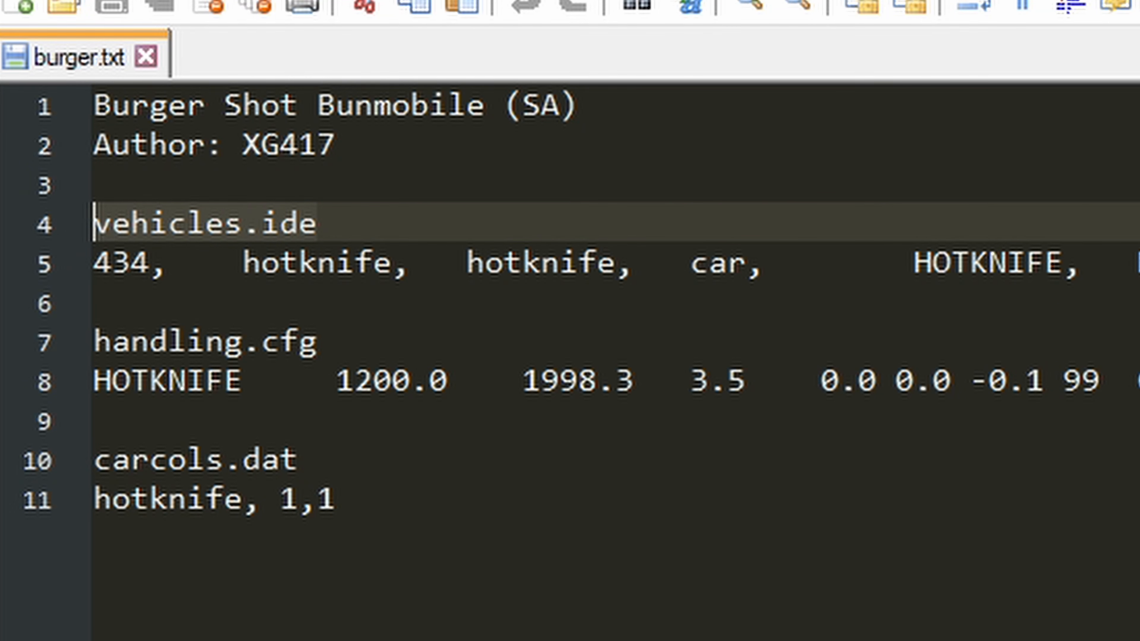
{"action": "key", "text": "alt+Tab"}
{"action": "double_click", "coordinate": [190, 571]}
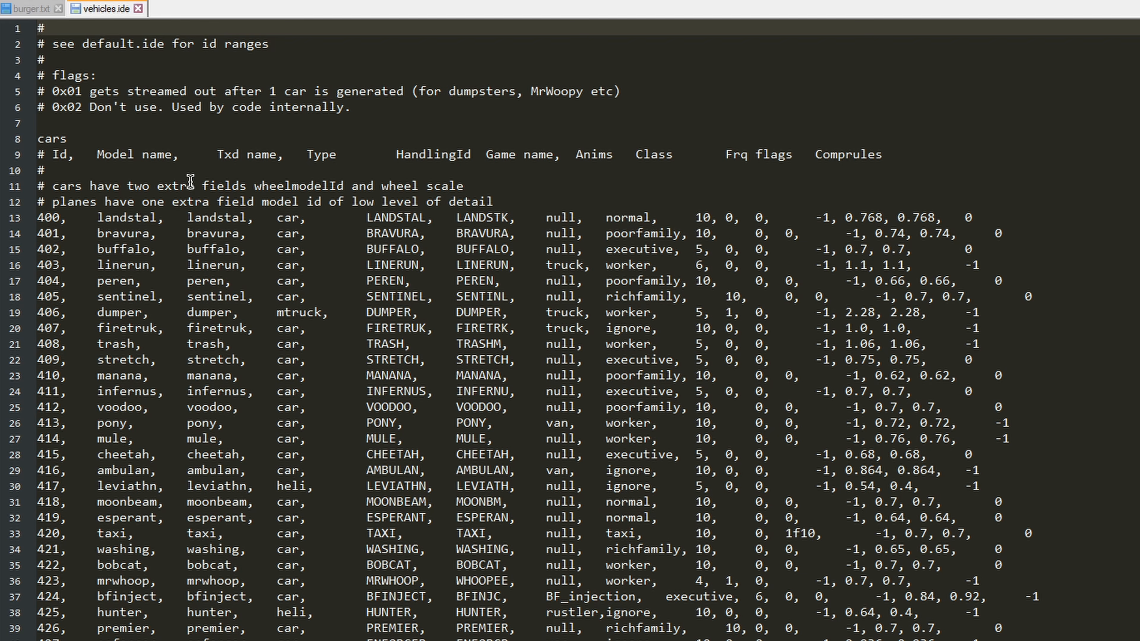
Step: Examine the column headings of the cars section in vehicles.ide
{"action": "double_click", "coordinate": [53, 155]}
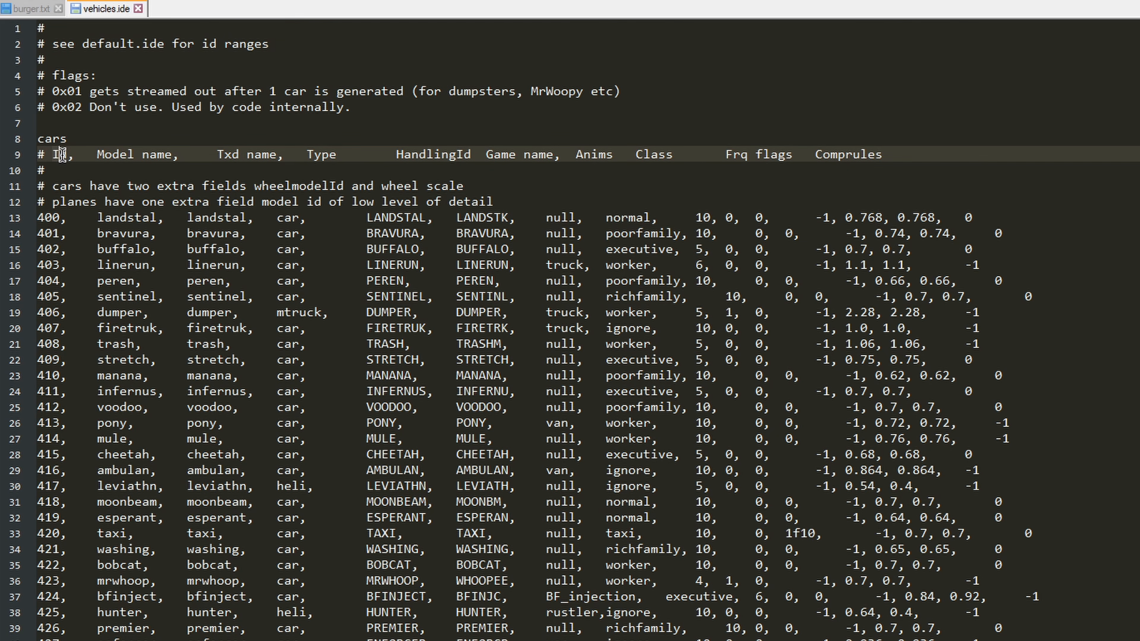
{"action": "left_click", "coordinate": [79, 154]}
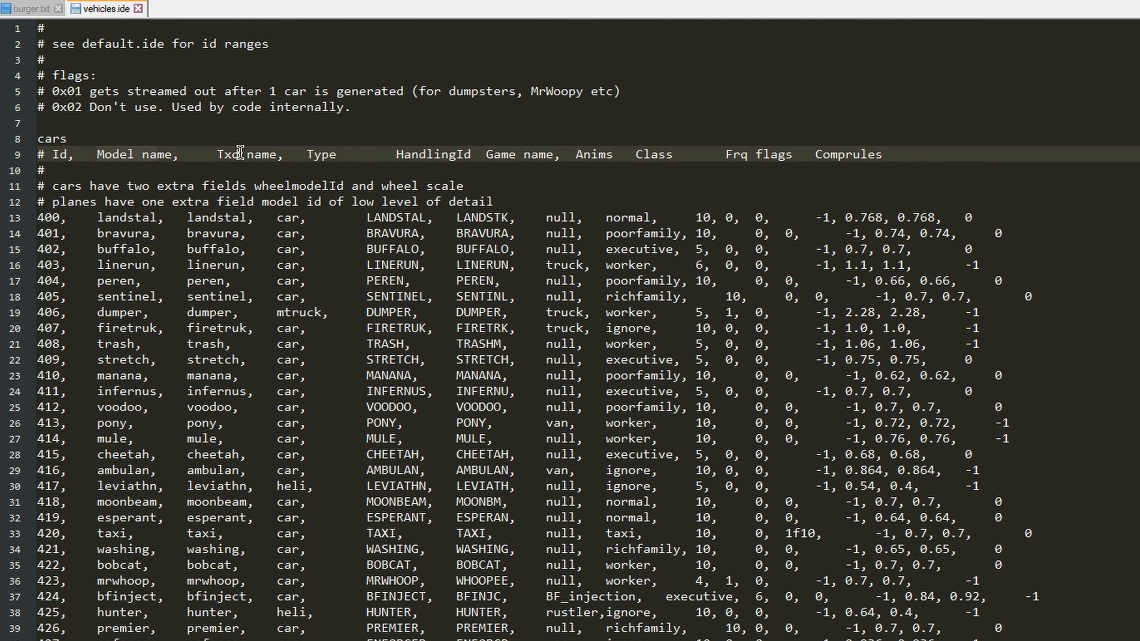
{"action": "left_click", "coordinate": [334, 156]}
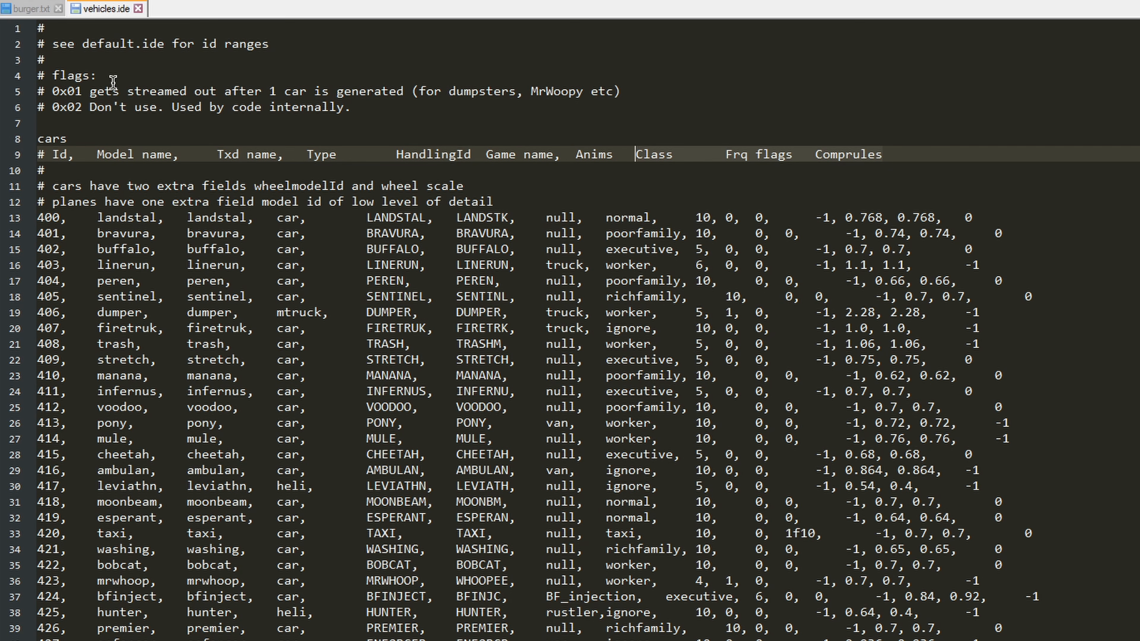
{"action": "left_click", "coordinate": [198, 108]}
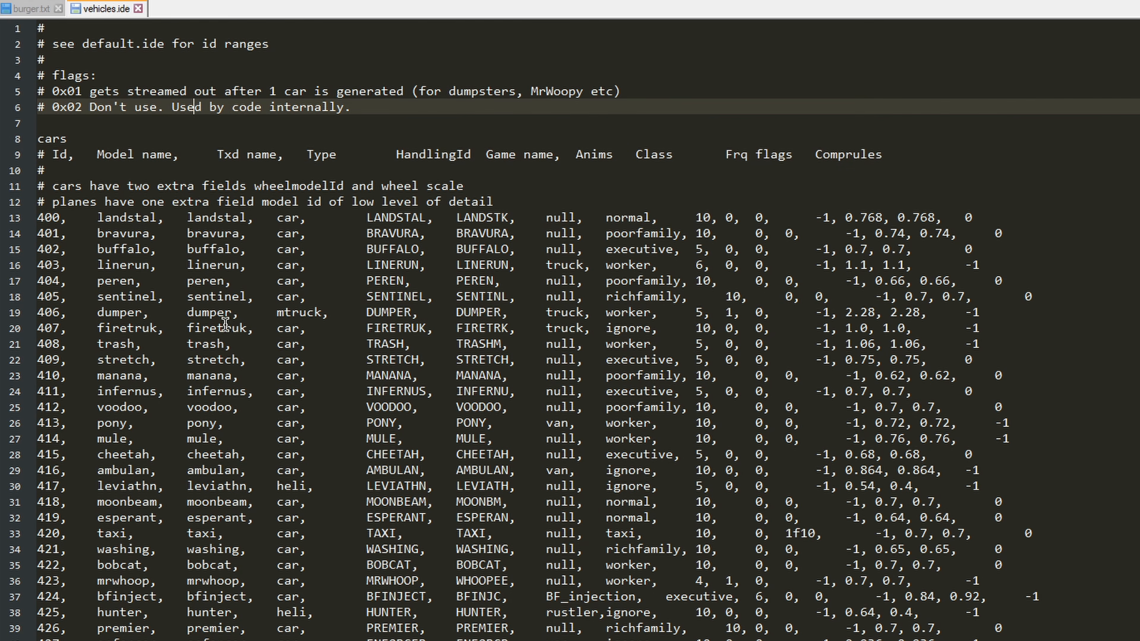
Step: Compare the car entries and ID column in vehicles.ide with the vehicle data lines in burger.txt
{"action": "scroll", "coordinate": [227, 361], "scroll_direction": "down", "scroll_amount": 6}
{"action": "scroll", "coordinate": [237, 399], "scroll_direction": "down", "scroll_amount": 5}
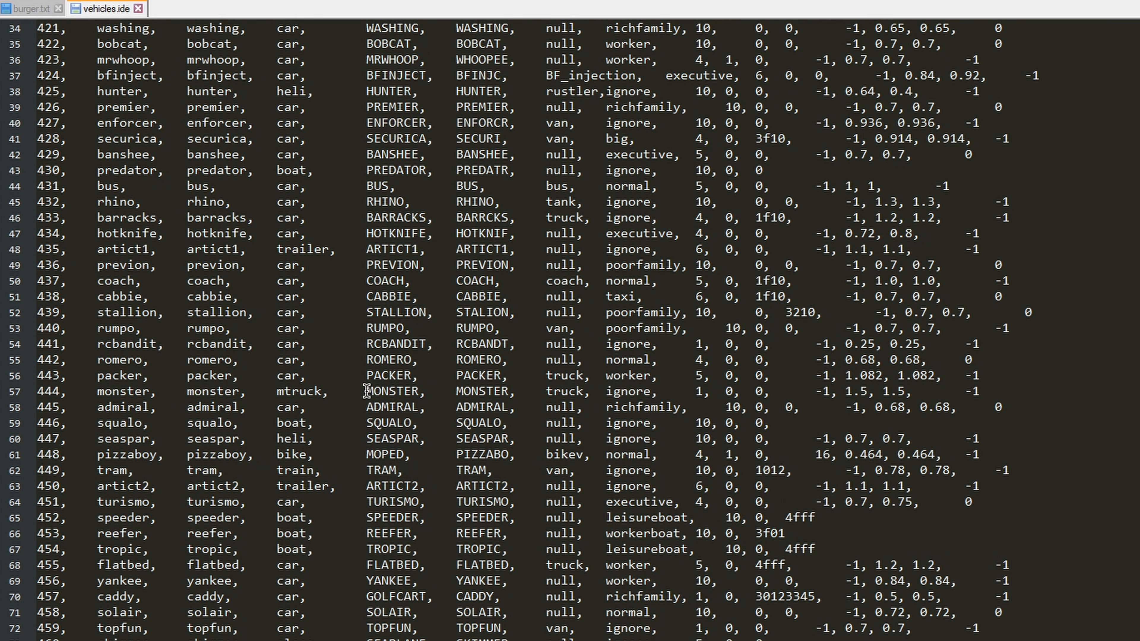
{"action": "scroll", "coordinate": [367, 448], "scroll_direction": "up", "scroll_amount": 11}
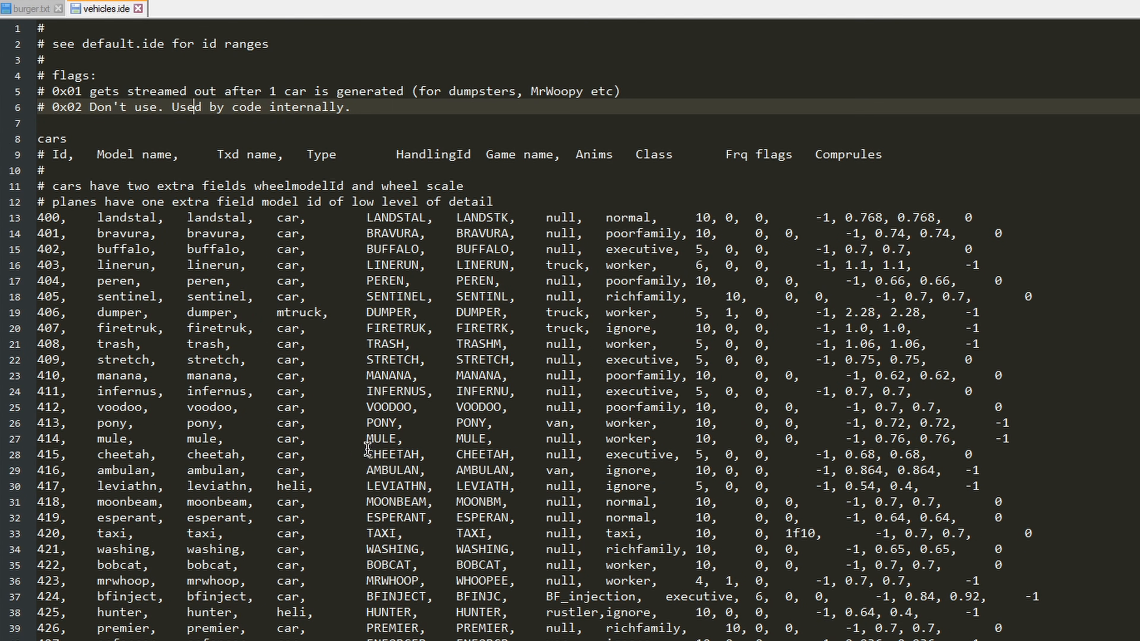
{"action": "middle_click", "coordinate": [103, 16]}
{"action": "left_click", "coordinate": [49, 123]}
{"action": "left_click", "coordinate": [62, 170]}
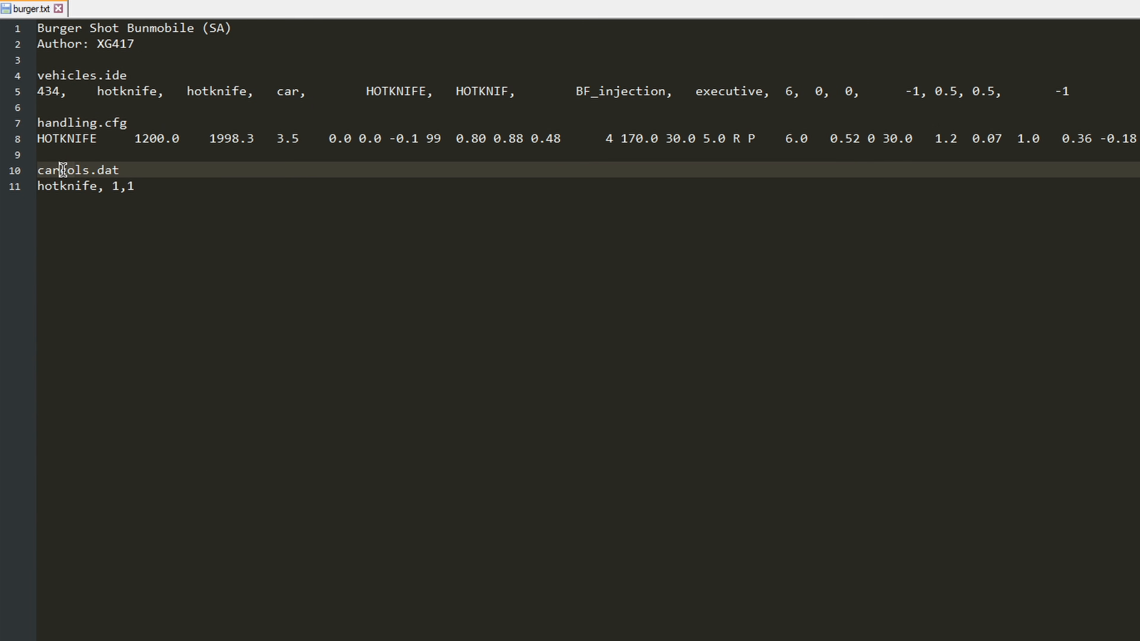
{"action": "left_click", "coordinate": [56, 185]}
{"action": "left_click", "coordinate": [69, 175]}
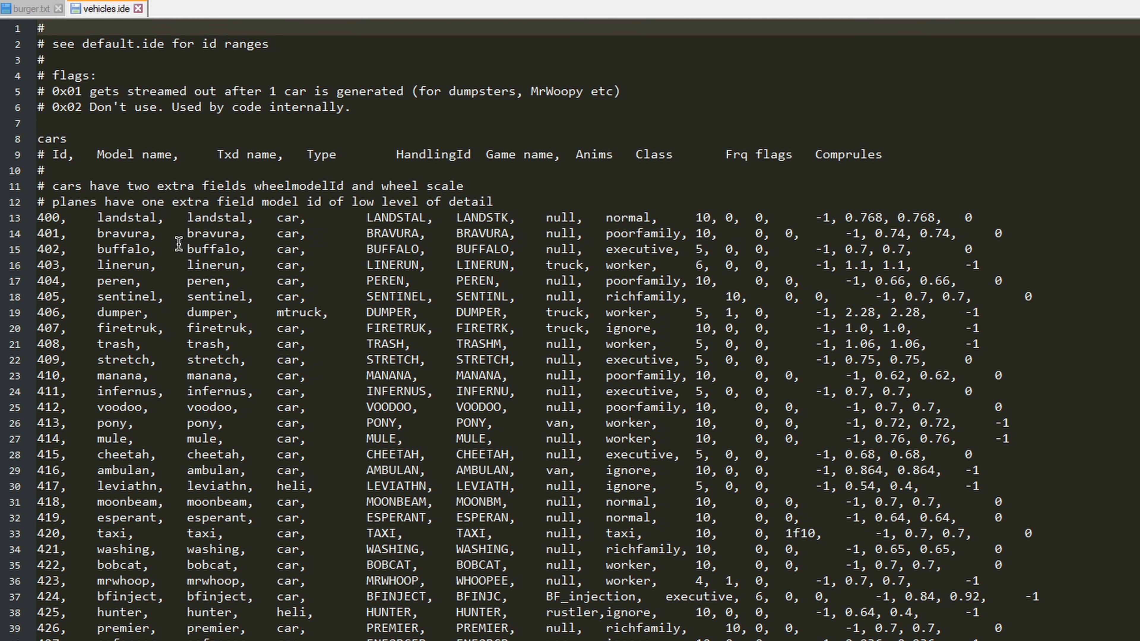
{"action": "double_click", "coordinate": [48, 217]}
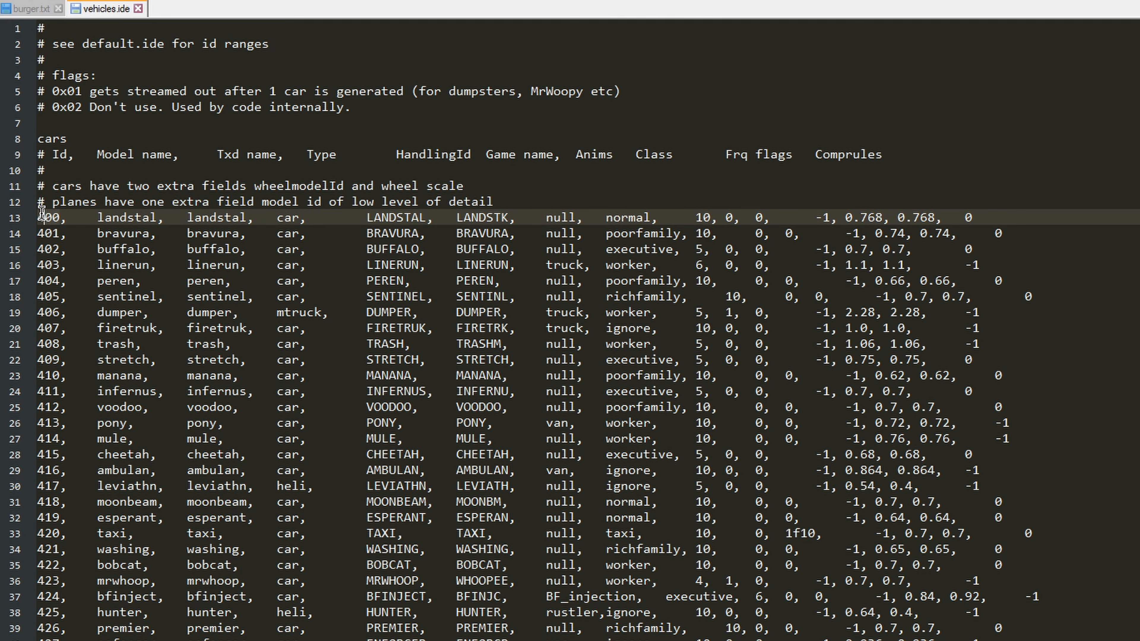
Step: Set the vehicle ID in burger.txt's vehicles.ide line to 12500
{"action": "left_click", "coordinate": [31, 9]}
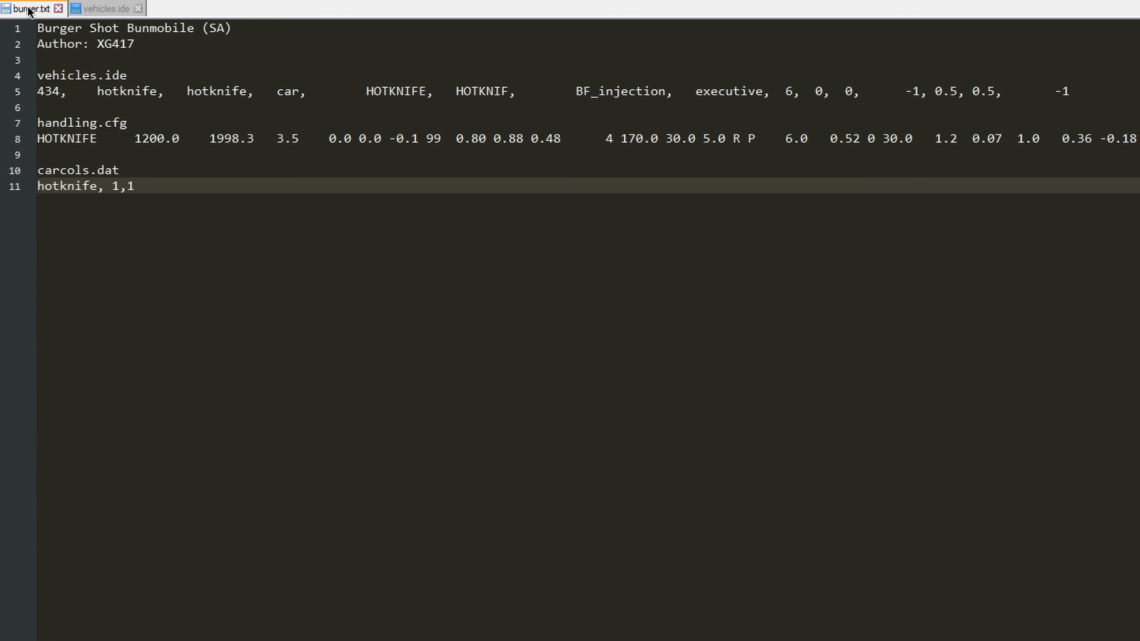
{"action": "left_click", "coordinate": [58, 97]}
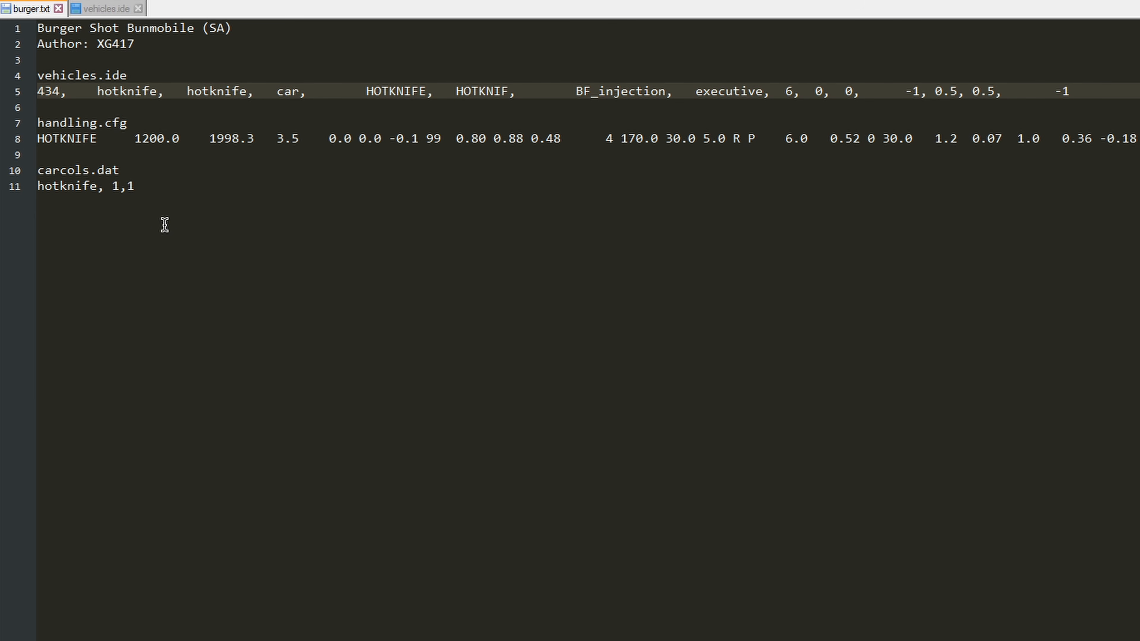
{"action": "key", "text": "BackSpace"}
{"action": "key", "text": "BackSpace"}
{"action": "key", "text": "BackSpace"}
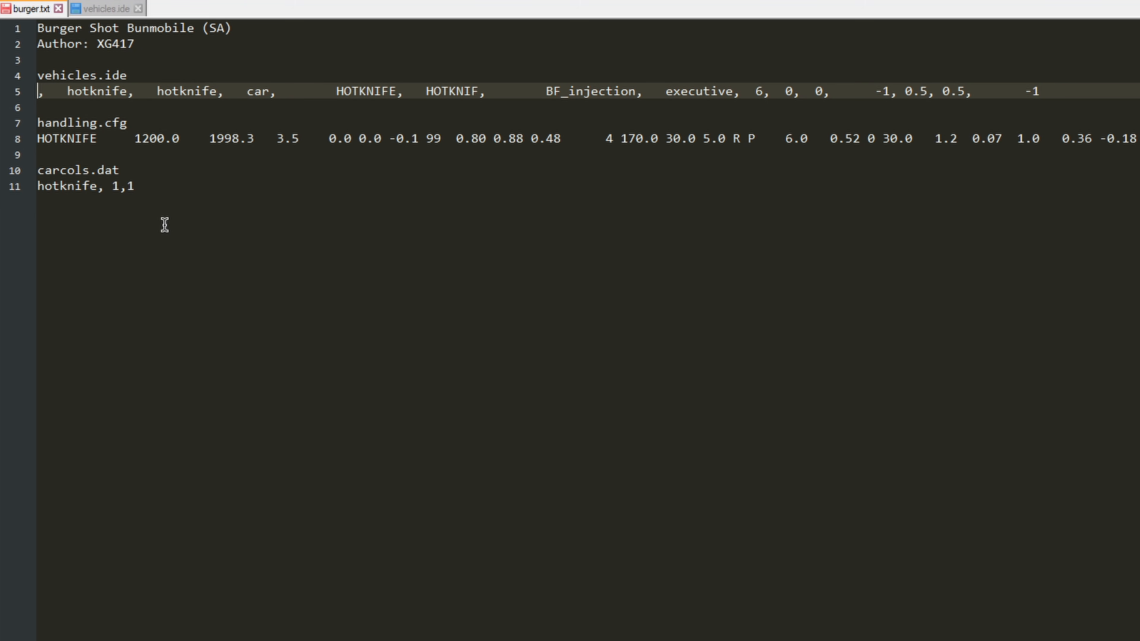
{"action": "type", "text": "12500"}
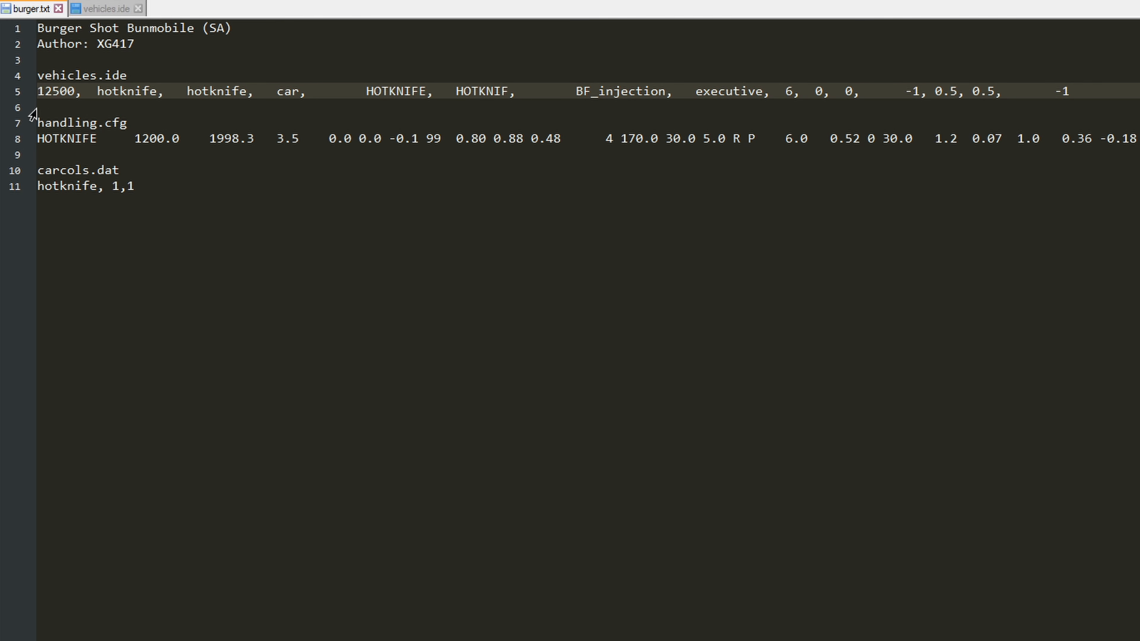
Step: Replace the model name and txd name in burger.txt's vehicles.ide line with burger
{"action": "double_click", "coordinate": [125, 92]}
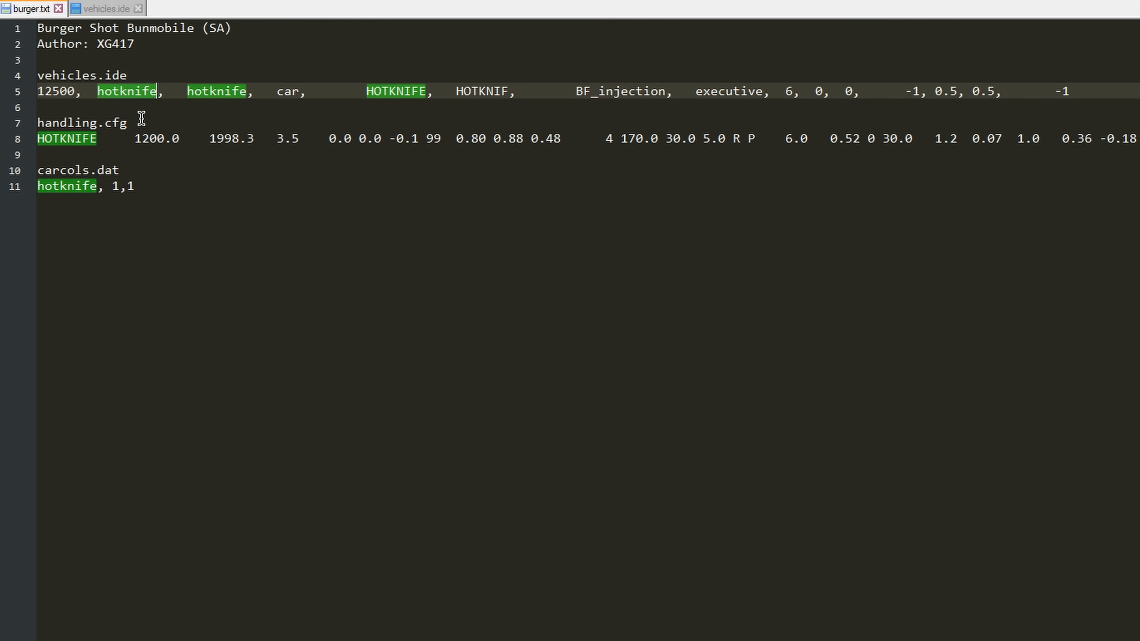
{"action": "key", "text": "BackSpace"}
{"action": "type", "text": "burger"}
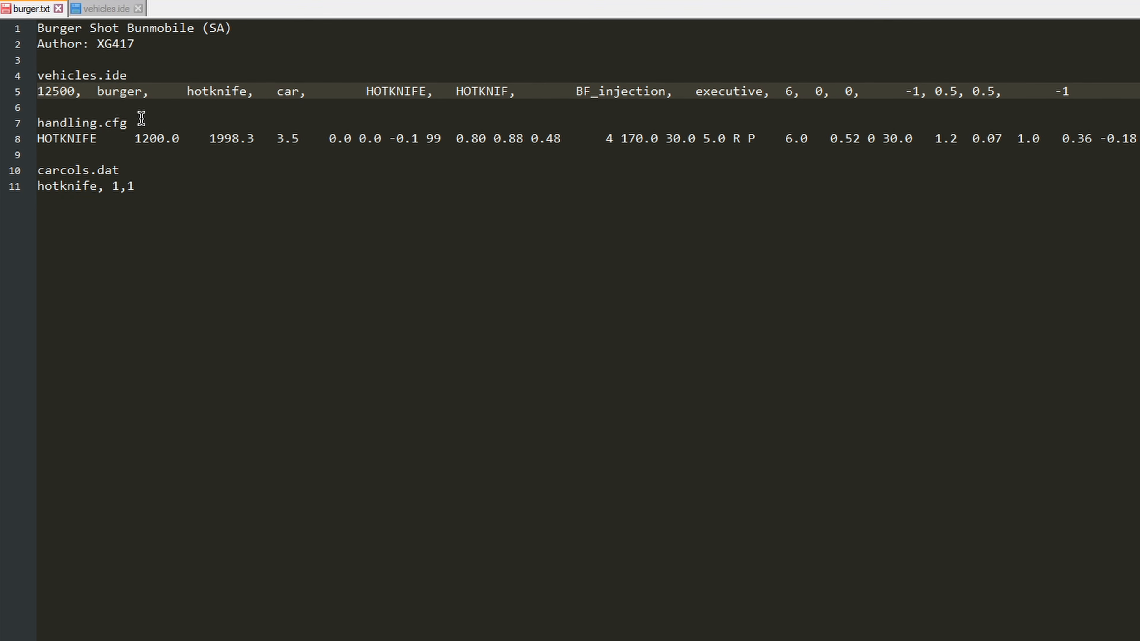
{"action": "key", "text": "ctrl+Right"}
{"action": "key", "text": "ctrl+shift+Right"}
{"action": "type", "text": "burger"}
Step: Replace the handling ID and game name in burger.txt's vehicles.ide line with BURGER
{"action": "key", "text": "ctrl+Right"}
{"action": "key", "text": "ctrl+Right"}
{"action": "key", "text": "ctrl+Right"}
{"action": "key", "text": "ctrl+shift+Right"}
{"action": "type", "text": "BURGER"}
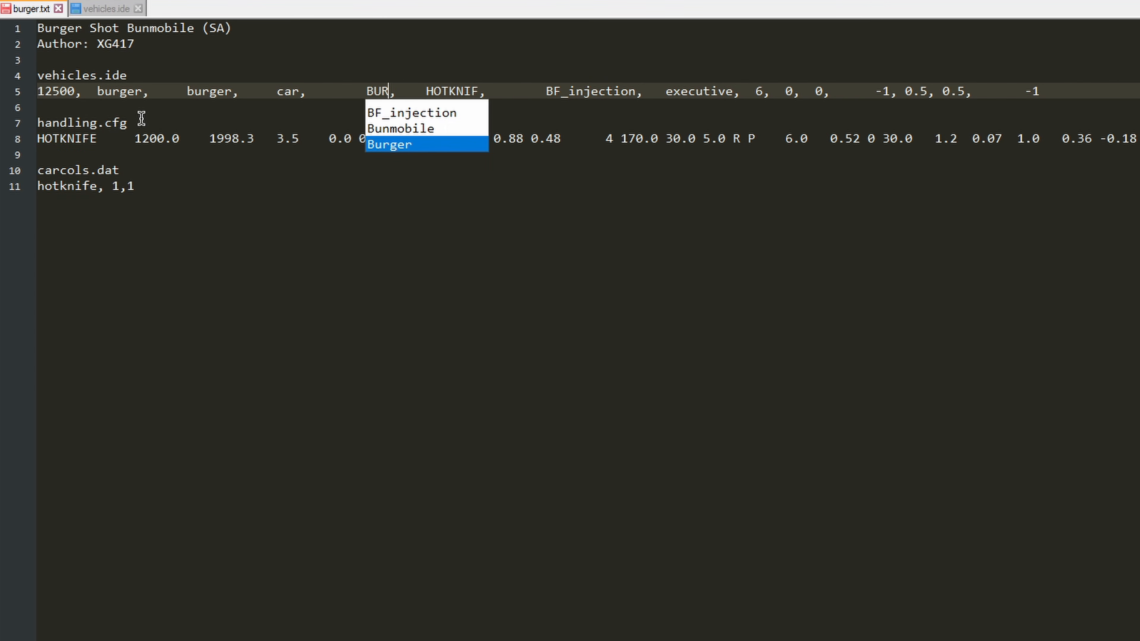
{"action": "key", "text": "Escape"}
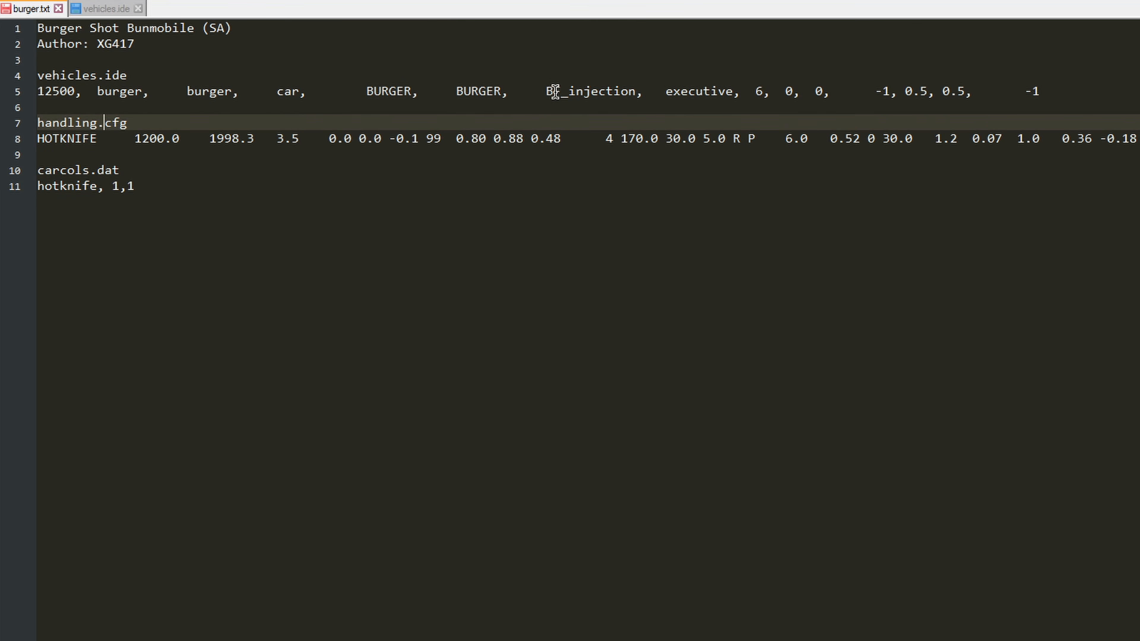
Step: Examine the BF_injection entry in burger.txt and the matching Anims column heading in vehicles.ide
{"action": "left_click", "coordinate": [546, 92]}
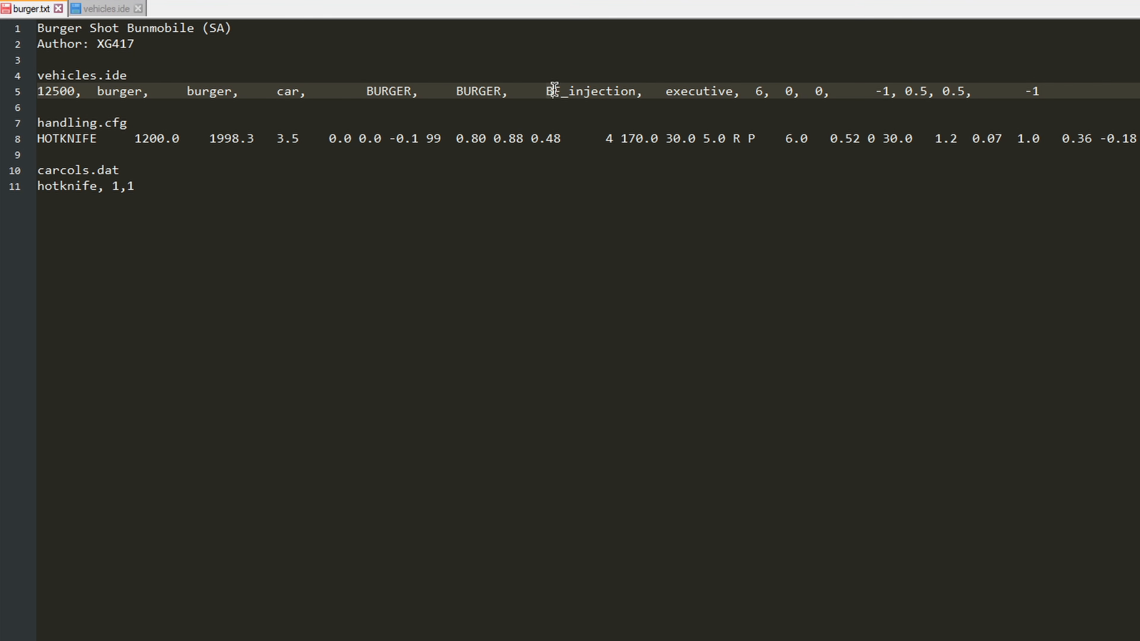
{"action": "left_click_drag", "start_coordinate": [546, 92], "coordinate": [636, 92]}
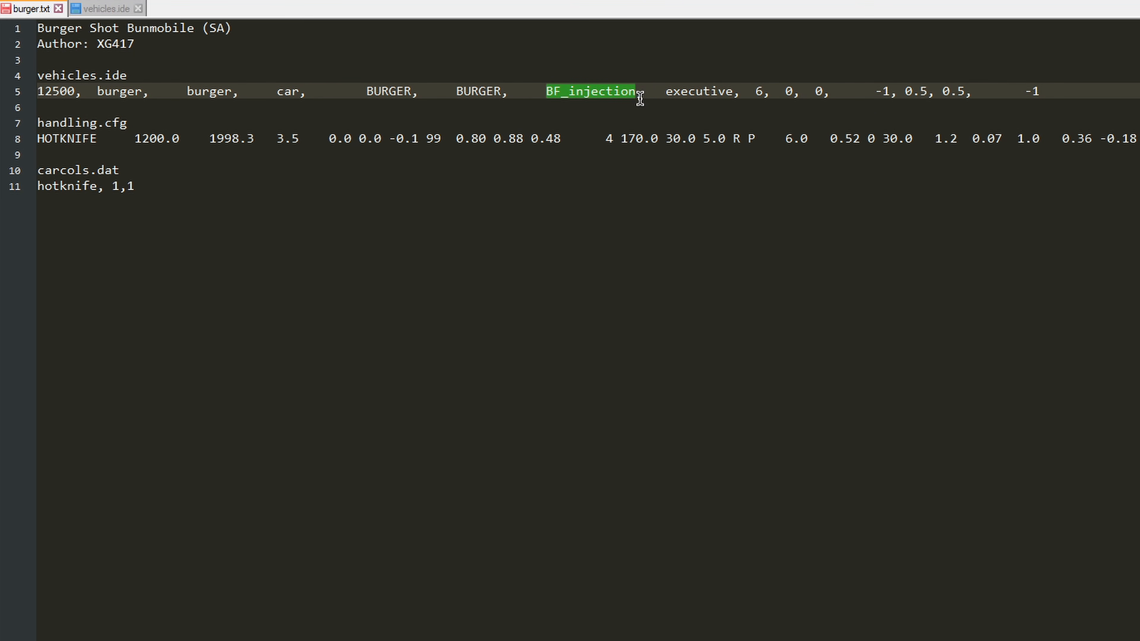
{"action": "left_click_drag", "start_coordinate": [637, 91], "coordinate": [545, 91]}
{"action": "left_click", "coordinate": [568, 93]}
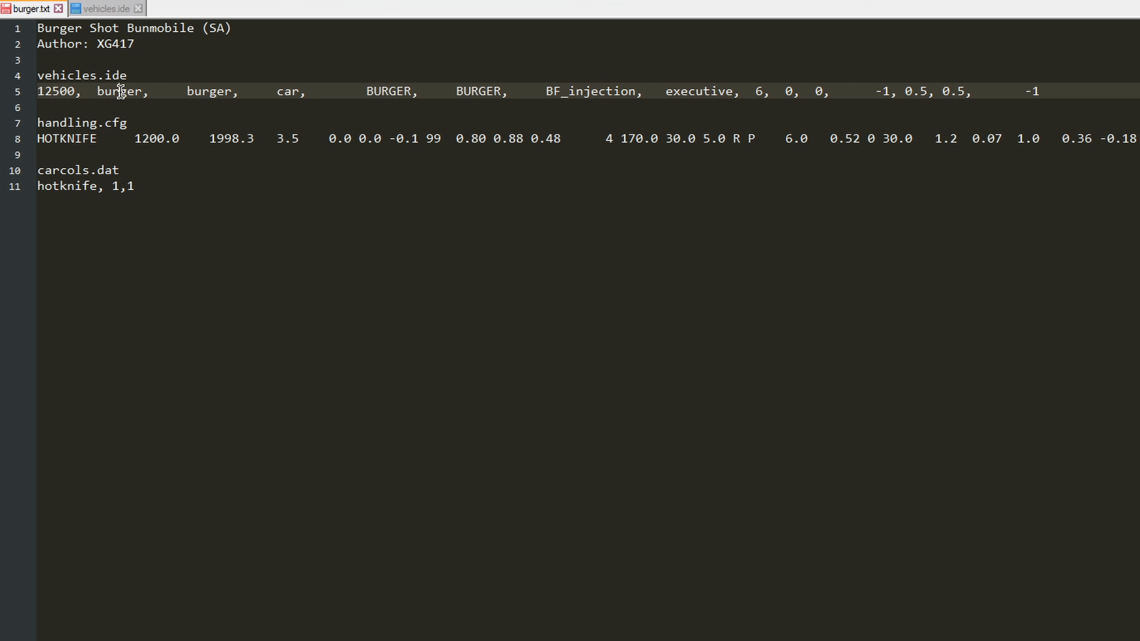
{"action": "left_click", "coordinate": [109, 10]}
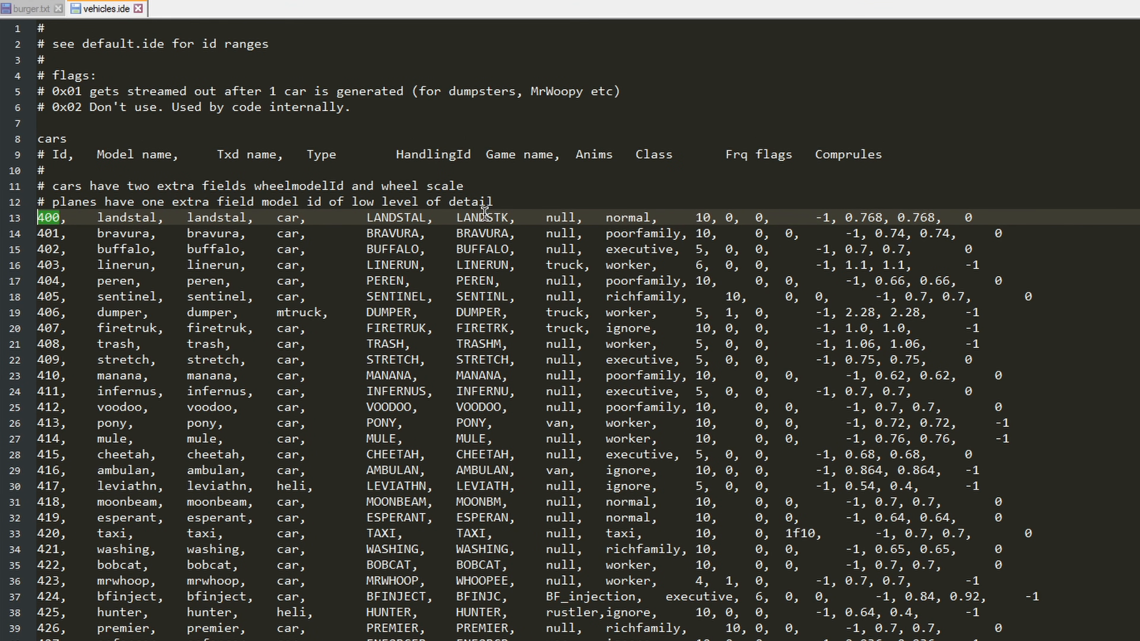
{"action": "double_click", "coordinate": [583, 155]}
Step: In burger.txt, rename the vehicle to BURGER in the handling.cfg line and to burger in the carcols.dat line
{"action": "key", "text": "ctrl+Tab"}
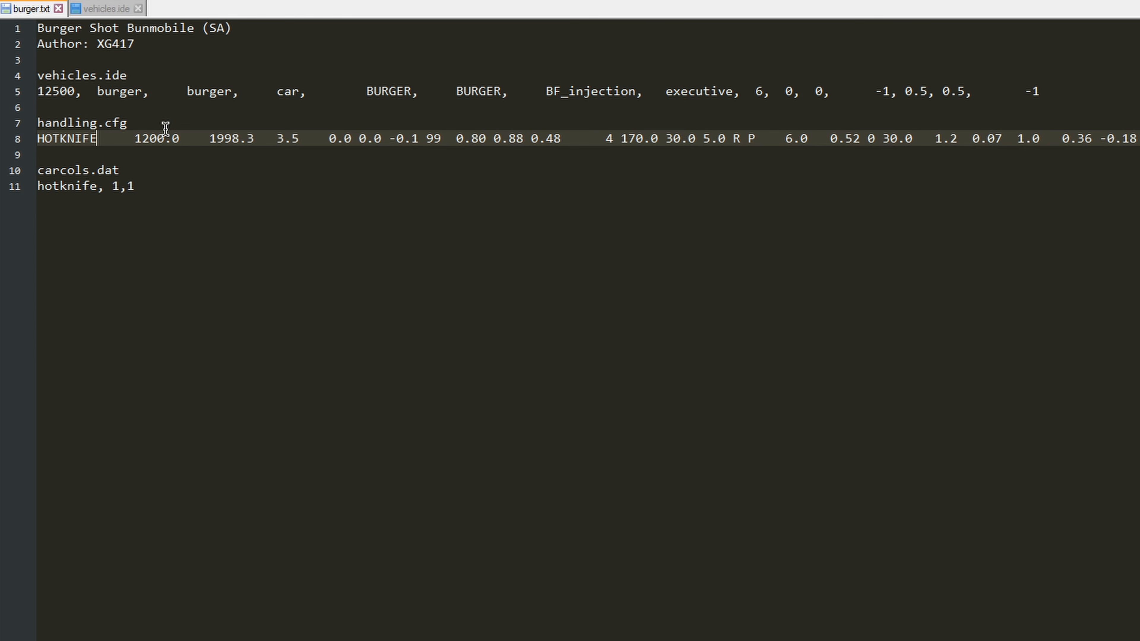
{"action": "key", "text": "ctrl+BackSpace"}
{"action": "type", "text": "BURGER"}
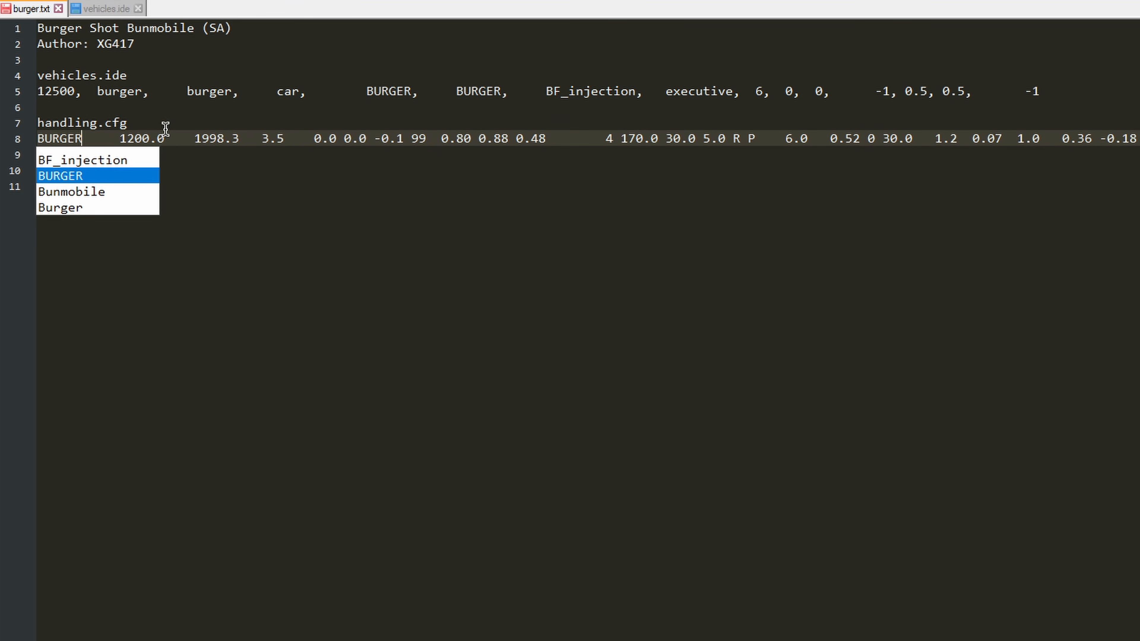
{"action": "key", "text": "Escape"}
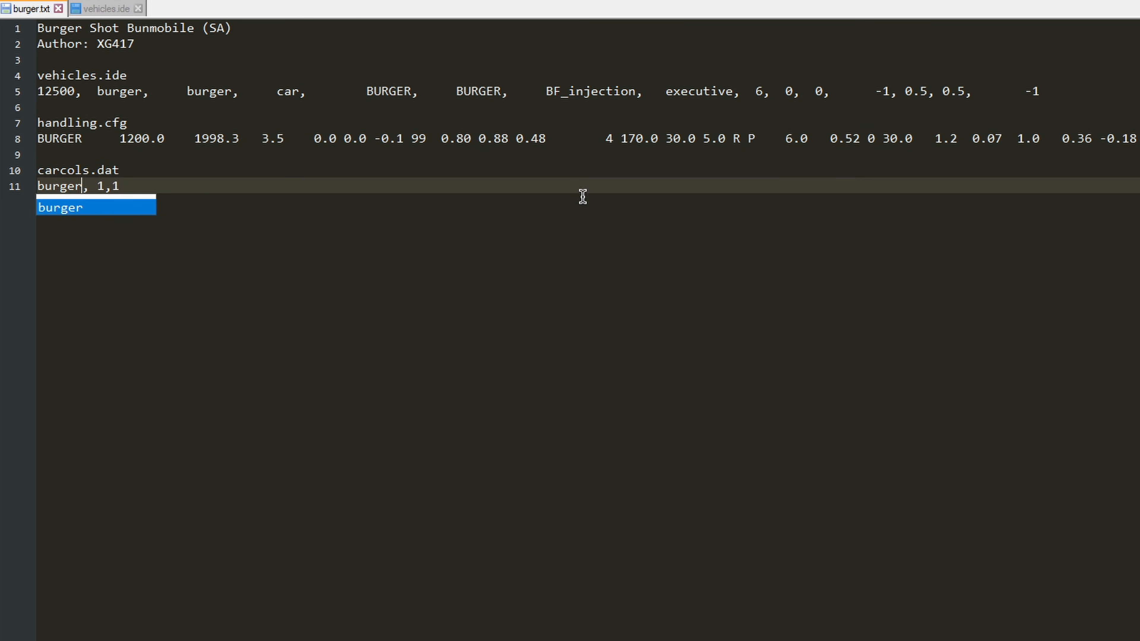
{"action": "left_click", "coordinate": [582, 155]}
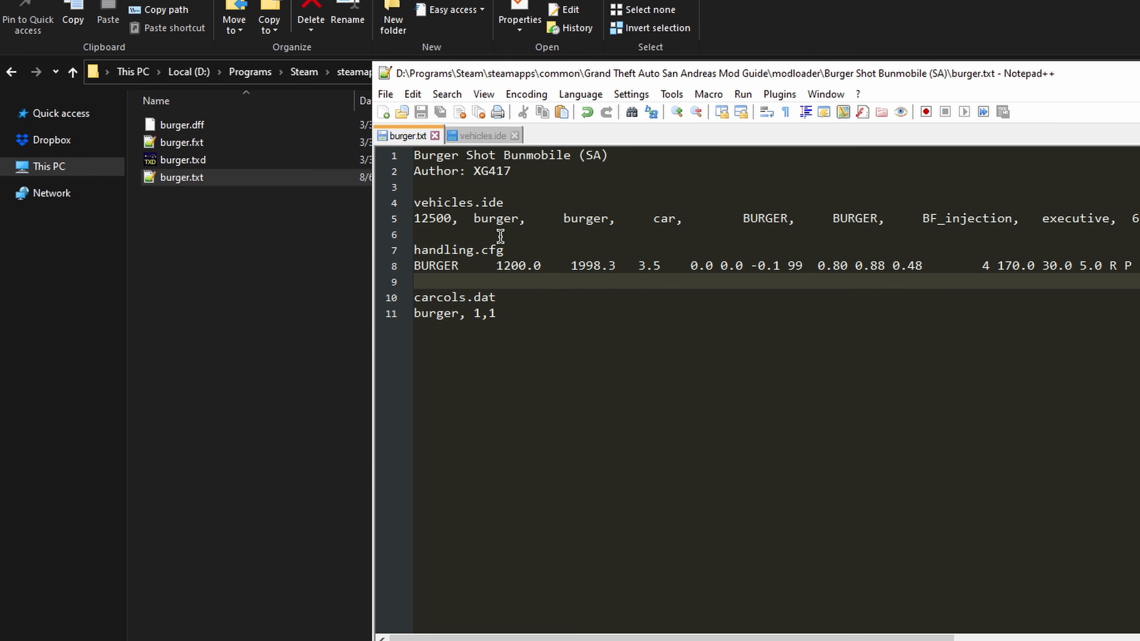
{"action": "left_click", "coordinate": [593, 310]}
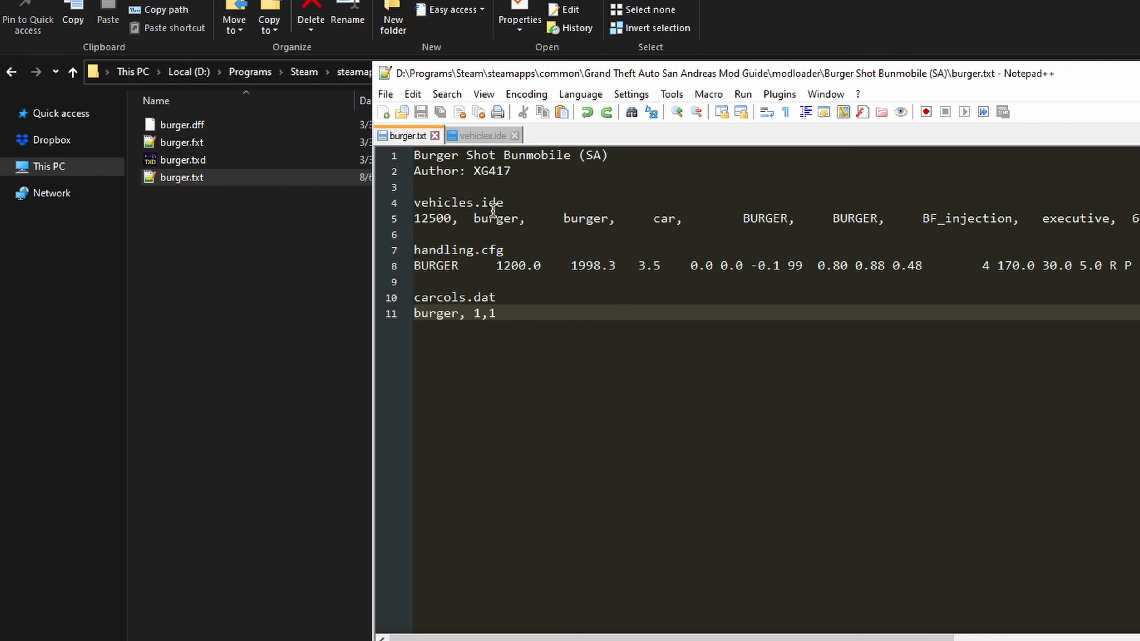
Step: Open burger.fxt from the Burger Shot Bunmobile (SA) folder, replace HOTKNIF with BURGER, save the file and close the editor
{"action": "left_click_drag", "start_coordinate": [635, 74], "coordinate": [608, 147]}
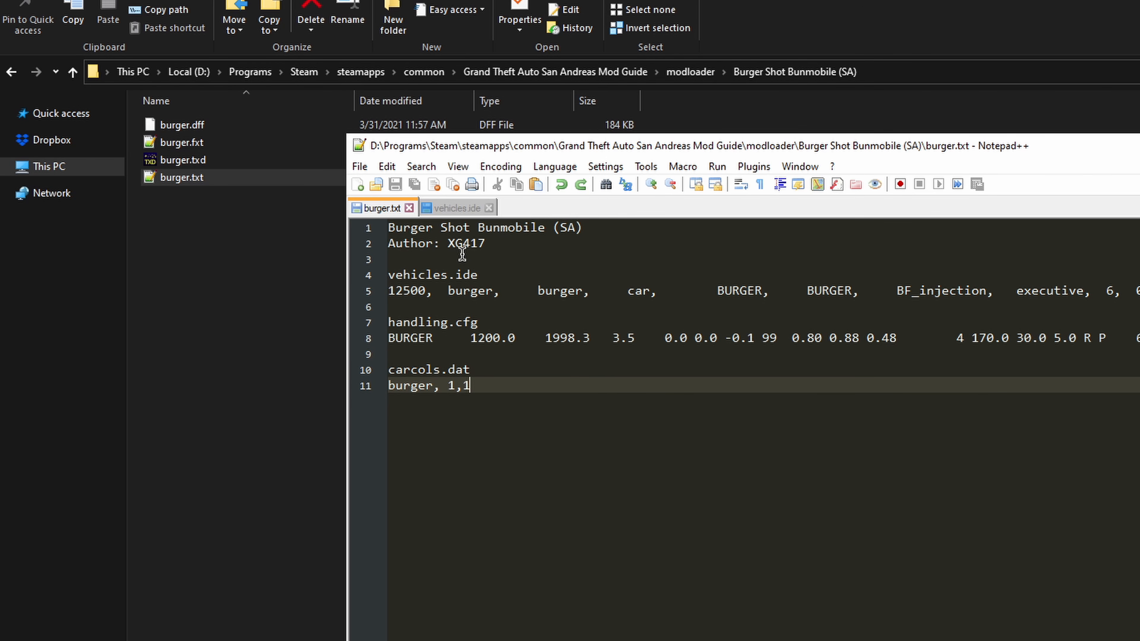
{"action": "left_click", "coordinate": [209, 191]}
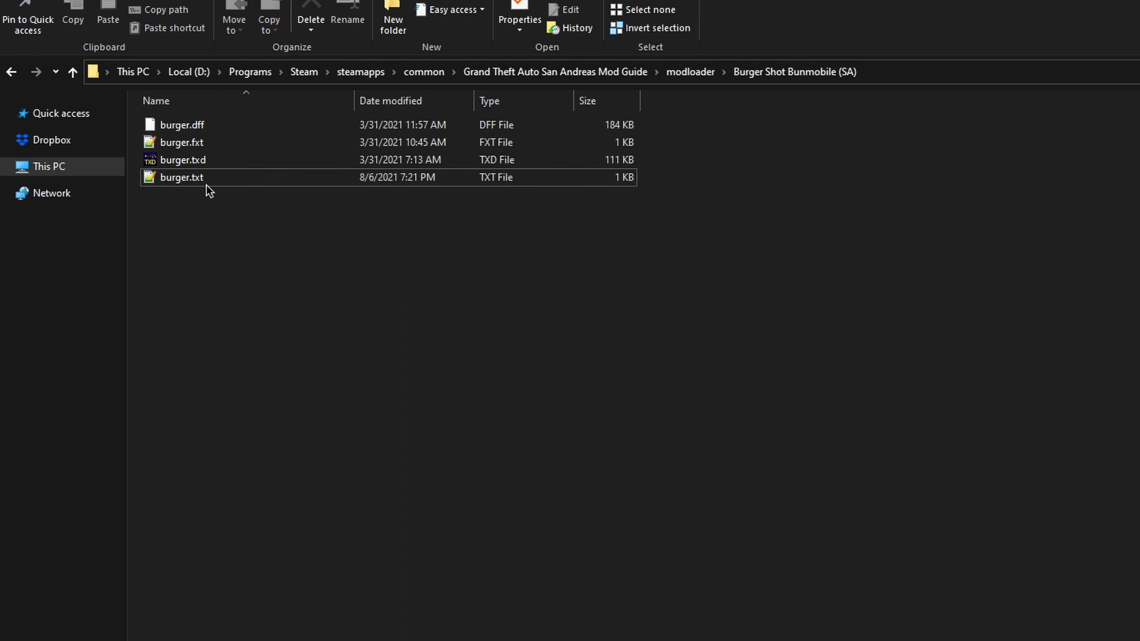
{"action": "double_click", "coordinate": [202, 148]}
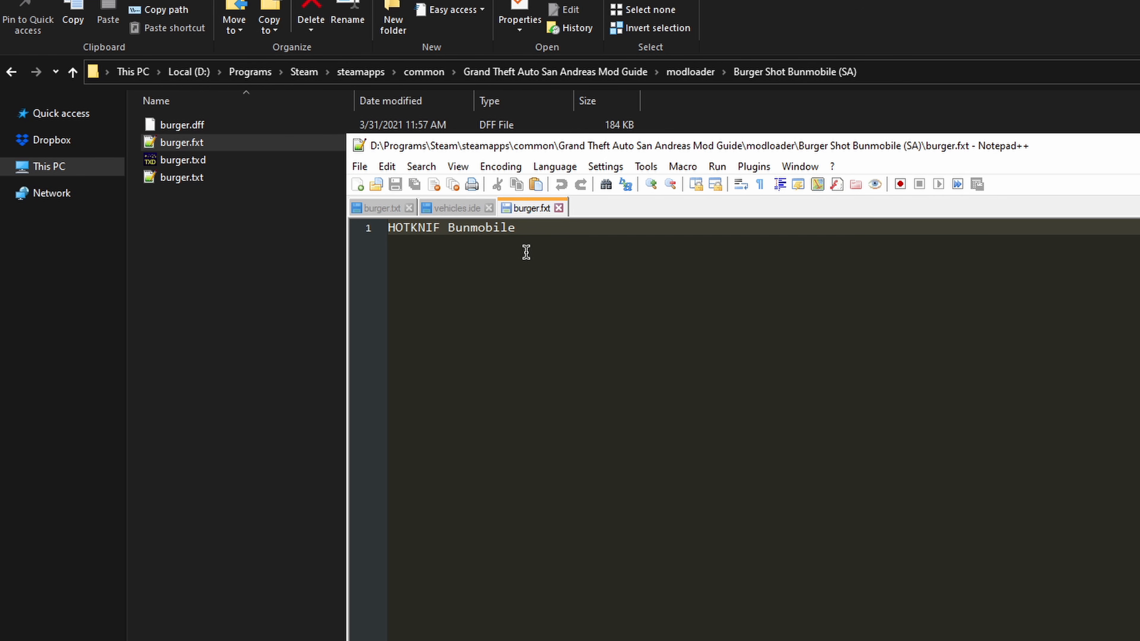
{"action": "key", "text": "Delete"}
{"action": "key", "text": "Delete"}
{"action": "key", "text": "Delete"}
{"action": "key", "text": "Delete"}
{"action": "key", "text": "Delete"}
{"action": "key", "text": "Delete"}
{"action": "key", "text": "Delete"}
{"action": "type", "text": "BURGER"}
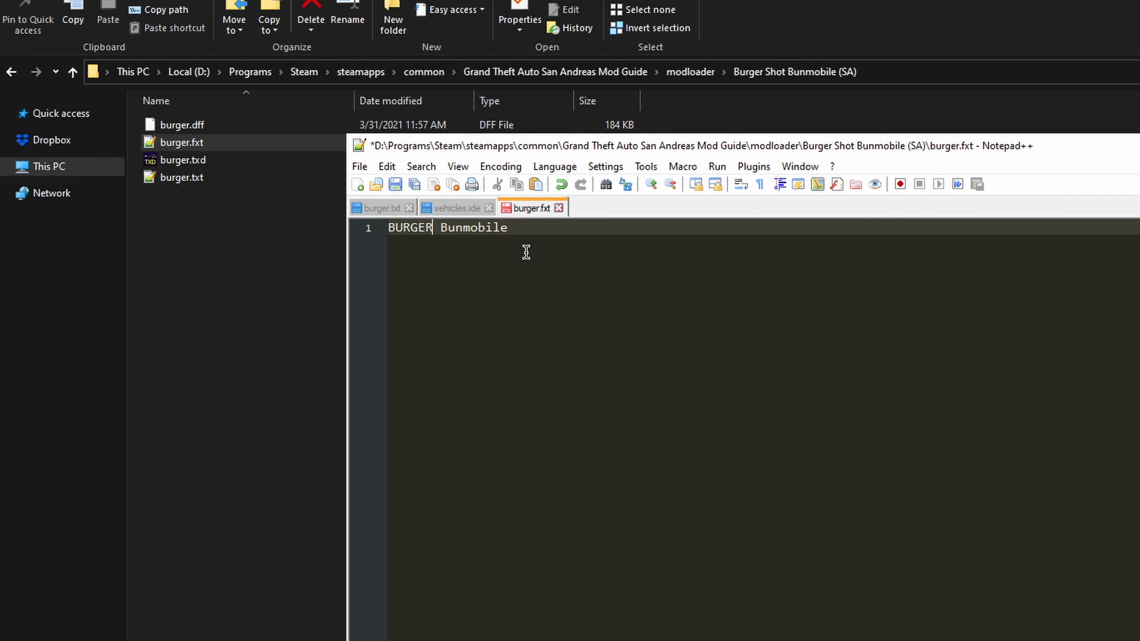
{"action": "key", "text": "ctrl+s"}
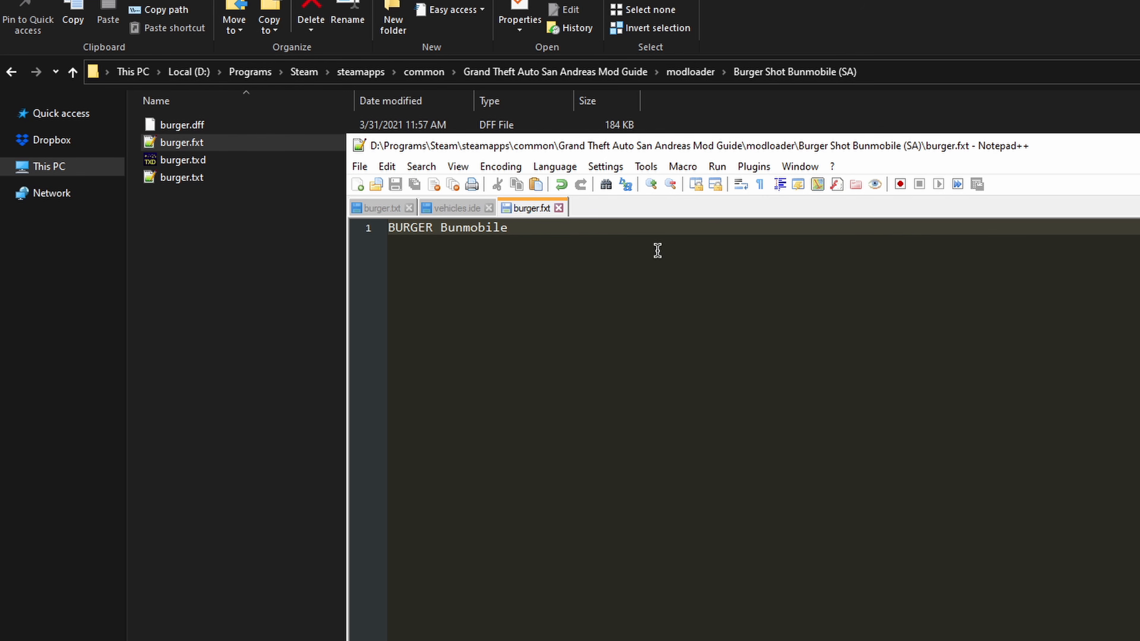
{"action": "key", "text": "alt+F4"}
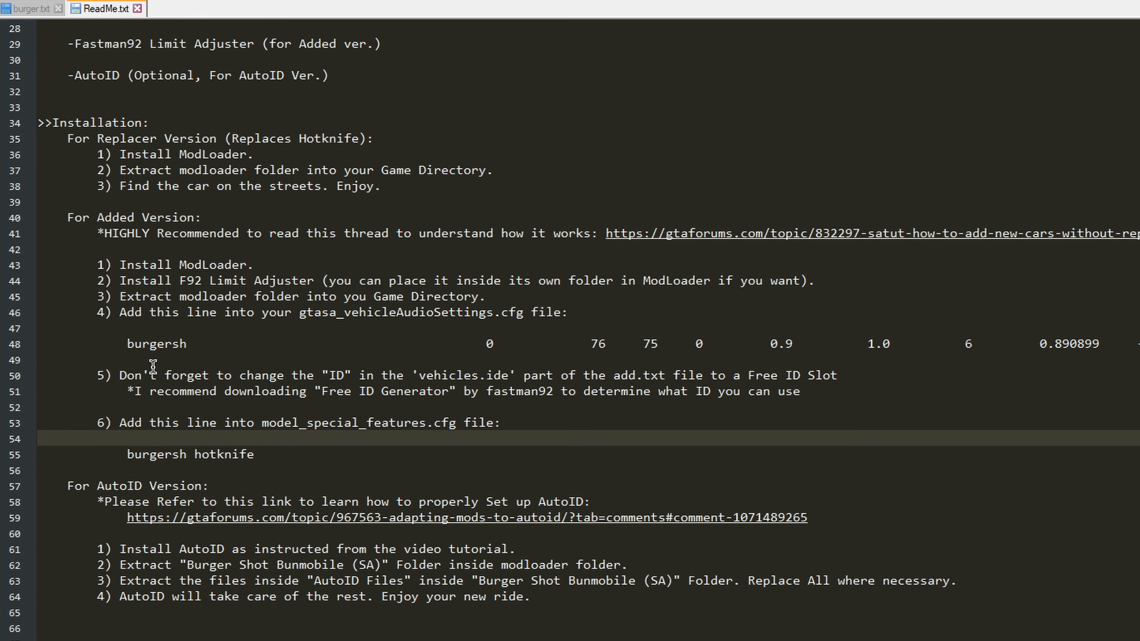
Step: Select the burgersh audio line in ReadMe.txt and open gtasa_vehicleAudioSettings.cfg from the game's data folder
{"action": "left_click_drag", "start_coordinate": [128, 344], "coordinate": [1139, 343]}
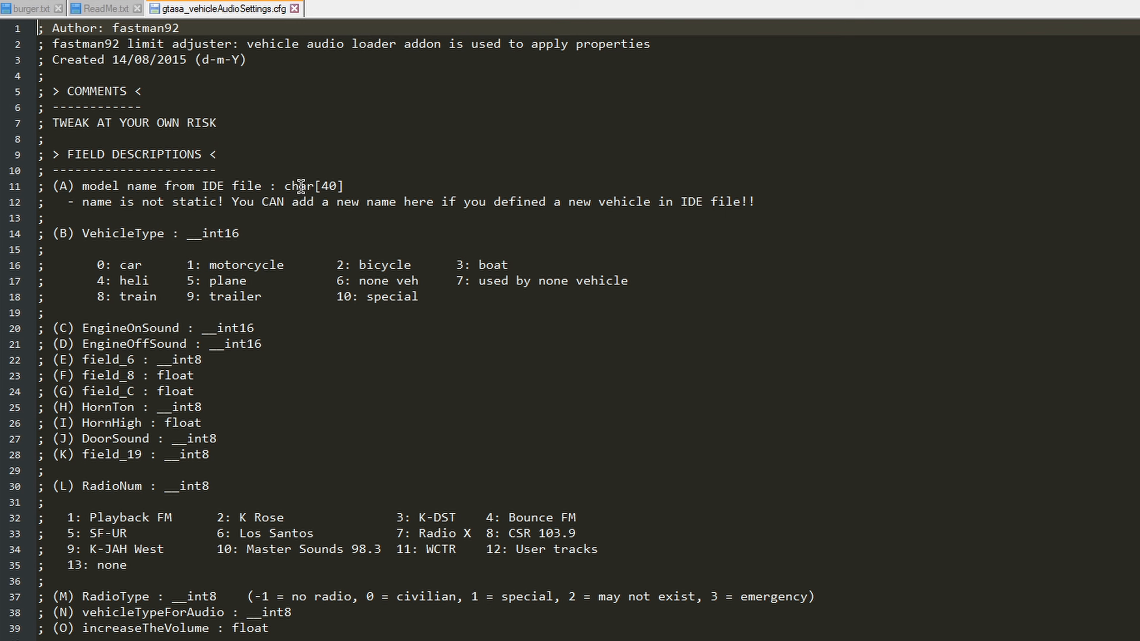
{"action": "scroll", "coordinate": [370, 313], "scroll_direction": "down", "scroll_amount": 1}
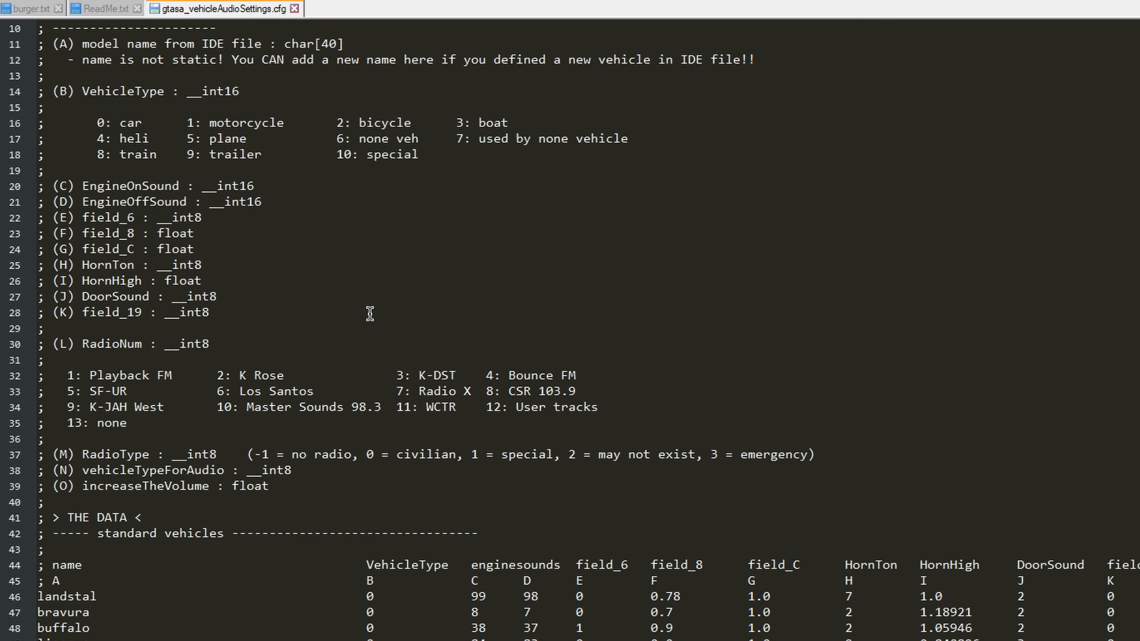
{"action": "scroll", "coordinate": [369, 313], "scroll_direction": "down", "scroll_amount": 16}
{"action": "scroll", "coordinate": [139, 327], "scroll_direction": "down", "scroll_amount": 6}
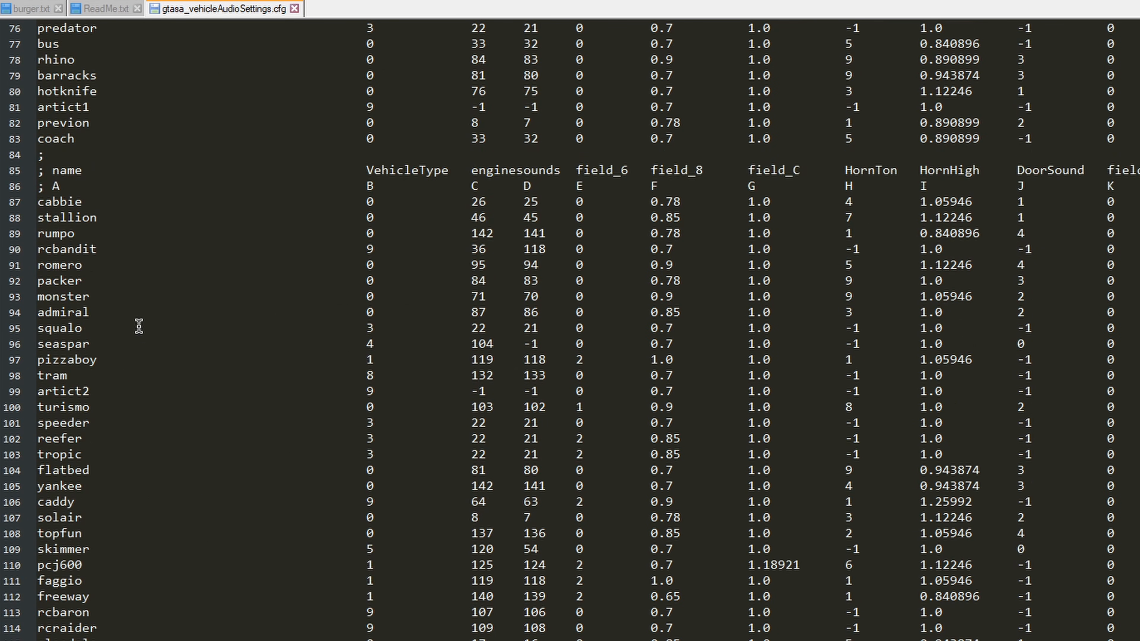
{"action": "scroll", "coordinate": [148, 328], "scroll_direction": "up", "scroll_amount": 8}
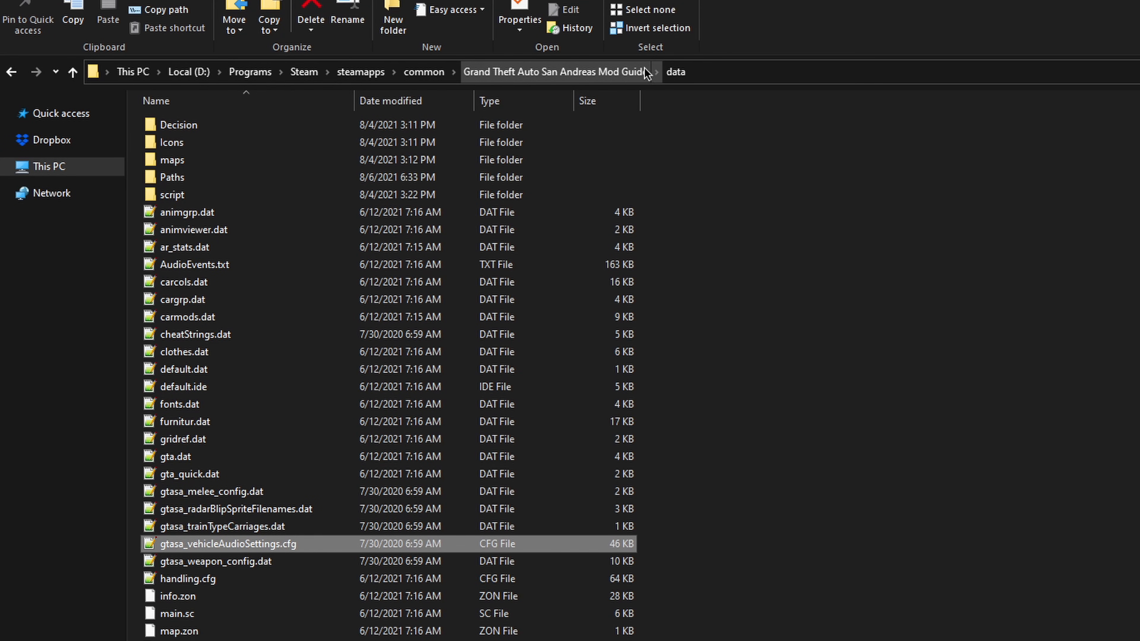
{"action": "double_click", "coordinate": [225, 543]}
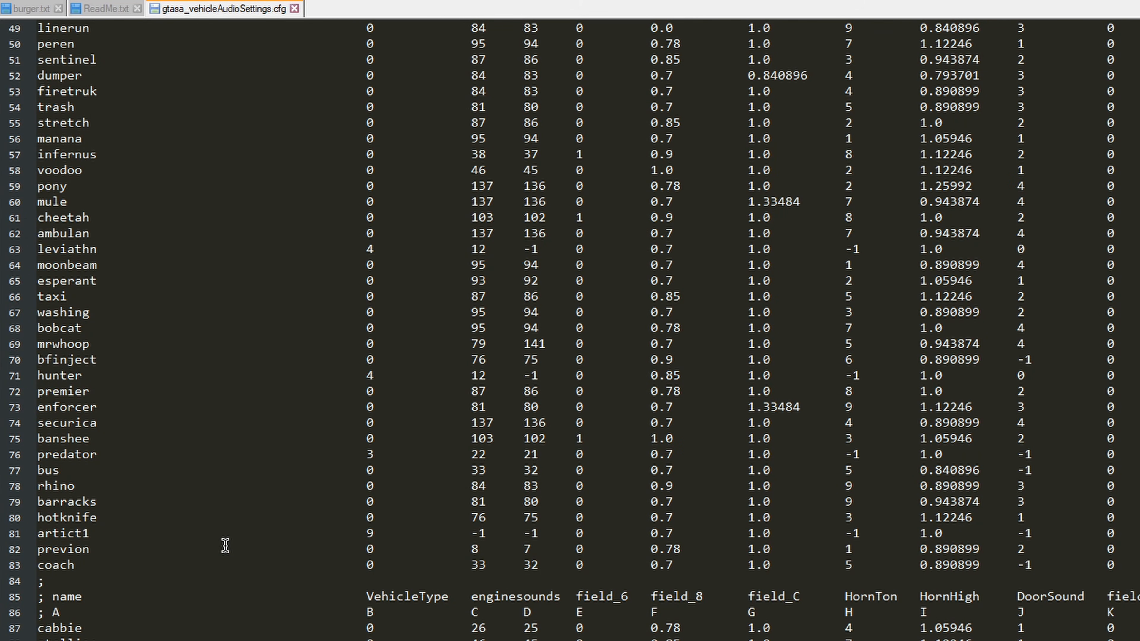
Step: Search the vehicle list in gtasa_vehicleAudioSettings.cfg for bf
{"action": "scroll", "coordinate": [217, 502], "scroll_direction": "down", "scroll_amount": 15}
{"action": "scroll", "coordinate": [136, 349], "scroll_direction": "down", "scroll_amount": 6}
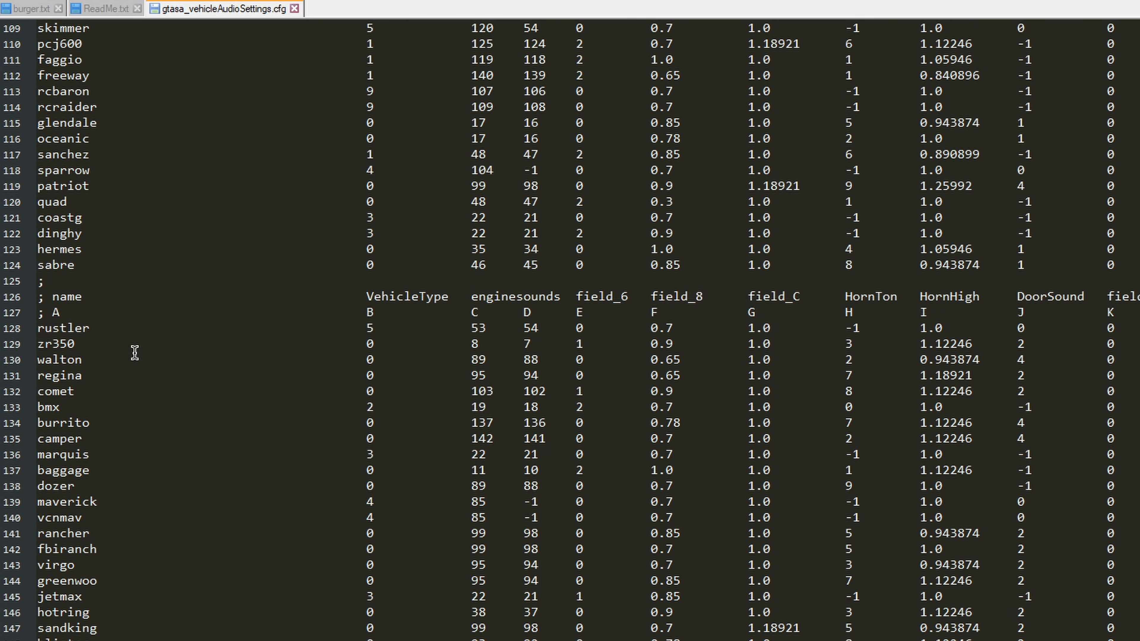
{"action": "scroll", "coordinate": [121, 346], "scroll_direction": "down", "scroll_amount": 6}
{"action": "key", "text": "ctrl+f"}
{"action": "key", "text": "Return"}
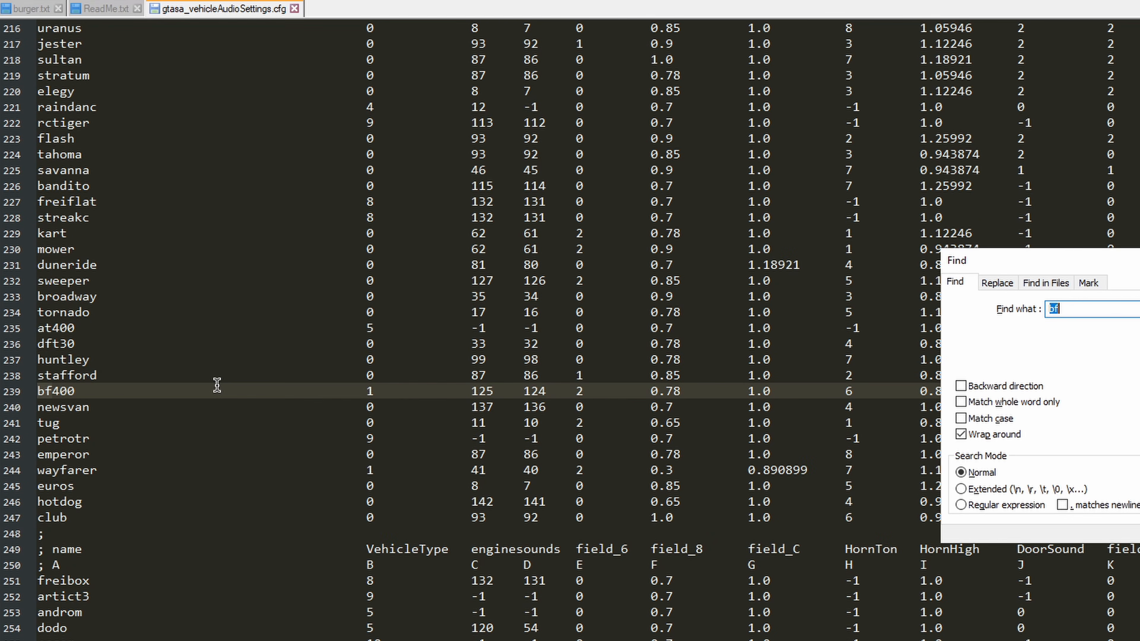
Step: Find the bfinject entry in gtasa_vehicleAudioSettings.cfg and compare it with the burgersh audio line in ReadMe.txt
{"action": "key", "text": "Return"}
{"action": "key", "text": "Escape"}
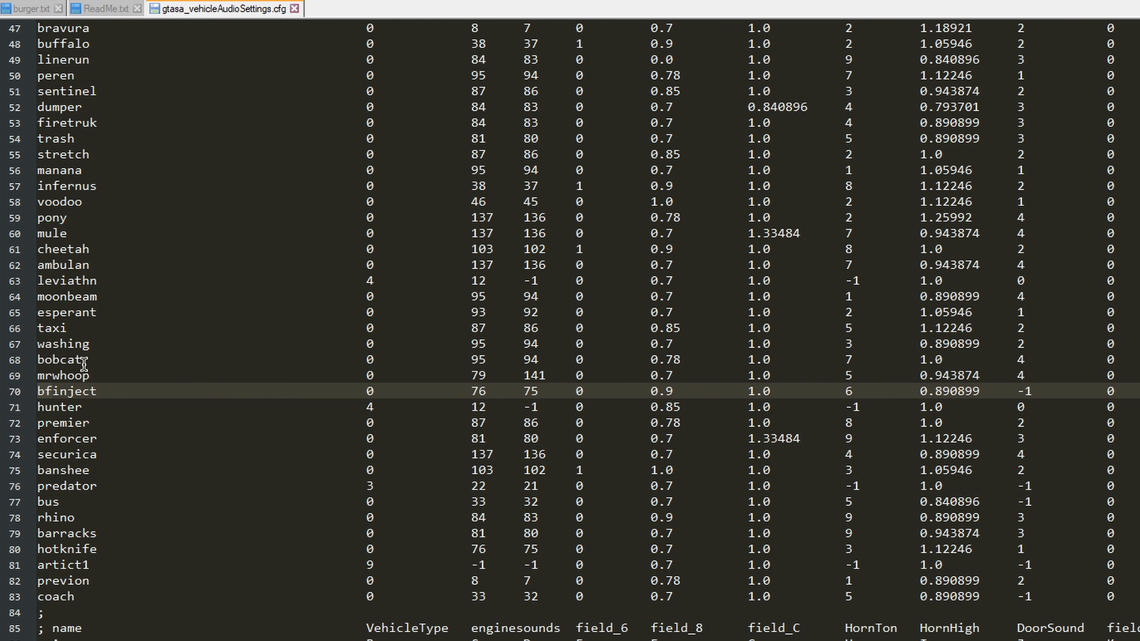
{"action": "left_click_drag", "start_coordinate": [38, 393], "coordinate": [1139, 391]}
{"action": "key", "text": "ctrl+c"}
{"action": "left_click", "coordinate": [949, 391]}
{"action": "left_click", "coordinate": [108, 8]}
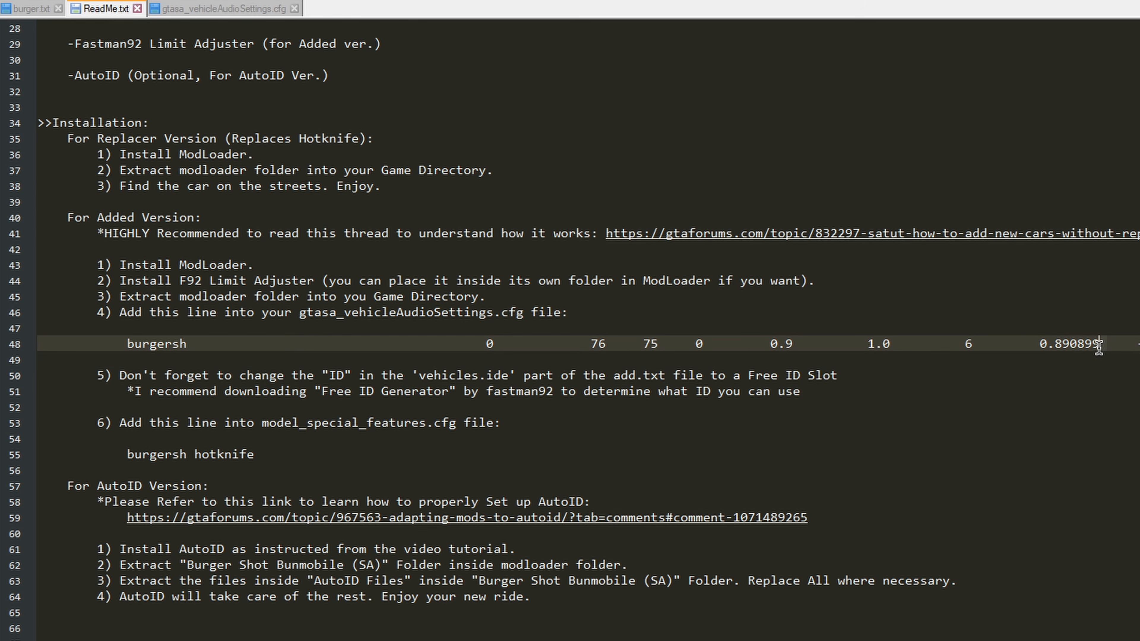
{"action": "key", "text": "ctrl+Tab"}
Step: Copy the bfinject line in gtasa_vehicleAudioSettings.cfg and paste it into the added vehicles section above the end marker
{"action": "left_click", "coordinate": [37, 392]}
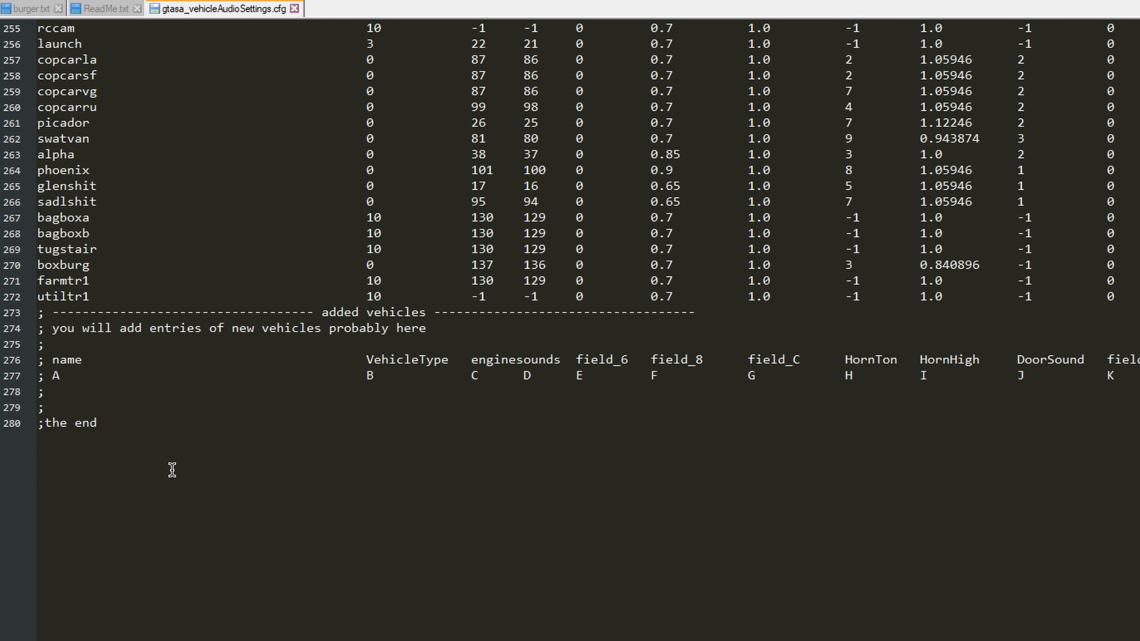
{"action": "left_click", "coordinate": [86, 435]}
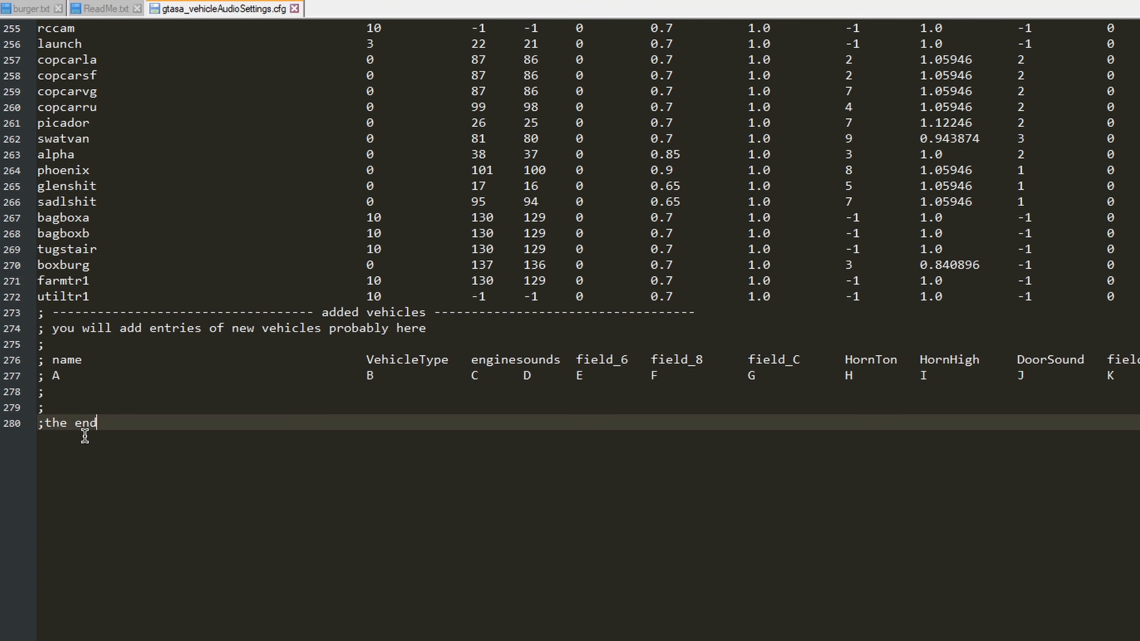
{"action": "left_click", "coordinate": [69, 402]}
{"action": "left_click", "coordinate": [72, 392]}
{"action": "key", "text": "ctrl+v"}
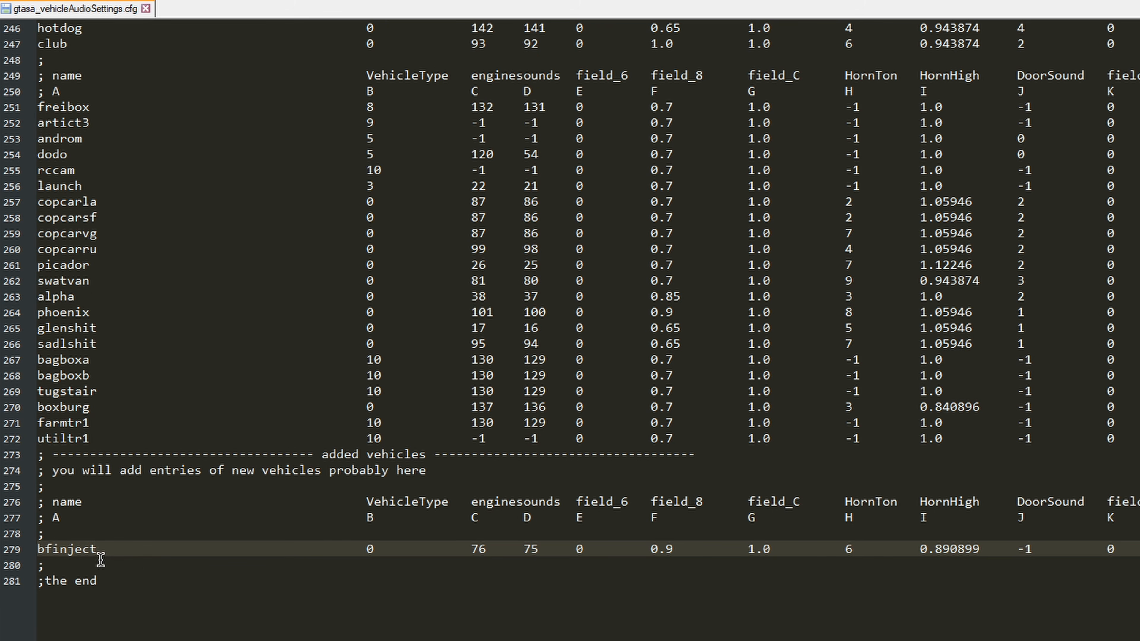
Step: Replace the vehicle name bfinject with burger in the pasted audio line and save gtasa_vehicleAudioSettings.cfg
{"action": "left_click_drag", "start_coordinate": [100, 549], "coordinate": [36, 549]}
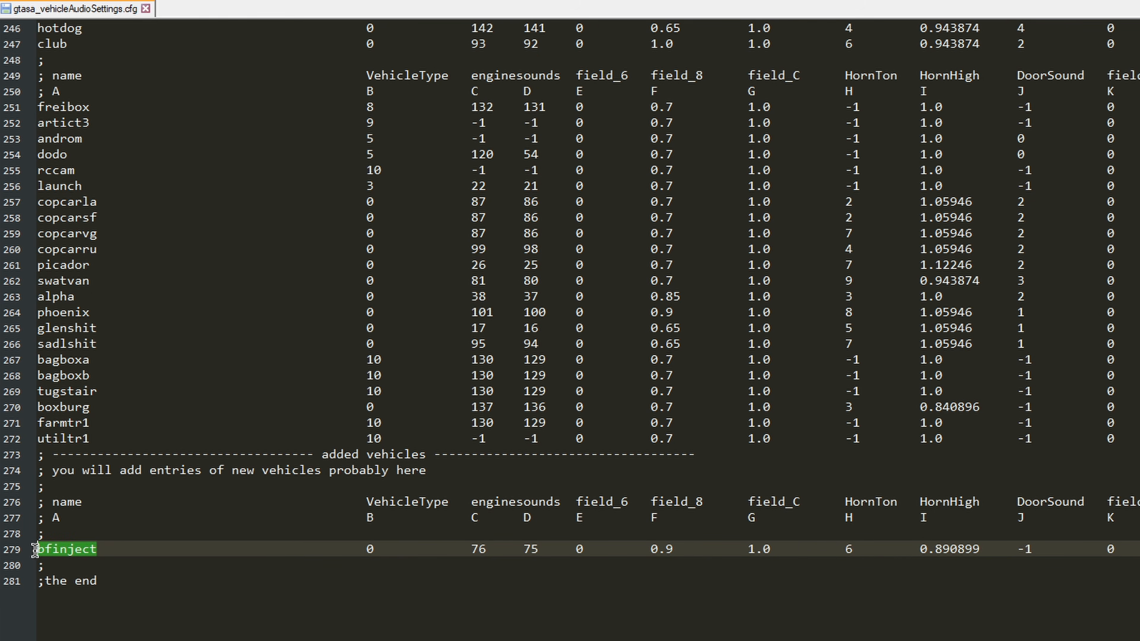
{"action": "type", "text": "b"}
{"action": "key", "text": "BackSpace"}
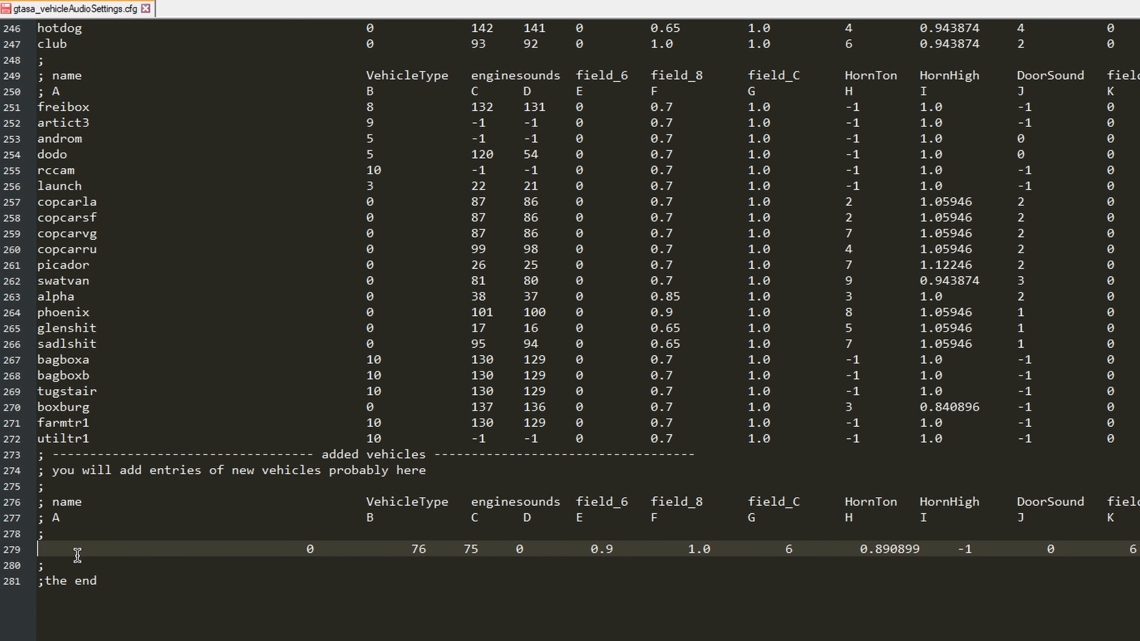
{"action": "type", "text": "burger"}
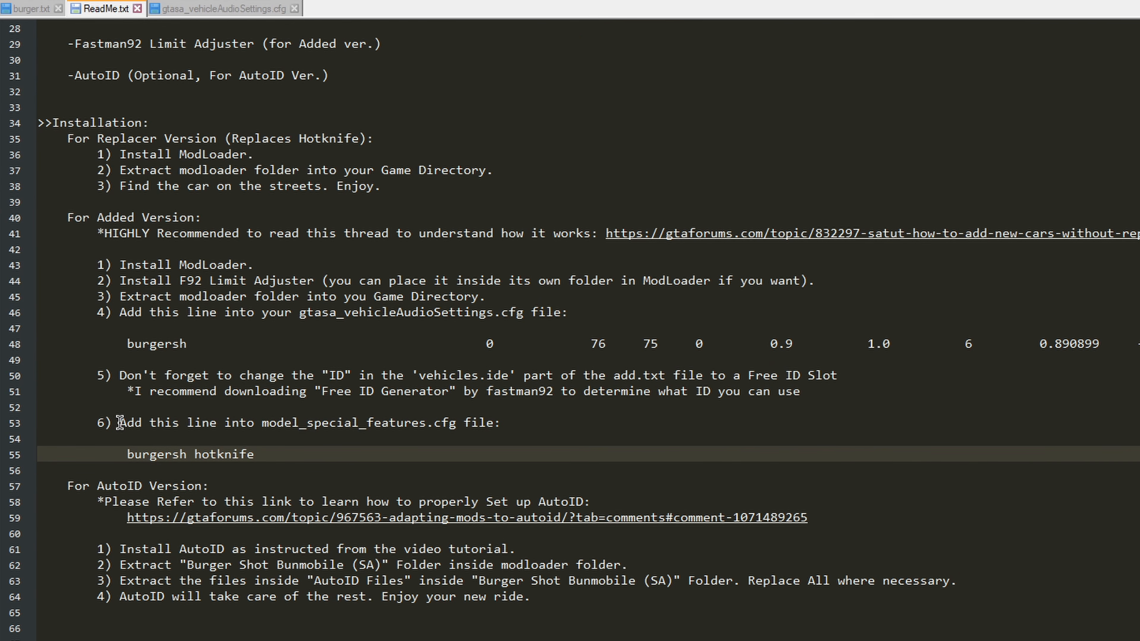
Step: Check the ReadMe.txt instruction about model_special_features and open model_special_features.dat from the game's data folder
{"action": "left_click_drag", "start_coordinate": [120, 423], "coordinate": [503, 429]}
{"action": "left_click", "coordinate": [473, 433]}
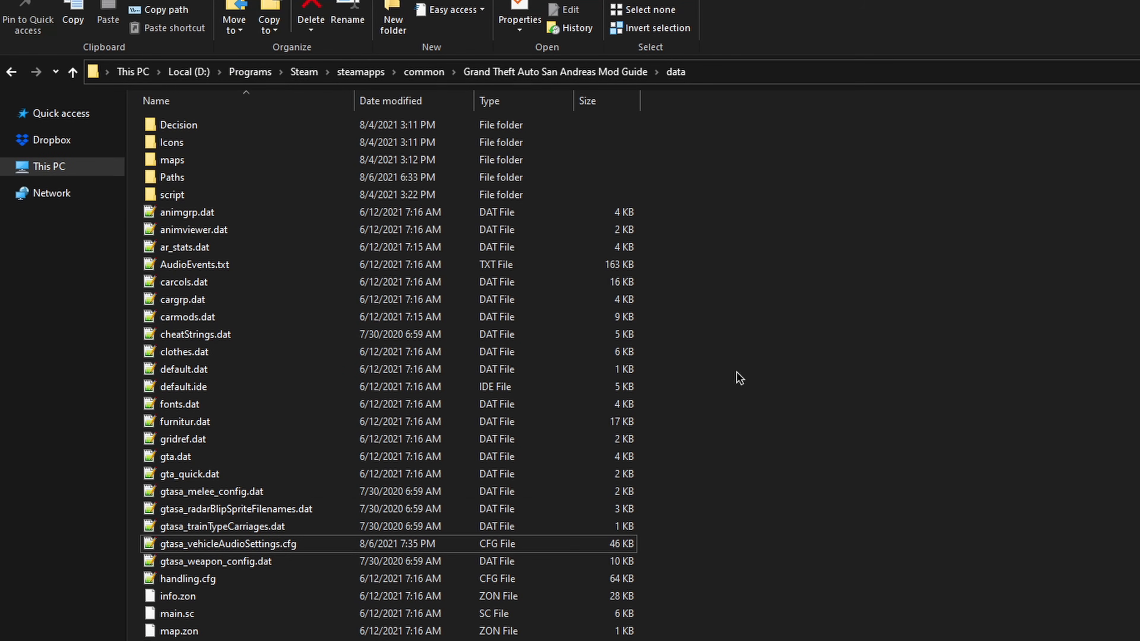
{"action": "scroll", "coordinate": [242, 621], "scroll_direction": "down", "scroll_amount": 1}
{"action": "double_click", "coordinate": [240, 621]}
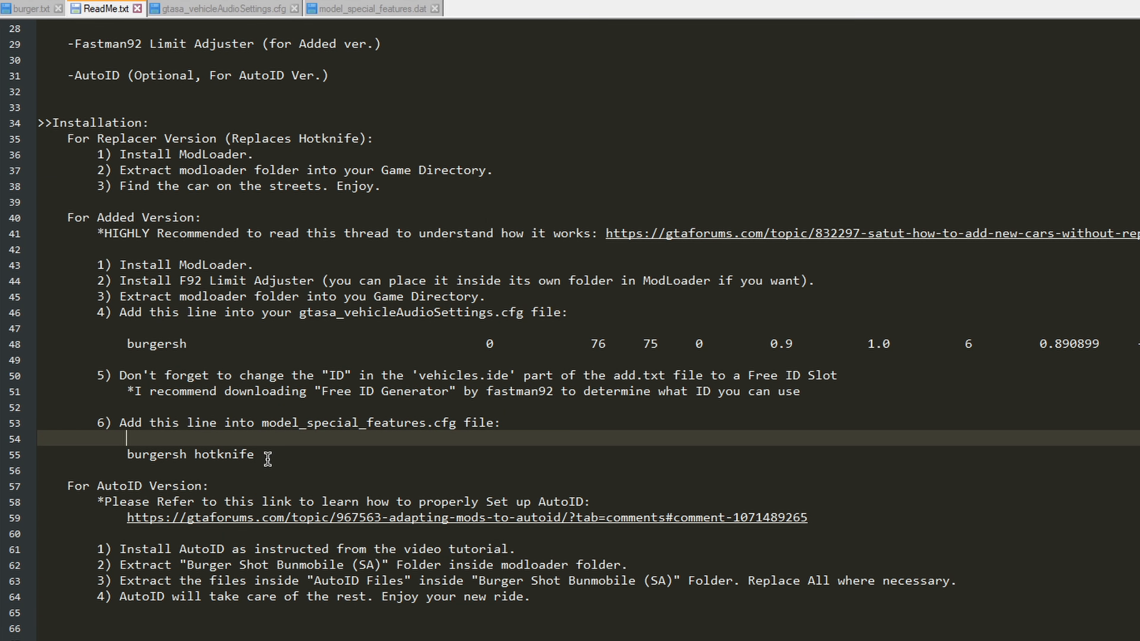
Step: Copy the burgersh hotknife line from ReadMe.txt below the new_hydra example and shorten burgersh to burger
{"action": "left_click_drag", "start_coordinate": [266, 459], "coordinate": [129, 458]}
{"action": "key", "text": "ctrl+c"}
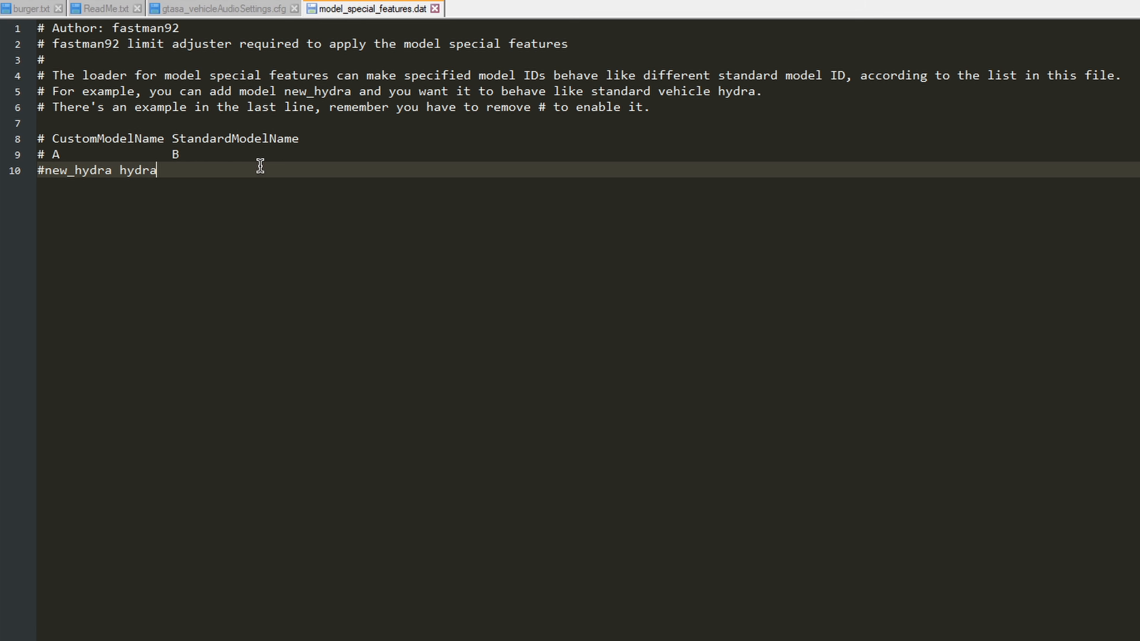
{"action": "key", "text": "Return"}
{"action": "key", "text": "ctrl+v"}
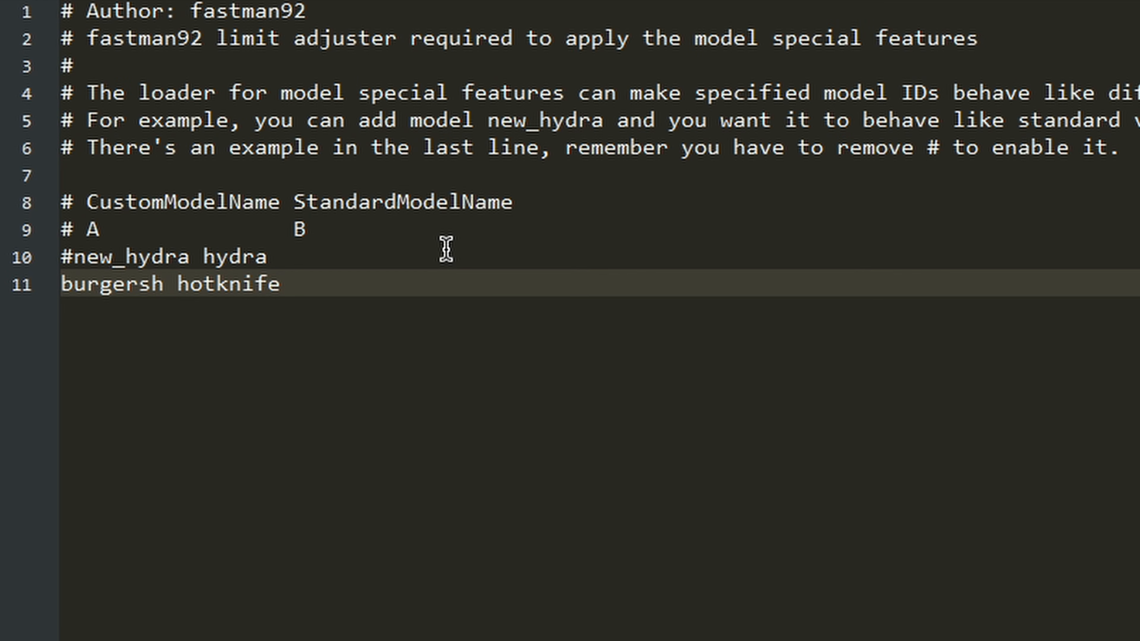
{"action": "key", "text": "BackSpace"}
{"action": "key", "text": "BackSpace"}
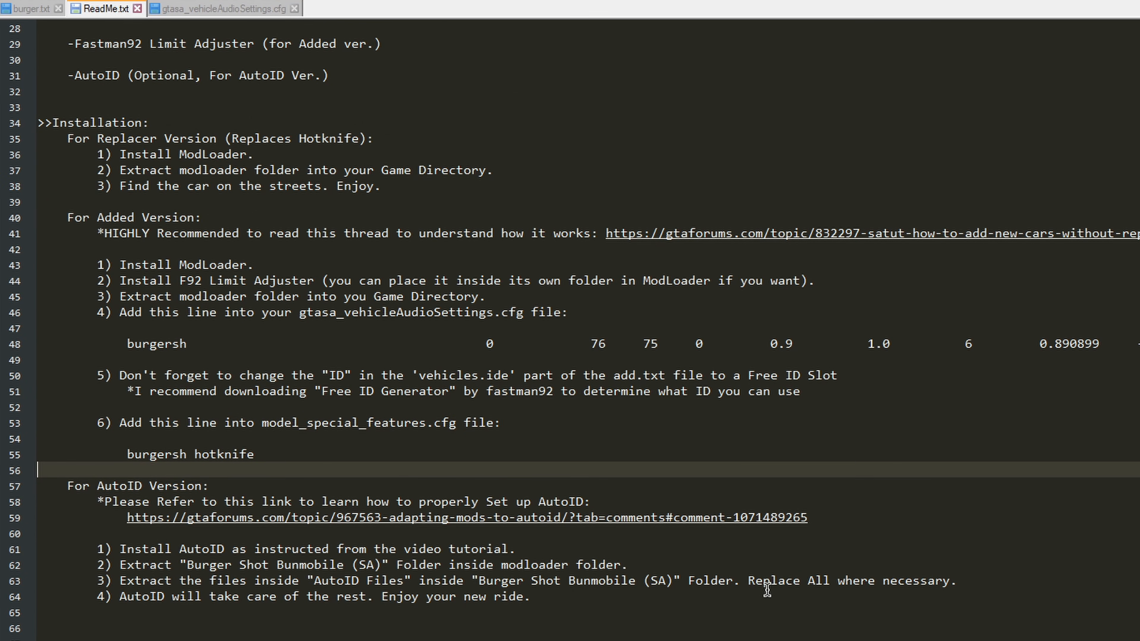
{"action": "left_click_drag", "start_coordinate": [681, 599], "coordinate": [113, 484]}
{"action": "left_click", "coordinate": [269, 553]}
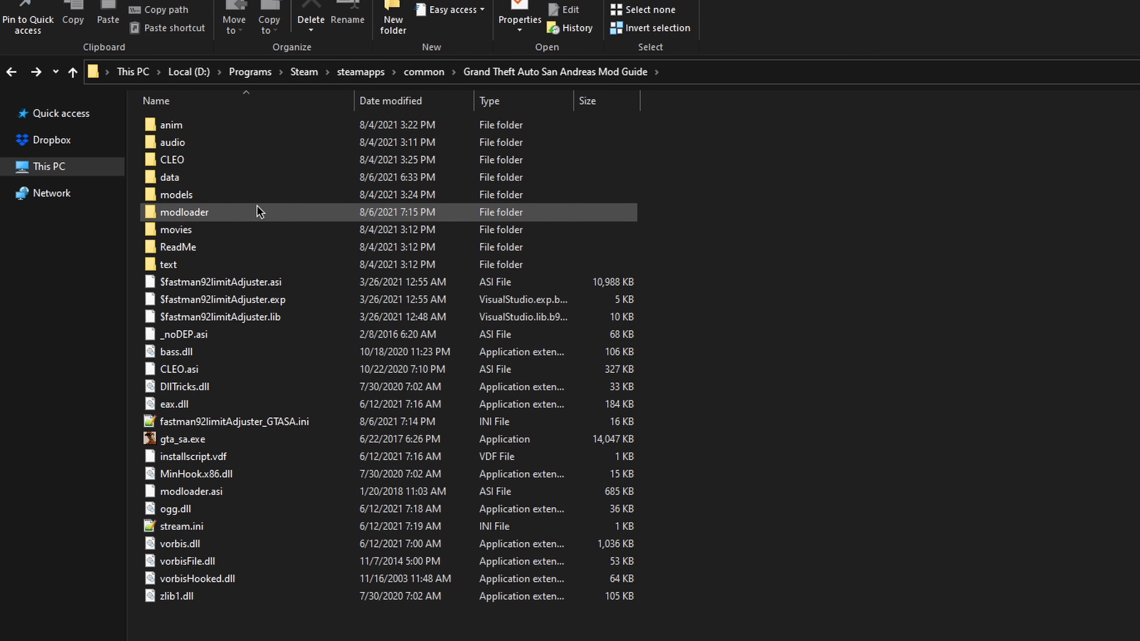
Step: Copy cargrp.dat from the game's data folder
{"action": "double_click", "coordinate": [169, 177]}
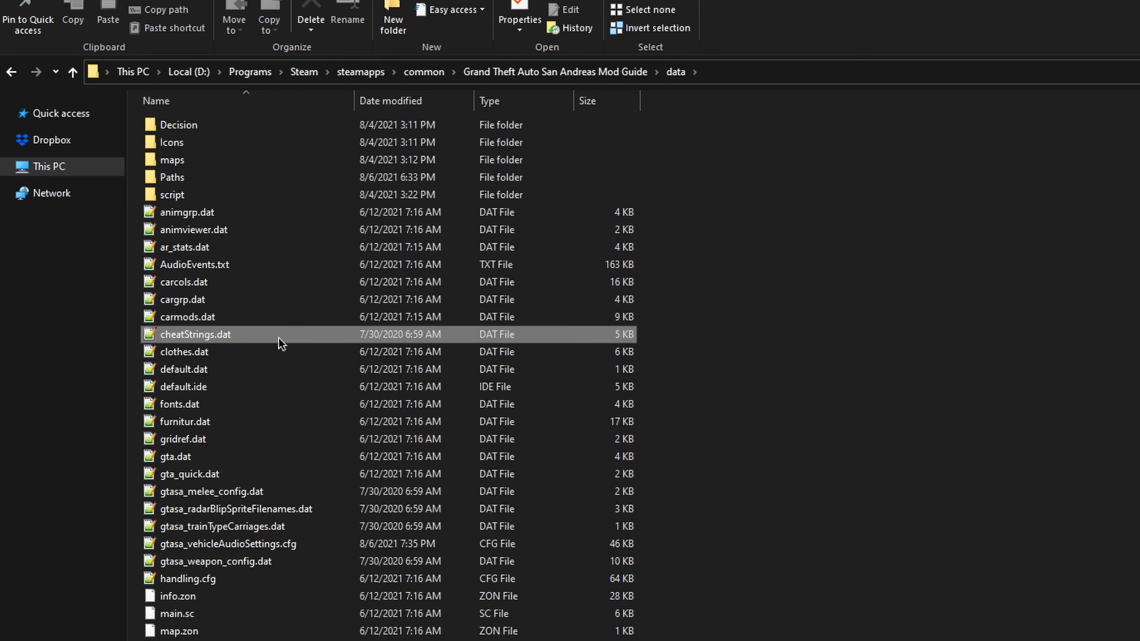
{"action": "scroll", "coordinate": [222, 342], "scroll_direction": "down", "scroll_amount": 5}
{"action": "scroll", "coordinate": [224, 377], "scroll_direction": "up", "scroll_amount": 3}
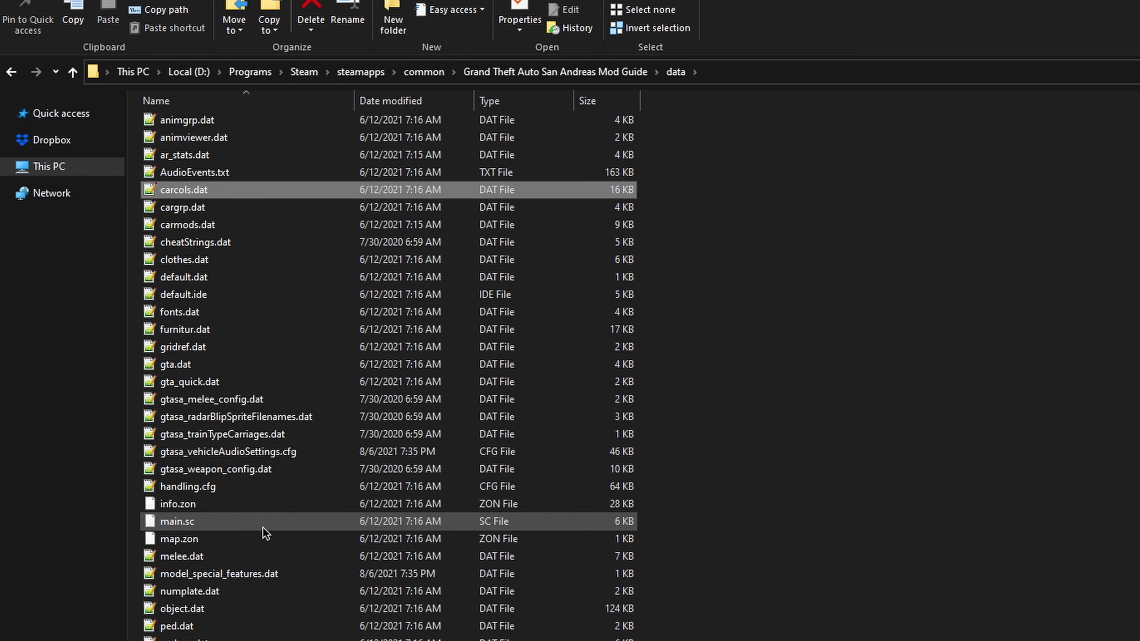
{"action": "scroll", "coordinate": [262, 529], "scroll_direction": "up", "scroll_amount": 1}
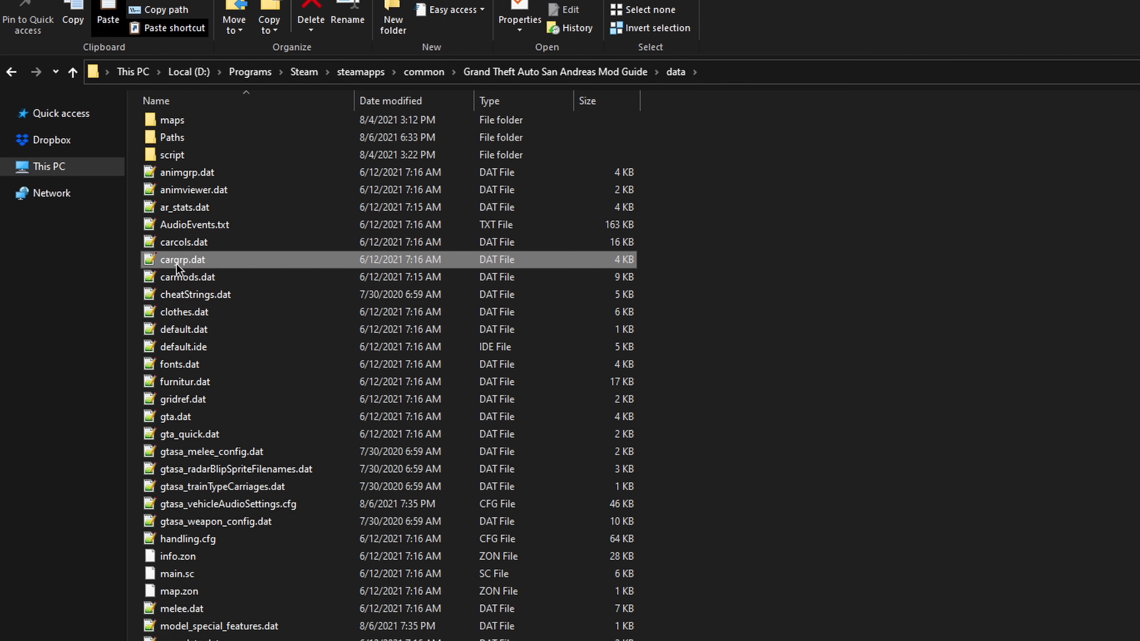
{"action": "left_click", "coordinate": [178, 261]}
{"action": "key", "text": "Escape"}
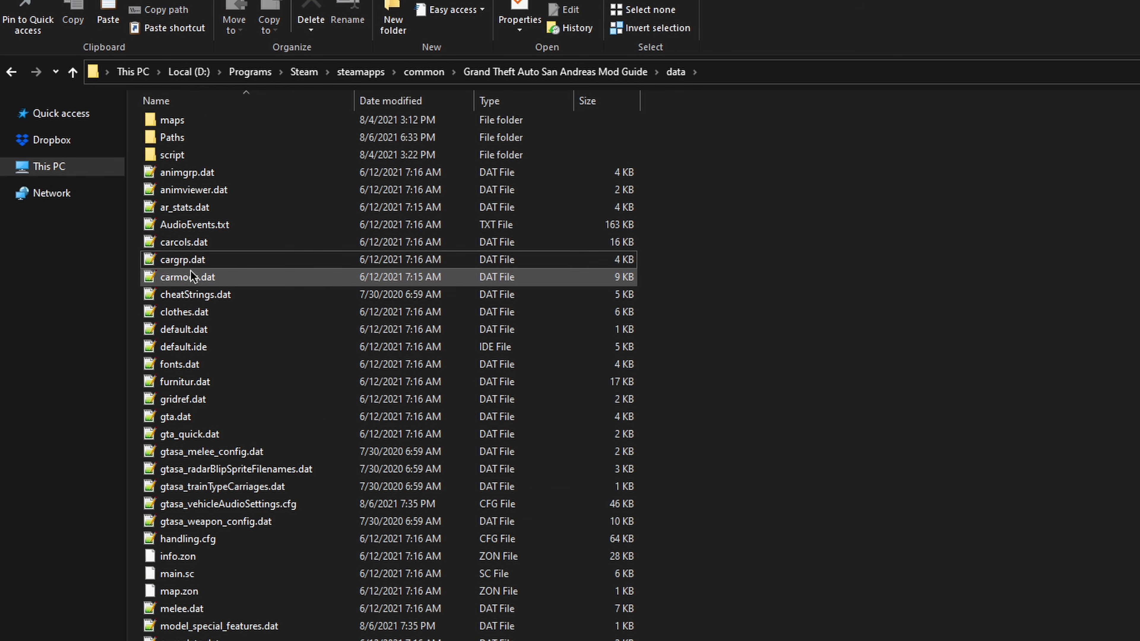
Step: Create a folder named Vehicle Traffic inside the game's modloader folder and open it
{"action": "left_click", "coordinate": [555, 72]}
{"action": "double_click", "coordinate": [240, 211]}
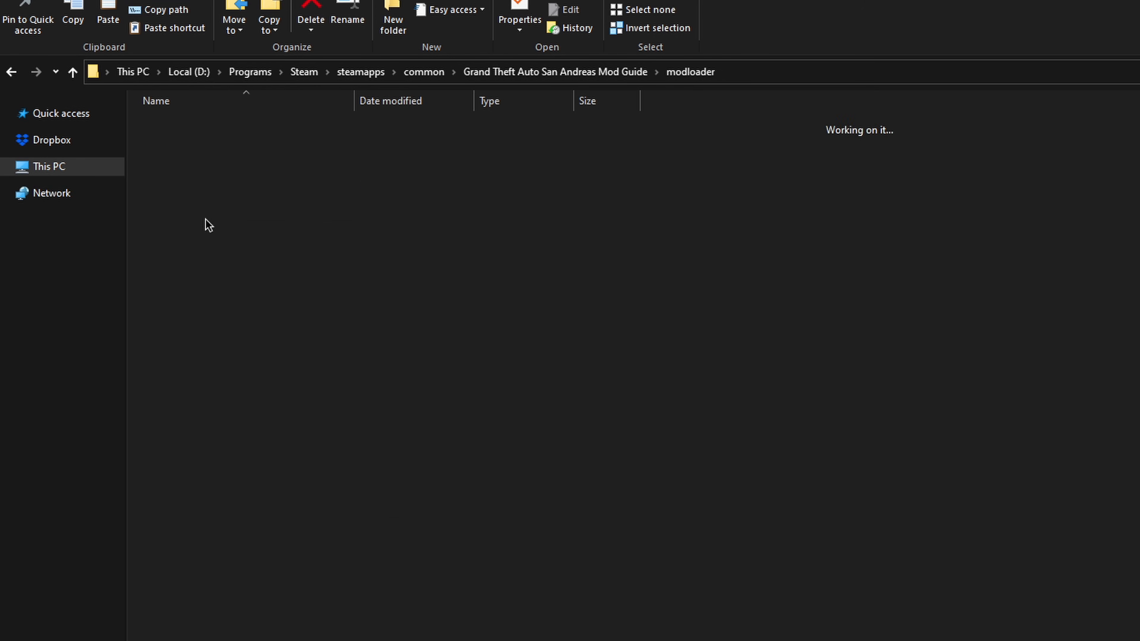
{"action": "left_click", "coordinate": [388, 21]}
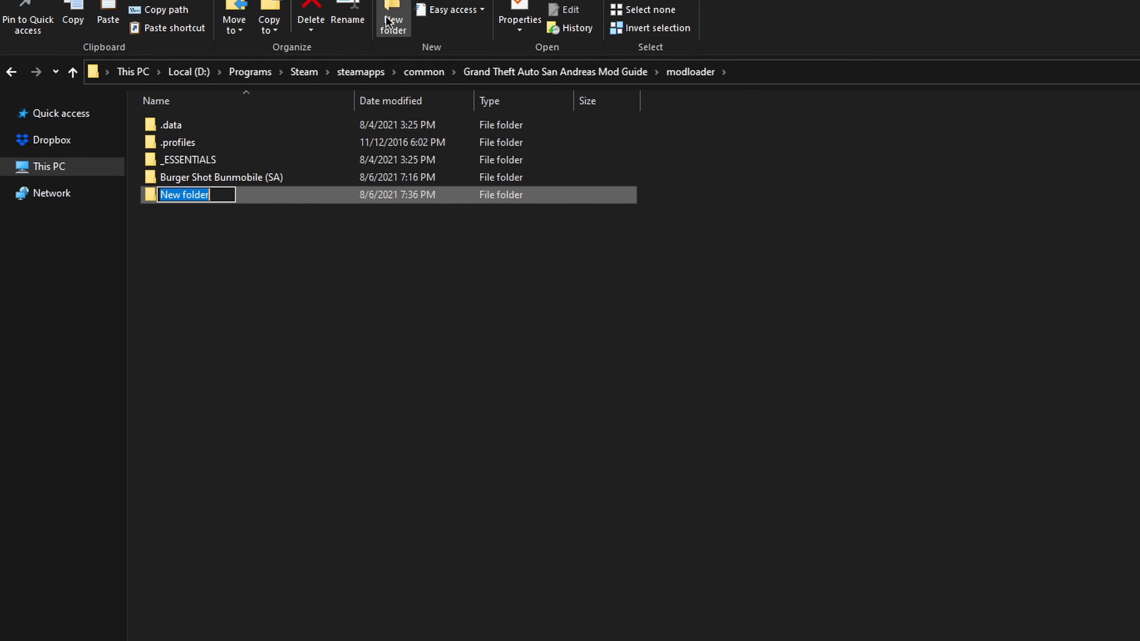
{"action": "type", "text": "Vehicle Traffic"}
{"action": "key", "text": "Return"}
{"action": "key", "text": "Return"}
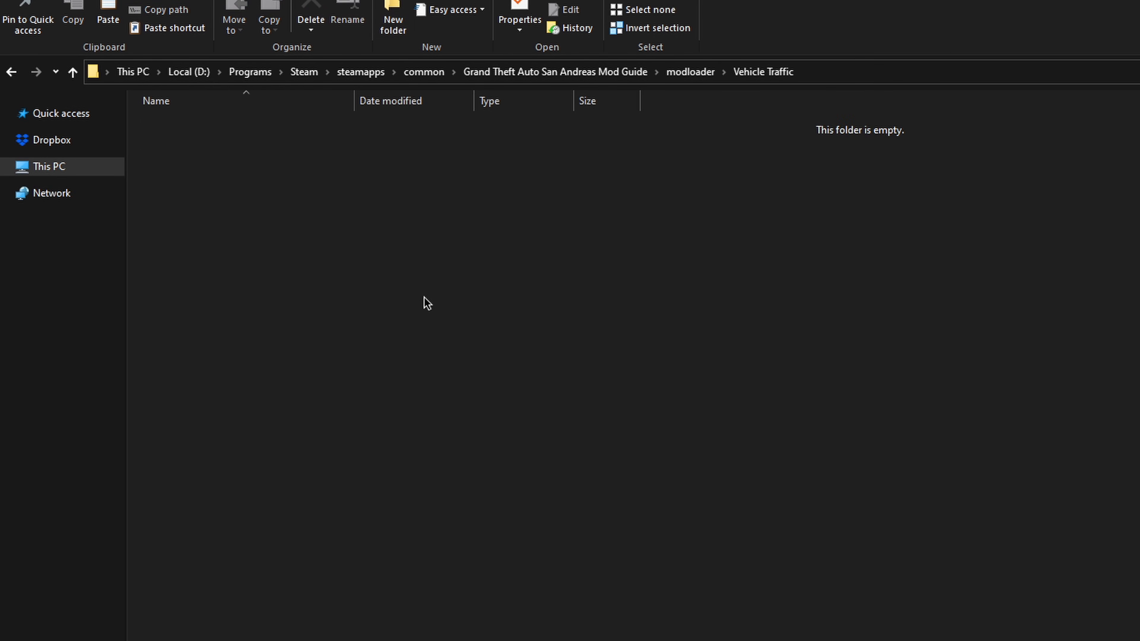
Step: Paste cargrp.dat into the Vehicle Traffic folder, open the copy and look over its vehicle groups
{"action": "key", "text": "ctrl+v"}
{"action": "double_click", "coordinate": [178, 128]}
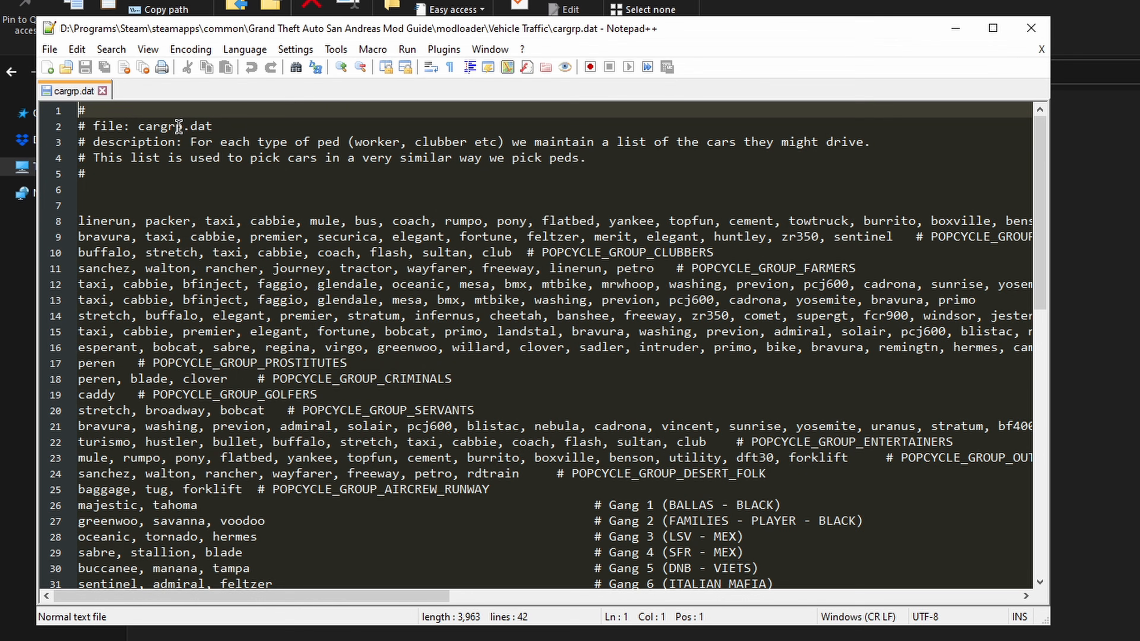
{"action": "scroll", "coordinate": [338, 401], "scroll_direction": "down", "scroll_amount": 7}
{"action": "scroll", "coordinate": [337, 401], "scroll_direction": "up", "scroll_amount": 6}
{"action": "left_click_drag", "start_coordinate": [273, 596], "coordinate": [682, 596]}
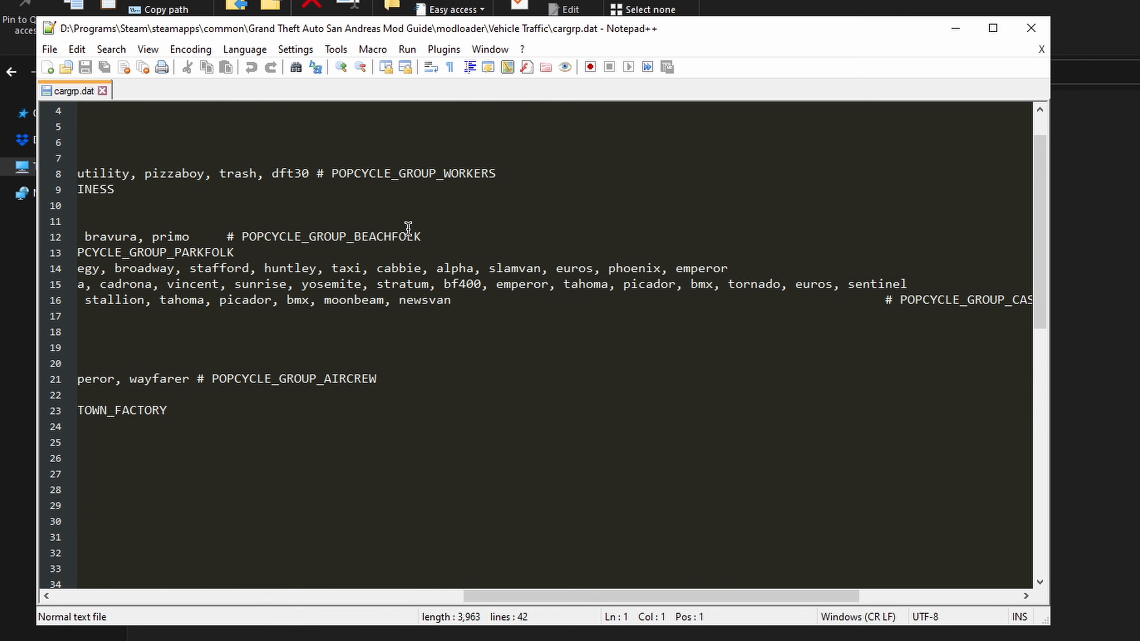
Step: Add burger before bfinject in the POPCYCLE_GROUP_BEACHFOLK line of cargrp.dat
{"action": "left_click_drag", "start_coordinate": [422, 237], "coordinate": [303, 238]}
{"action": "left_click_drag", "start_coordinate": [521, 596], "coordinate": [112, 596]}
{"action": "left_click", "coordinate": [406, 220]}
{"action": "left_click", "coordinate": [175, 236]}
{"action": "type", "text": "burger,"}
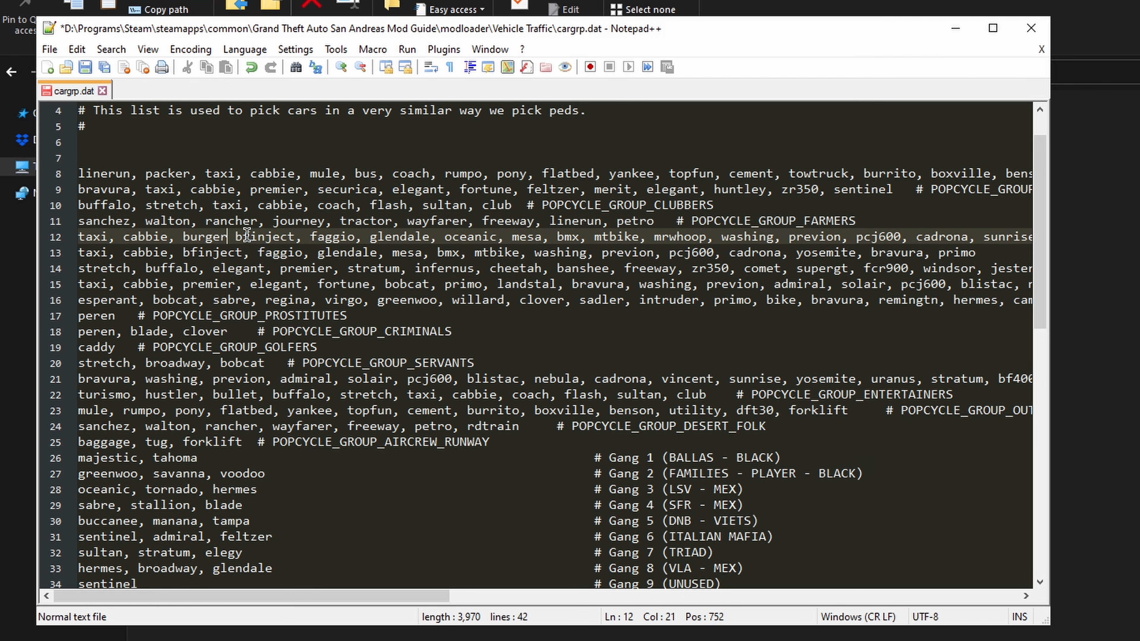
Step: Copy the burger entry with its comma and paste it after bfinject in the POPCYCLE_GROUP_PARKFOLK line
{"action": "key", "text": "ctrl+shift+Left"}
{"action": "key", "text": "ctrl+shift+Left"}
{"action": "key", "text": "ctrl+shift+Left"}
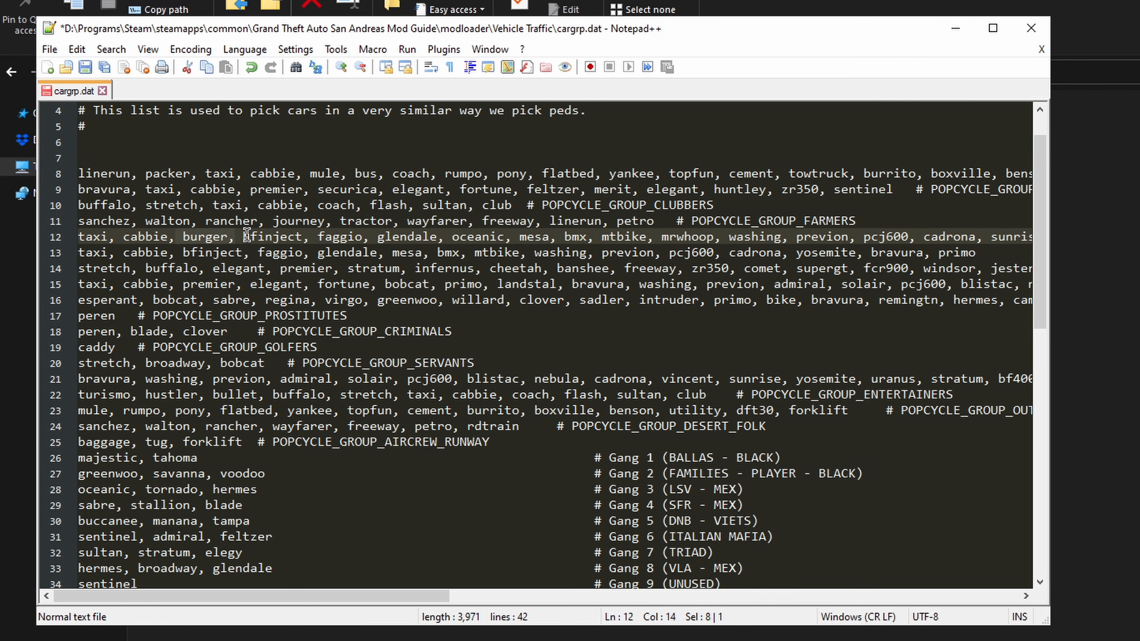
{"action": "key", "text": "ctrl+c"}
{"action": "left_click", "coordinate": [250, 253]}
{"action": "key", "text": "ctrl+v"}
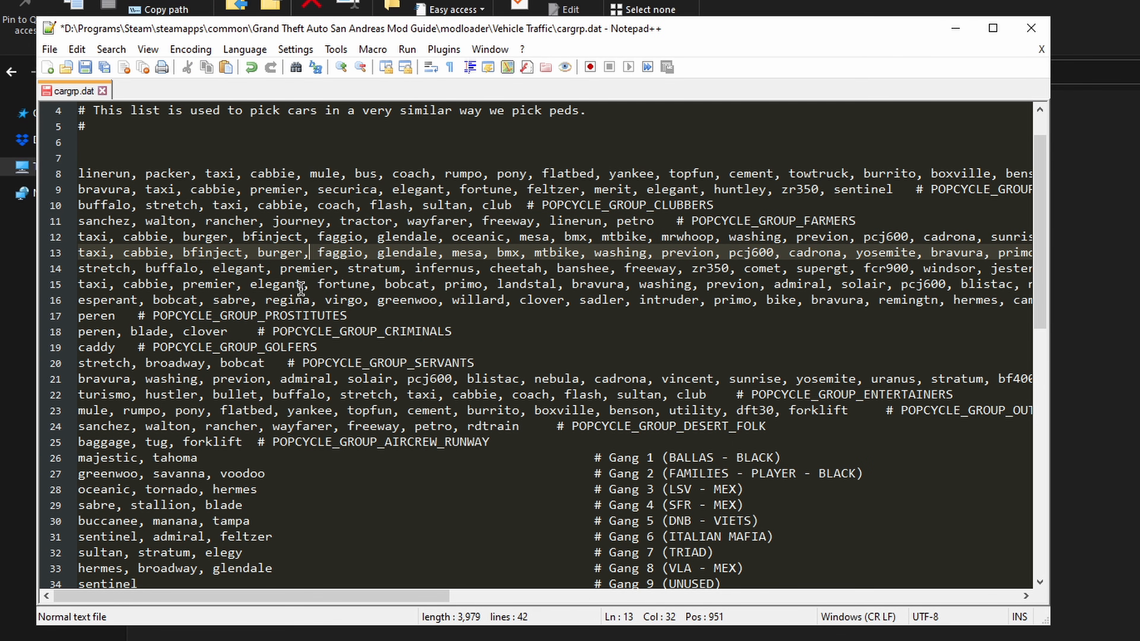
Step: Paste the burger entry after elegant in line 15 and after regina in line 16 of cargrp.dat
{"action": "left_click", "coordinate": [310, 284]}
{"action": "key", "text": "ctrl+v"}
{"action": "left_click", "coordinate": [317, 300]}
{"action": "key", "text": "ctrl+v"}
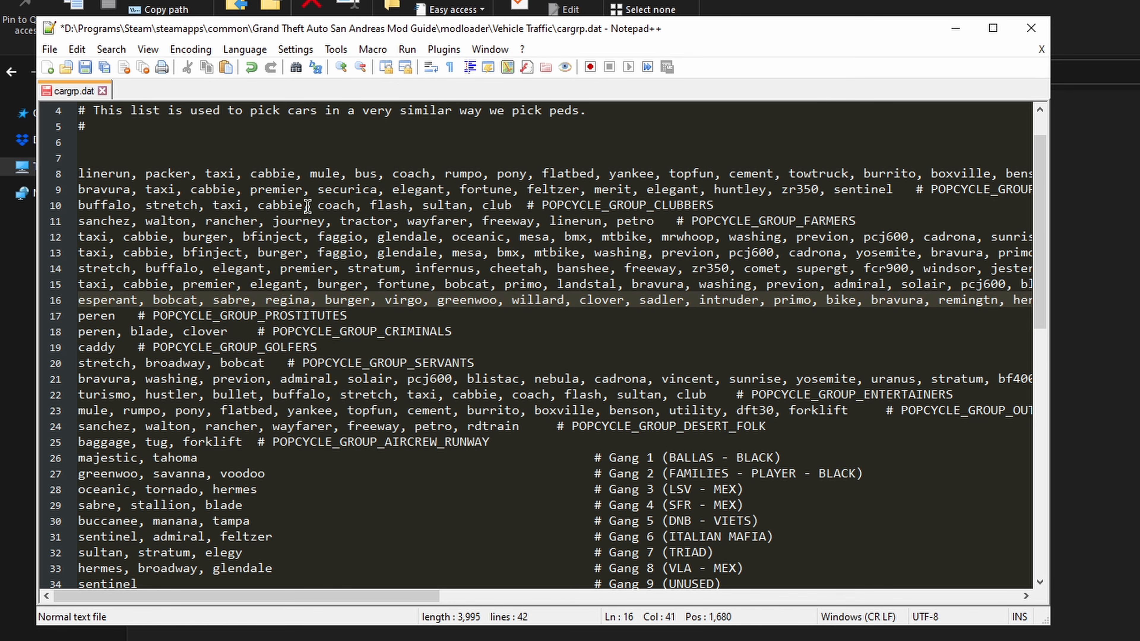
Step: Paste the burger entry after cabbie in the clubbers line and after premier in the business line, then save cargrp.dat
{"action": "left_click", "coordinate": [310, 206]}
{"action": "key", "text": "ctrl+v"}
{"action": "left_click", "coordinate": [310, 189]}
{"action": "key", "text": "ctrl+v"}
{"action": "key", "text": "ctrl+s"}
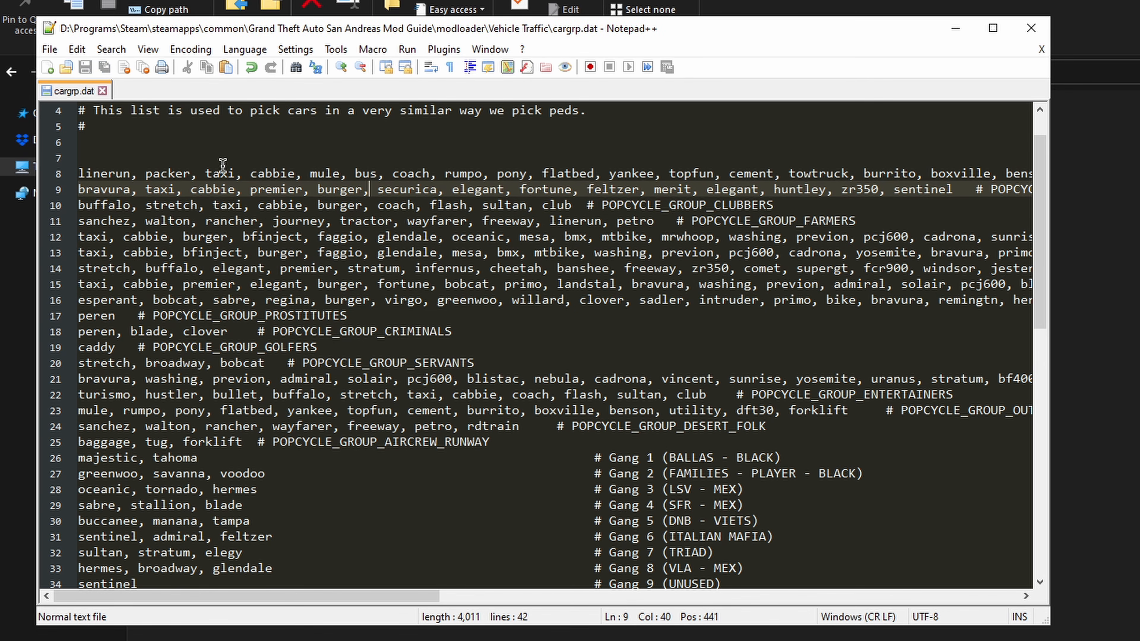
Step: Check the group labels at the ends of the business and workers lines in cargrp.dat
{"action": "left_click_drag", "start_coordinate": [262, 596], "coordinate": [512, 595]}
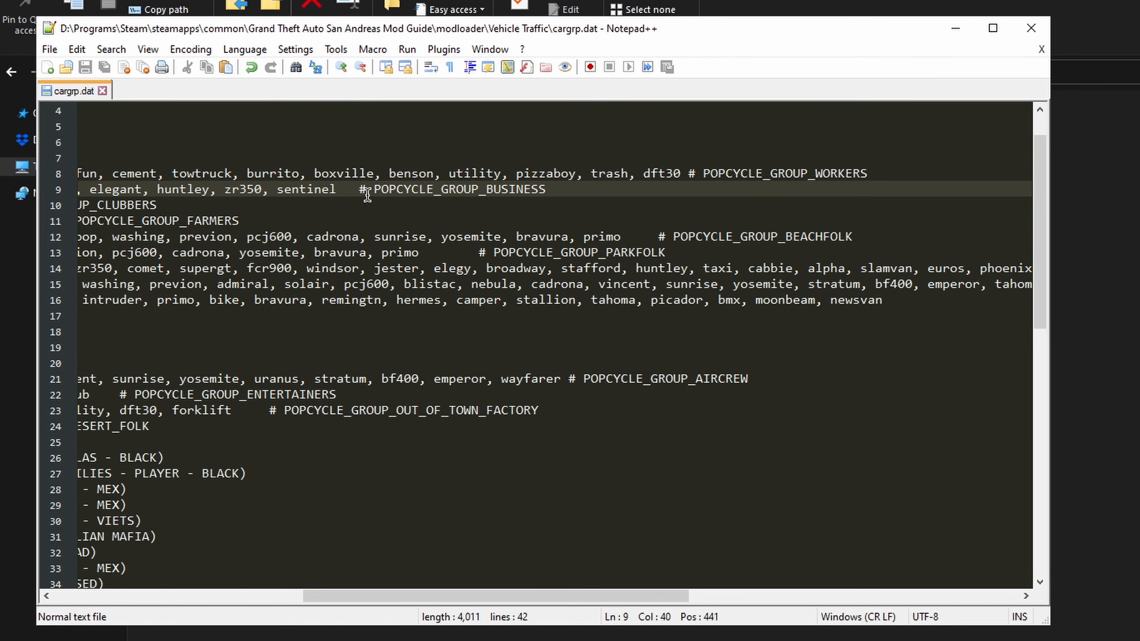
{"action": "left_click_drag", "start_coordinate": [359, 190], "coordinate": [553, 189]}
{"action": "left_click", "coordinate": [883, 176]}
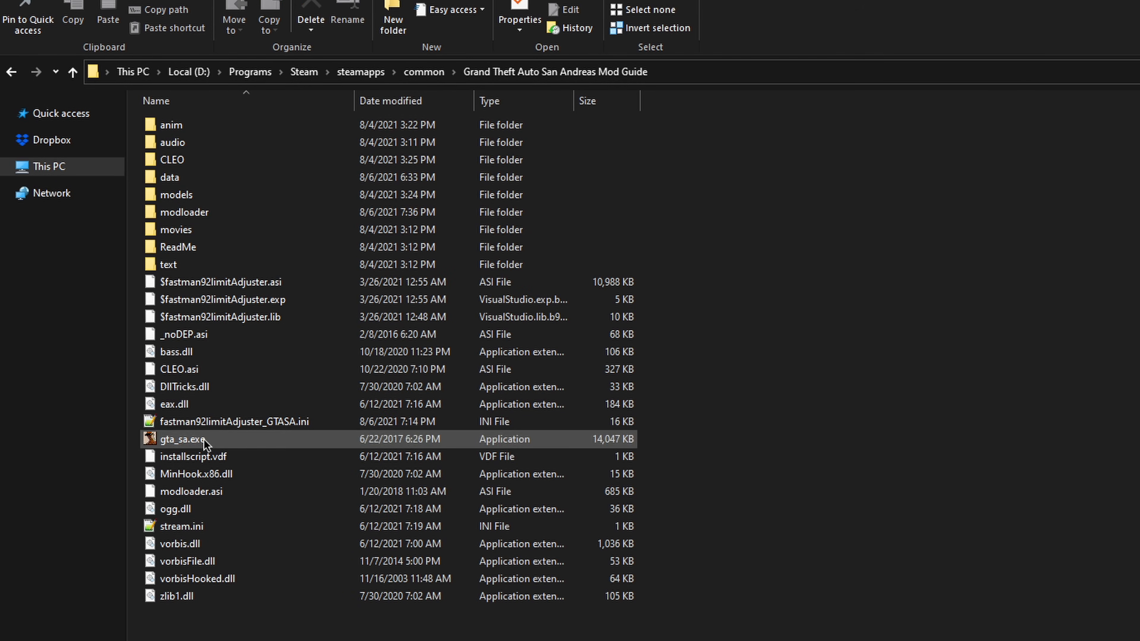
Step: Launch gta_sa.exe, copy the main window disable code line from the limit adjuster message and close the message
{"action": "double_click", "coordinate": [204, 440]}
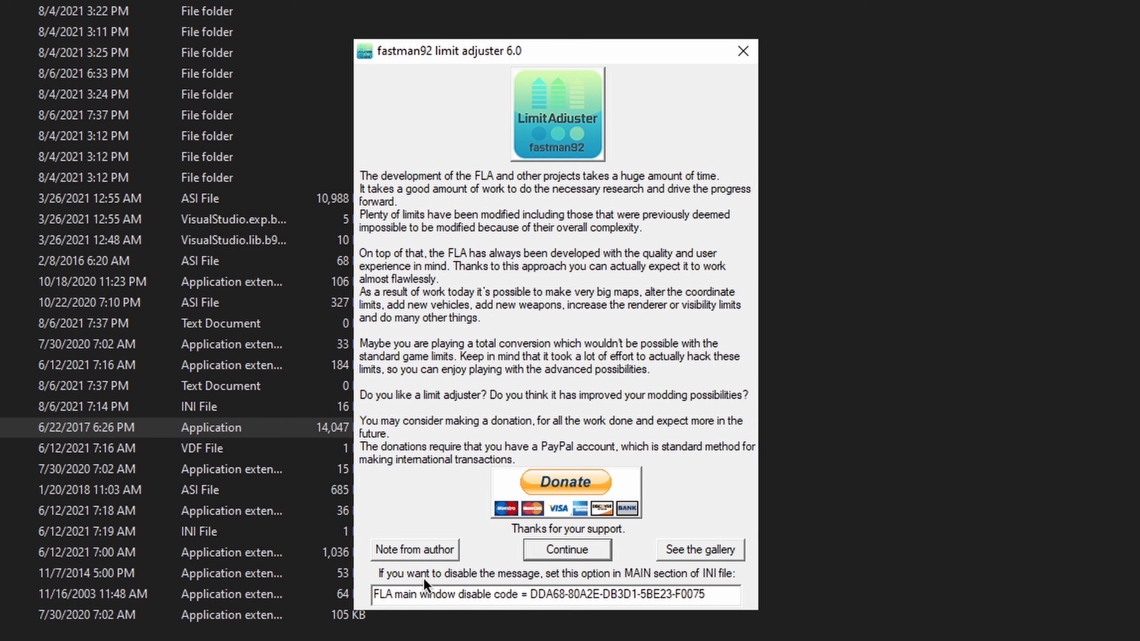
{"action": "left_click_drag", "start_coordinate": [727, 595], "coordinate": [377, 596]}
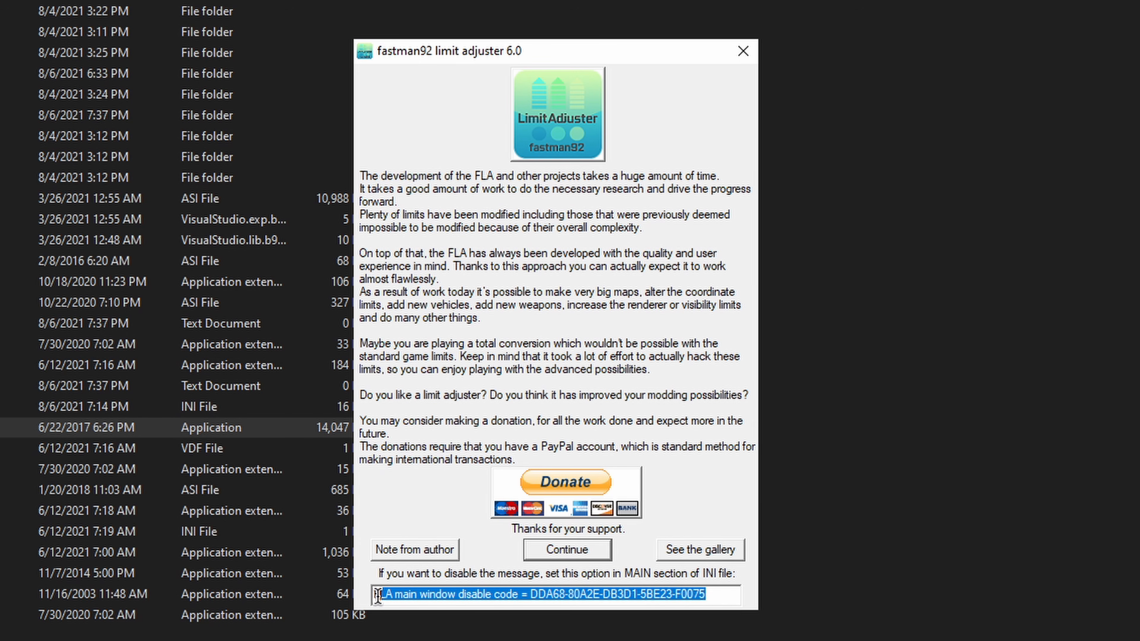
{"action": "left_click", "coordinate": [743, 51]}
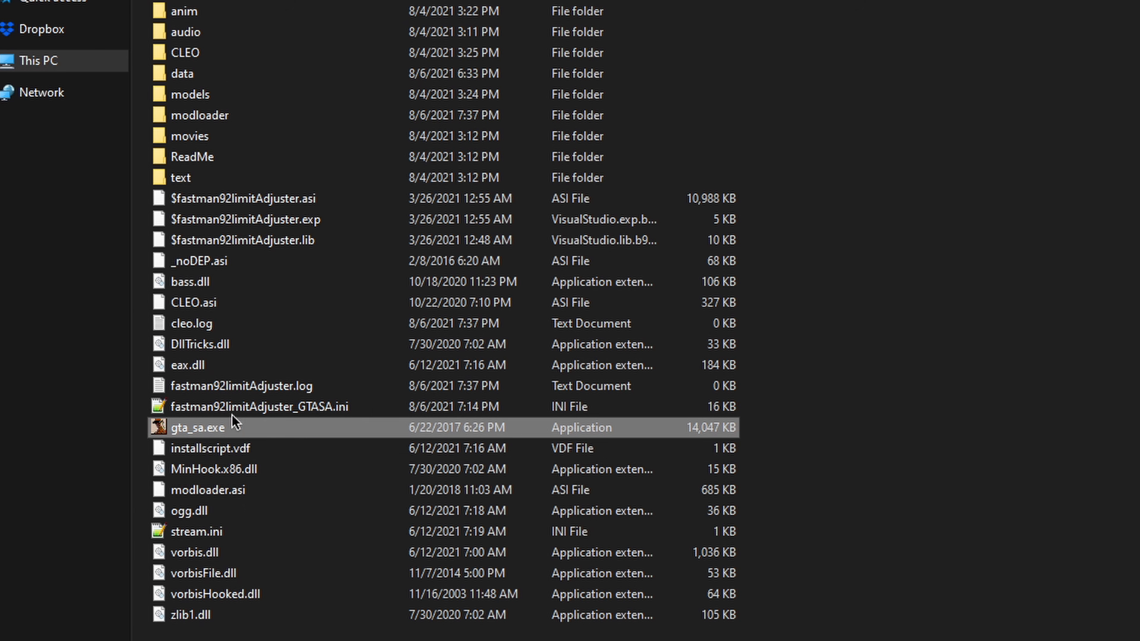
Step: Open fastman92limitAdjuster_GTASA.ini from the game folder and place the editor window beside the file list
{"action": "double_click", "coordinate": [237, 407]}
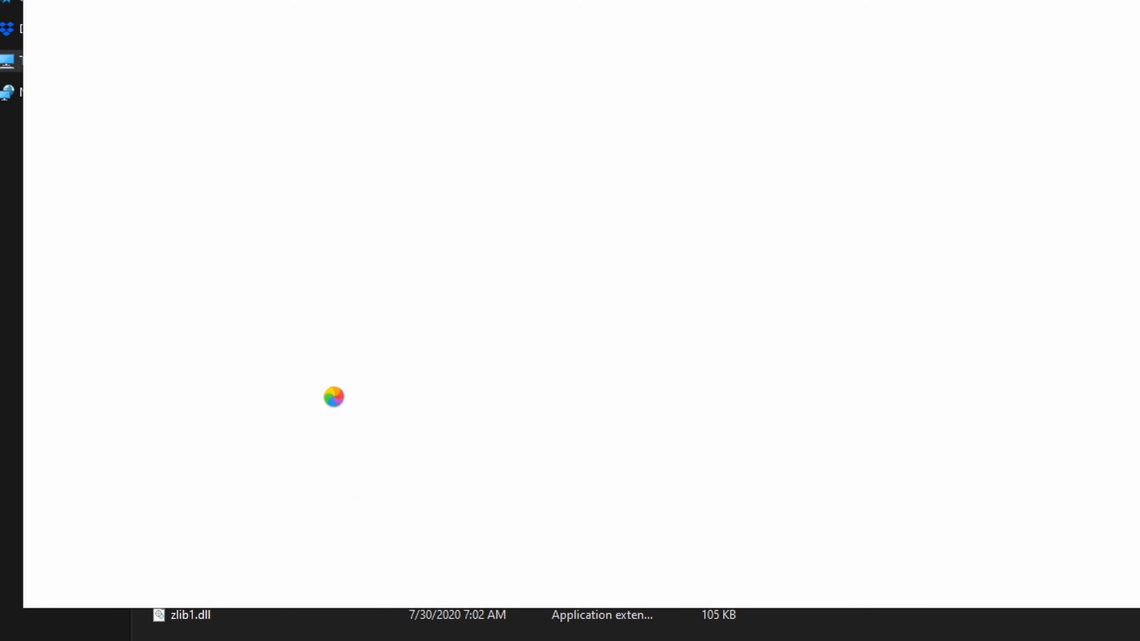
{"action": "left_click_drag", "start_coordinate": [260, 1], "coordinate": [801, 32]}
{"action": "left_click", "coordinate": [291, 470]}
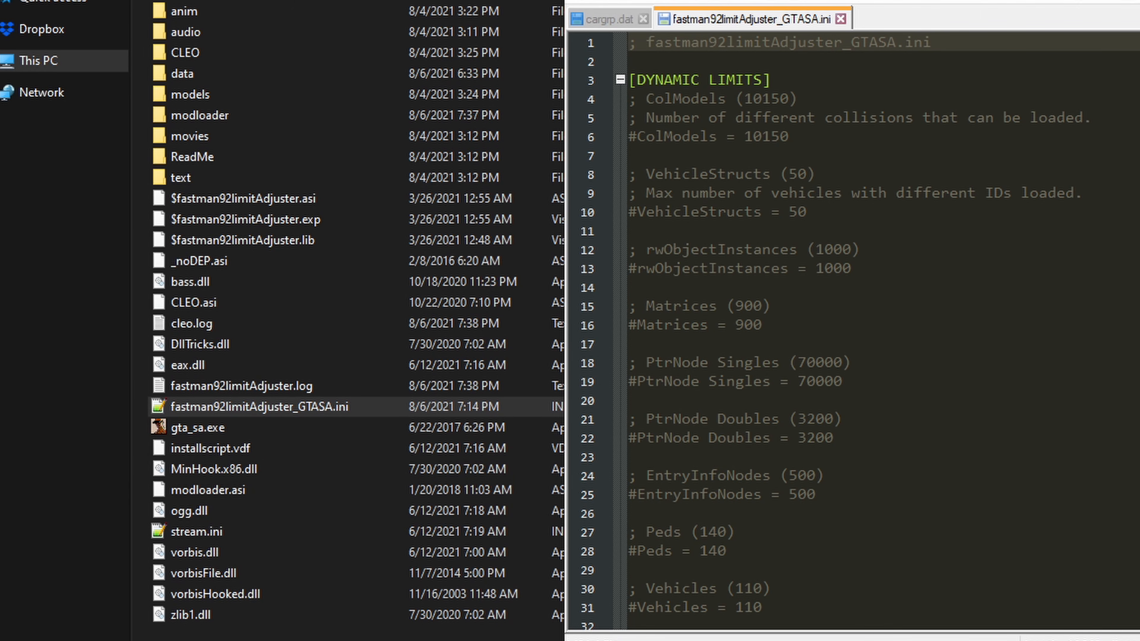
Step: Replace the empty FLA main window disable code line under [MAIN] with the copied code line and save the ini file
{"action": "scroll", "coordinate": [852, 332], "scroll_direction": "down", "scroll_amount": 5}
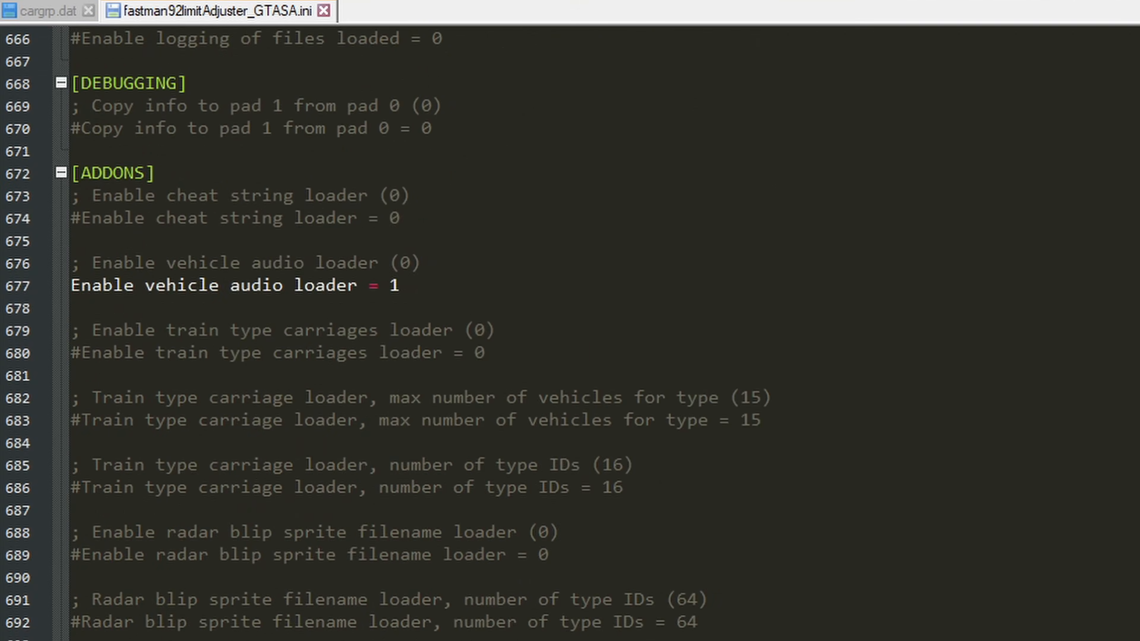
{"action": "scroll", "coordinate": [852, 332], "scroll_direction": "down", "scroll_amount": 12}
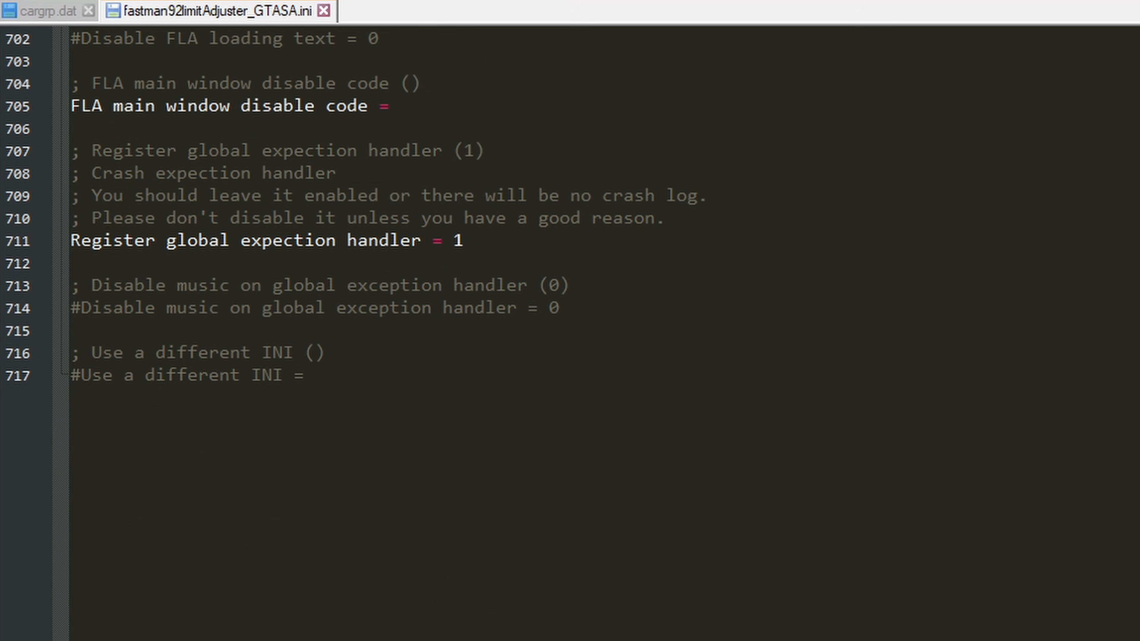
{"action": "scroll", "coordinate": [232, 374], "scroll_direction": "up", "scroll_amount": 5}
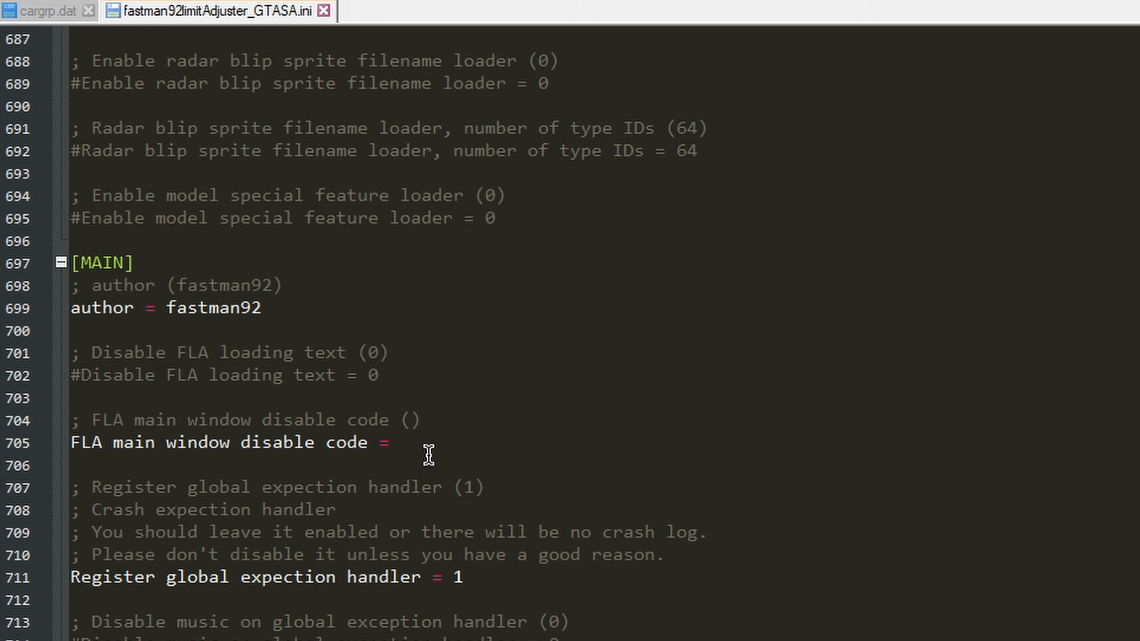
{"action": "left_click", "coordinate": [130, 442]}
{"action": "triple_click", "coordinate": [72, 442]}
{"action": "key", "text": "ctrl+v"}
{"action": "key", "text": "ctrl+s"}
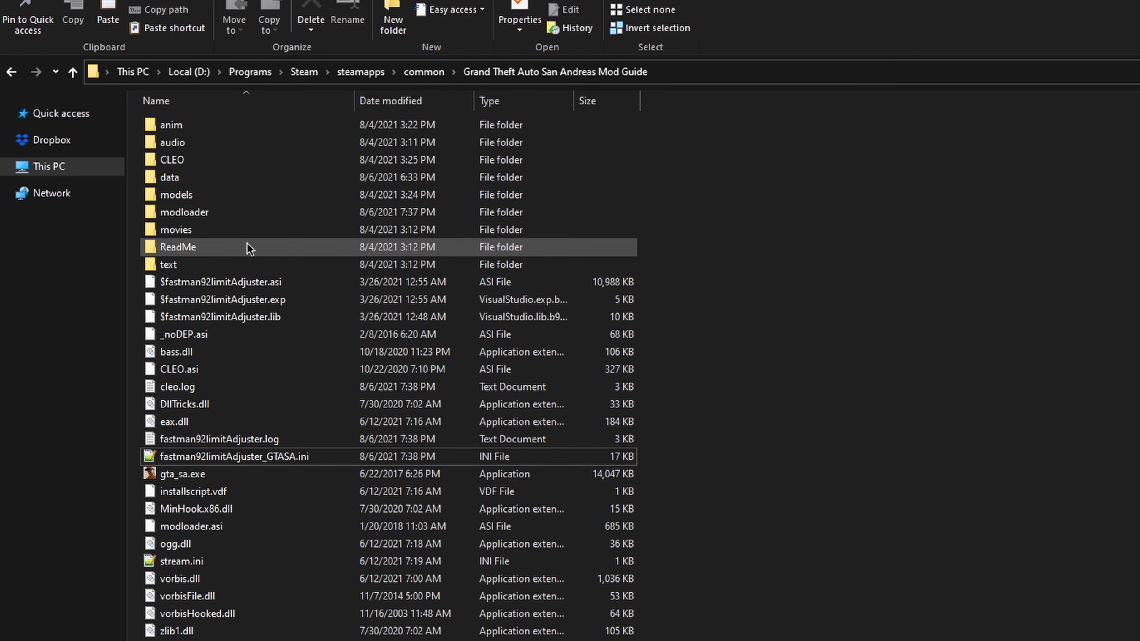
Step: Launch gta_sa.exe from the game folder and load the COMPLETO - MIXMODS save
{"action": "double_click", "coordinate": [191, 210]}
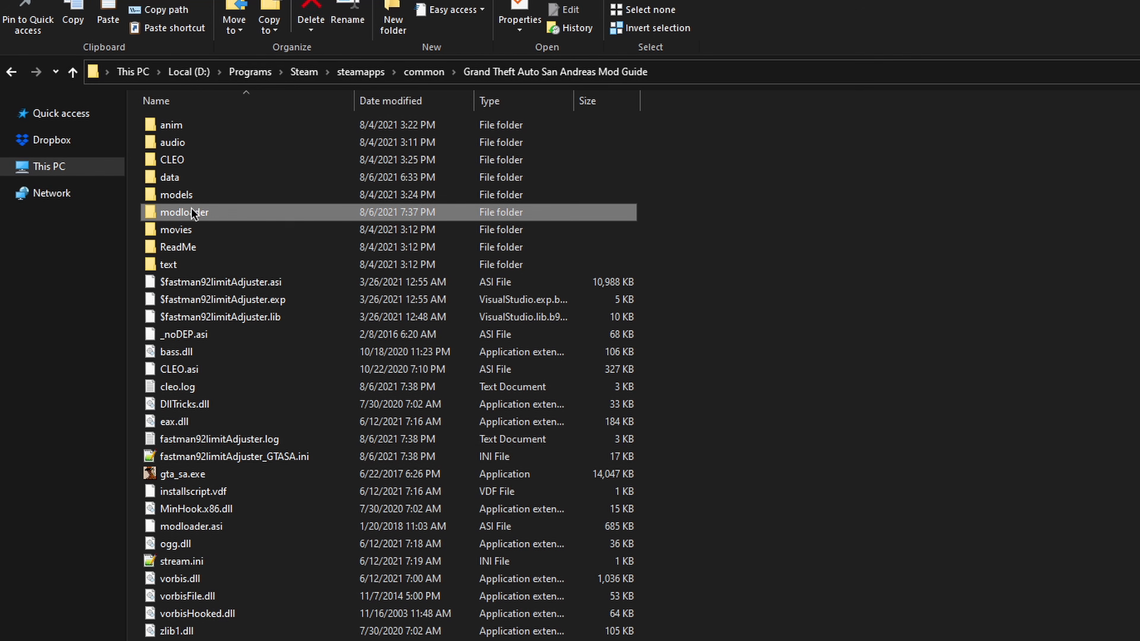
{"action": "key", "text": "BackSpace"}
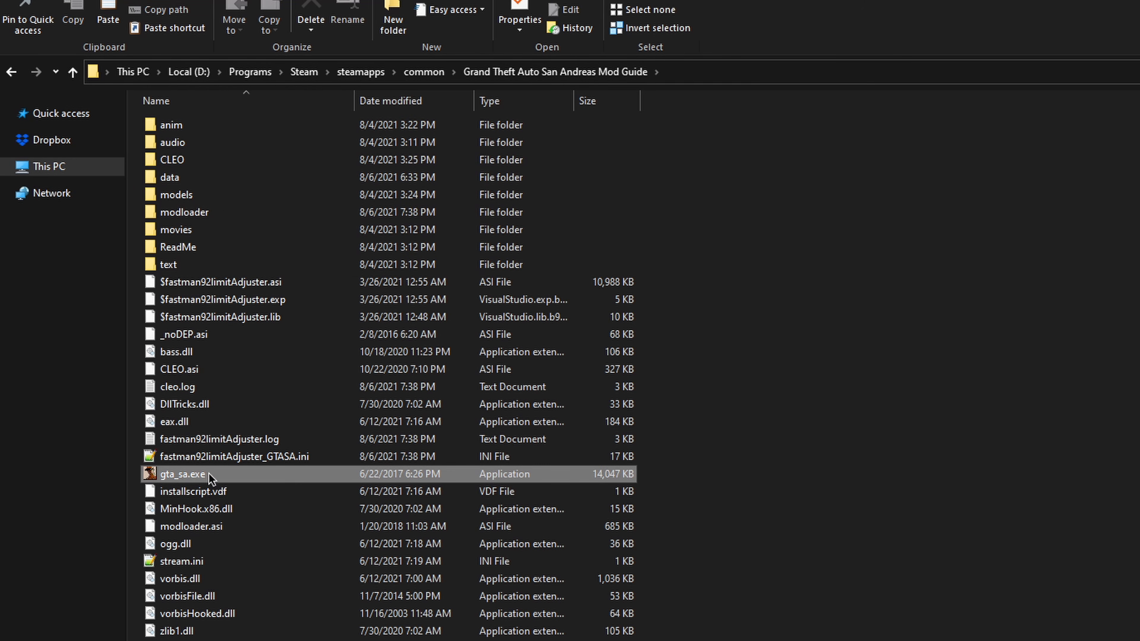
{"action": "double_click", "coordinate": [189, 474]}
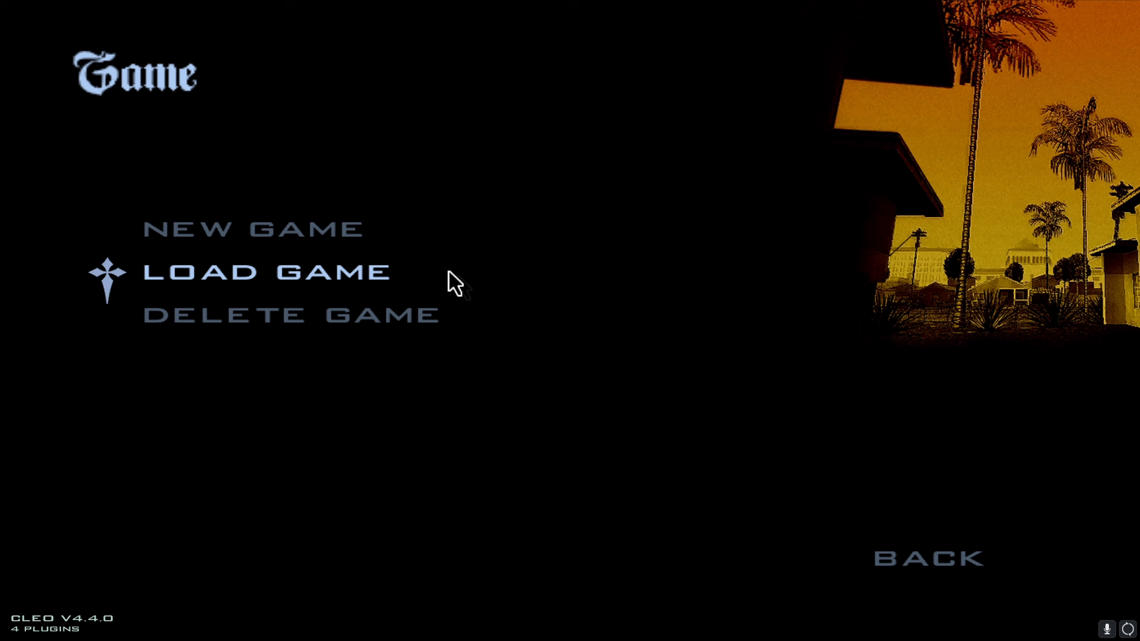
{"action": "left_click", "coordinate": [448, 282]}
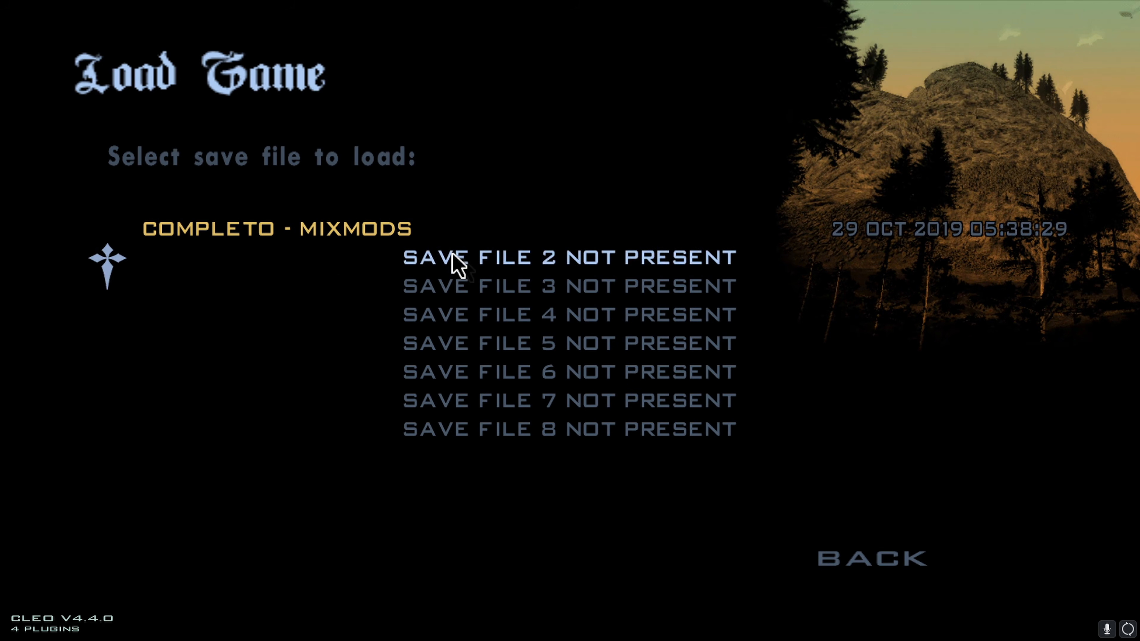
{"action": "left_click", "coordinate": [444, 227]}
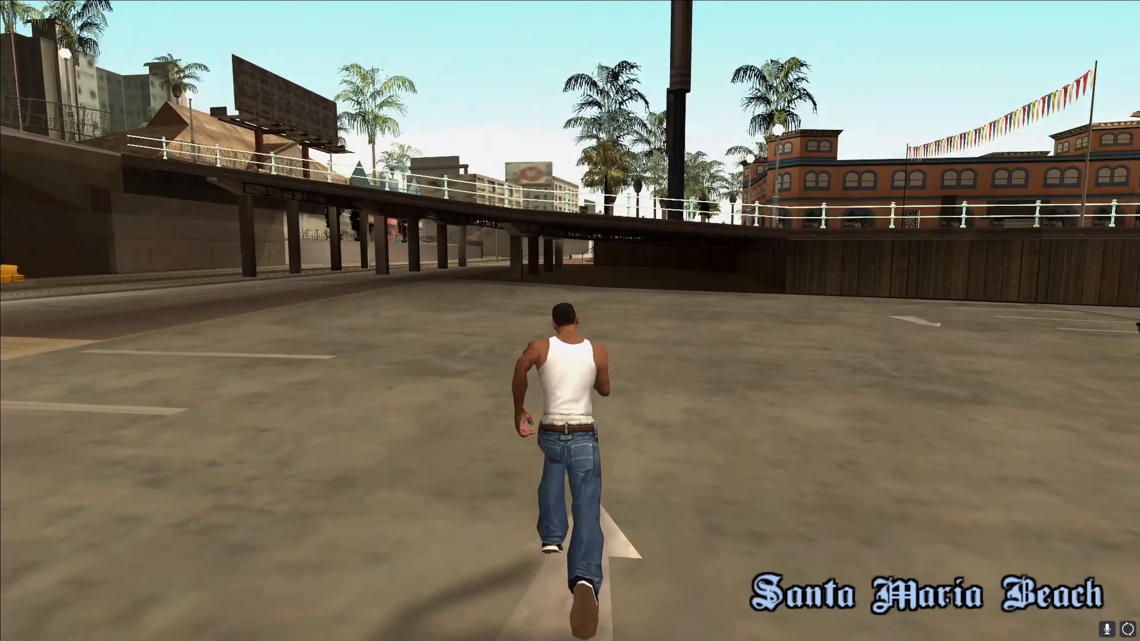
Step: Bring up RZL-Trainer in the game and go to the vehicle ID entry under vehicle spawning
{"action": "key", "text": "w"}
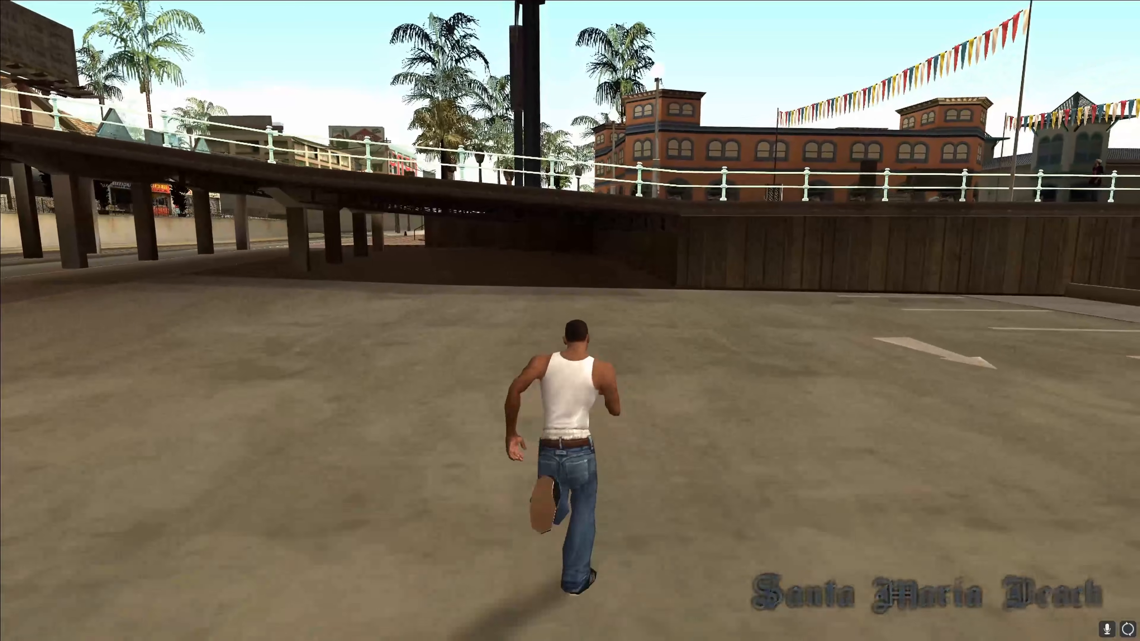
{"action": "key", "text": "ctrl+m"}
{"action": "key", "text": "Down"}
{"action": "key", "text": "Down"}
{"action": "key", "text": "Down"}
{"action": "key", "text": "Down"}
{"action": "key", "text": "Down"}
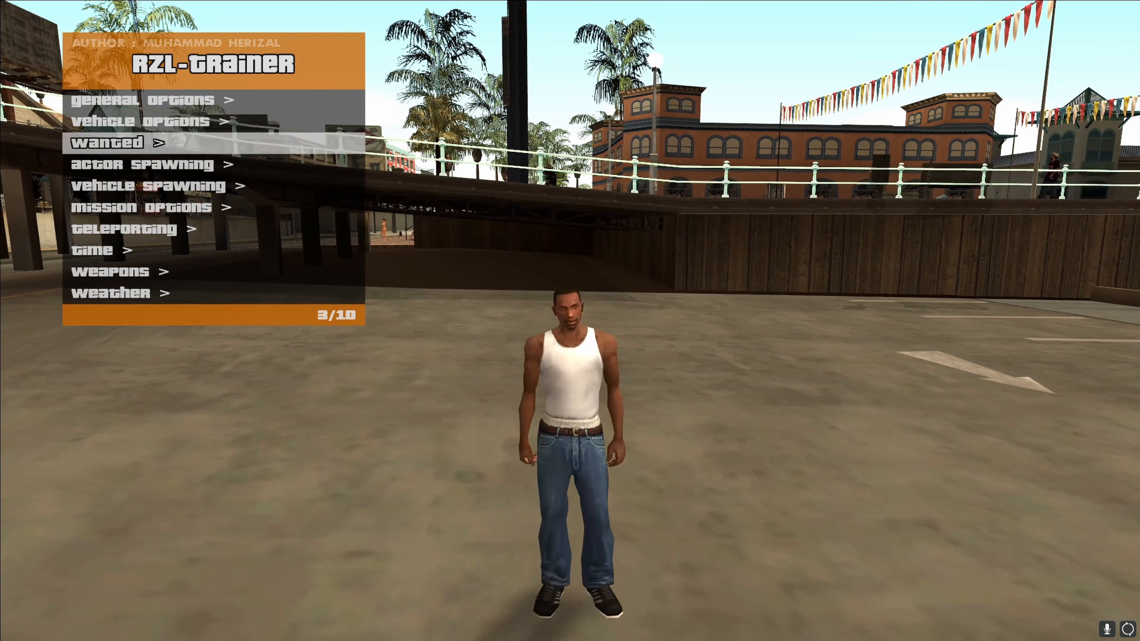
{"action": "key", "text": "Up"}
{"action": "key", "text": "Return"}
{"action": "key", "text": "Up"}
{"action": "key", "text": "Up"}
{"action": "key", "text": "Up"}
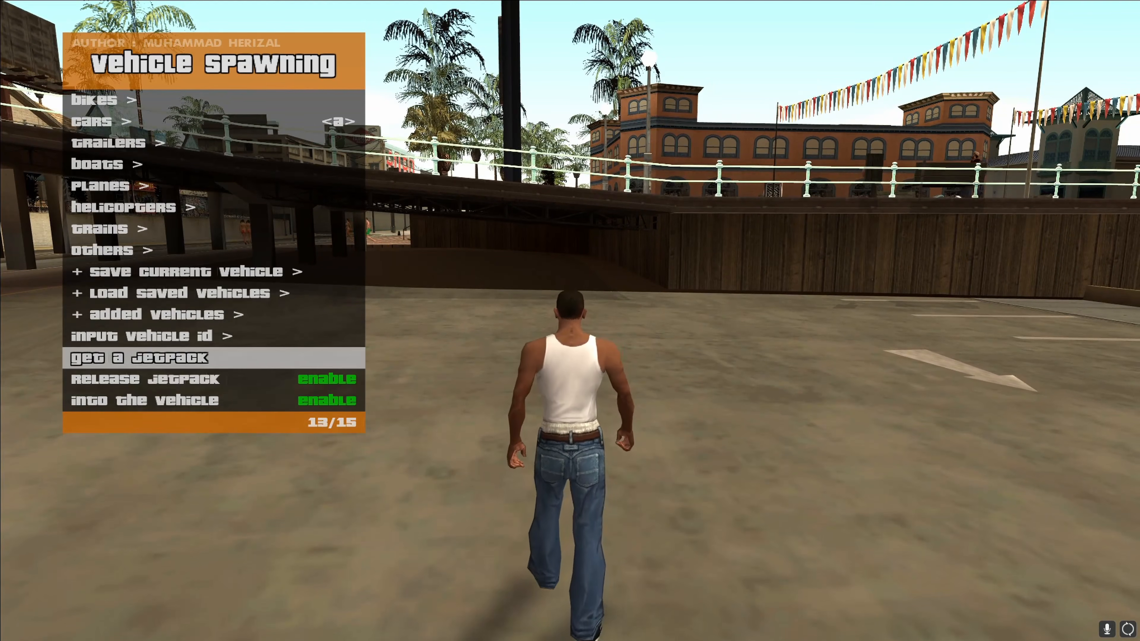
{"action": "key", "text": "Up"}
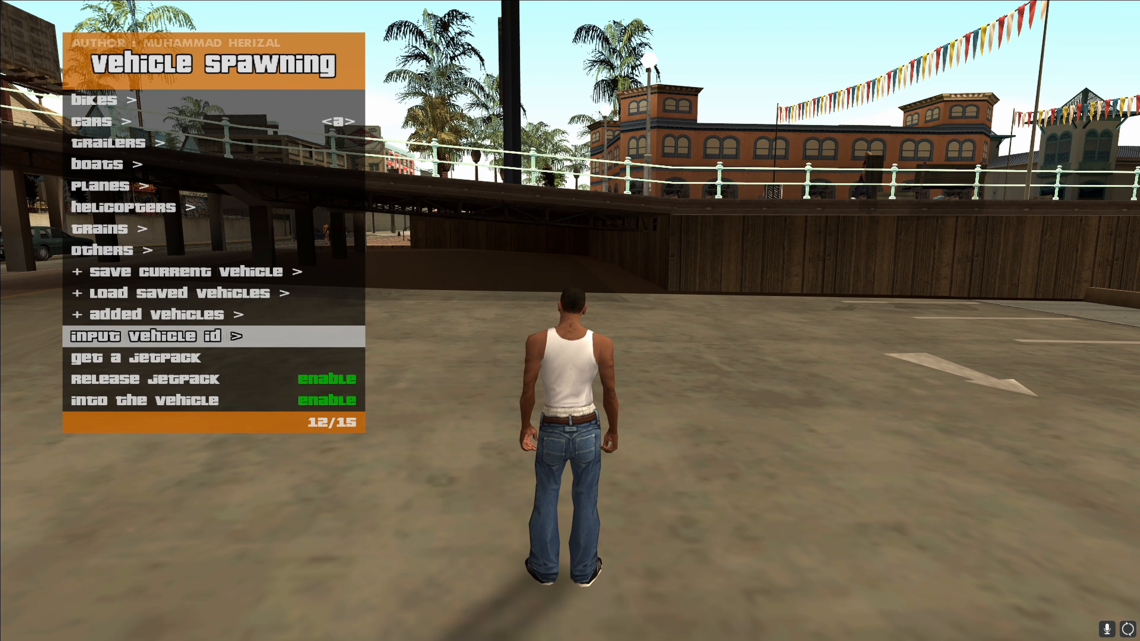
Step: Spawn the vehicle with ID 12500 and close the trainer
{"action": "key", "text": "Return"}
{"action": "type", "text": "1500"}
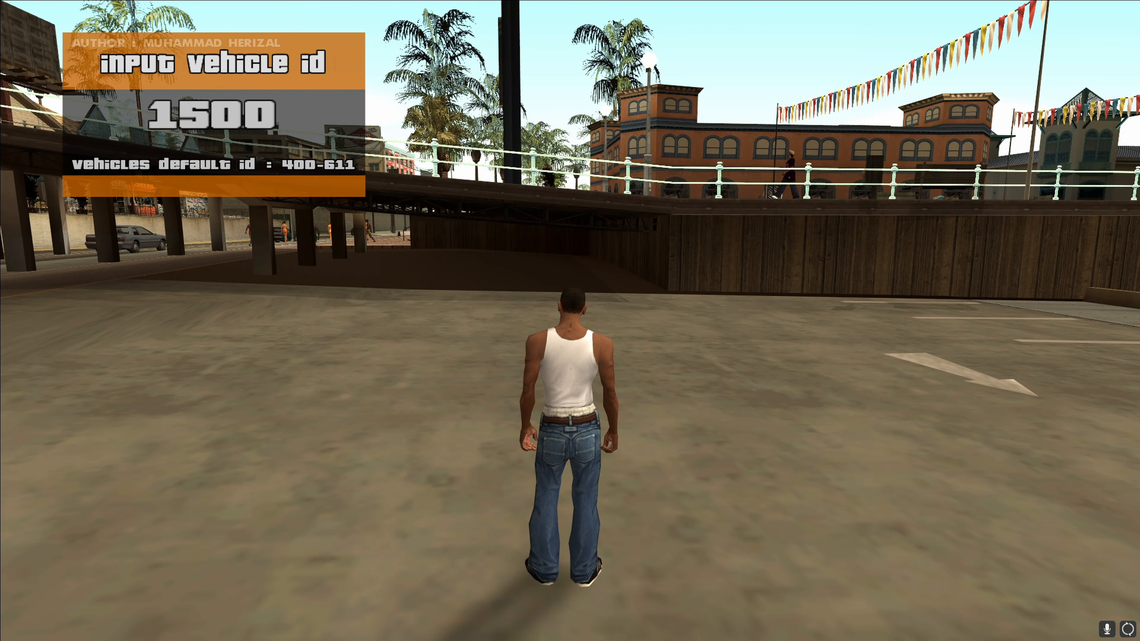
{"action": "key", "text": "Return"}
{"action": "key", "text": "Return"}
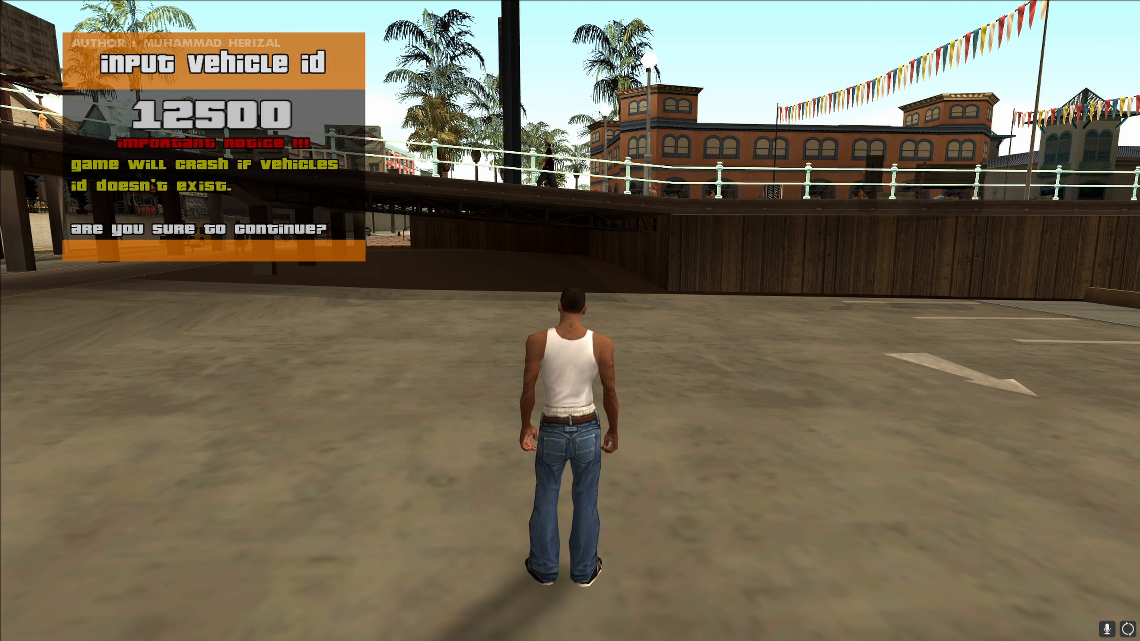
{"action": "key", "text": "Return"}
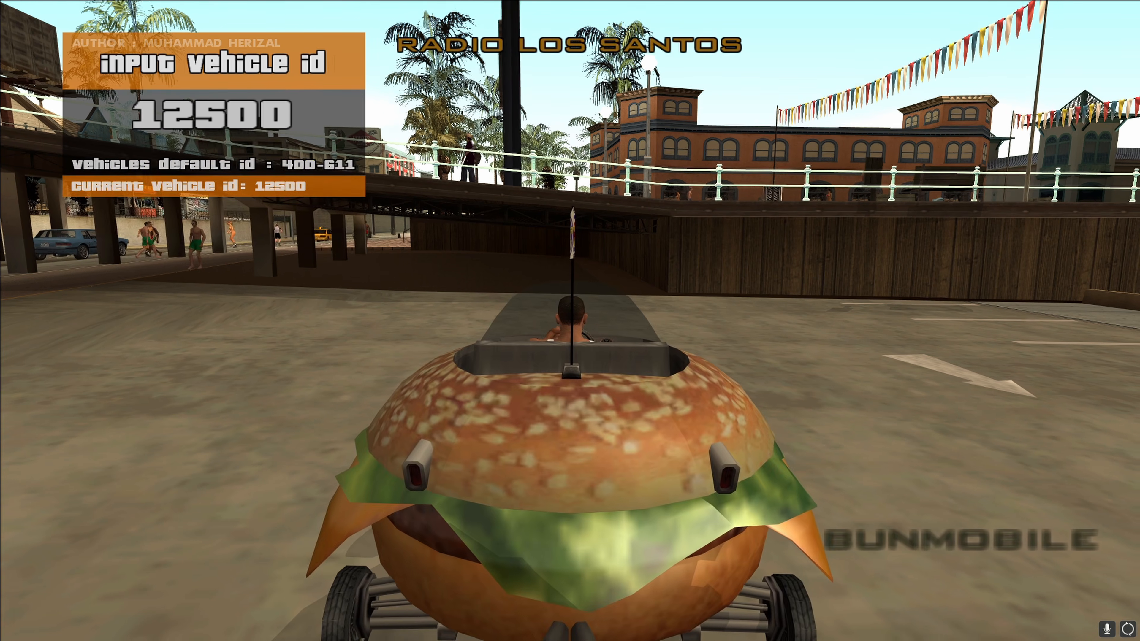
{"action": "key", "text": "BackSpace"}
{"action": "key", "text": "BackSpace"}
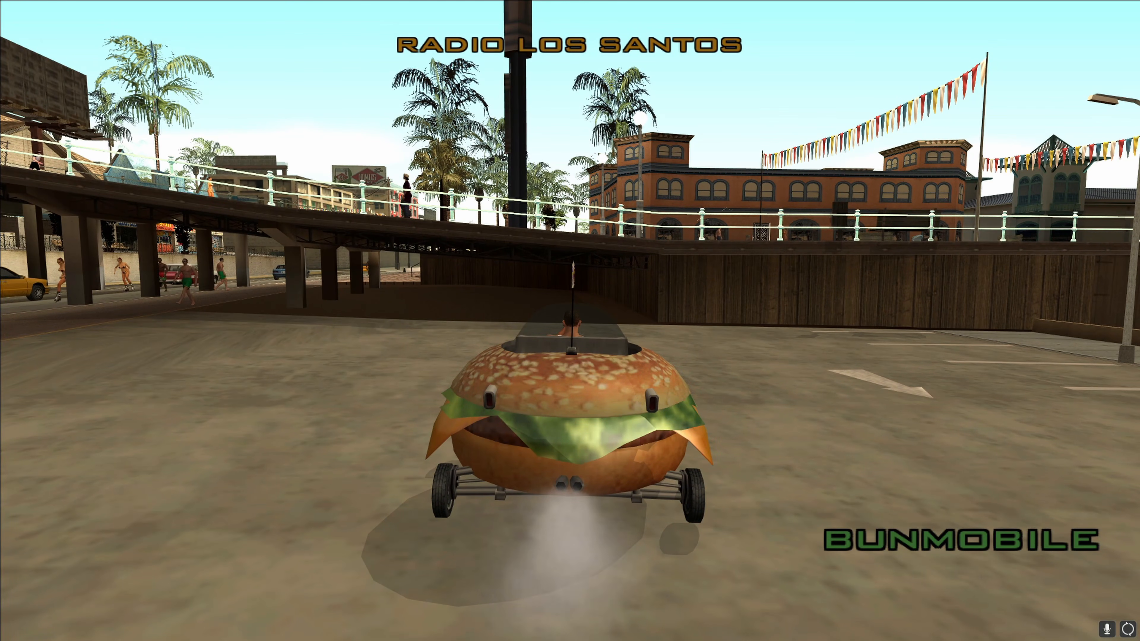
Step: Test-drive the Bunmobile across the parking area and along the beach
{"action": "key", "text": "w"}
{"action": "key", "text": "a"}
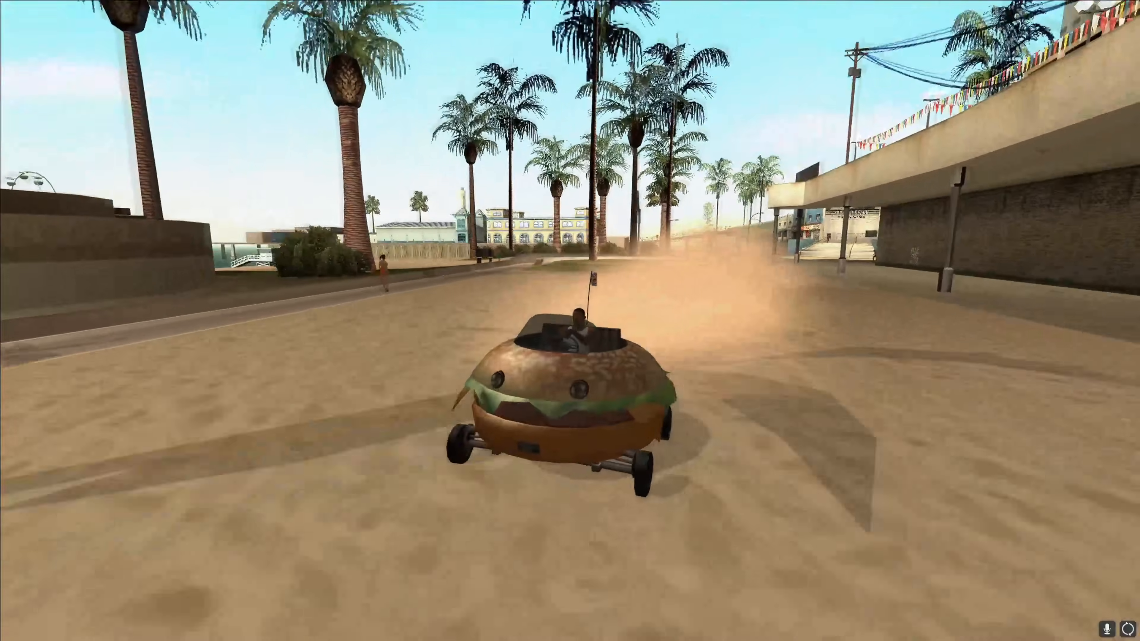
{"action": "key", "text": "w"}
{"action": "key", "text": "w"}
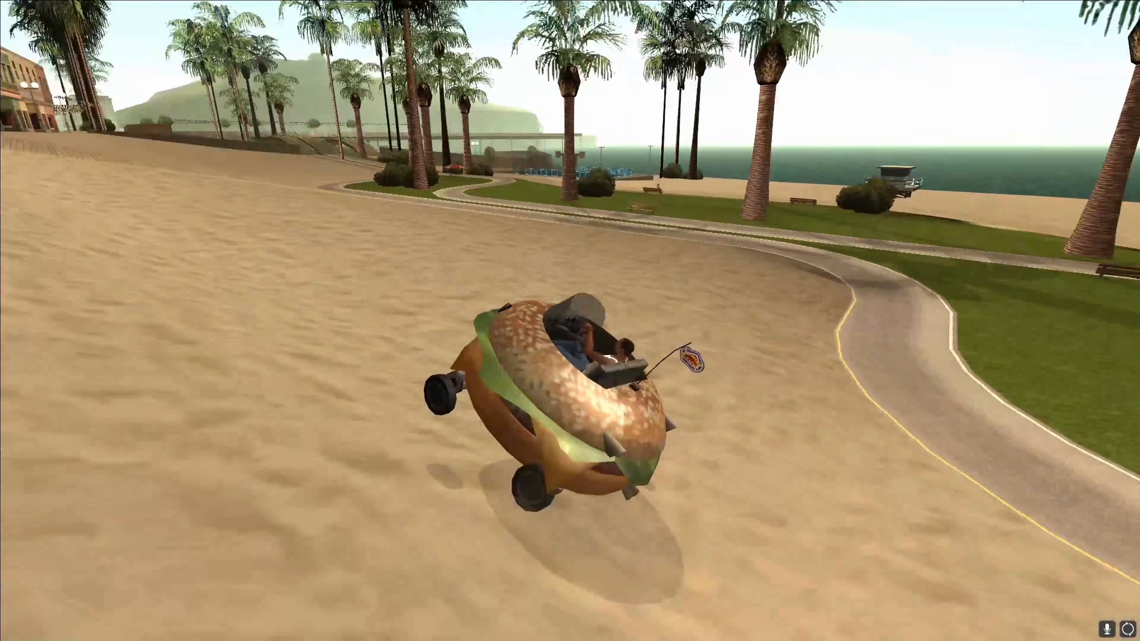
{"action": "key", "text": "w"}
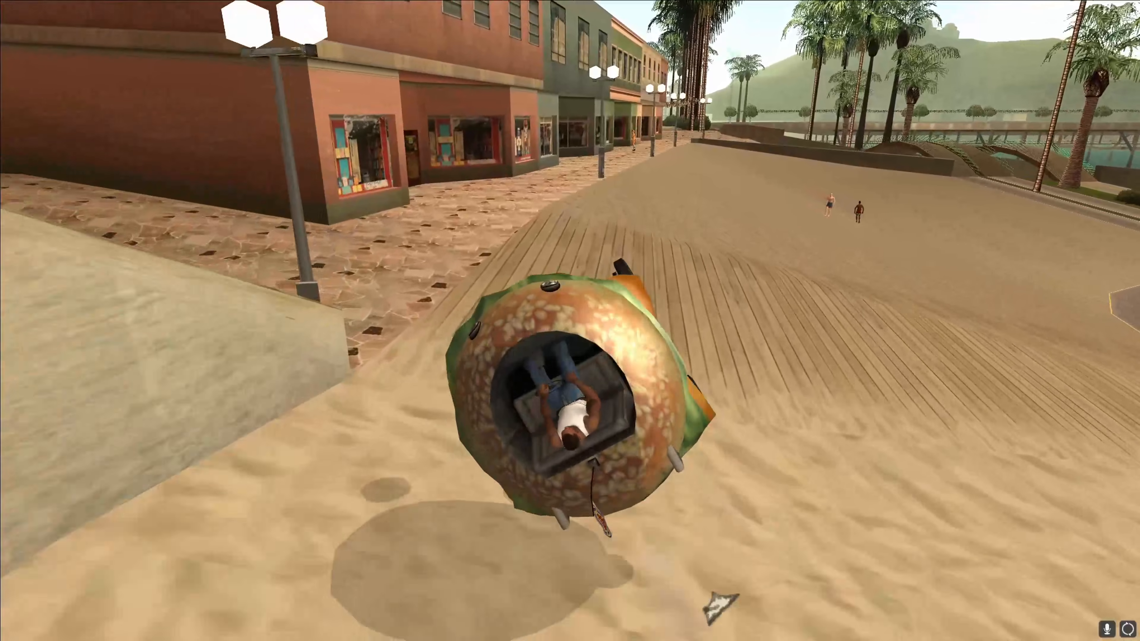
{"action": "key", "text": "a"}
Step: Pause the game and quit to the desktop
{"action": "key", "text": "Escape"}
{"action": "key", "text": "Up"}
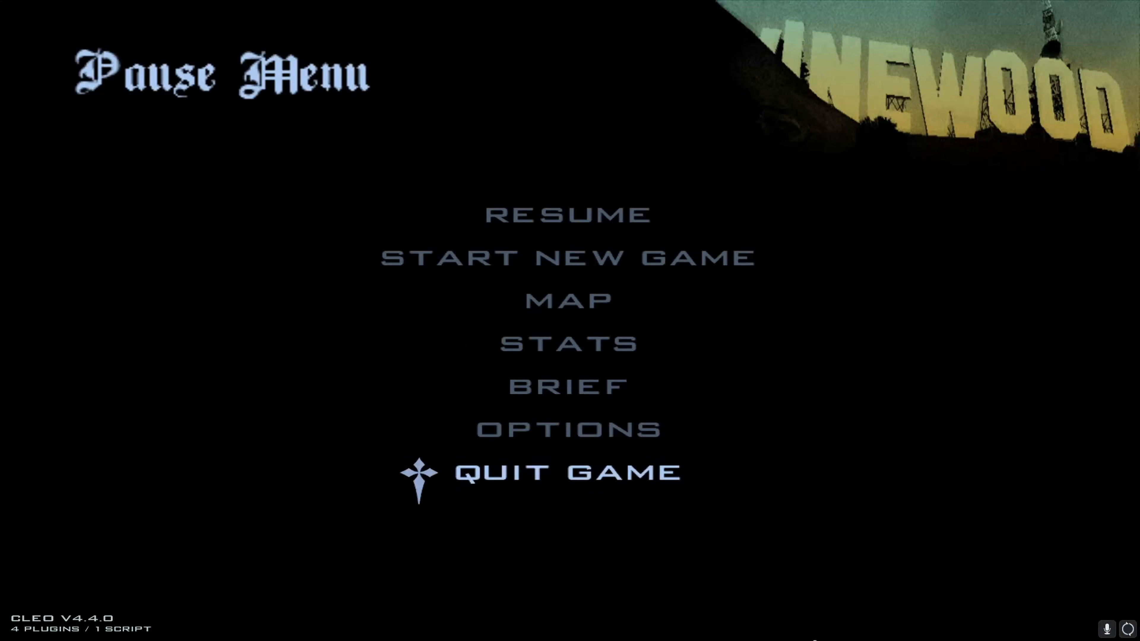
{"action": "key", "text": "Return"}
{"action": "left_click", "coordinate": [572, 371]}
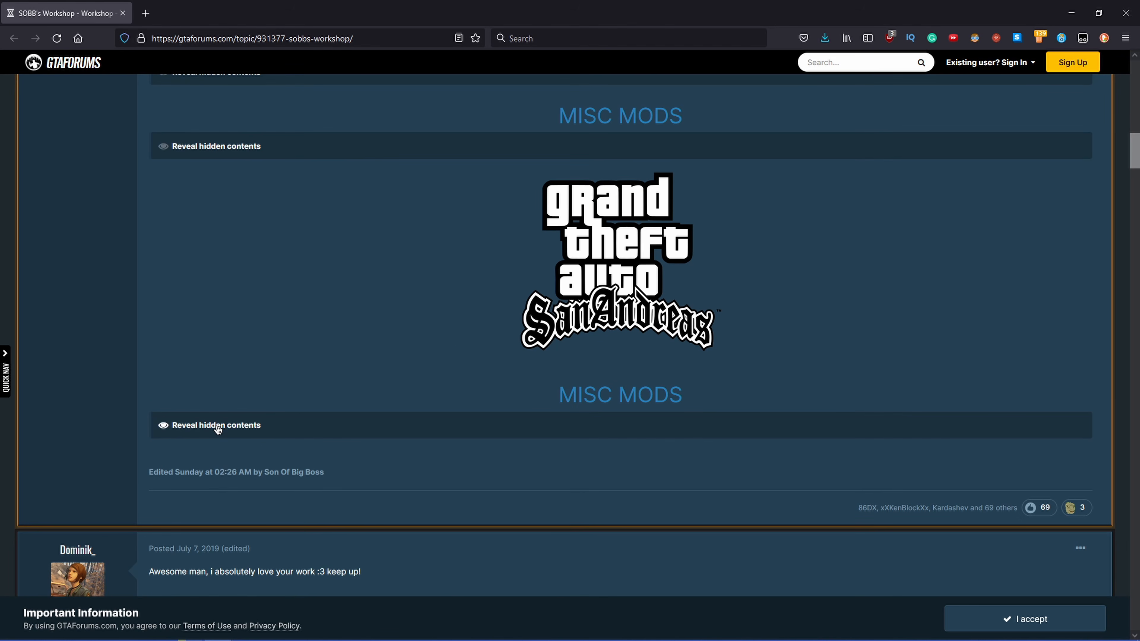
Step: Switch to the browser and reveal the hidden Zion contents in the GTAForums workshop topic
{"action": "left_click", "coordinate": [218, 425]}
{"action": "scroll", "coordinate": [715, 279], "scroll_direction": "down", "scroll_amount": 6}
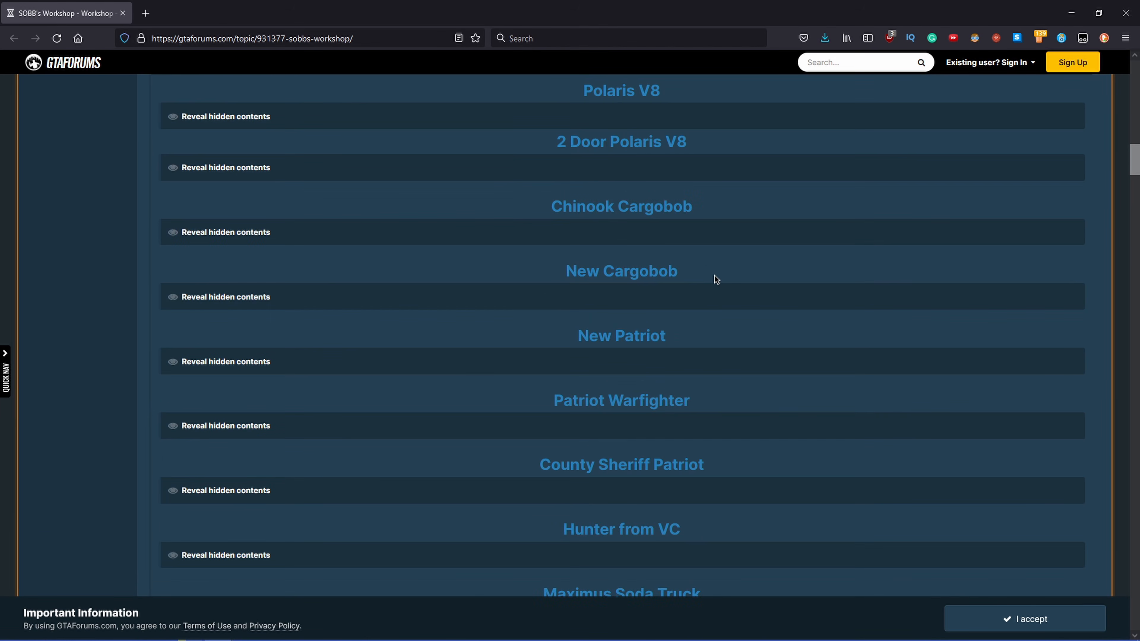
{"action": "scroll", "coordinate": [508, 200], "scroll_direction": "down", "scroll_amount": 6}
{"action": "left_click", "coordinate": [267, 308]}
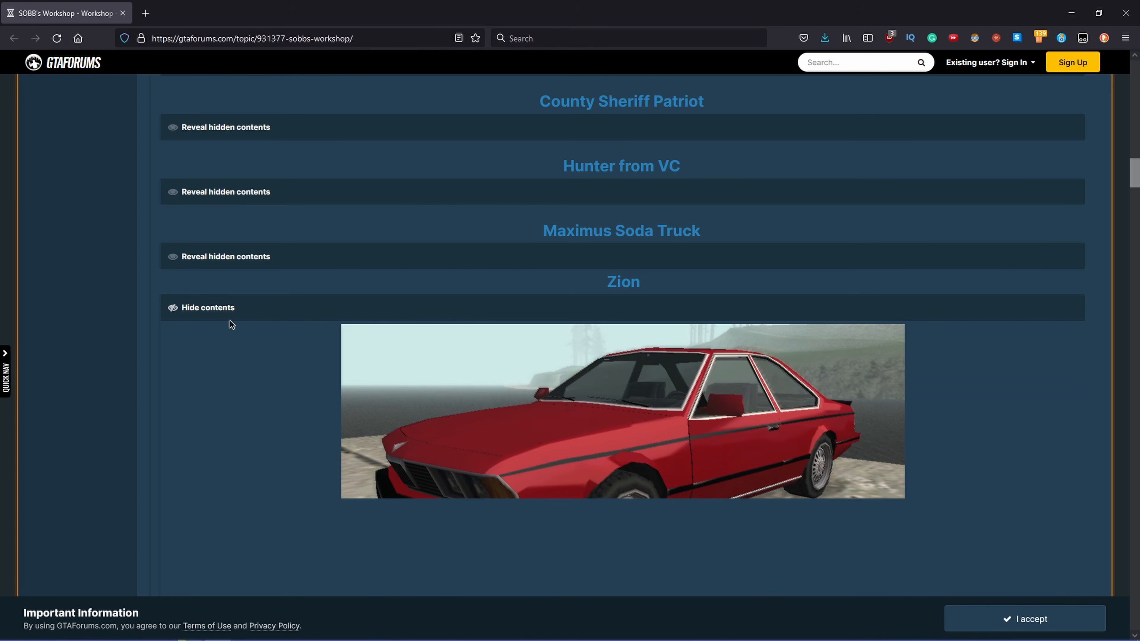
{"action": "scroll", "coordinate": [232, 324], "scroll_direction": "down", "scroll_amount": 3}
{"action": "scroll", "coordinate": [282, 306], "scroll_direction": "down", "scroll_amount": 5}
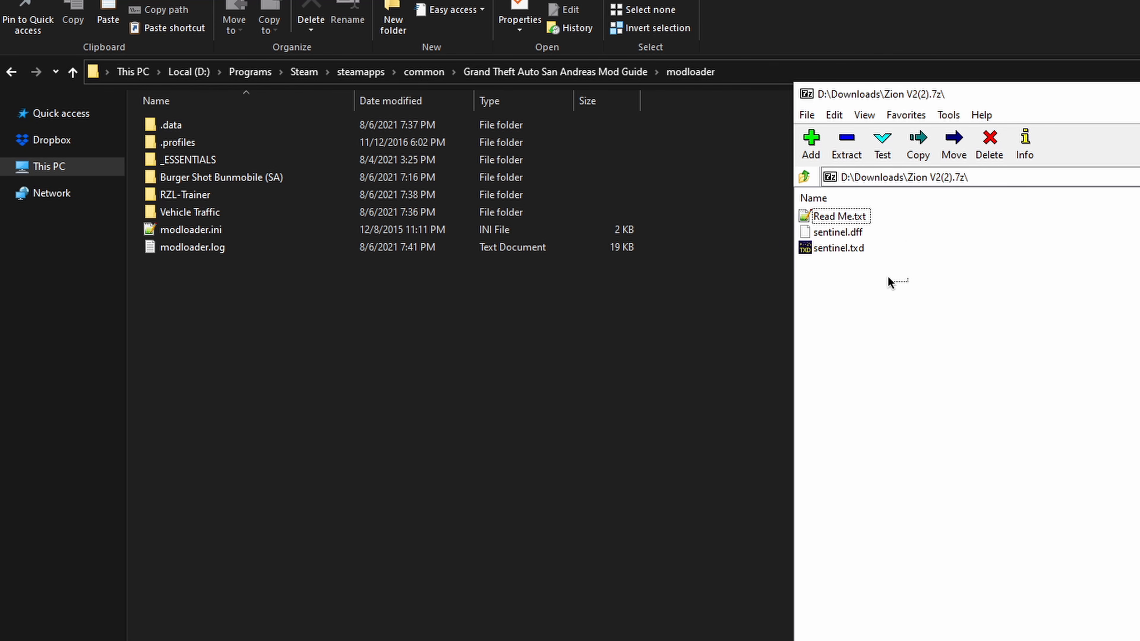
Step: Inspect sentinel.dff and sentinel.txd in the Zion V2(2).7z archive, then return to the modloader folder
{"action": "left_click_drag", "start_coordinate": [891, 283], "coordinate": [844, 240]}
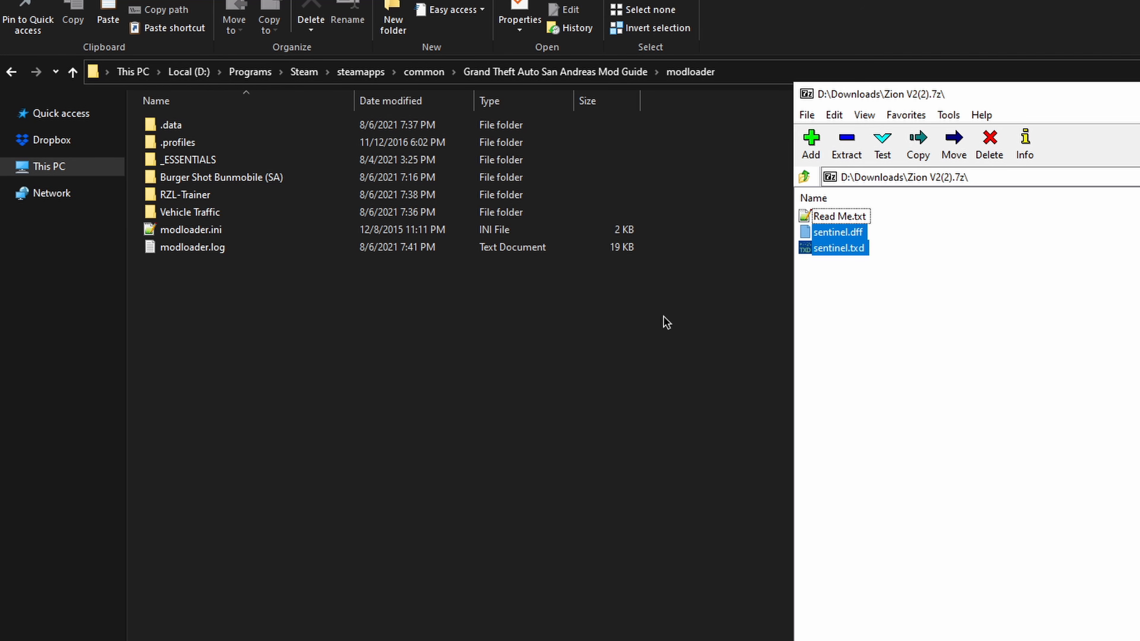
{"action": "left_click_drag", "start_coordinate": [923, 316], "coordinate": [889, 287]}
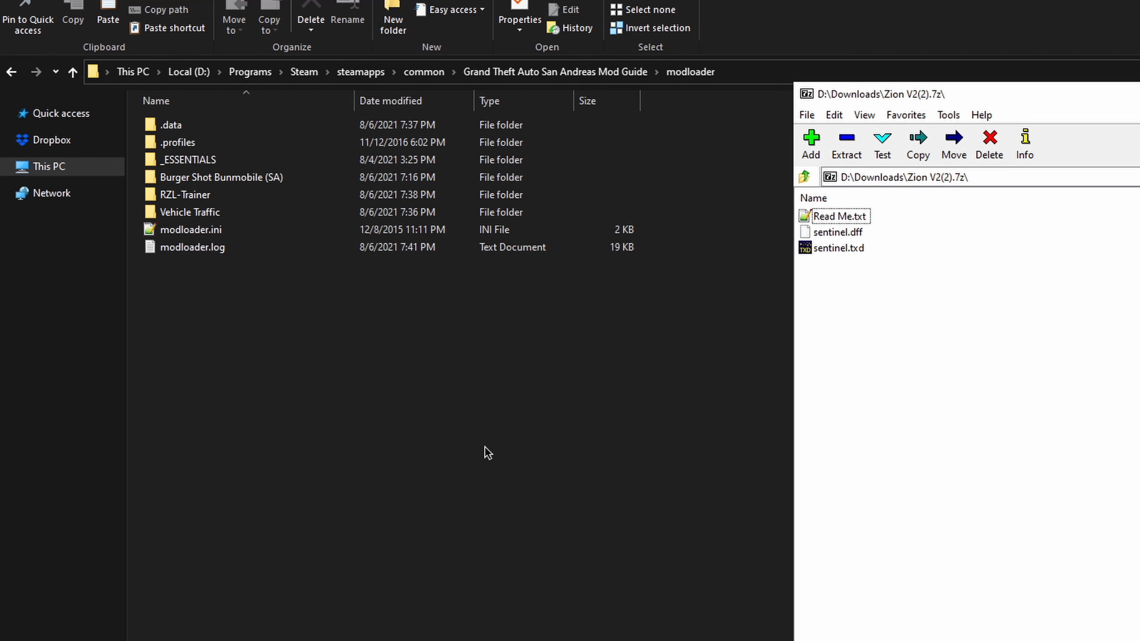
{"action": "left_click", "coordinate": [331, 577]}
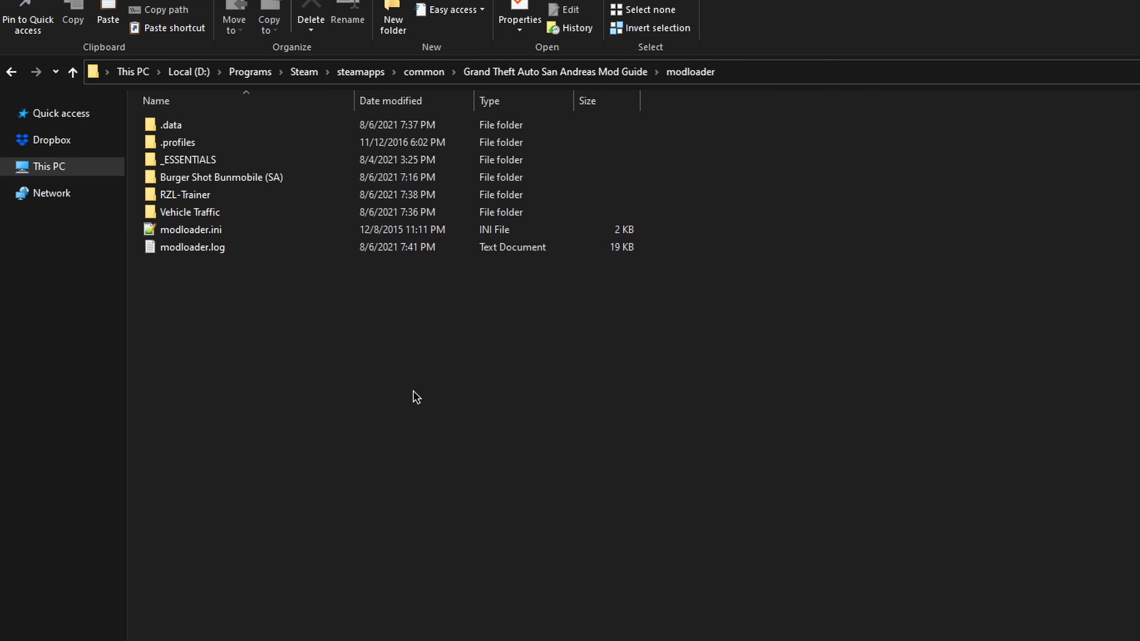
Step: Create a folder named Zion in the modloader folder and open it
{"action": "left_click", "coordinate": [393, 20]}
{"action": "type", "text": "Z"}
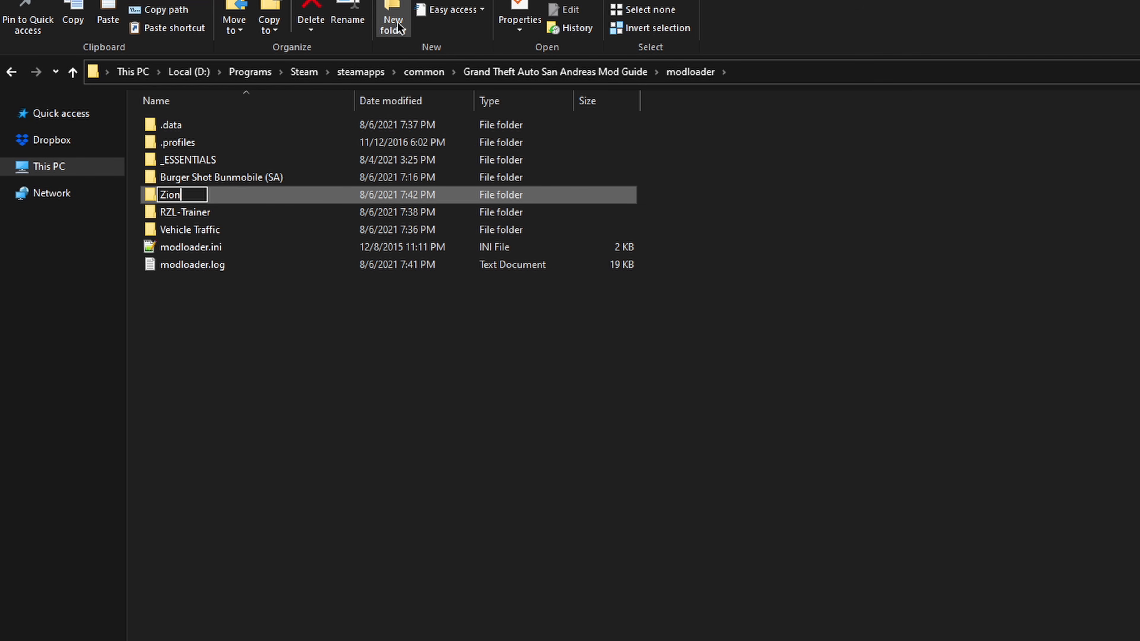
{"action": "type", "text": "ion"}
{"action": "key", "text": "Return"}
{"action": "key", "text": "Return"}
Step: Copy Read Me.txt, sentinel.dff and sentinel.txd from the Zion V2(2).7z archive into the Zion folder
{"action": "key", "text": "alt+Tab"}
{"action": "left_click_drag", "start_coordinate": [858, 305], "coordinate": [851, 217]}
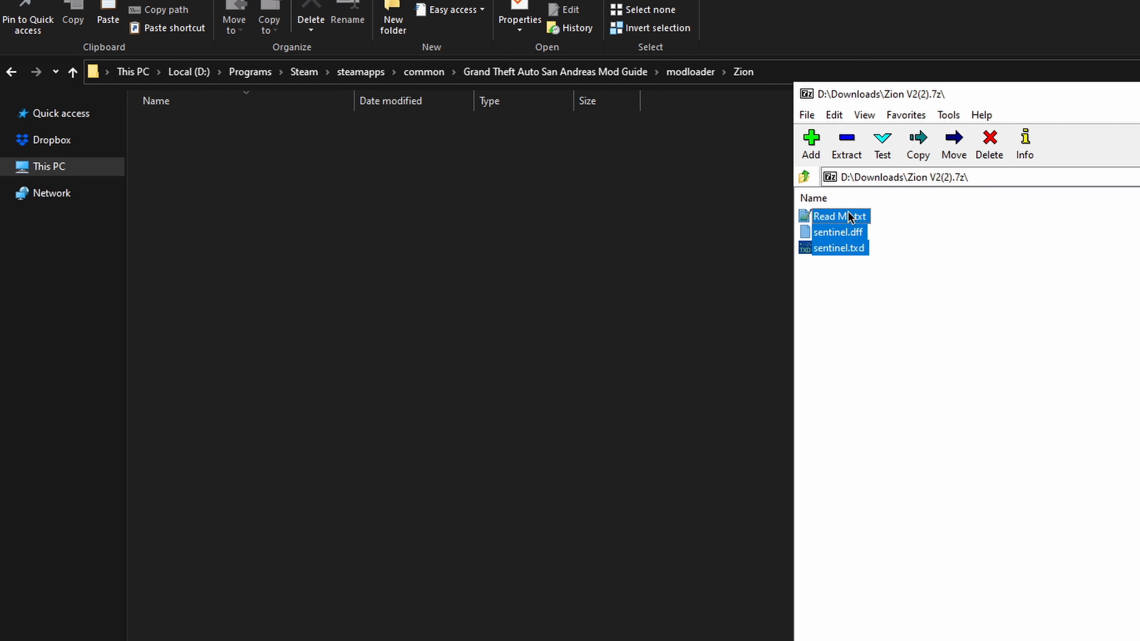
{"action": "left_click_drag", "start_coordinate": [489, 259], "coordinate": [491, 259]}
{"action": "left_click", "coordinate": [386, 252]}
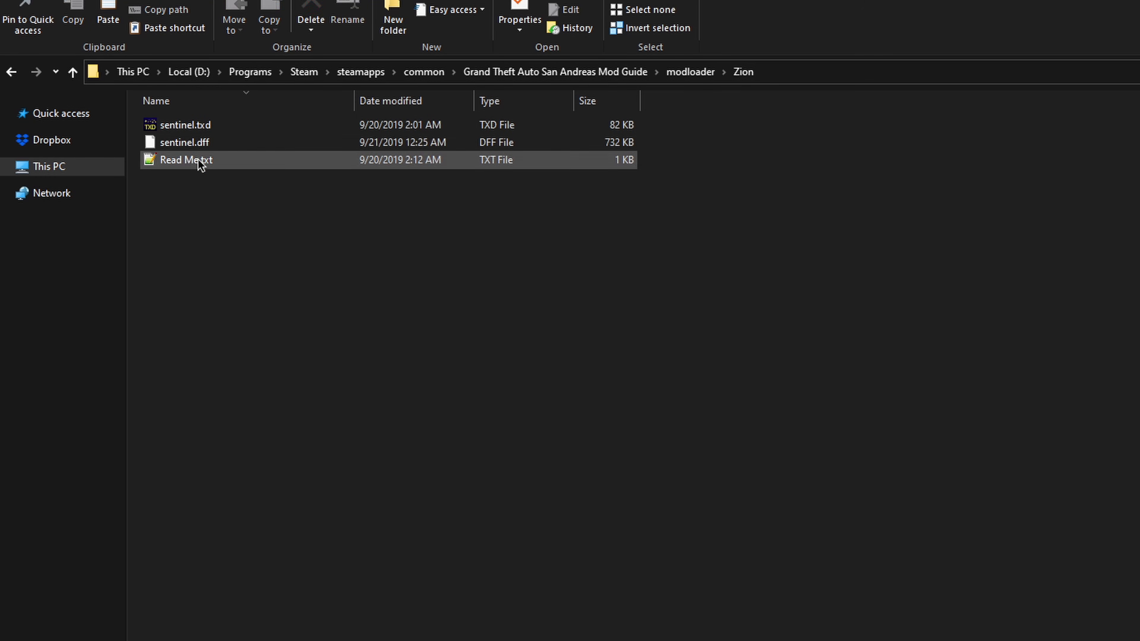
Step: Rename sentinel.dff to zion.dff and sentinel.txd to zion.txd
{"action": "left_click", "coordinate": [200, 142]}
{"action": "left_click", "coordinate": [349, 19]}
{"action": "type", "text": "zion.dff"}
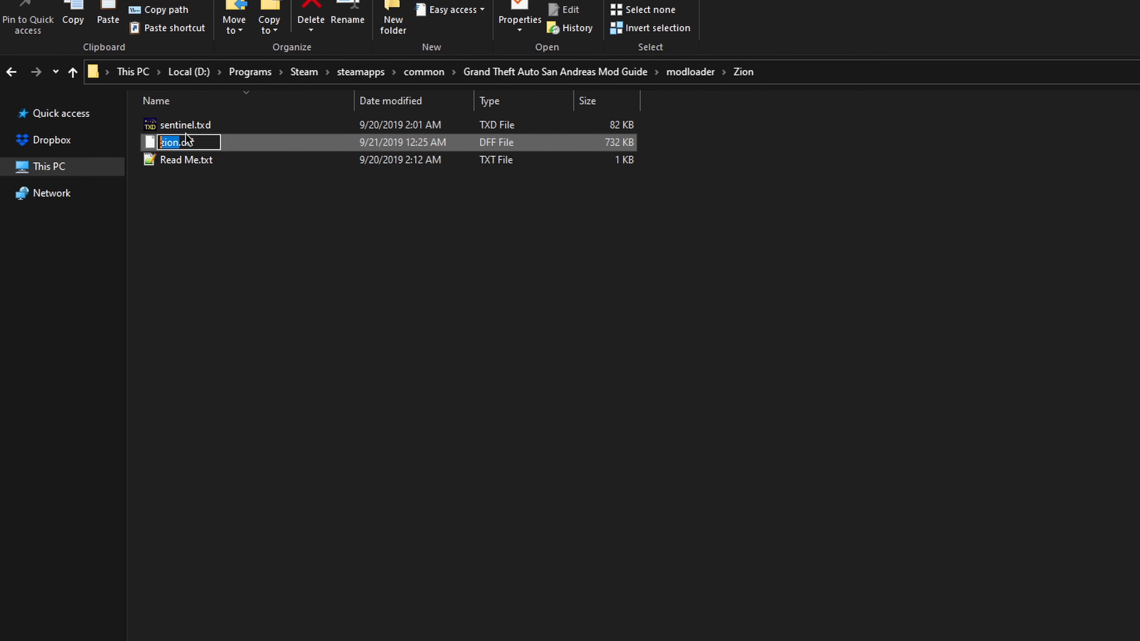
{"action": "key", "text": "Return"}
{"action": "key", "text": "Down"}
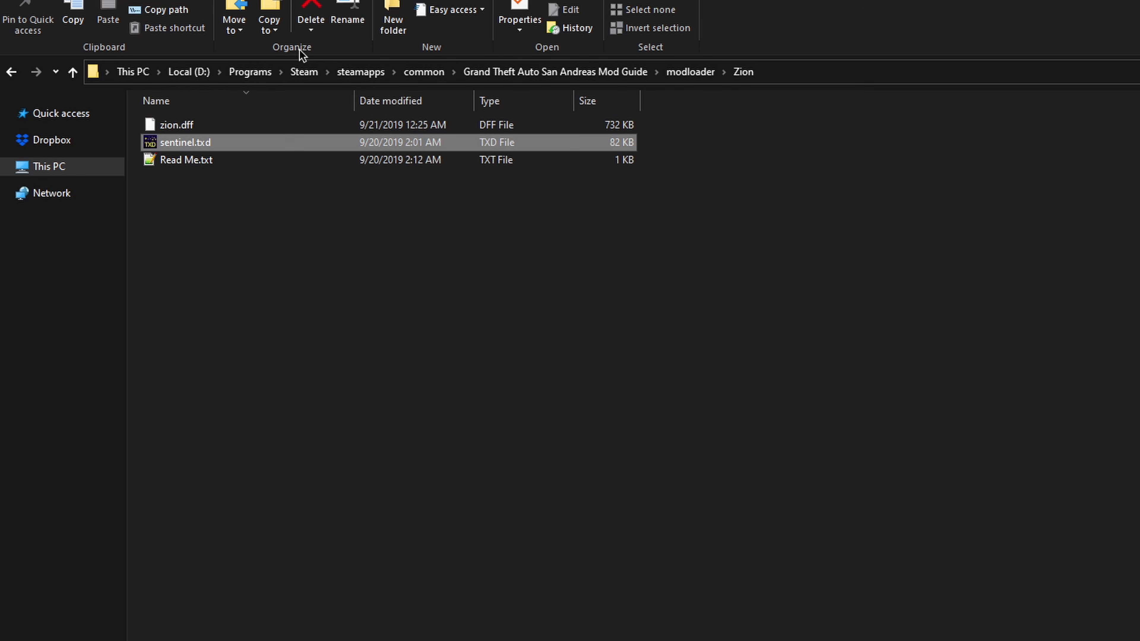
{"action": "left_click", "coordinate": [354, 18]}
{"action": "type", "text": "zion"}
{"action": "key", "text": "Return"}
Step: Open the Zion folder's Read Me.txt, examine its Handling.cfg and Carmods.dat sections, and move the editor window beside the file names
{"action": "left_click", "coordinate": [197, 161]}
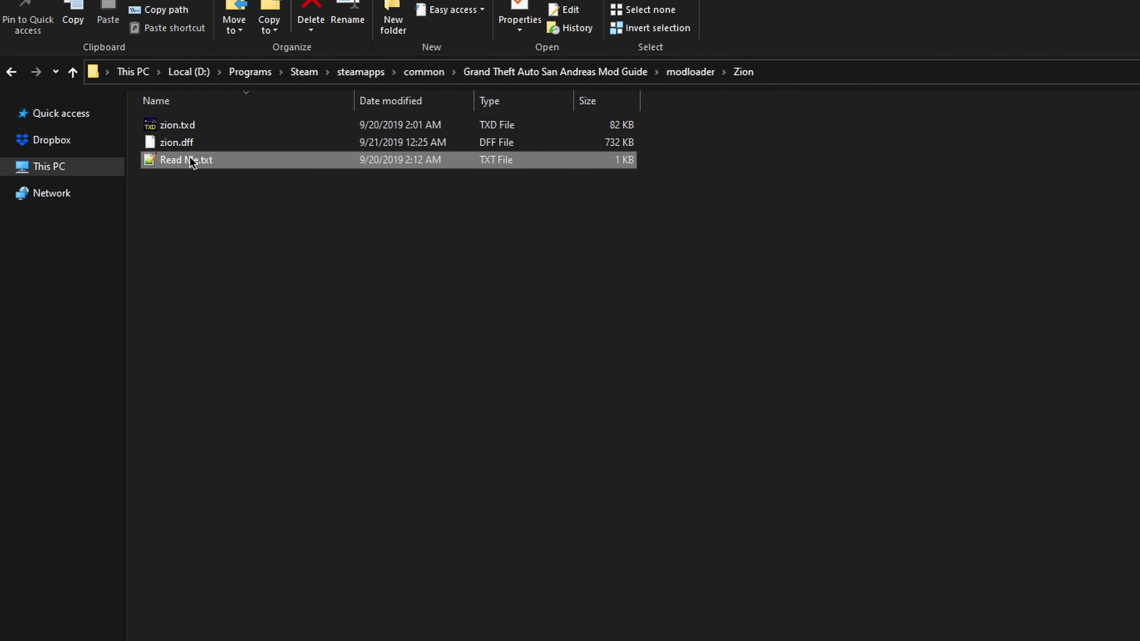
{"action": "double_click", "coordinate": [192, 167]}
{"action": "left_click_drag", "start_coordinate": [128, 122], "coordinate": [36, 127]}
{"action": "left_click_drag", "start_coordinate": [115, 170], "coordinate": [34, 171]}
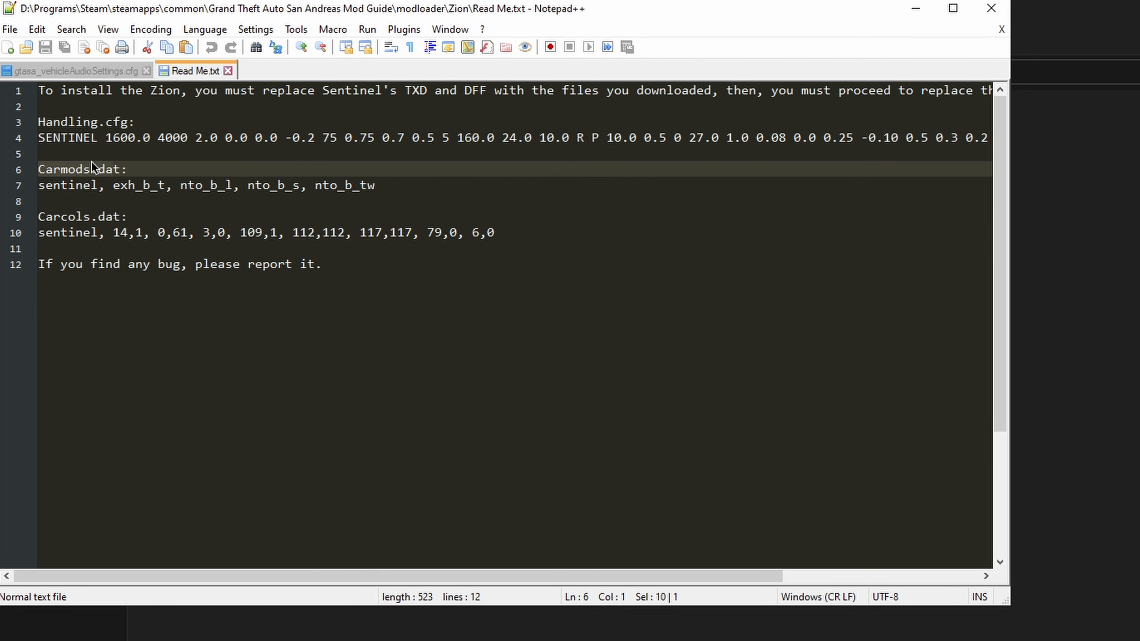
{"action": "left_click", "coordinate": [92, 169]}
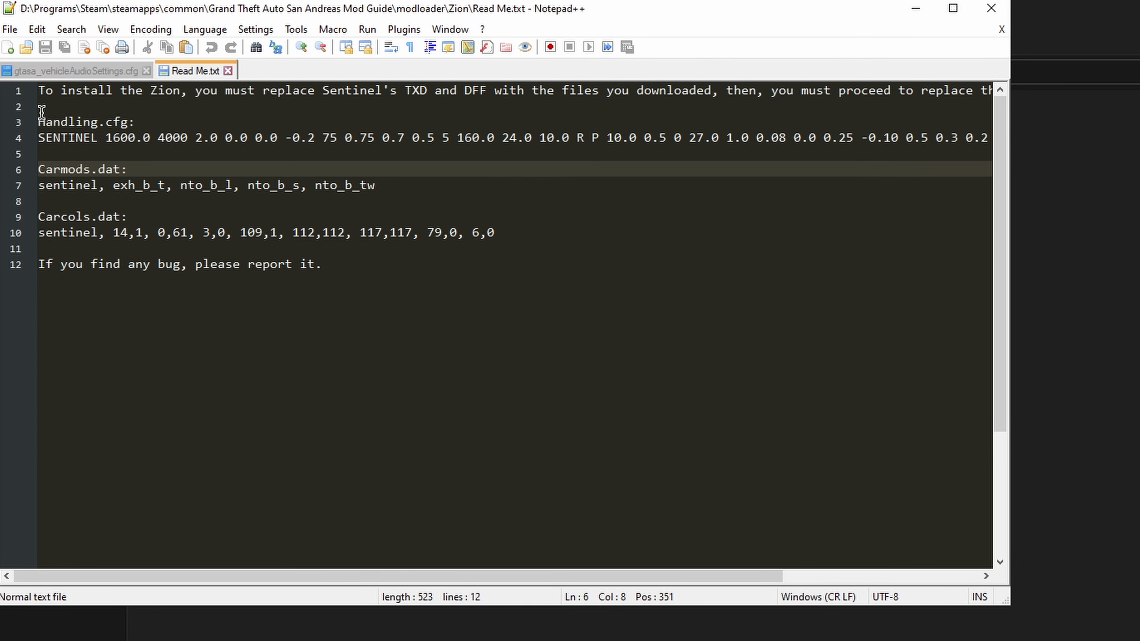
{"action": "left_click_drag", "start_coordinate": [258, 10], "coordinate": [466, 75]}
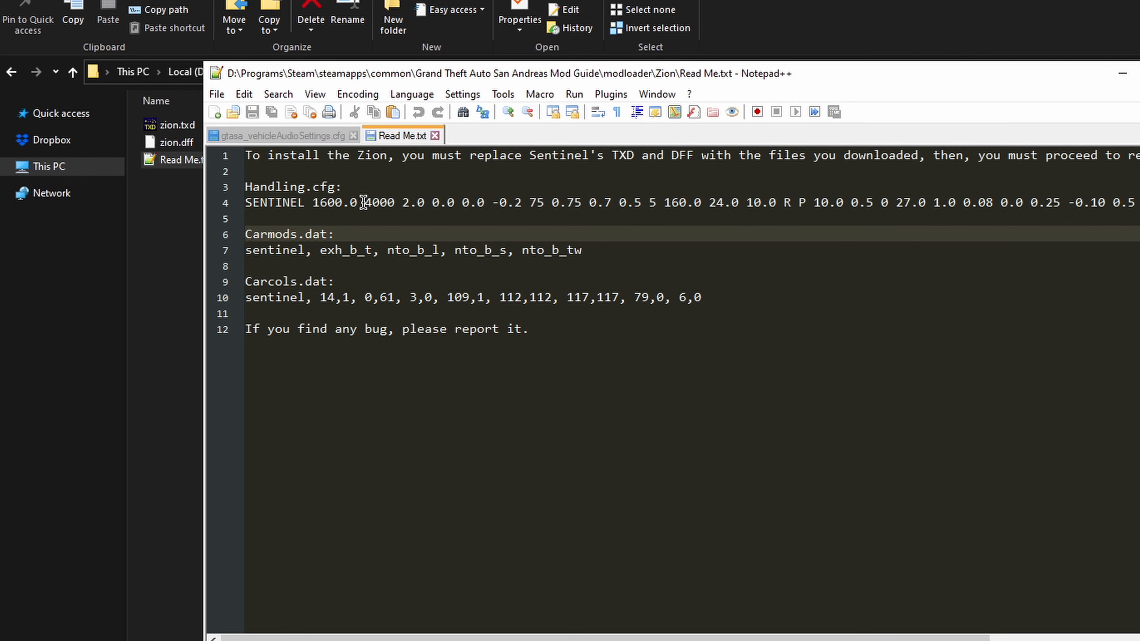
Step: Replace the sentinel name with zion in the Read Me's Handling.cfg, Carmods.dat and Carcols.dat lines, save the file and close the editor
{"action": "key", "text": "Down"}
{"action": "key", "text": "ctrl+shift+Left"}
{"action": "type", "text": "zion"}
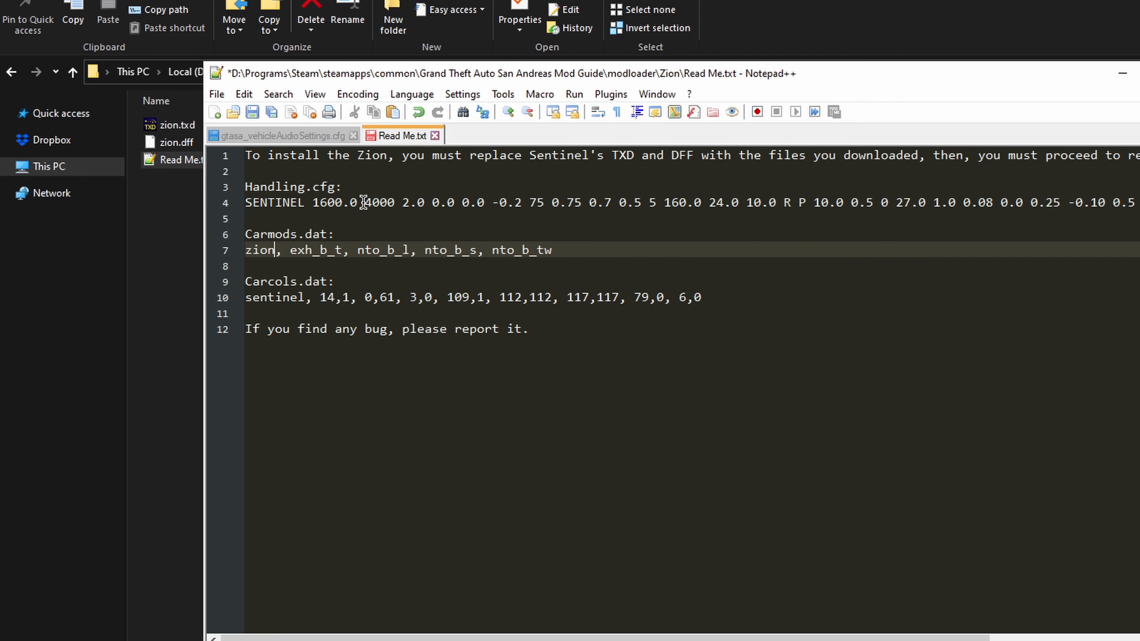
{"action": "key", "text": "Up"}
{"action": "key", "text": "Up"}
{"action": "key", "text": "Up"}
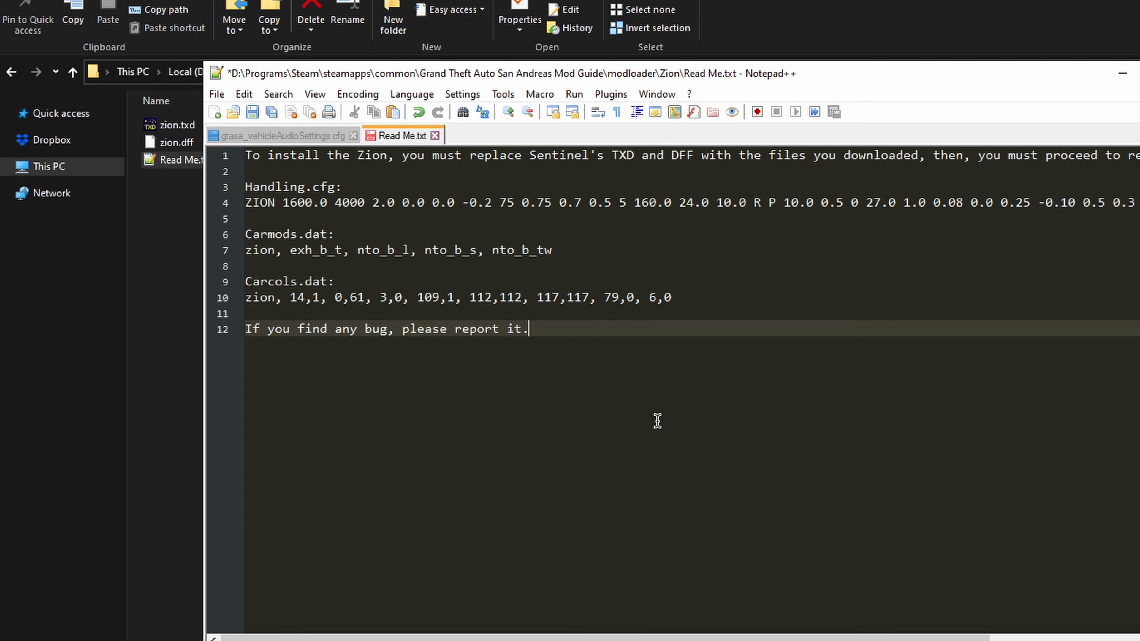
{"action": "key", "text": "ctrl+s"}
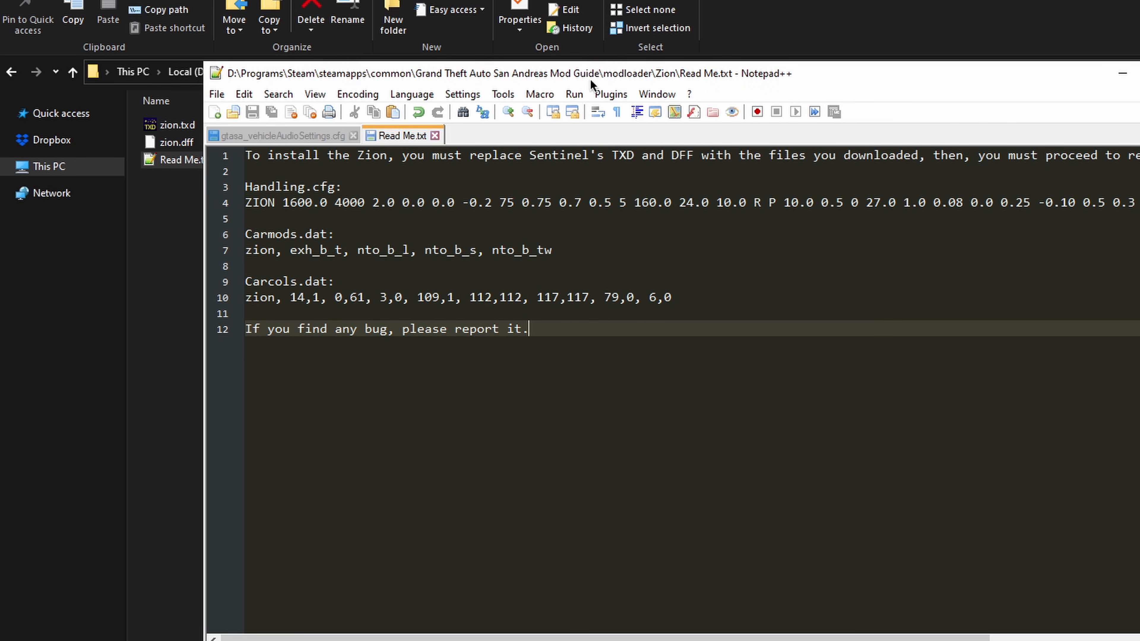
{"action": "key", "text": "alt+F4"}
Step: Go to the game's data folder and open vehicles.ide in the text editor
{"action": "left_click", "coordinate": [583, 72]}
{"action": "double_click", "coordinate": [176, 176]}
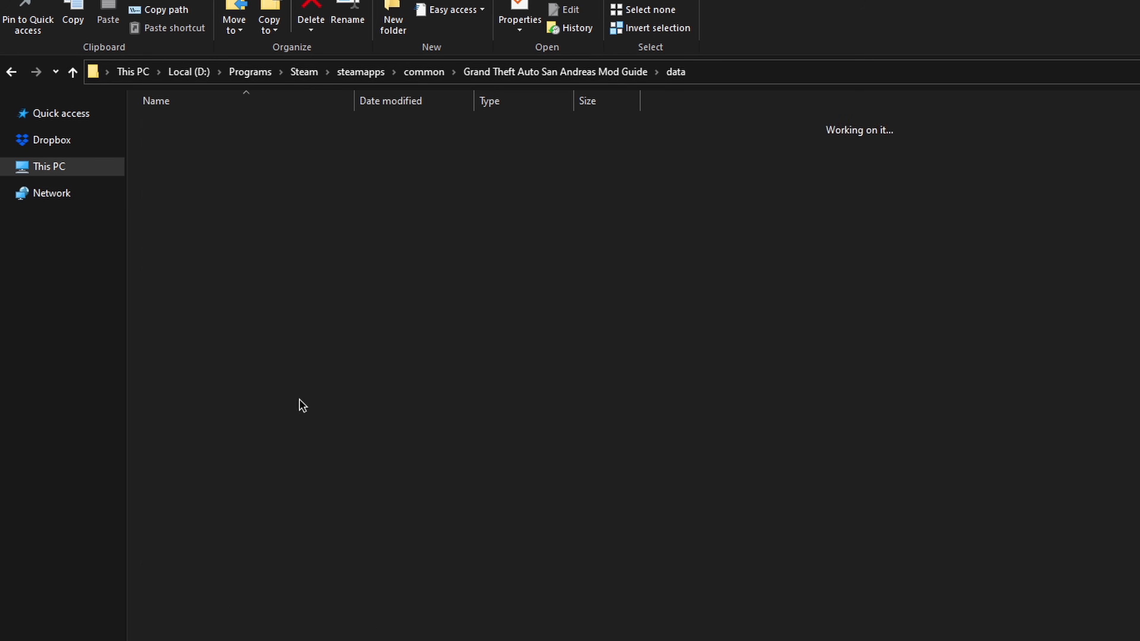
{"action": "scroll", "coordinate": [305, 494], "scroll_direction": "down", "scroll_amount": 5}
{"action": "double_click", "coordinate": [193, 503]}
{"action": "scroll", "coordinate": [190, 317], "scroll_direction": "down", "scroll_amount": 3}
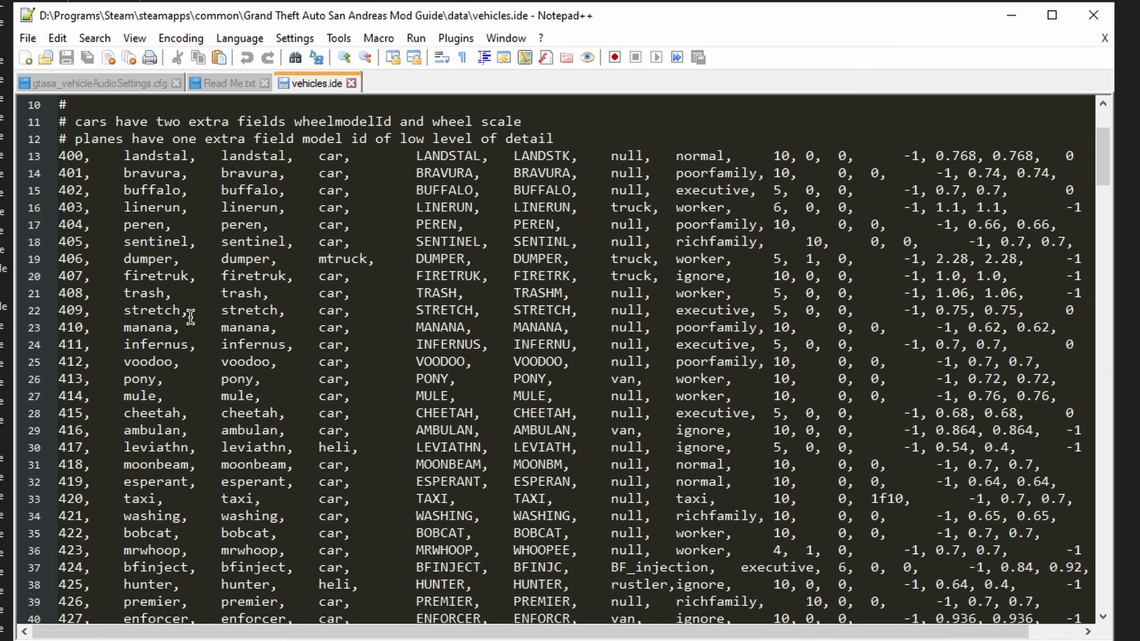
Step: Find the sentinel entry in vehicles.ide, copy its whole line and close the editor
{"action": "left_click", "coordinate": [187, 292]}
{"action": "key", "text": "ctrl+f"}
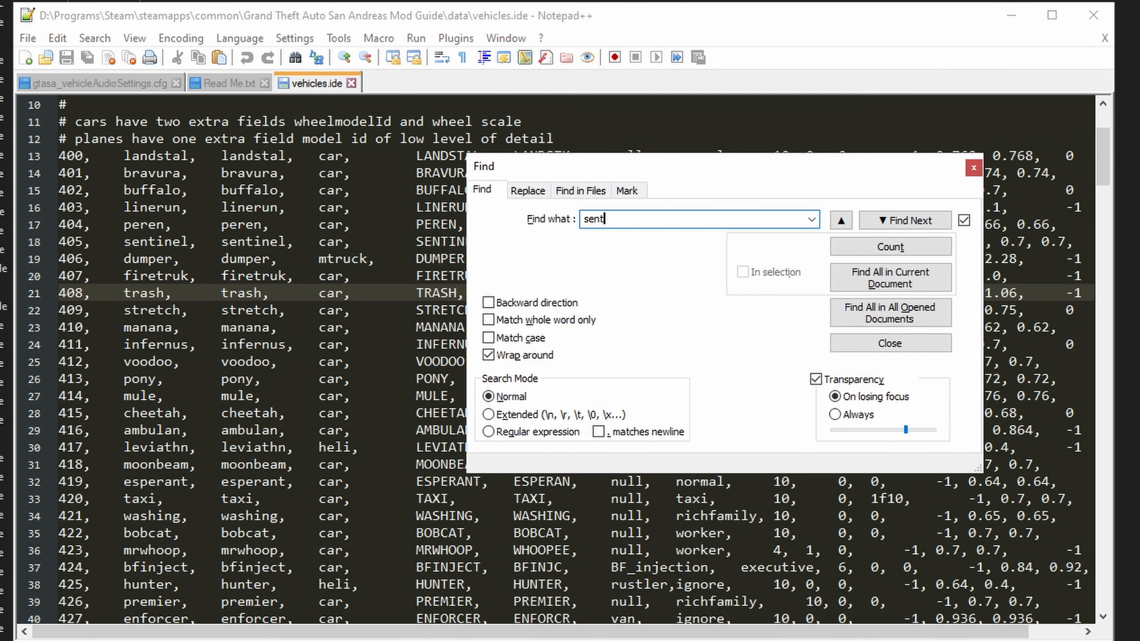
{"action": "key", "text": "Return"}
{"action": "key", "text": "Escape"}
{"action": "key", "text": "End"}
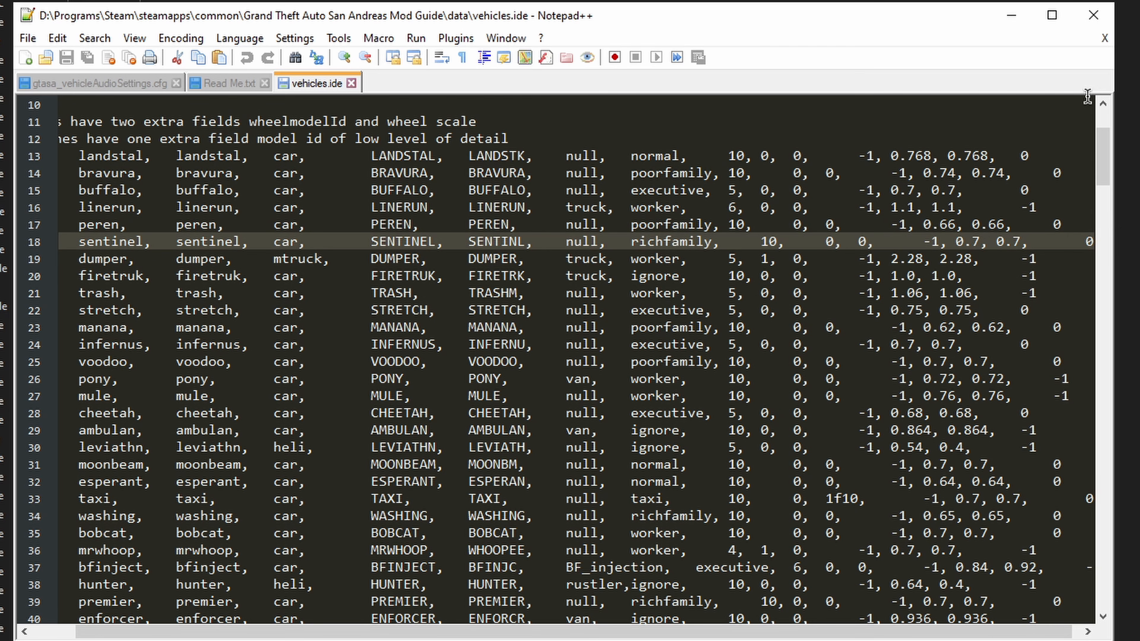
{"action": "left_click", "coordinate": [1093, 15]}
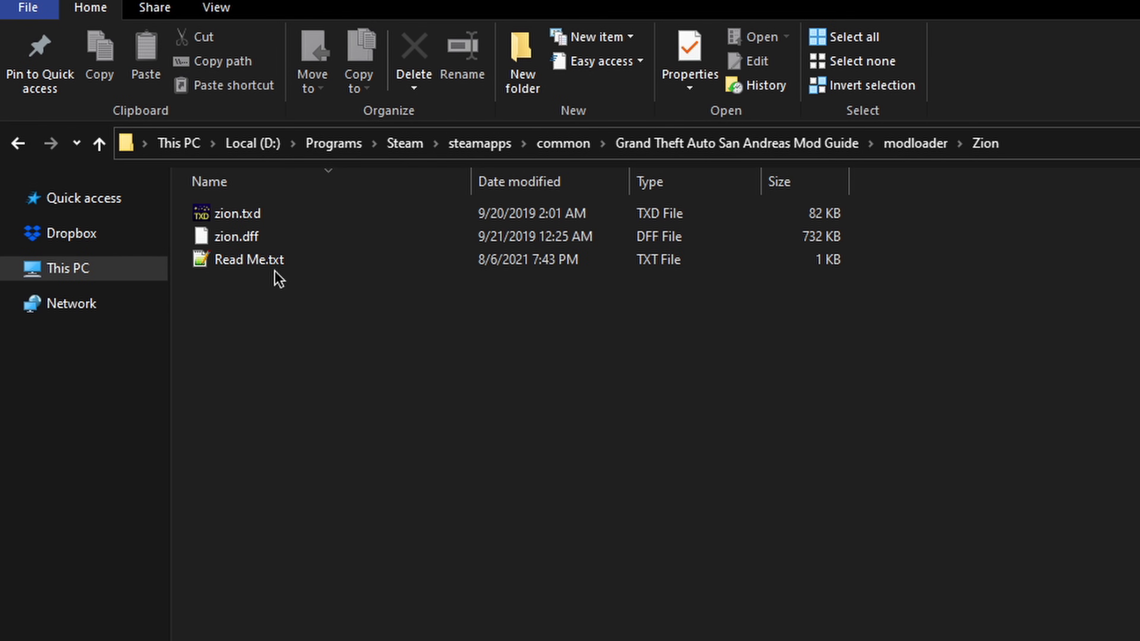
Step: Rename Read Me.txt in the Zion folder to zion.txt and open it
{"action": "left_click", "coordinate": [274, 268]}
{"action": "left_click", "coordinate": [467, 68]}
{"action": "type", "text": "zion"}
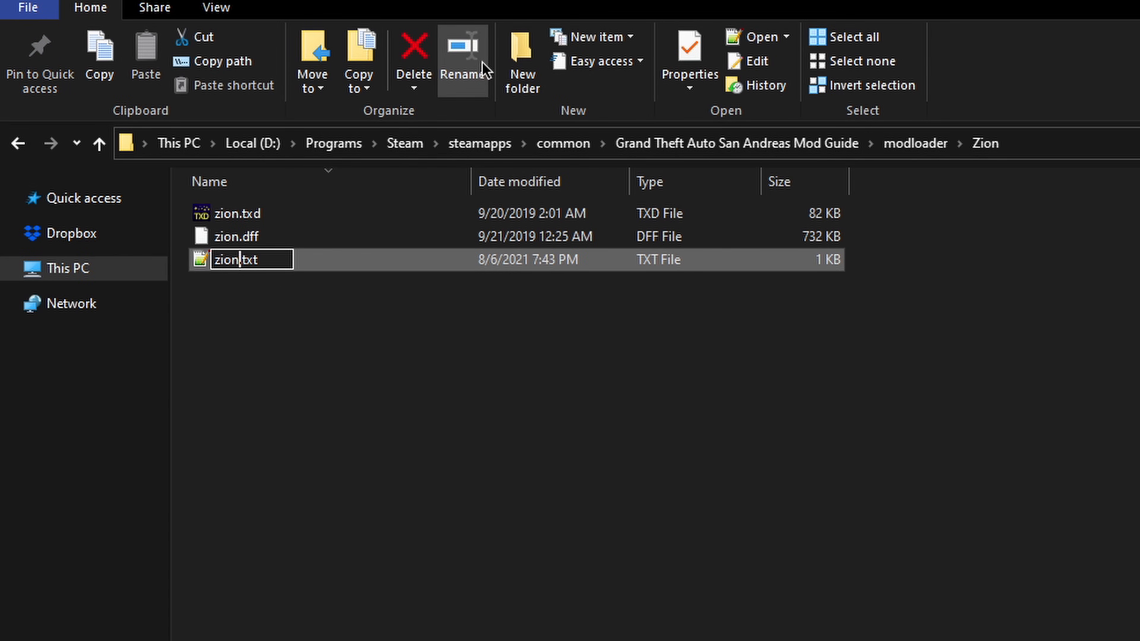
{"action": "key", "text": "Return"}
Step: Insert blank lines above the Handling.cfg section and paste the copied sentinel vehicles.ide line there
{"action": "key", "text": "Return"}
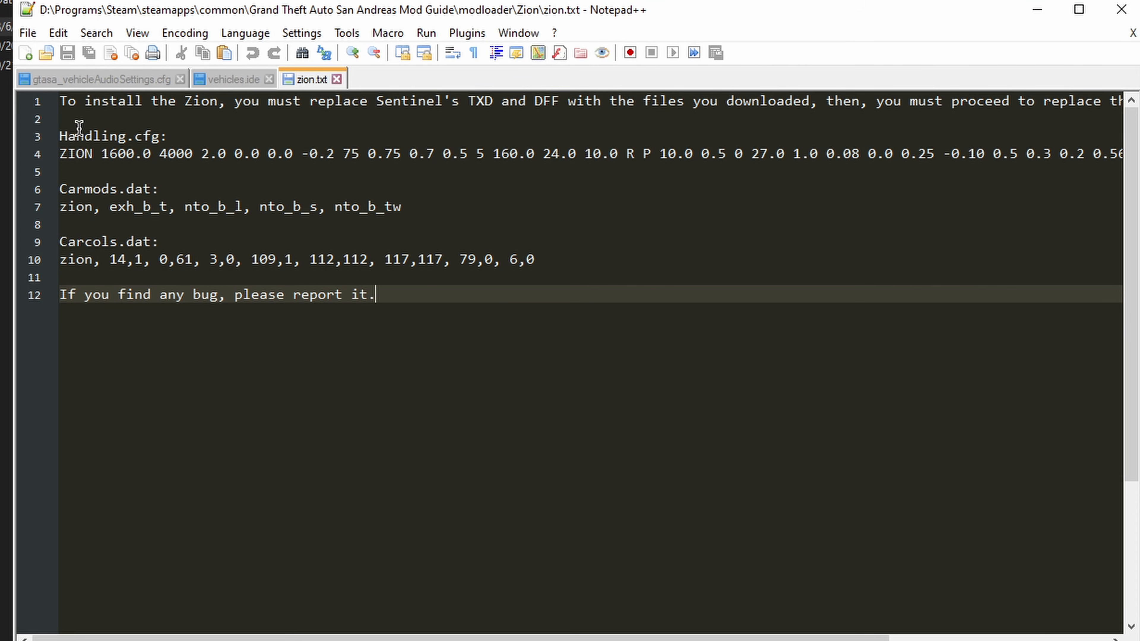
{"action": "left_click", "coordinate": [81, 172]}
{"action": "key", "text": "Up"}
{"action": "key", "text": "Up"}
{"action": "key", "text": "Return"}
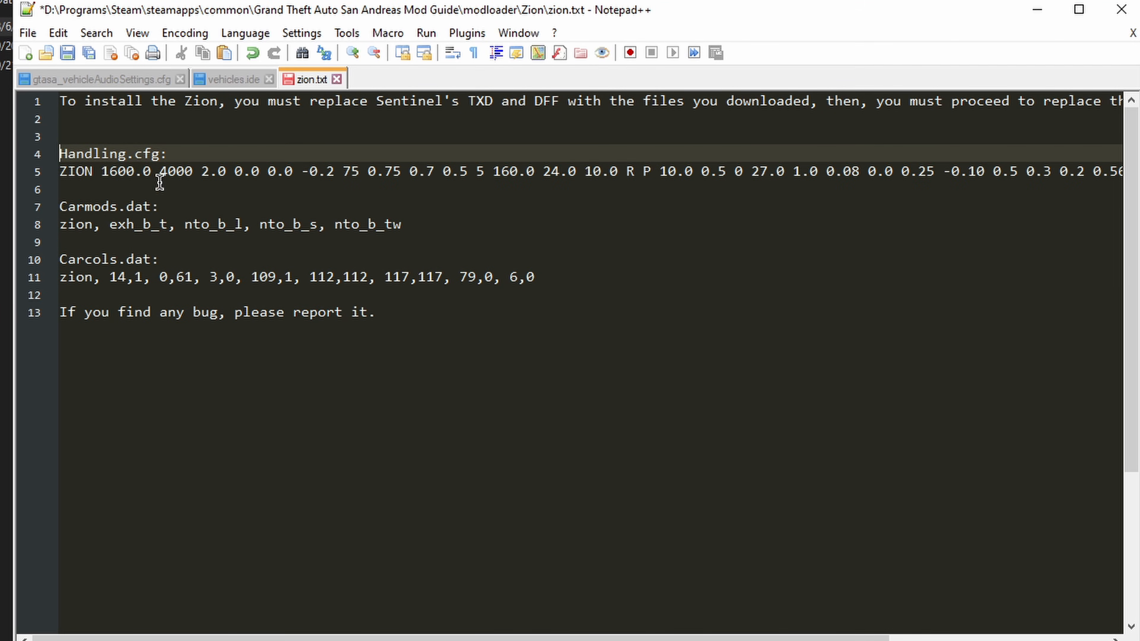
{"action": "key", "text": "Up"}
Step: Add the heading "Vehicles.ide:" on a new line above the pasted sentinel entry
{"action": "key", "text": "Return"}
{"action": "key", "text": "Up"}
{"action": "key", "text": "ctrl+v"}
{"action": "key", "text": "Up"}
{"action": "key", "text": "Return"}
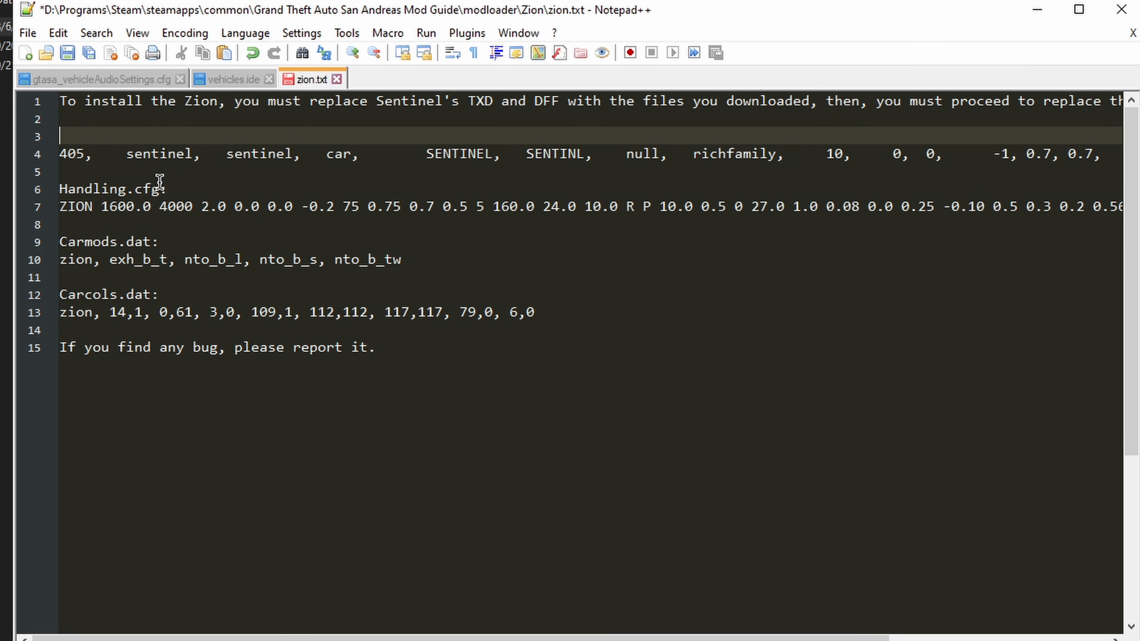
{"action": "type", "text": "Vechi"}
{"action": "key", "text": "BackSpace"}
{"action": "key", "text": "BackSpace"}
{"action": "key", "text": "BackSpace"}
{"action": "type", "text": "hicles.ide:"}
Step: Set the ID of the pasted vehicles.ide entry to 12501
{"action": "left_click", "coordinate": [89, 154]}
{"action": "key", "text": "BackSpace"}
{"action": "key", "text": "BackSpace"}
{"action": "key", "text": "BackSpace"}
{"action": "type", "text": "12501"}
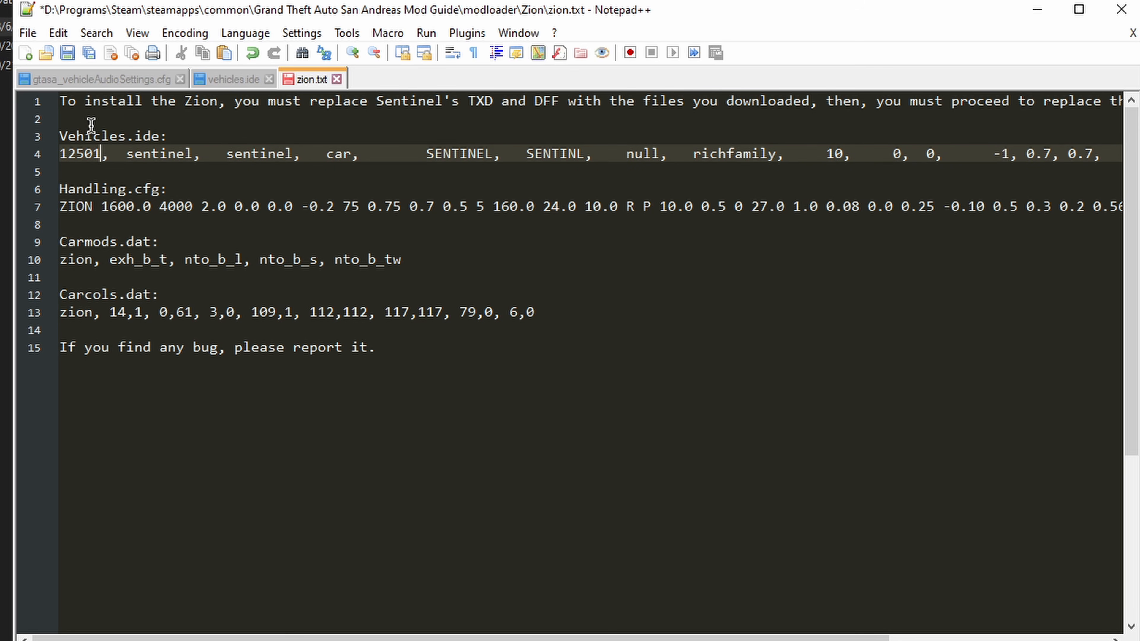
Step: Replace both lowercase sentinel names in the vehicles.ide entry with zion and save zion.txt
{"action": "key", "text": "Delete"}
{"action": "key", "text": "Delete"}
{"action": "key", "text": "Delete"}
{"action": "key", "text": "Delete"}
{"action": "key", "text": "Delete"}
{"action": "key", "text": "Delete"}
{"action": "key", "text": "Delete"}
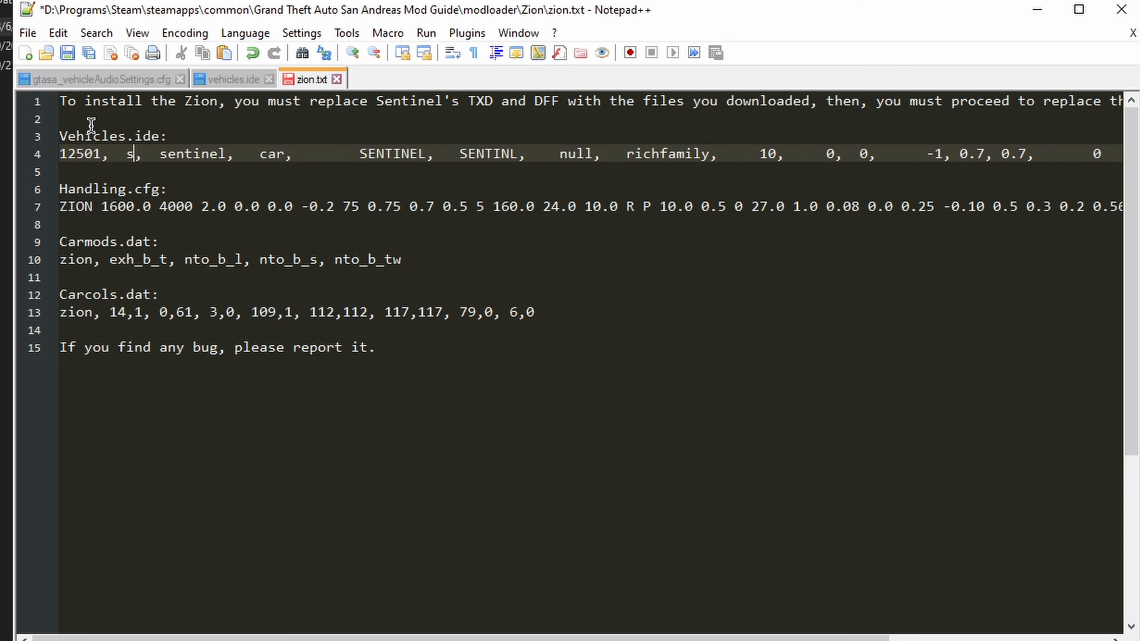
{"action": "key", "text": "BackSpace"}
{"action": "type", "text": "zop"}
{"action": "key", "text": "BackSpace"}
{"action": "type", "text": "ion"}
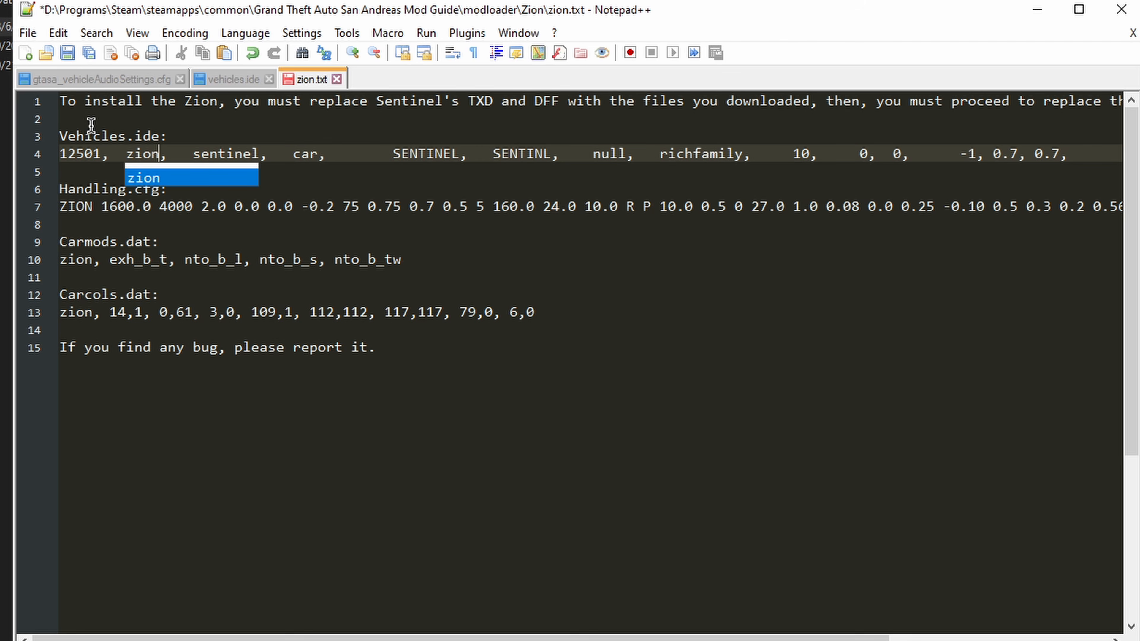
{"action": "key", "text": "Escape"}
{"action": "key", "text": "ctrl+shift+Right"}
{"action": "type", "text": "zion"}
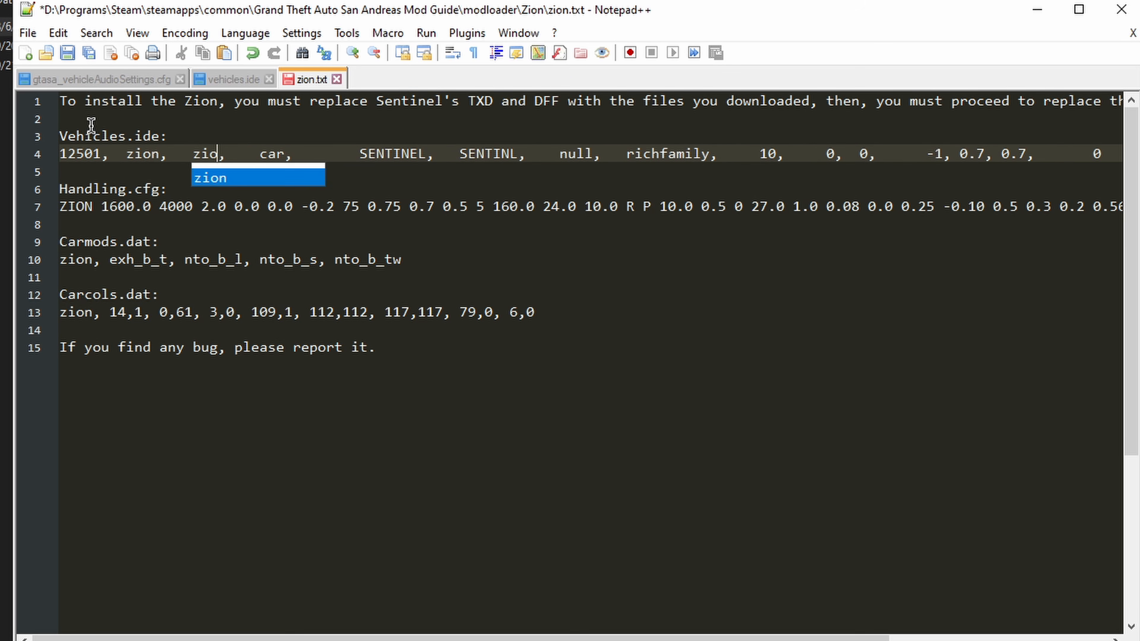
{"action": "key", "text": "ctrl+s"}
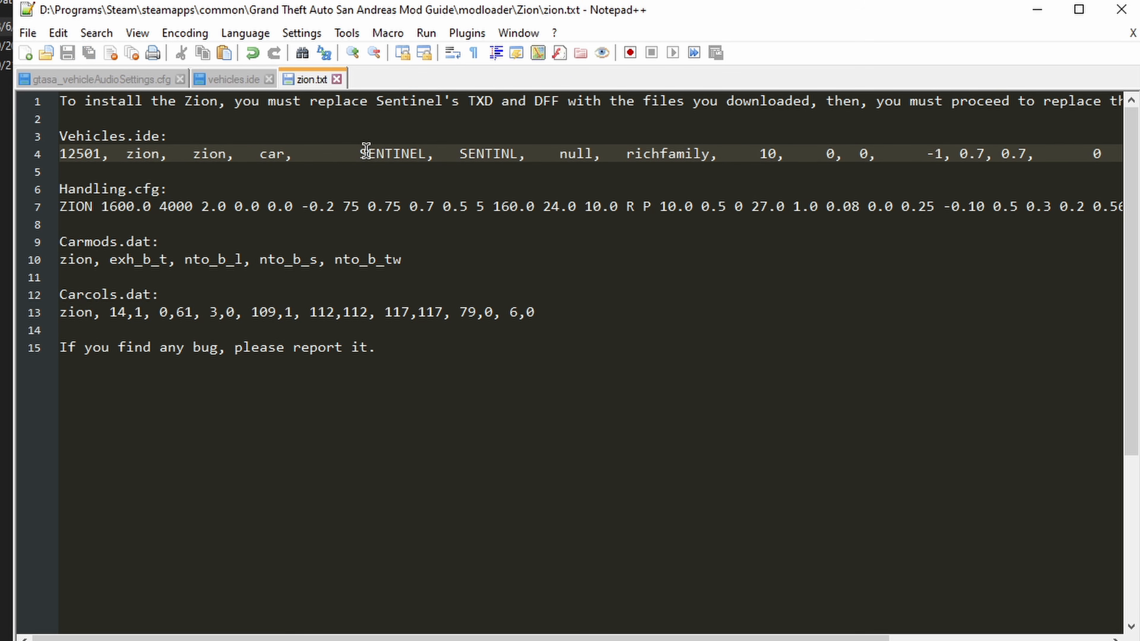
Step: Replace SENTINEL and SENTINL in the vehicles.ide entry with ZION, save zion.txt and close the editor
{"action": "left_click_drag", "start_coordinate": [363, 154], "coordinate": [424, 153]}
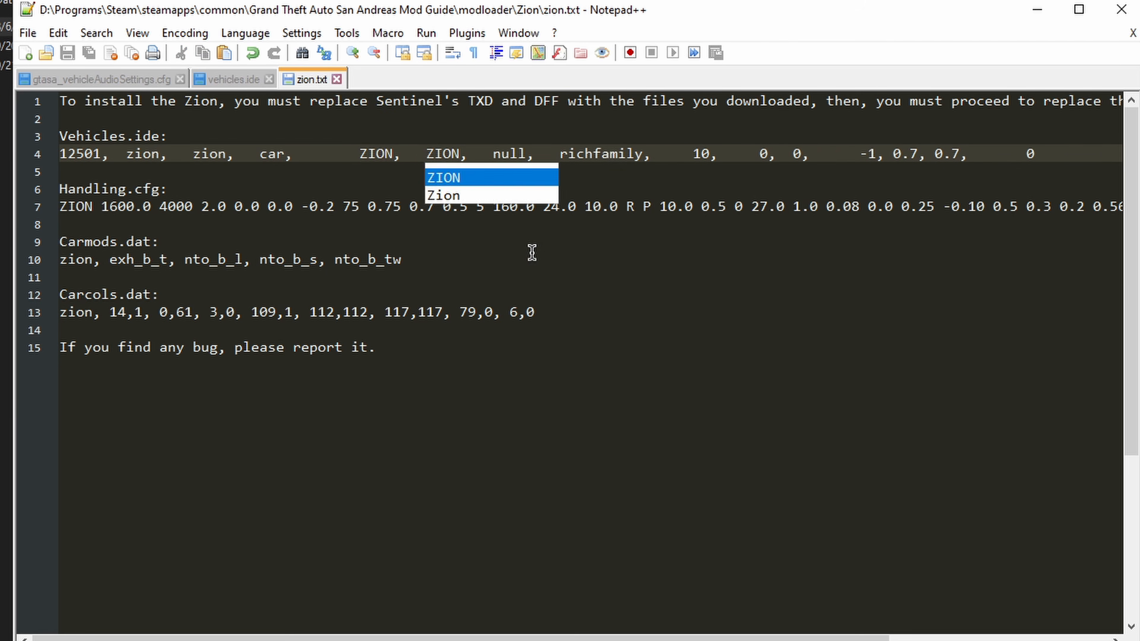
{"action": "left_click", "coordinate": [554, 269]}
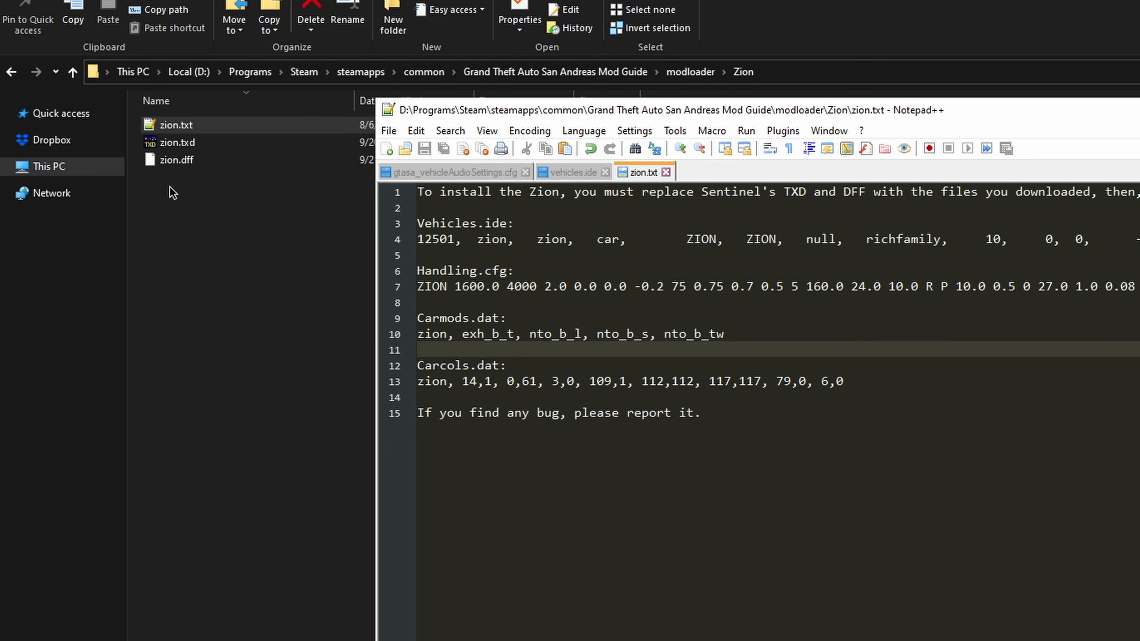
{"action": "left_click", "coordinate": [992, 420]}
{"action": "left_click", "coordinate": [1139, 110]}
{"action": "left_click", "coordinate": [340, 268]}
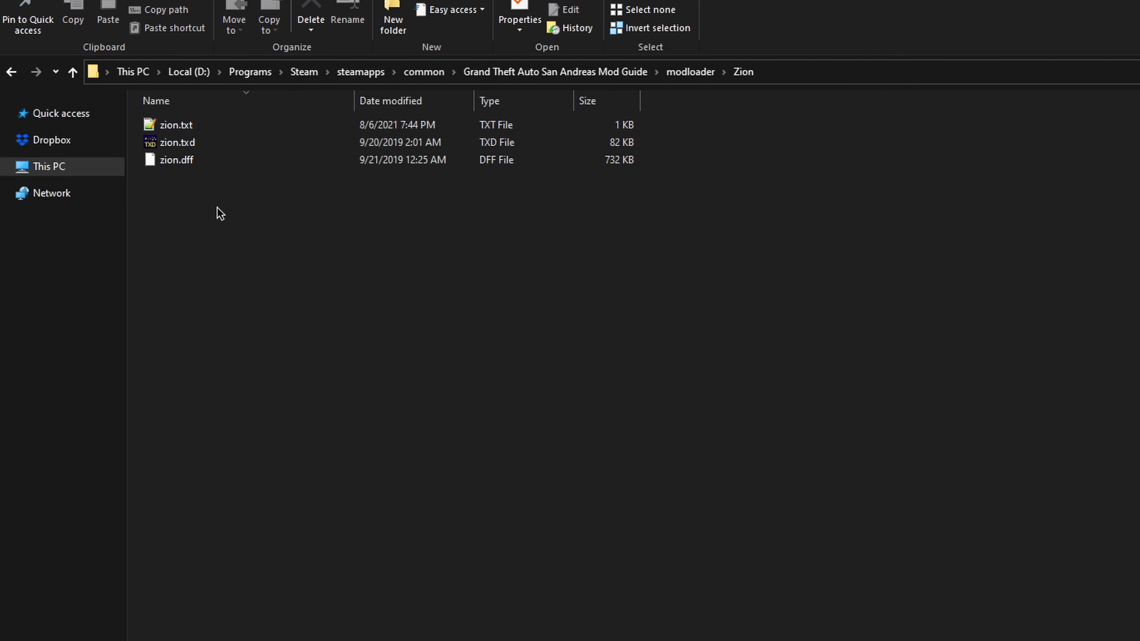
Step: Create a new text document in the Zion folder and name it zion.fxt, accepting the changed extension
{"action": "right_click", "coordinate": [219, 208]}
{"action": "mouse_move", "coordinate": [294, 454]}
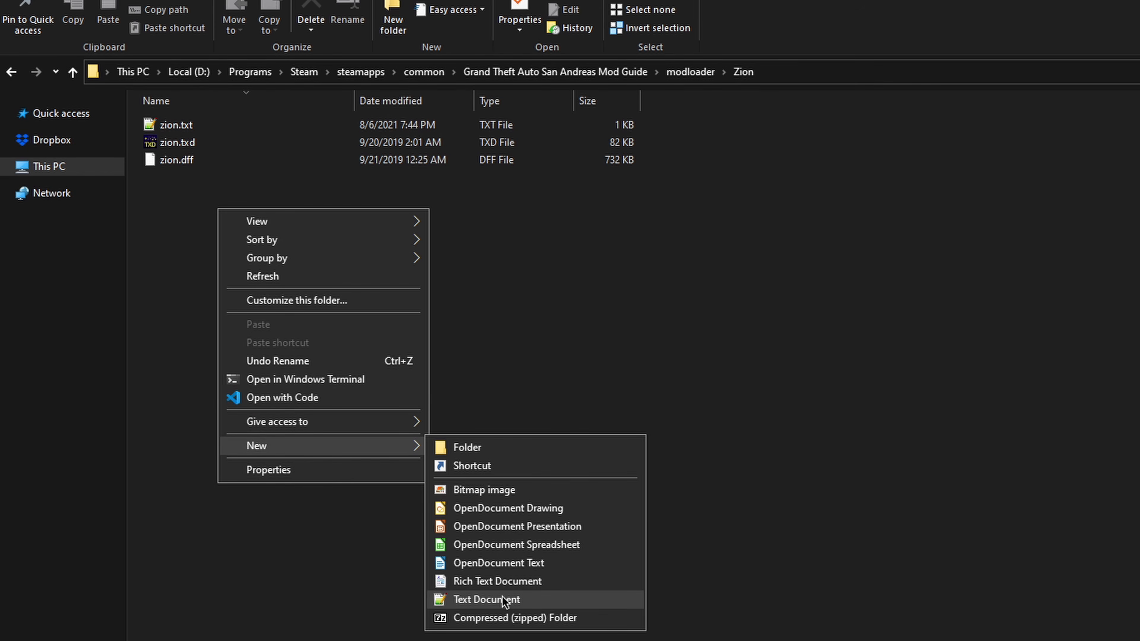
{"action": "left_click", "coordinate": [512, 601]}
{"action": "left_click", "coordinate": [343, 164]}
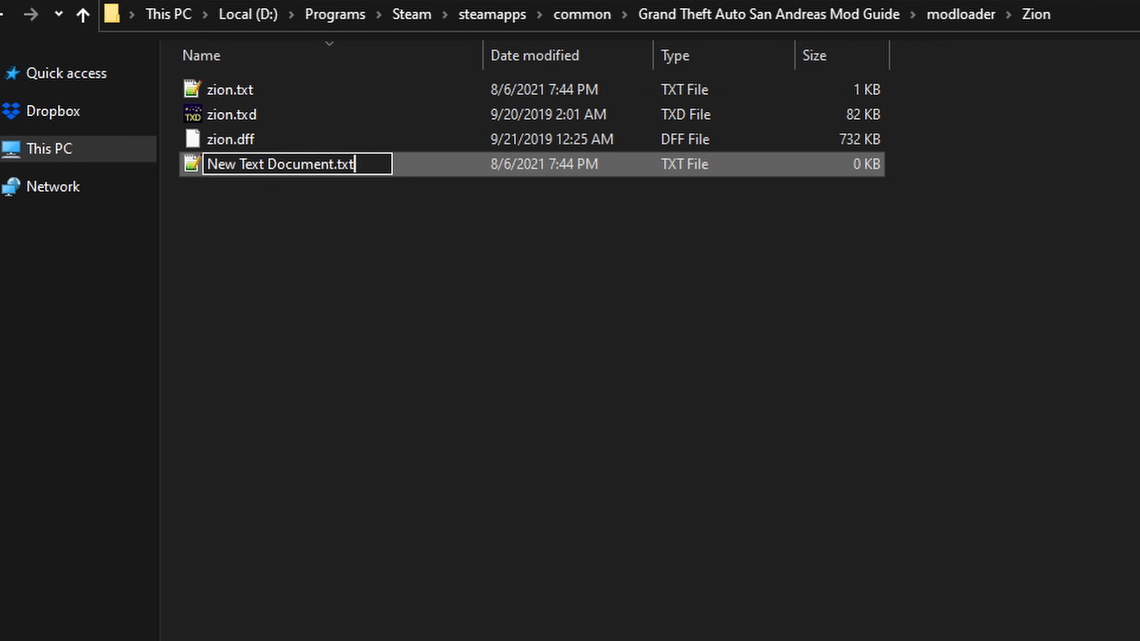
{"action": "key", "text": "ctrl+a"}
{"action": "key", "text": "BackSpace"}
{"action": "type", "text": "zi"}
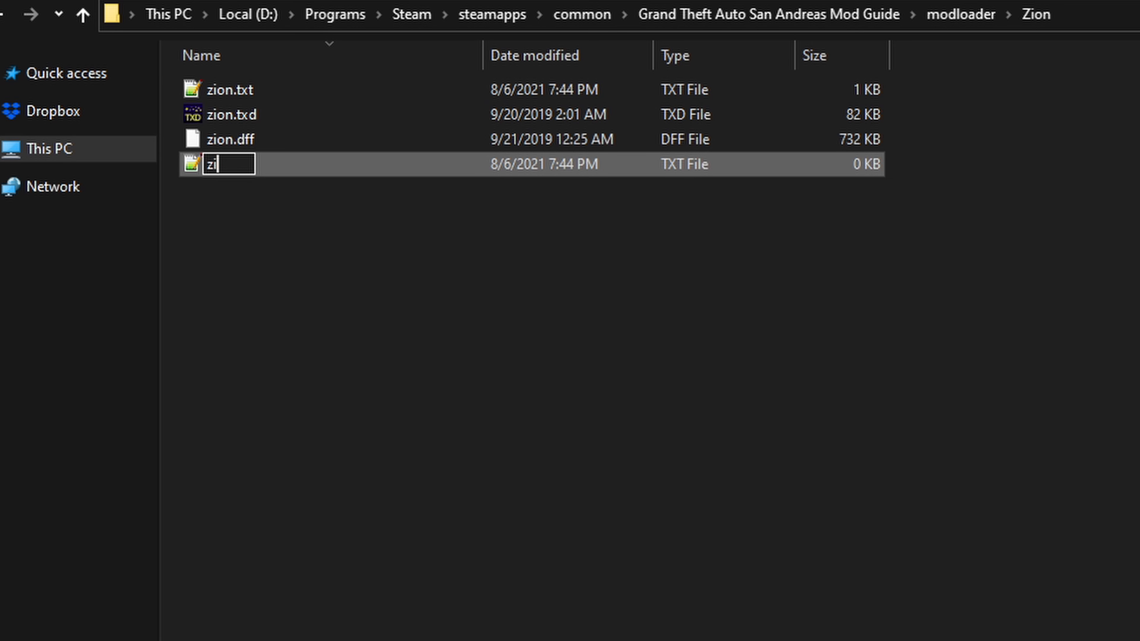
{"action": "type", "text": "on.fx"}
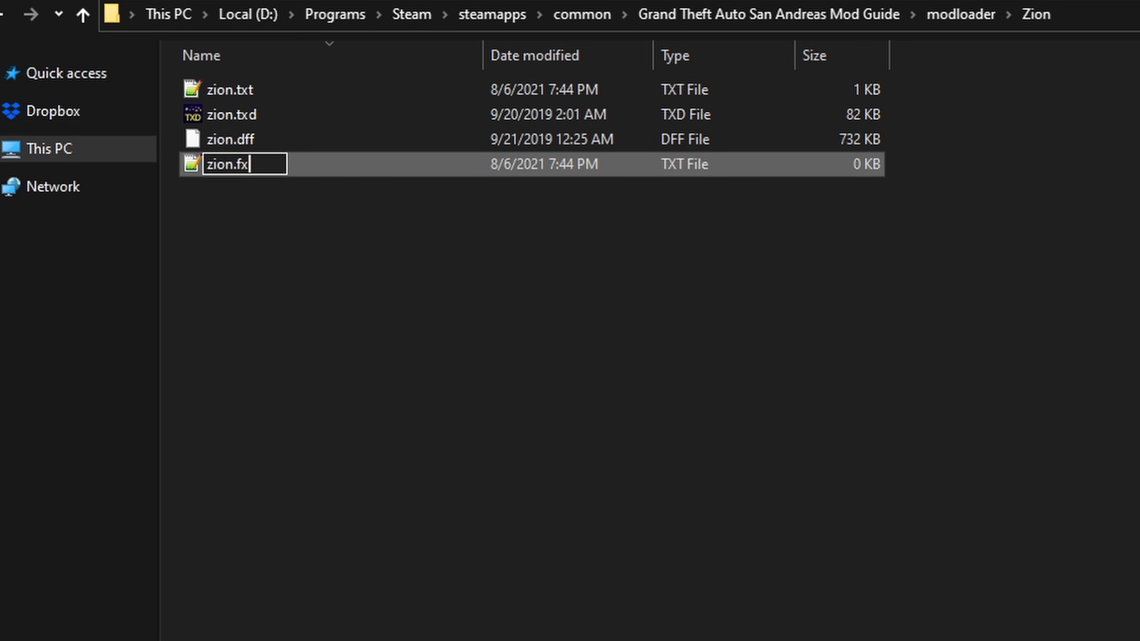
{"action": "type", "text": "t"}
{"action": "key", "text": "Return"}
{"action": "key", "text": "Return"}
{"action": "key", "text": "Return"}
Step: Open zion.fxt, write the line "ZION Zion" in it, save the file and close the editor
{"action": "type", "text": "ZION "}
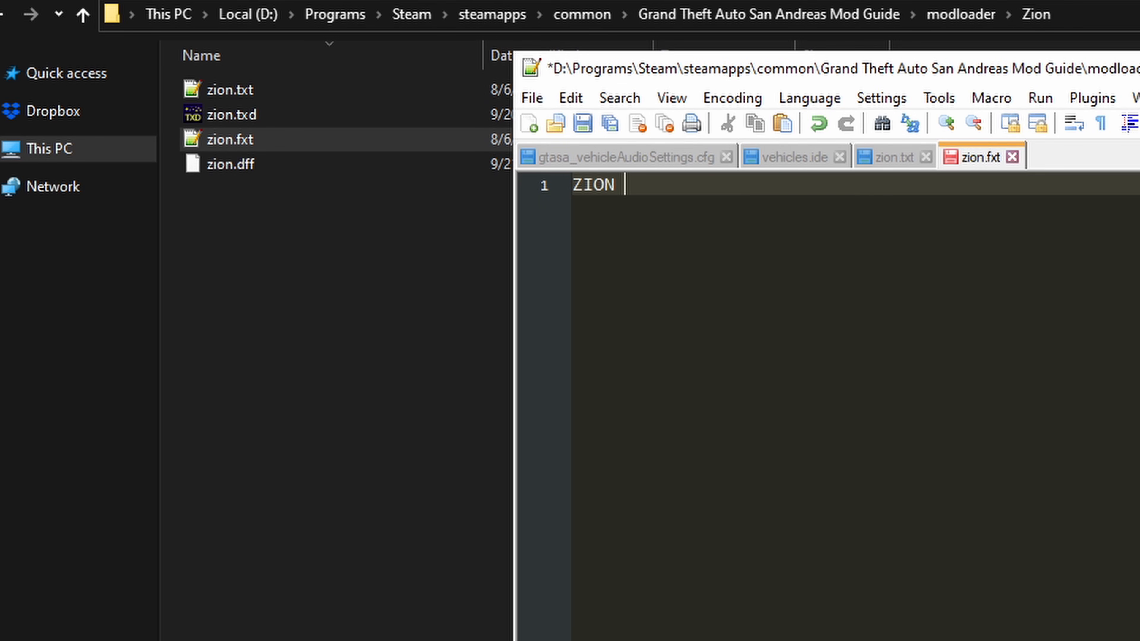
{"action": "type", "text": "Zion"}
{"action": "key", "text": "ctrl+s"}
{"action": "left_click", "coordinate": [770, 562]}
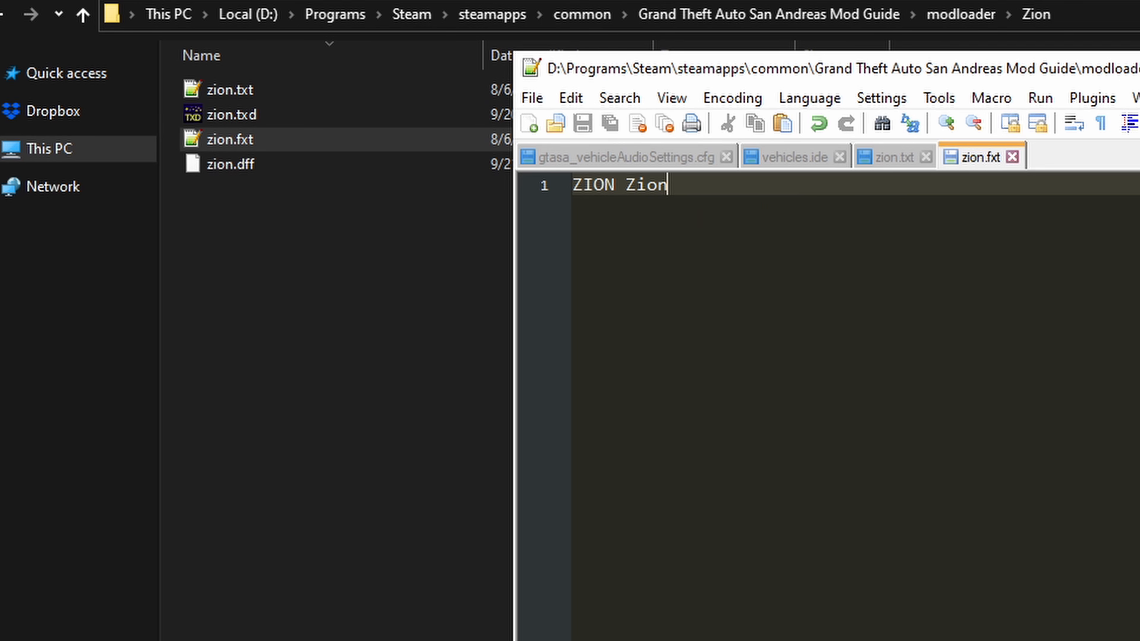
{"action": "left_click", "coordinate": [1139, 68]}
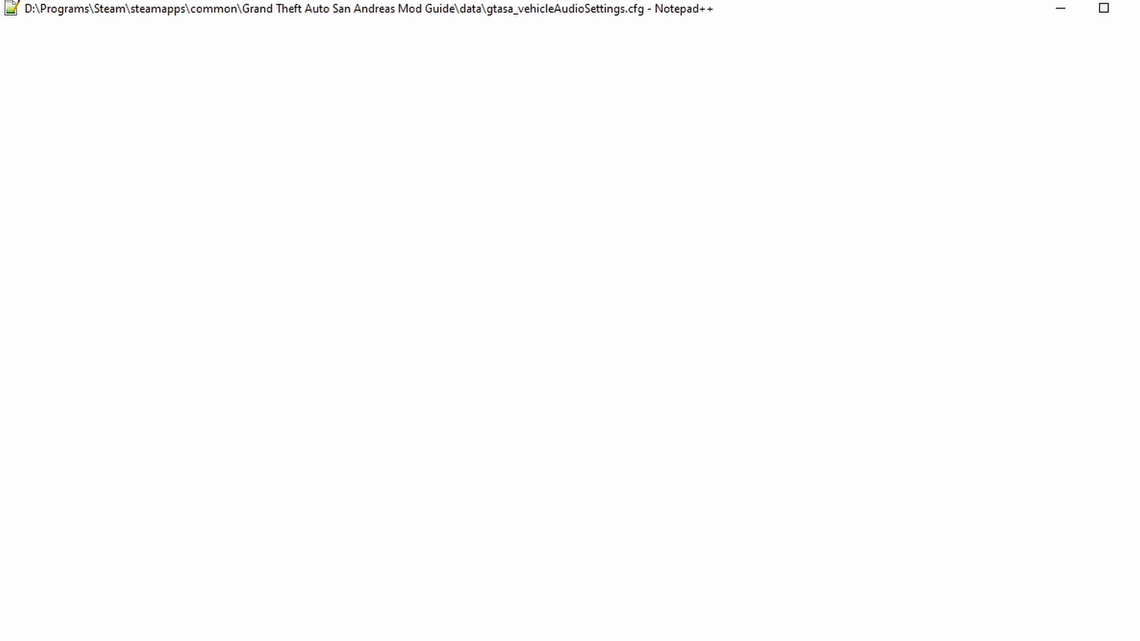
Step: Find the sentinel entry in the data folder's gtasa_vehicleAudioSettings.cfg and copy its line
{"action": "left_click", "coordinate": [268, 209]}
{"action": "key", "text": "ctrl+f"}
{"action": "type", "text": "sentine"}
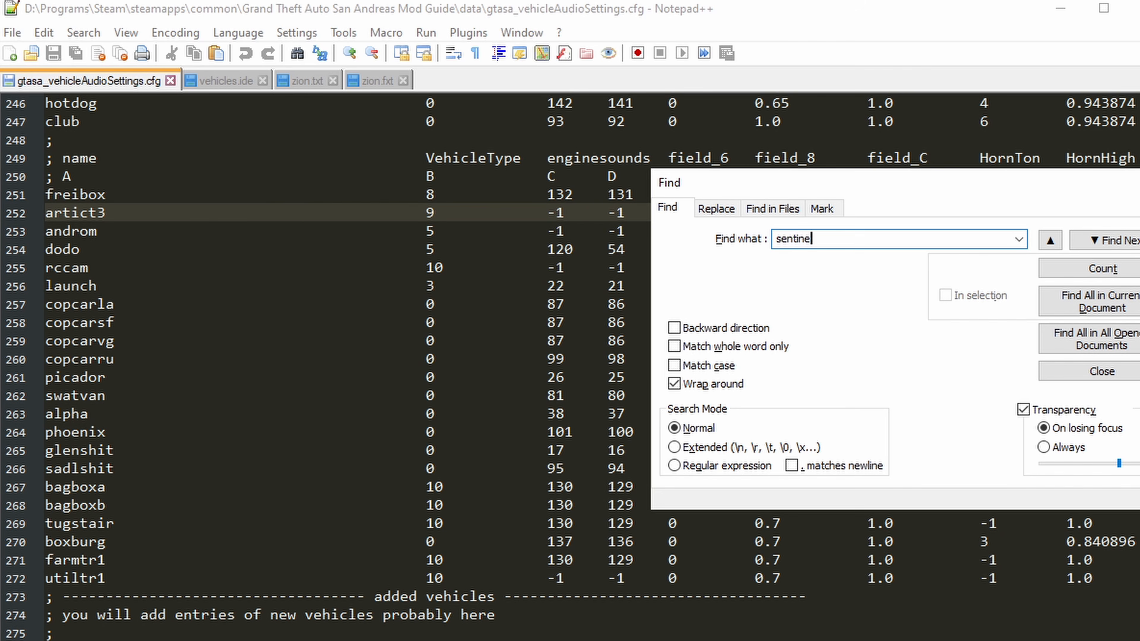
{"action": "type", "text": "l"}
{"action": "key", "text": "Return"}
{"action": "key", "text": "Escape"}
{"action": "left_click_drag", "start_coordinate": [47, 360], "coordinate": [48, 372]}
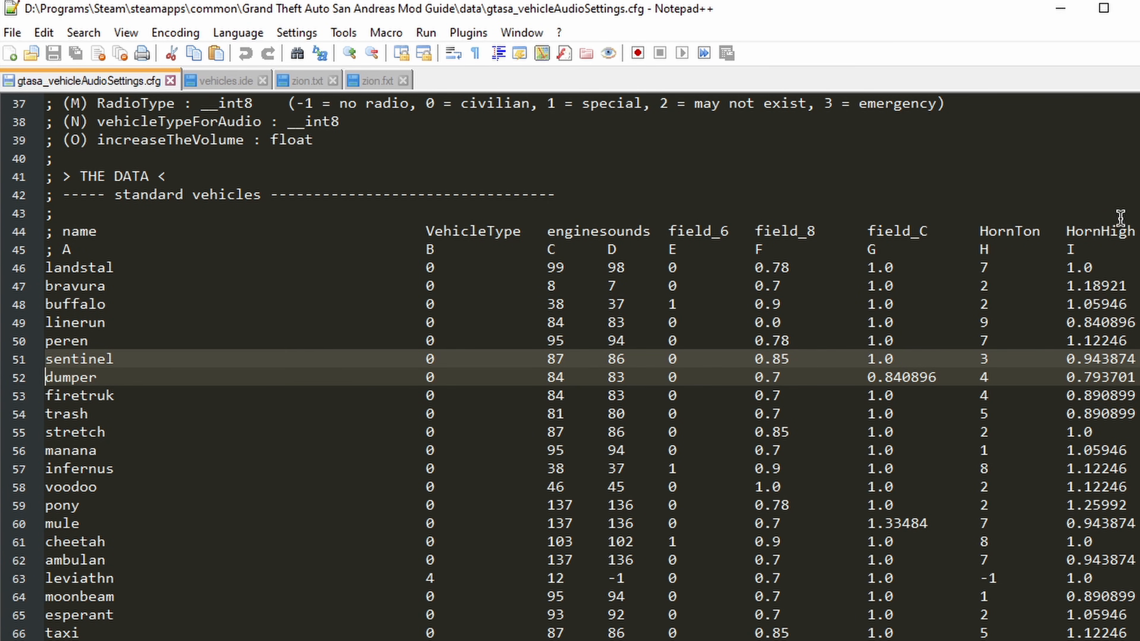
Step: Paste the copied sentinel audio line below the burger entry in the added vehicles section
{"action": "left_click_drag", "start_coordinate": [1139, 206], "coordinate": [1138, 608]}
{"action": "left_click", "coordinate": [70, 288]}
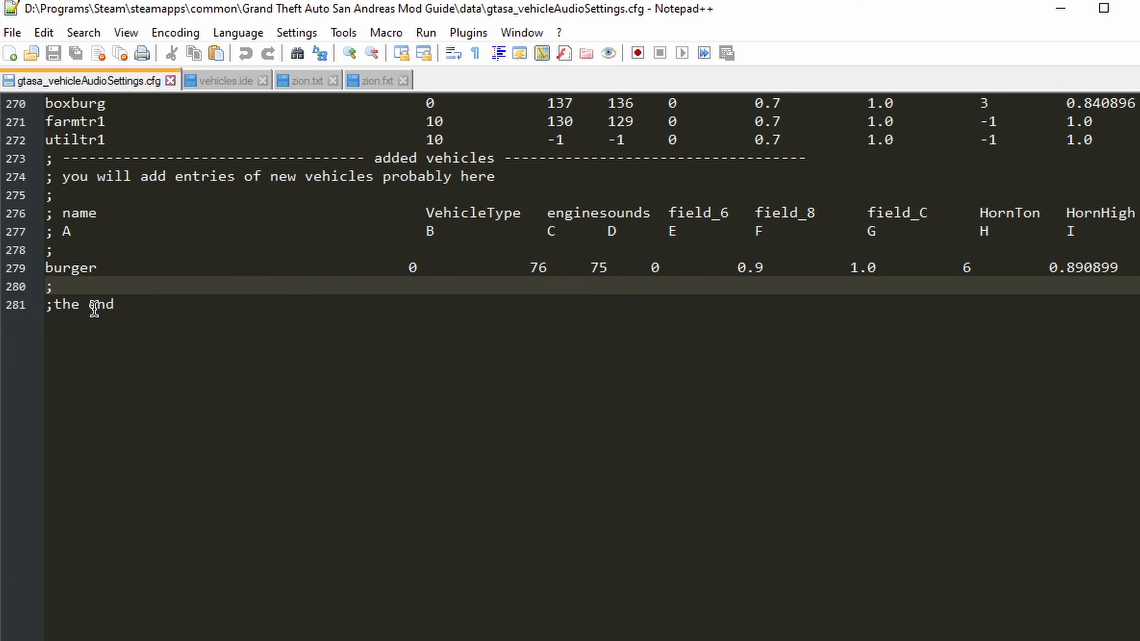
{"action": "key", "text": "Return"}
{"action": "key", "text": "ctrl+v"}
{"action": "key", "text": "BackSpace"}
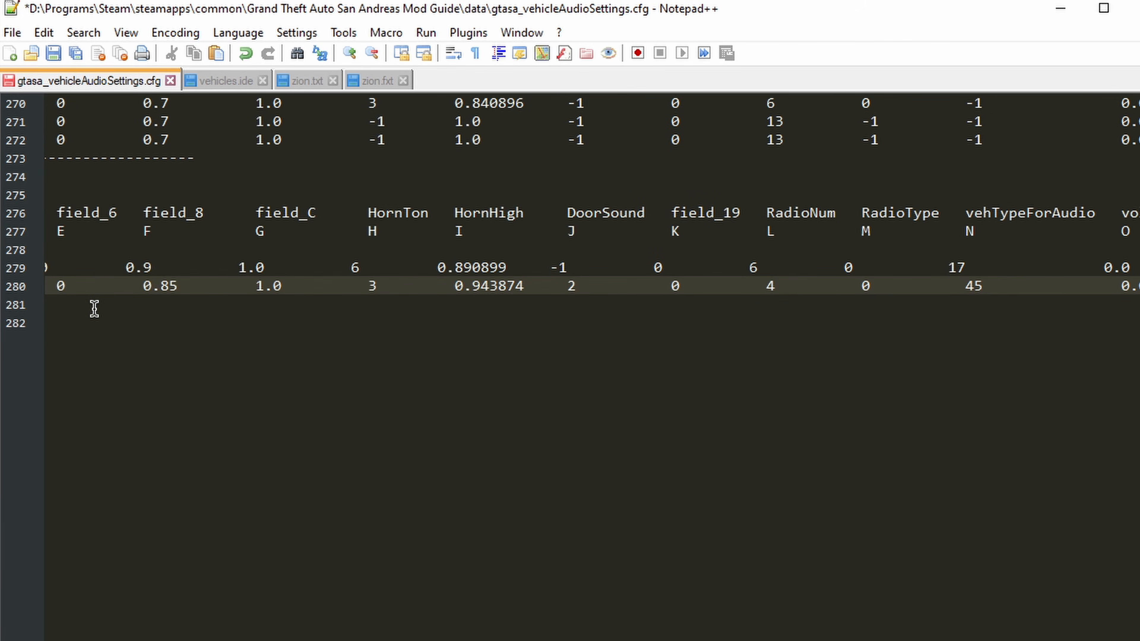
Step: Change the pasted audio entry's vehicle name to zion and save gtasa_vehicleAudioSettings.cfg
{"action": "key", "text": "Up"}
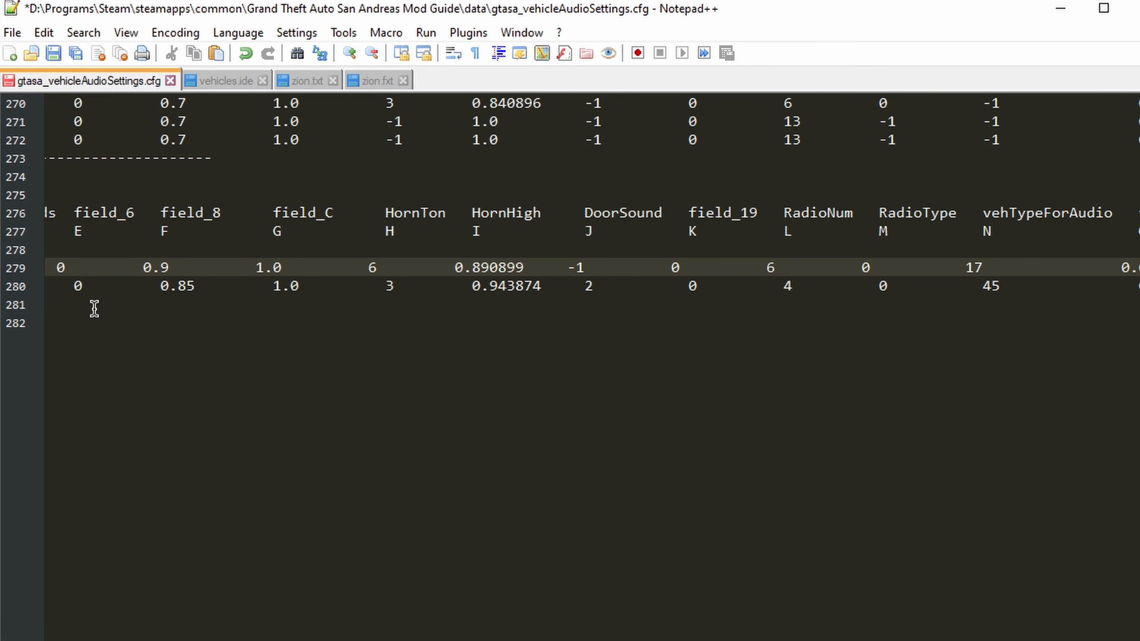
{"action": "key", "text": "Right"}
{"action": "key", "text": "ctrl+shift+Right"}
{"action": "type", "text": "zion"}
{"action": "key", "text": "ctrl+s"}
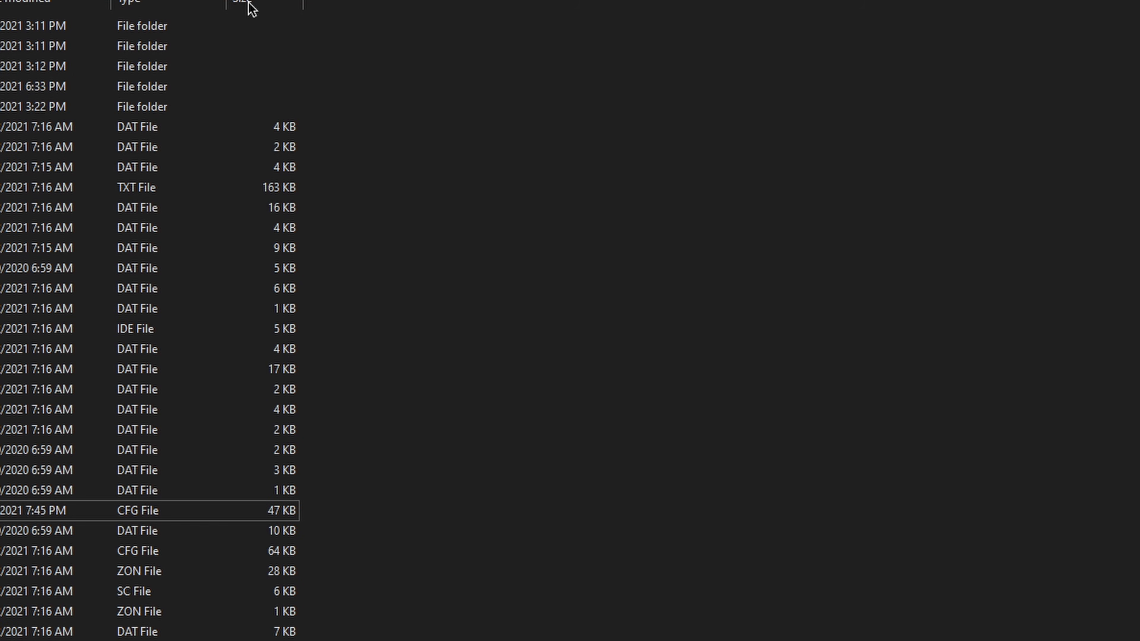
Step: Return to the main game folder, launch Grand Theft Auto San Andreas and skip past its opening screen
{"action": "key", "text": "alt+Up"}
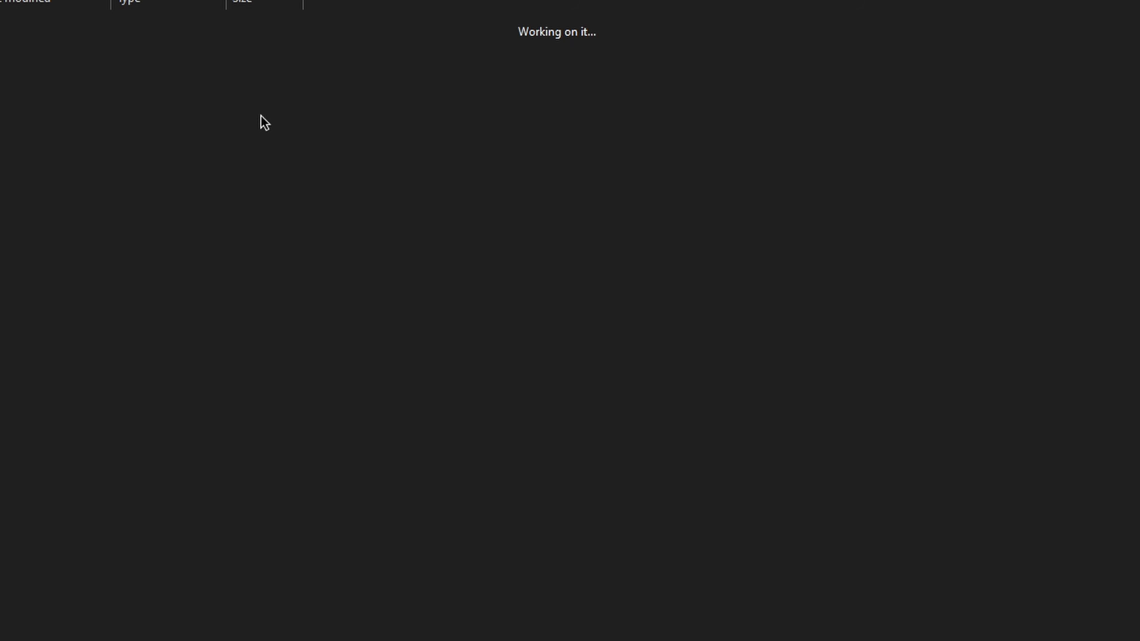
{"action": "left_click", "coordinate": [133, 381]}
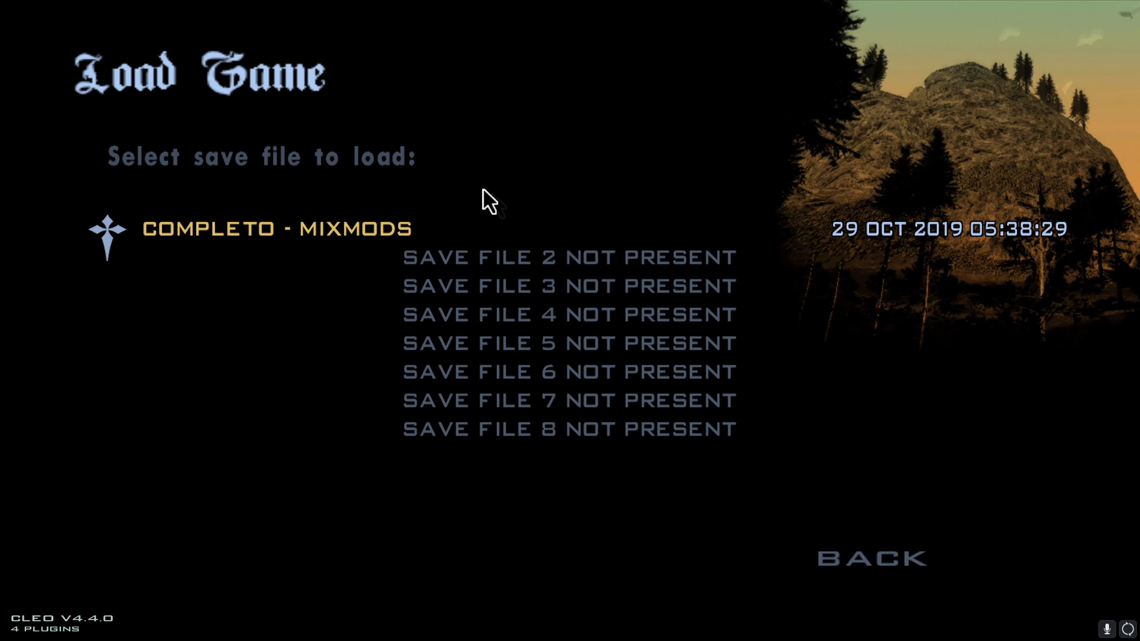
{"action": "left_click", "coordinate": [485, 198]}
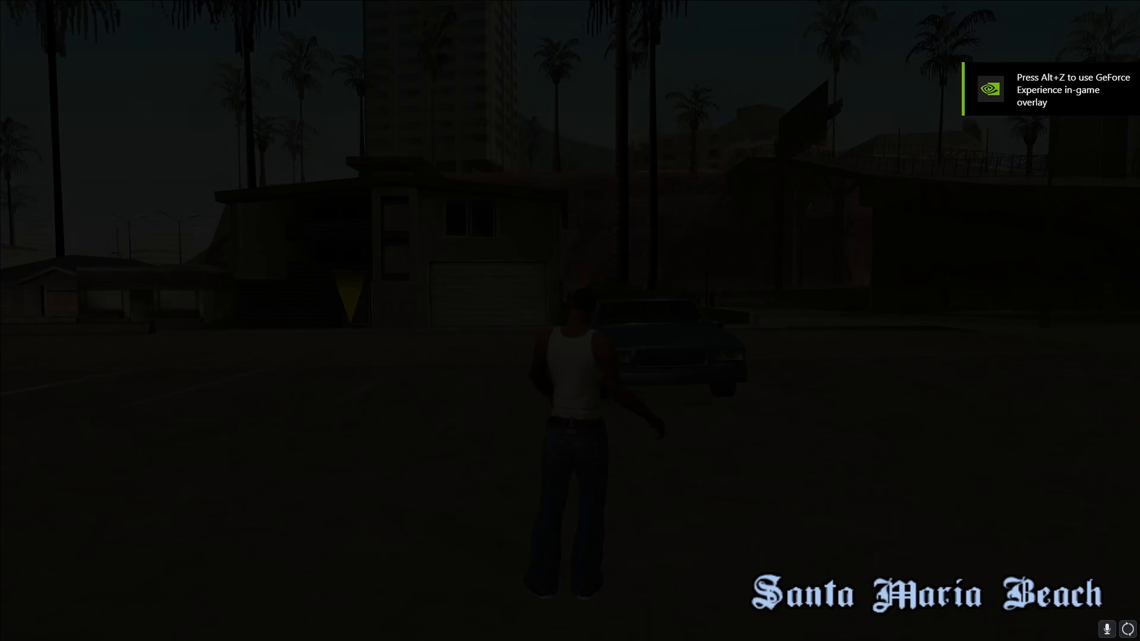
Step: Spawn the vehicle with ID 12501 through the RZL-Trainer's vehicle spawning by entering its ID
{"action": "key", "text": "F7"}
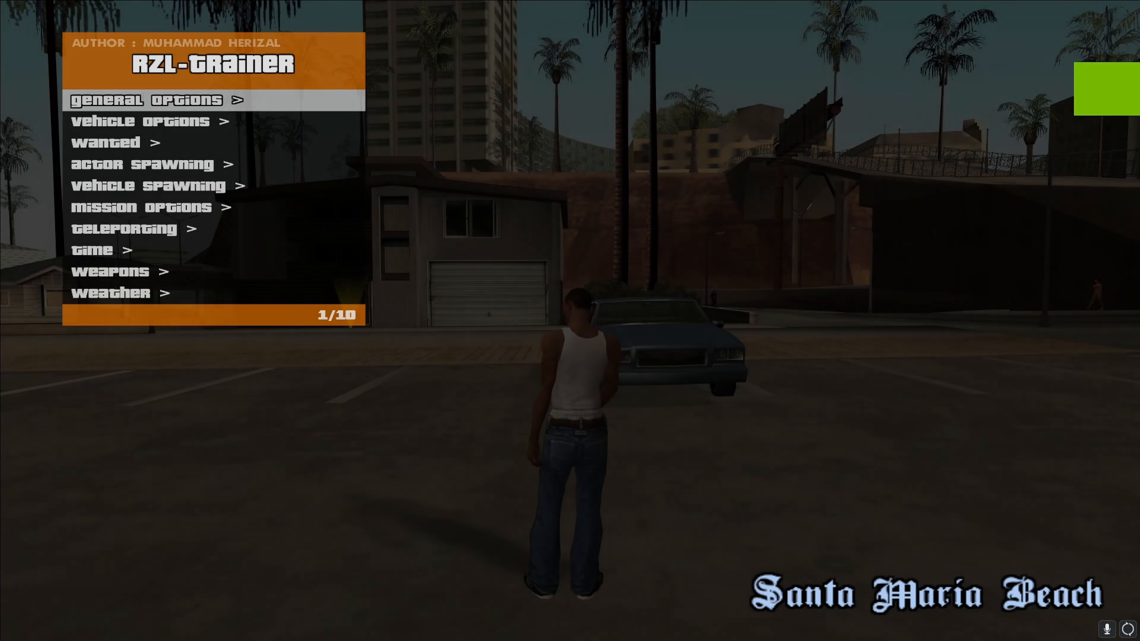
{"action": "key", "text": "Down"}
{"action": "key", "text": "Down"}
{"action": "key", "text": "Down"}
{"action": "key", "text": "Down"}
{"action": "key", "text": "Return"}
{"action": "key", "text": "Up"}
{"action": "key", "text": "Up"}
{"action": "key", "text": "Up"}
{"action": "key", "text": "Up"}
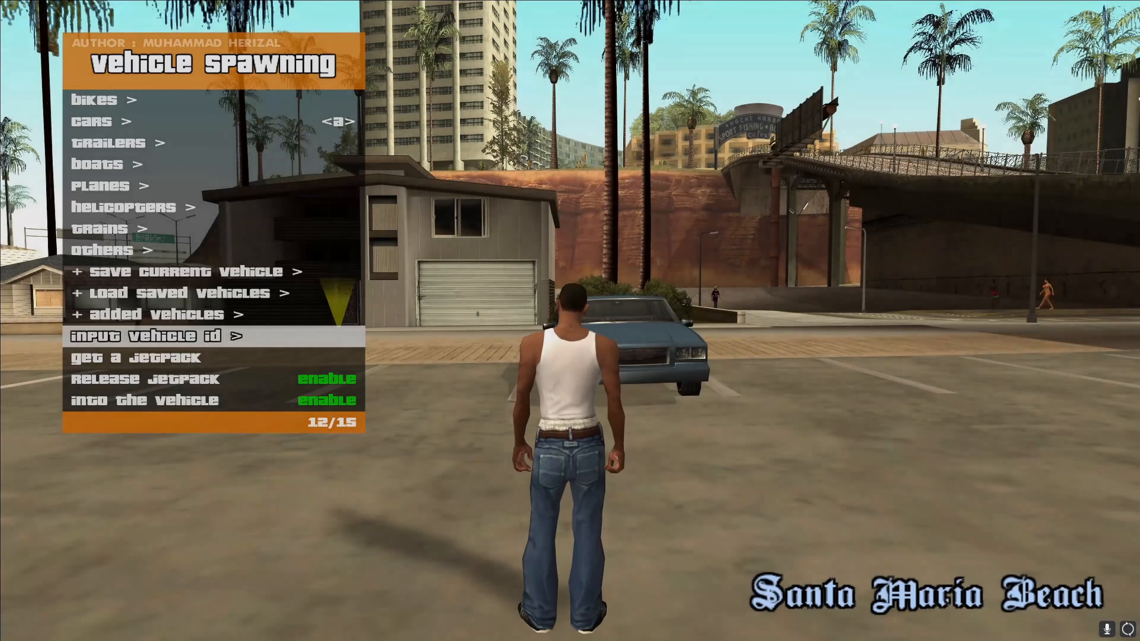
{"action": "key", "text": "Return"}
{"action": "type", "text": "12501"}
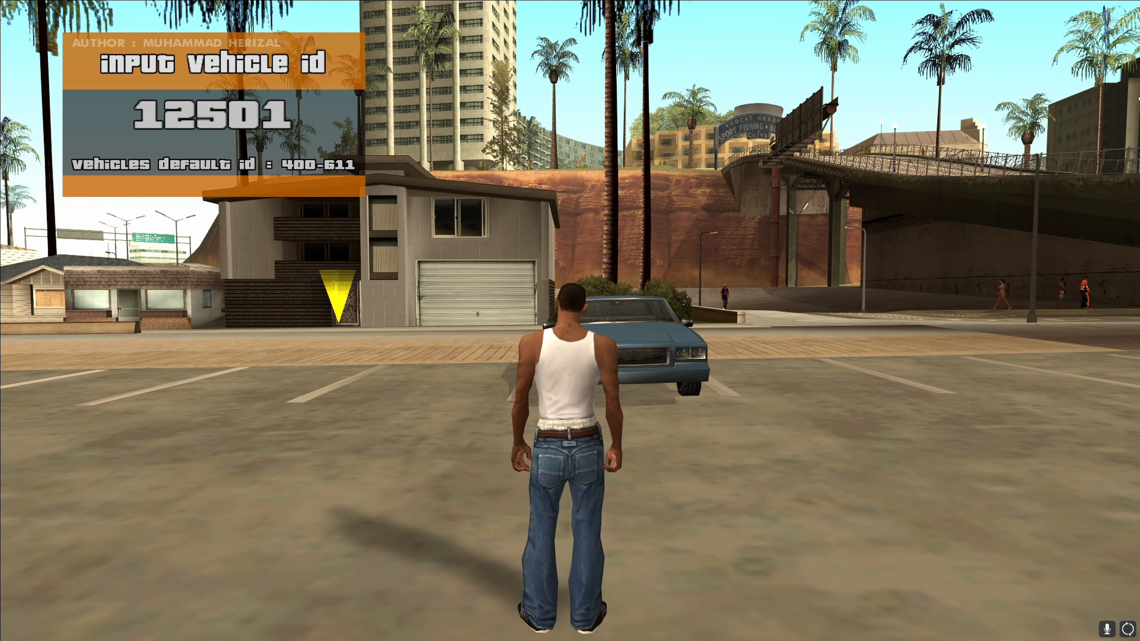
{"action": "key", "text": "Return"}
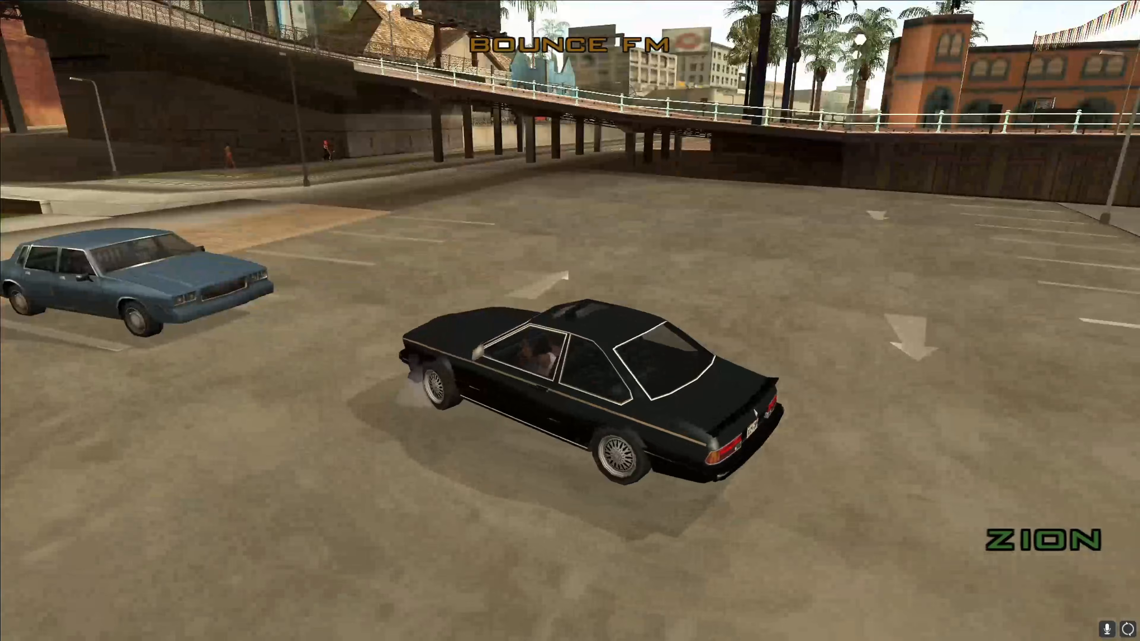
Step: Test-drive the spawned Zion around the parking lot
{"action": "key", "text": "w"}
{"action": "key", "text": "d"}
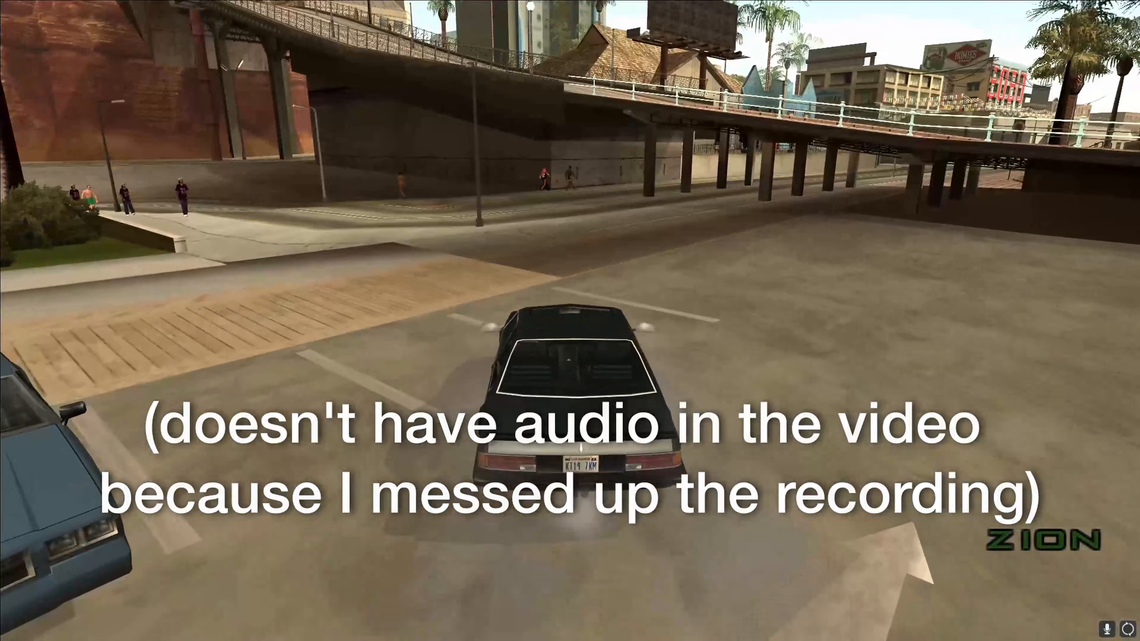
{"action": "key", "text": "Return"}
{"action": "key", "text": "Return"}
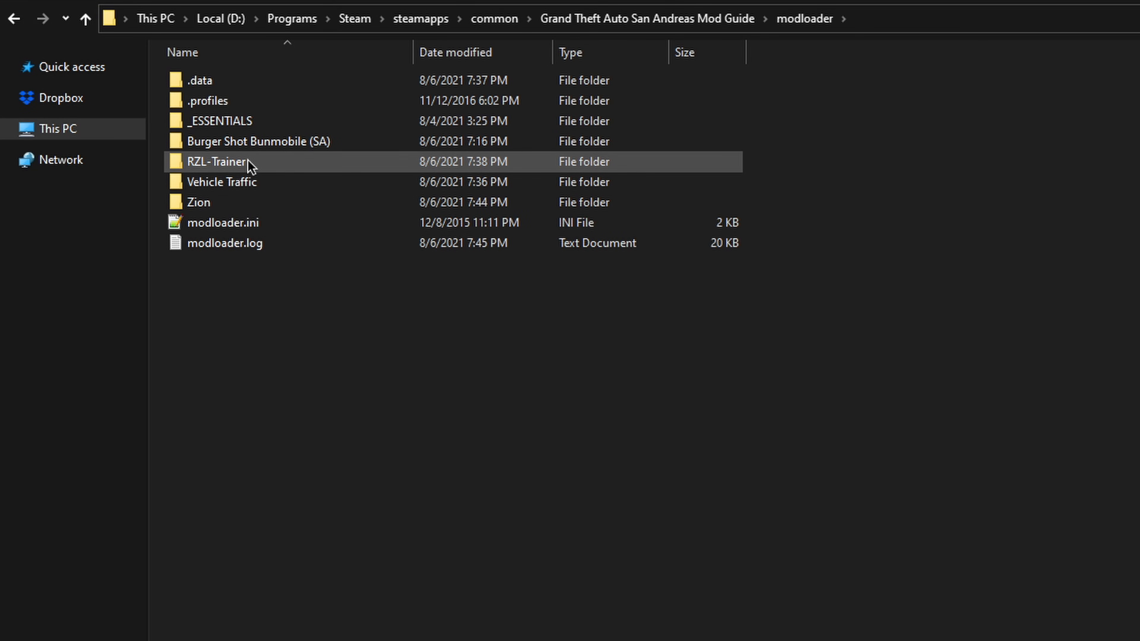
Step: Switch to File Explorer and open burger.txt from the Burger Shot Bunmobile (SA) folder in modloader
{"action": "double_click", "coordinate": [251, 142]}
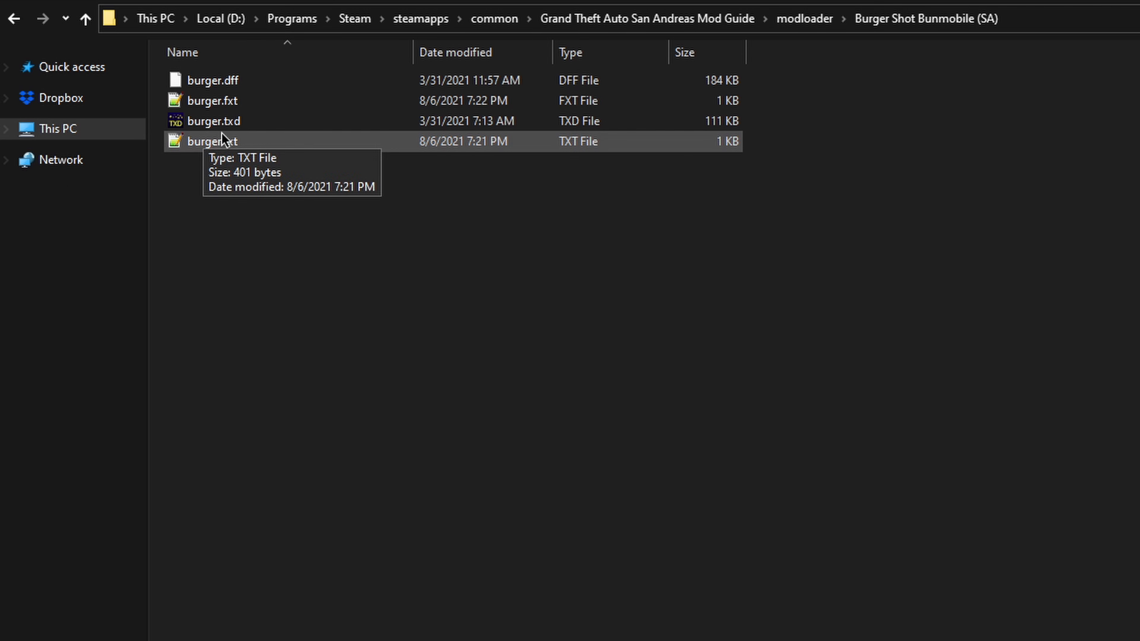
{"action": "left_click", "coordinate": [184, 144]}
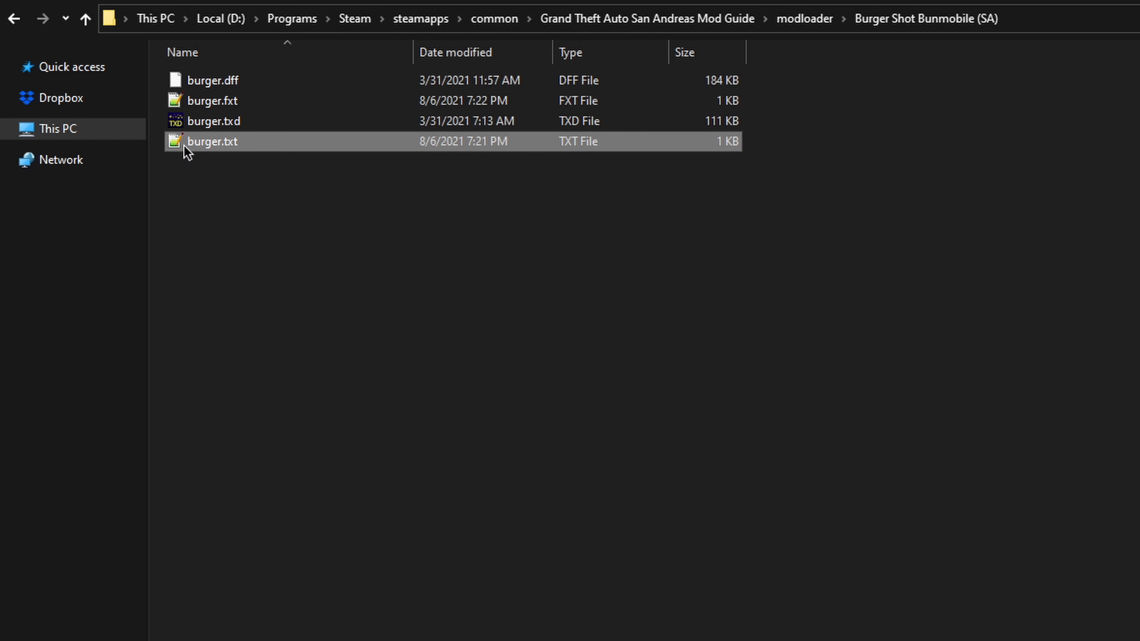
{"action": "double_click", "coordinate": [183, 145]}
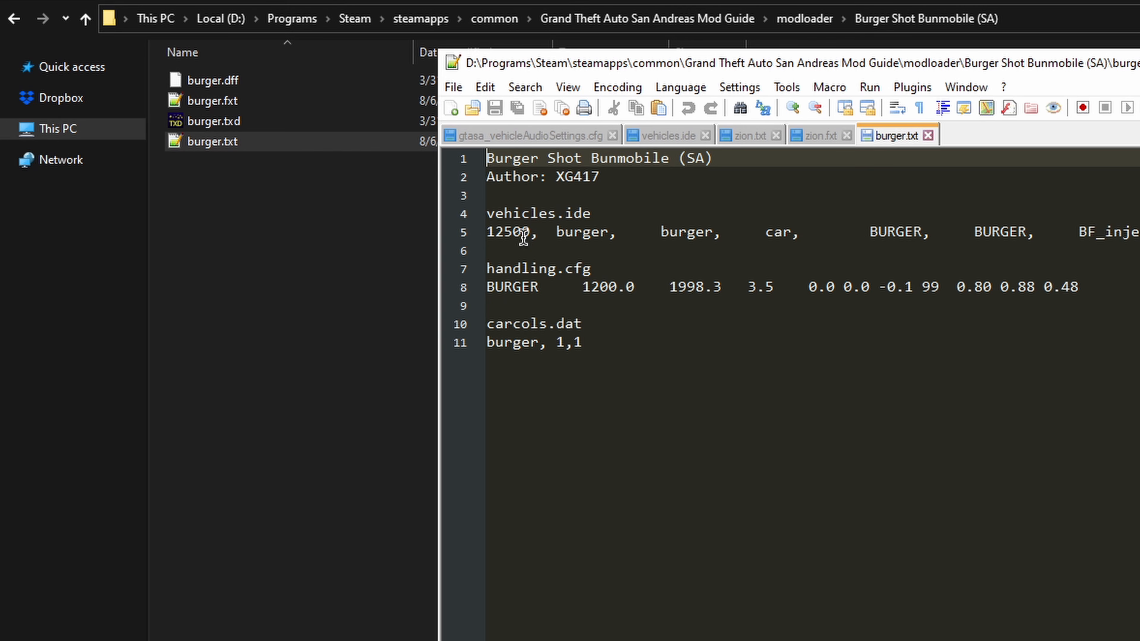
Step: Try the vehicle-type prefixes "!", "%" and "$" in turn, each followed by a space, before BURGER in the handling.cfg line
{"action": "left_click", "coordinate": [489, 287]}
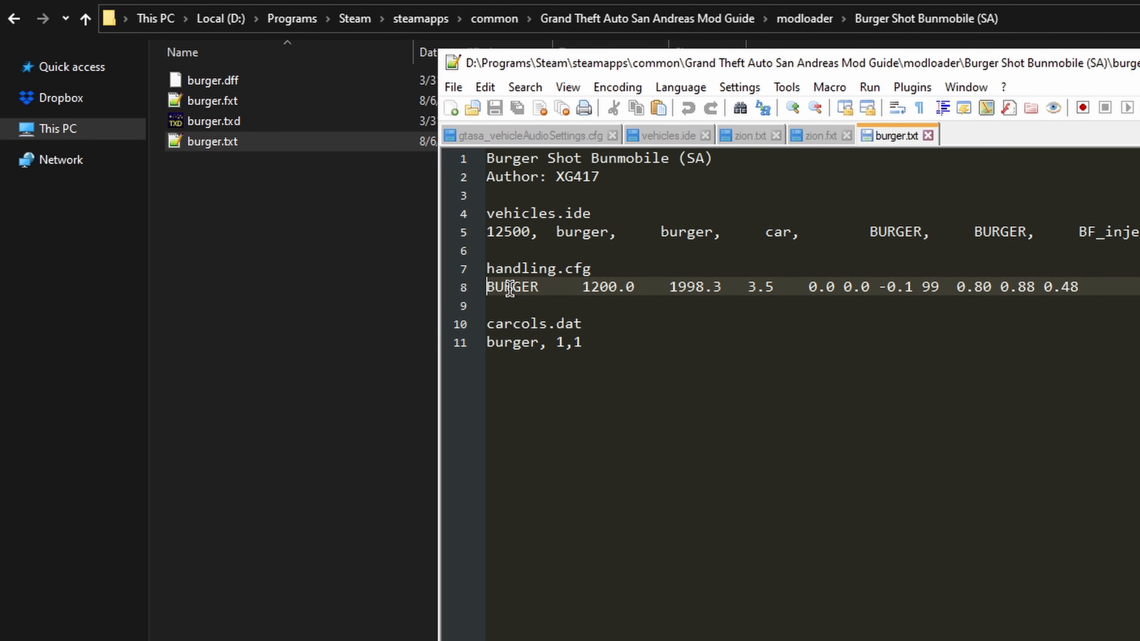
{"action": "type", "text": "!"}
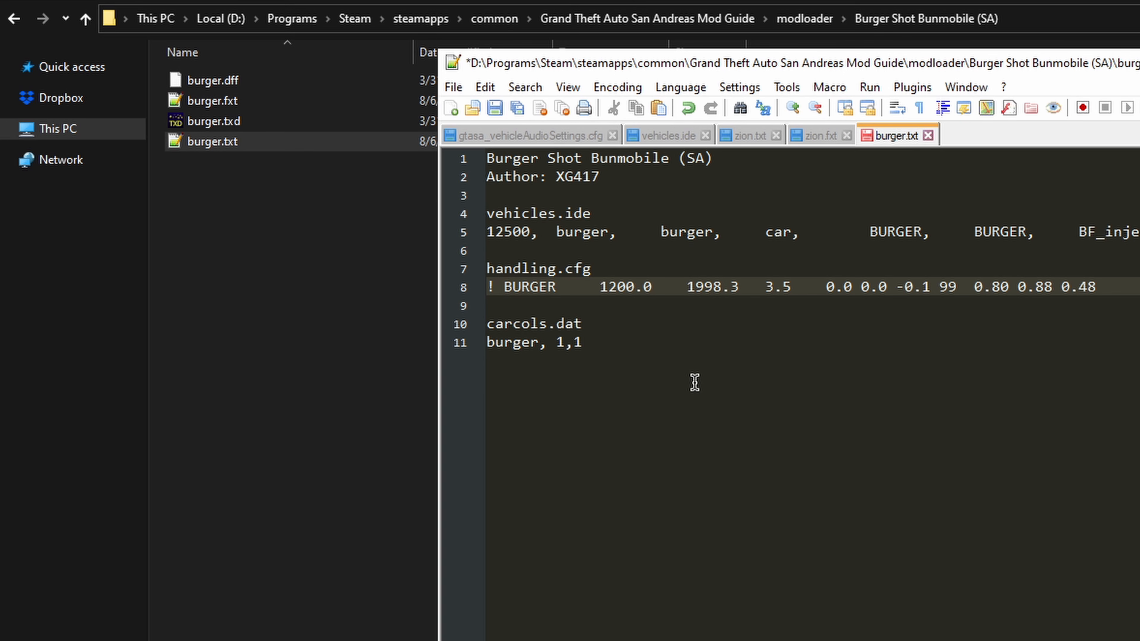
{"action": "key", "text": "BackSpace"}
{"action": "key", "text": "BackSpace"}
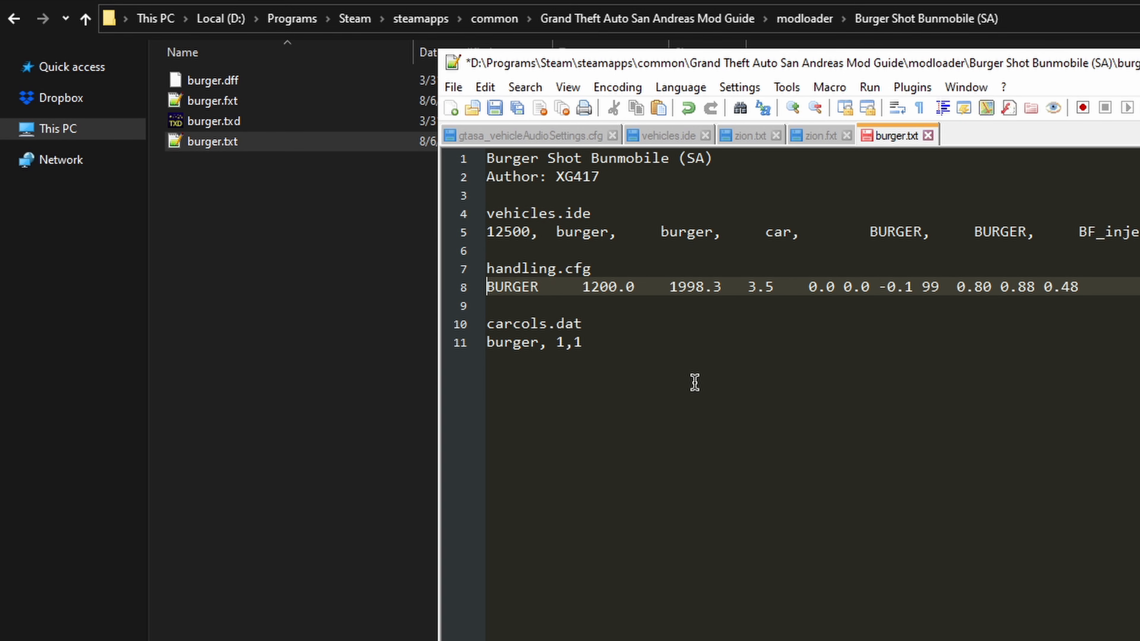
{"action": "type", "text": "%"}
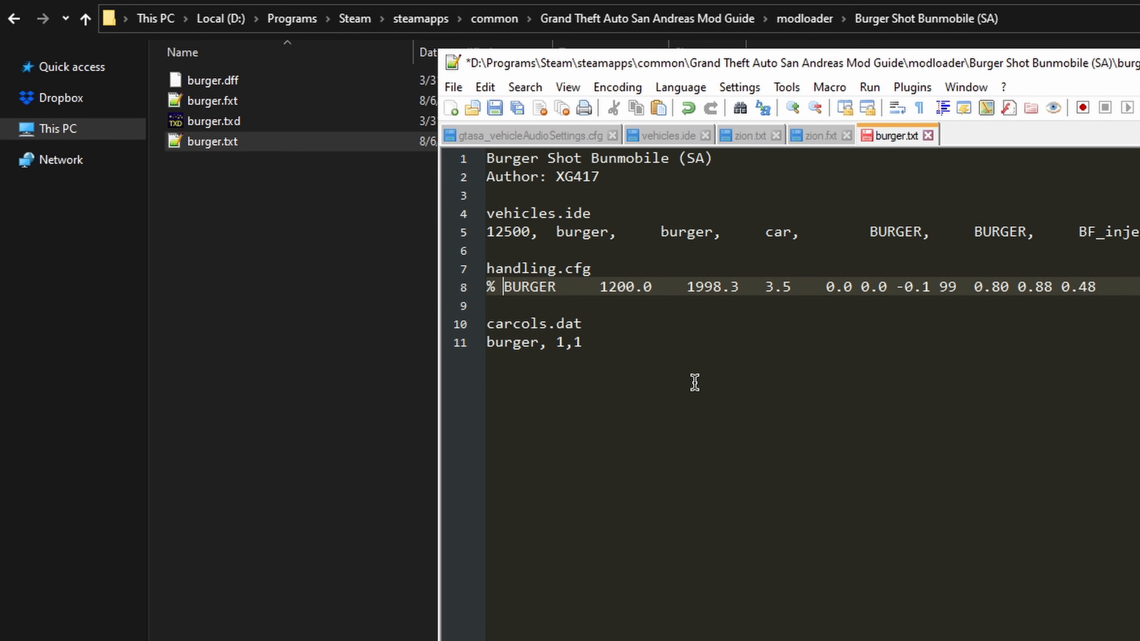
{"action": "key", "text": "BackSpace"}
{"action": "key", "text": "BackSpace"}
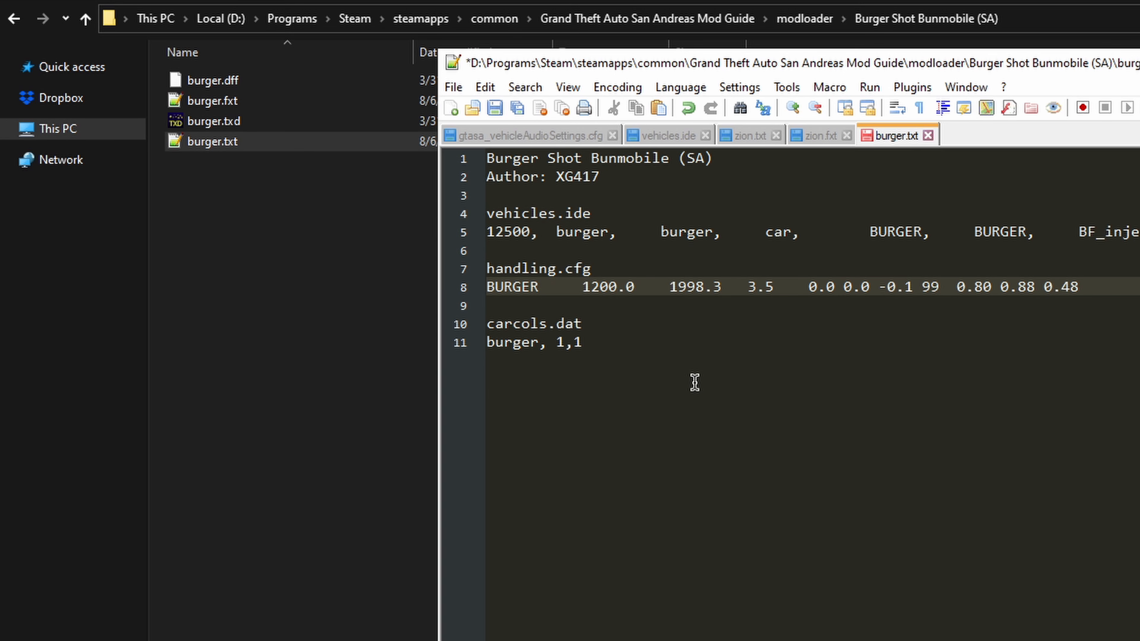
{"action": "type", "text": "$"}
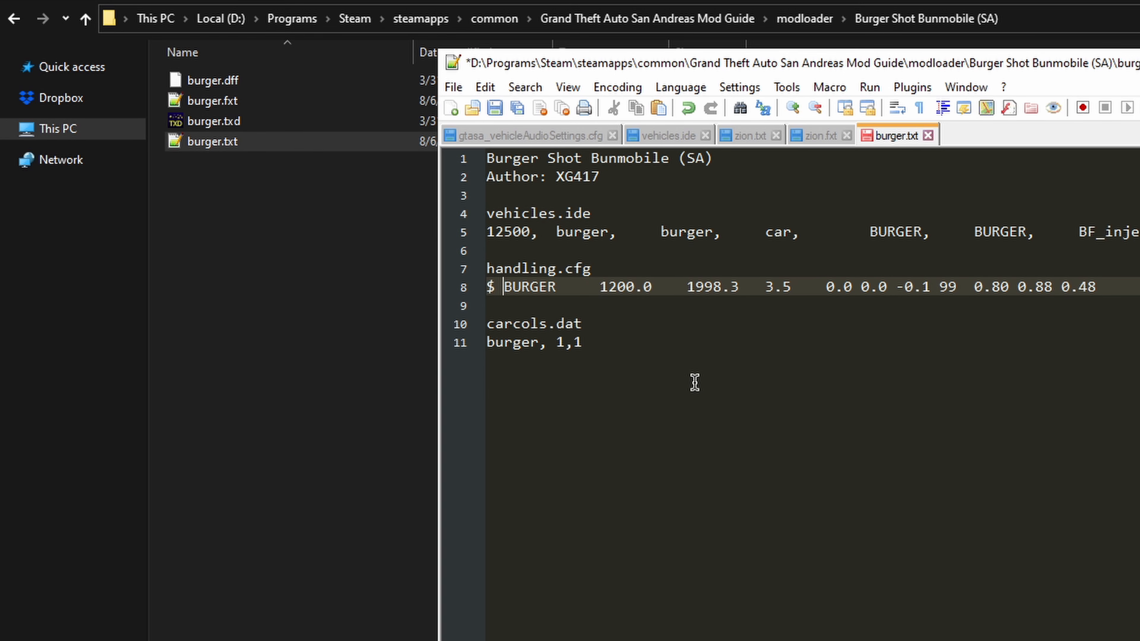
Step: Open fastman92limitAdjuster_GTASA.ini from the main game folder and find the "number of bike" lines setting
{"action": "key", "text": "alt+Tab"}
{"action": "left_click", "coordinate": [647, 19]}
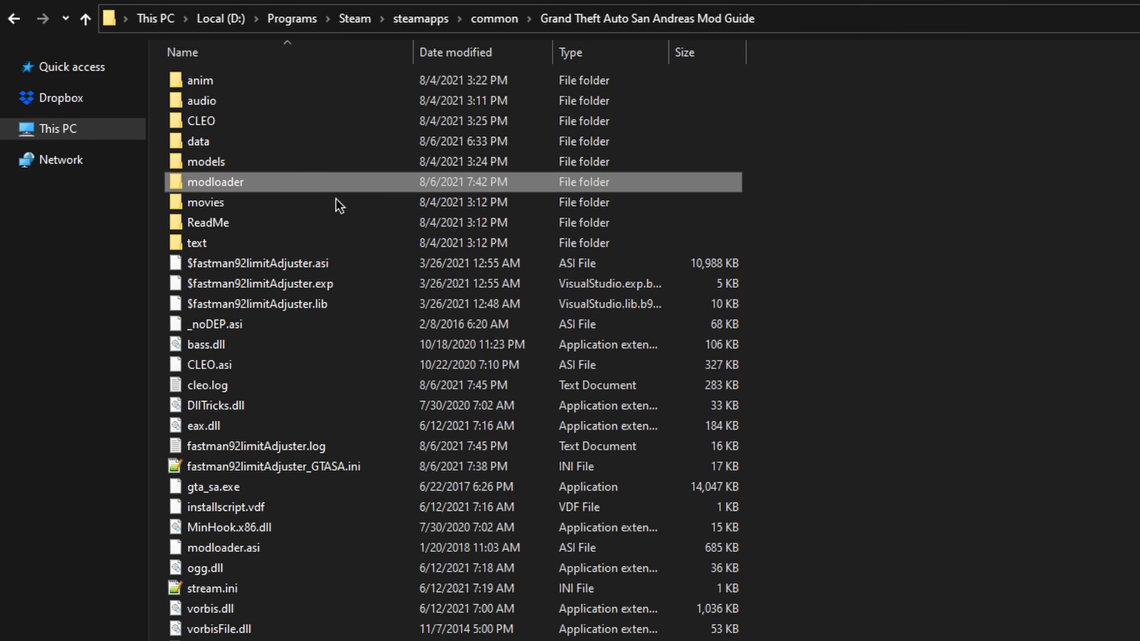
{"action": "double_click", "coordinate": [262, 468]}
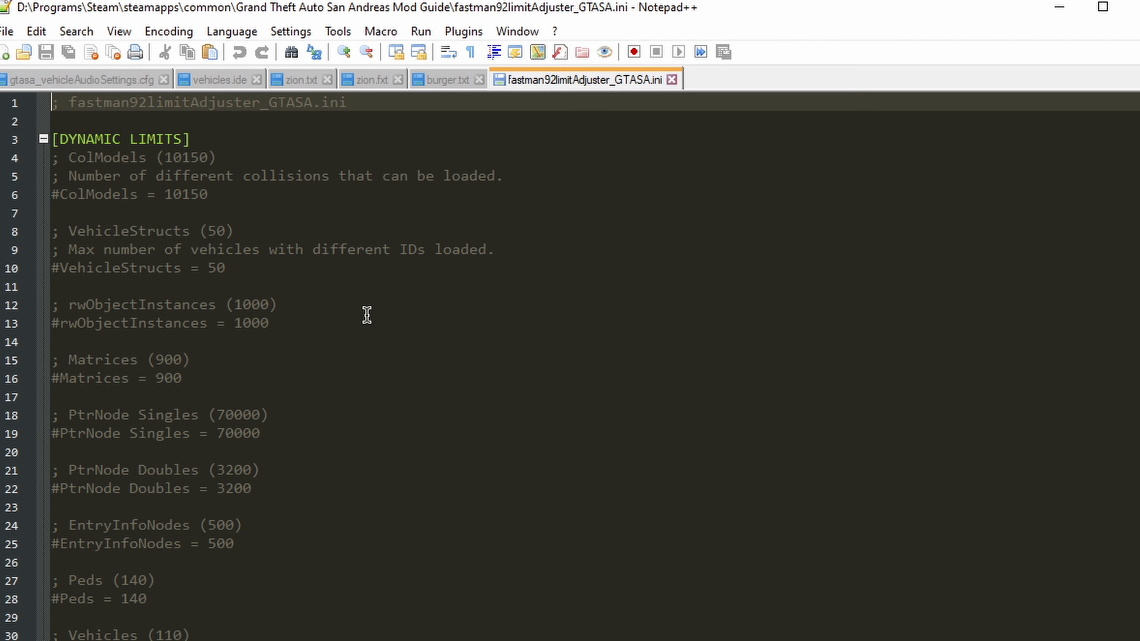
{"action": "double_click", "coordinate": [357, 250]}
{"action": "key", "text": "ctrl+f"}
{"action": "type", "text": "nu"}
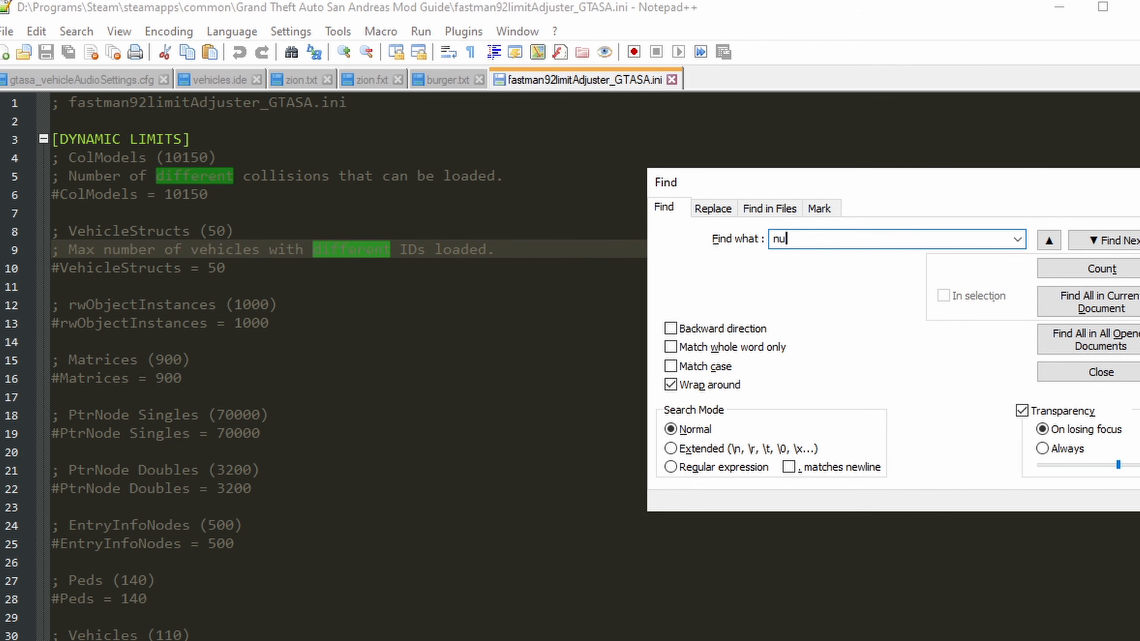
{"action": "type", "text": "mber of bike"}
{"action": "key", "text": "Return"}
{"action": "key", "text": "Escape"}
{"action": "key", "text": "Down"}
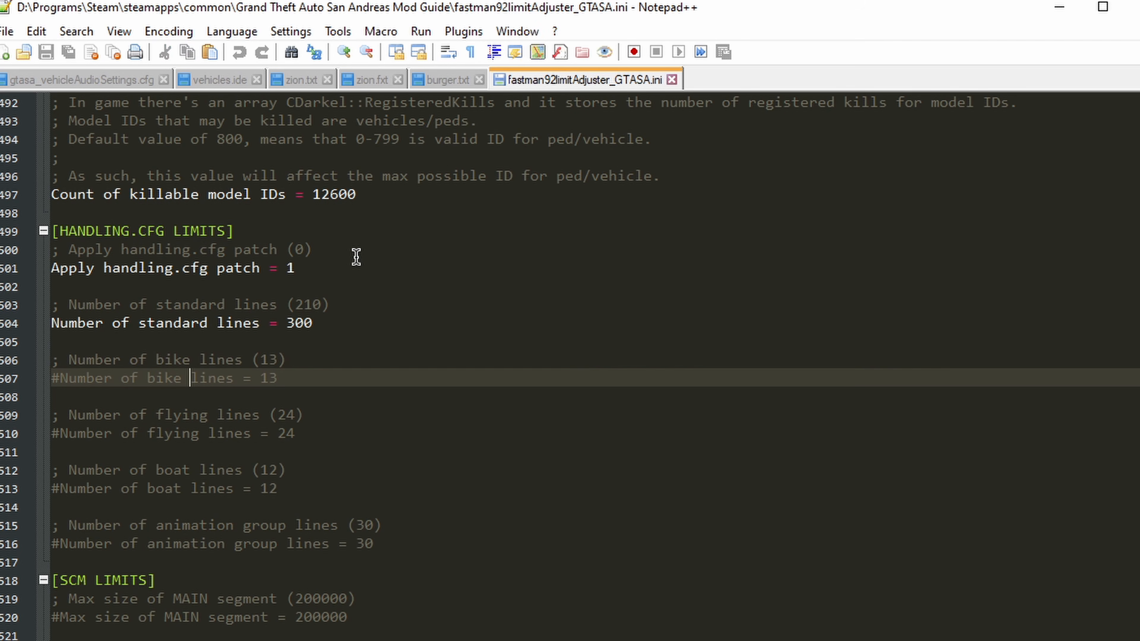
Step: Uncomment the settings for the number of bike, flying and boat lines under HANDLING.CFG LIMITS
{"action": "key", "text": "BackSpace"}
{"action": "key", "text": "Down"}
{"action": "key", "text": "Down"}
{"action": "key", "text": "Down"}
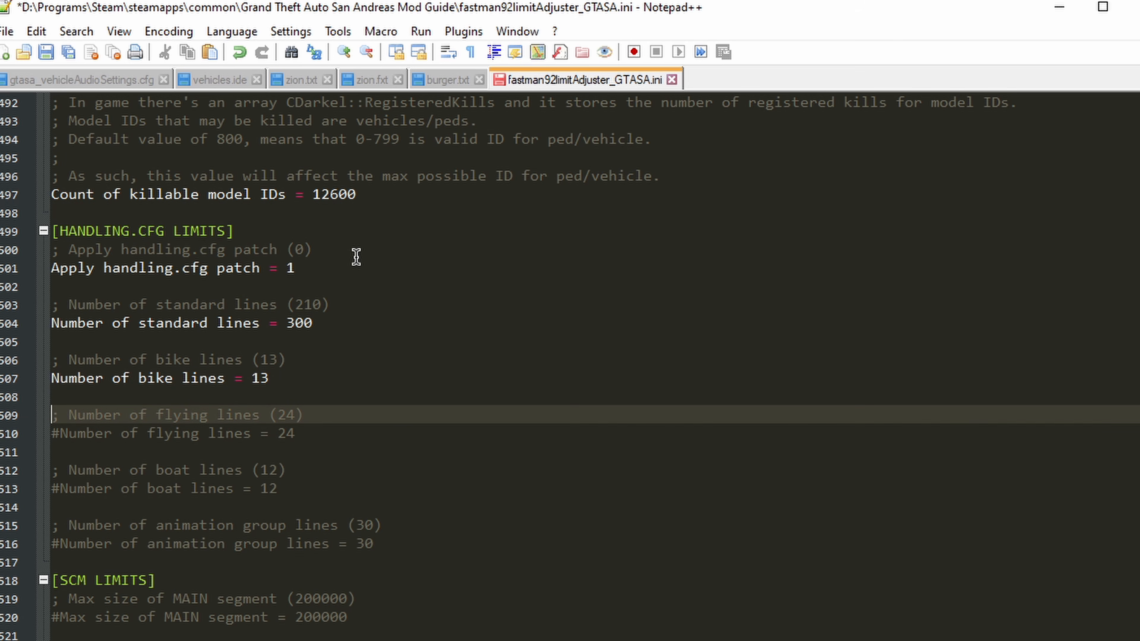
{"action": "key", "text": "Delete"}
{"action": "key", "text": "Down"}
{"action": "key", "text": "Down"}
{"action": "key", "text": "Down"}
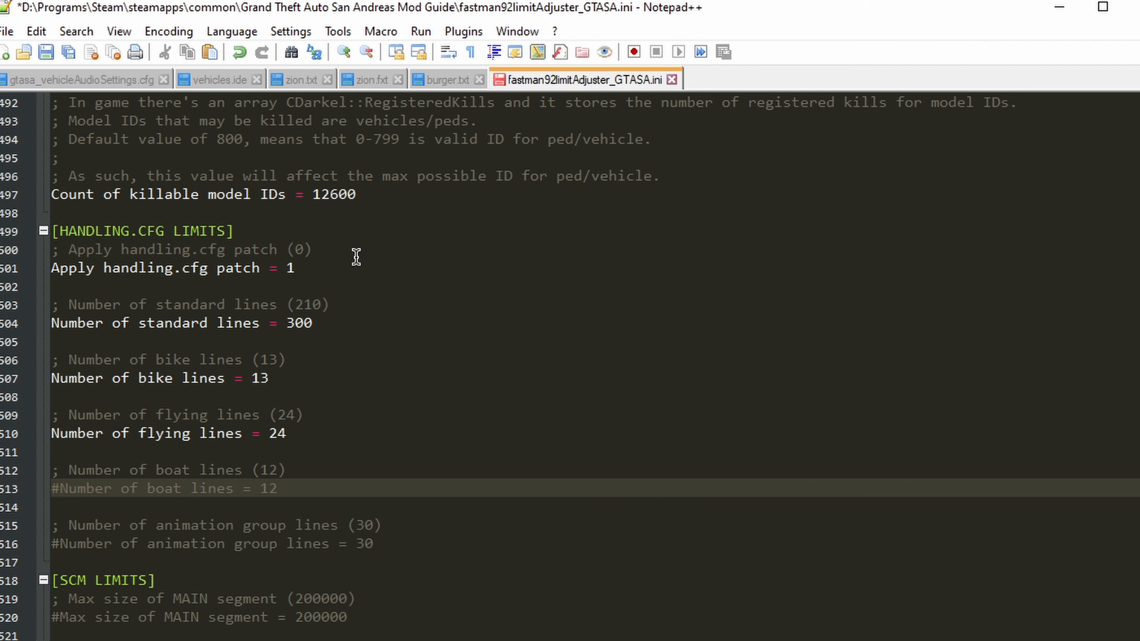
{"action": "key", "text": "Delete"}
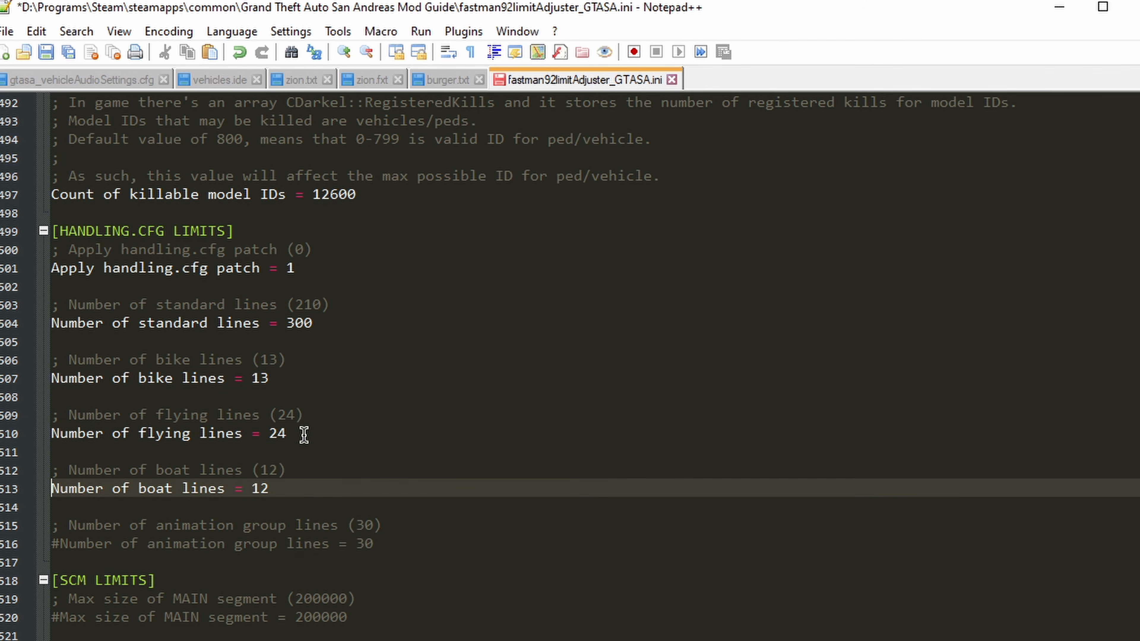
Step: Set the number of bike lines to 20 and flying lines to 30, and save the file
{"action": "left_click_drag", "start_coordinate": [313, 323], "coordinate": [287, 327]}
{"action": "left_click", "coordinate": [285, 379]}
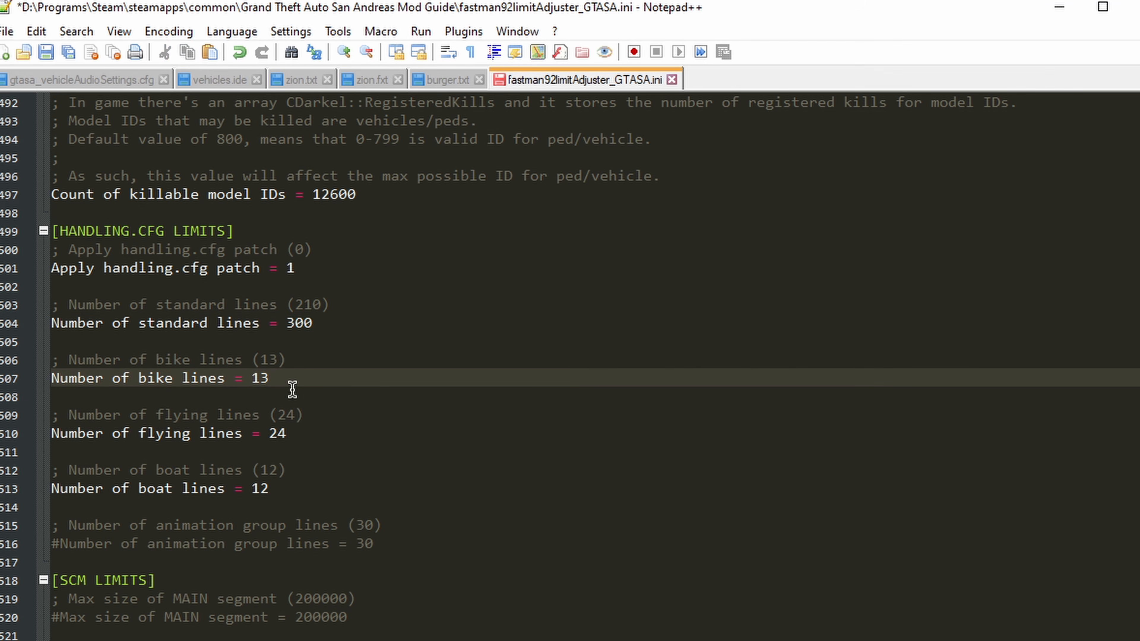
{"action": "left_click_drag", "start_coordinate": [270, 379], "coordinate": [252, 381]}
{"action": "type", "text": "20"}
{"action": "left_click_drag", "start_coordinate": [298, 434], "coordinate": [269, 435]}
{"action": "type", "text": "30"}
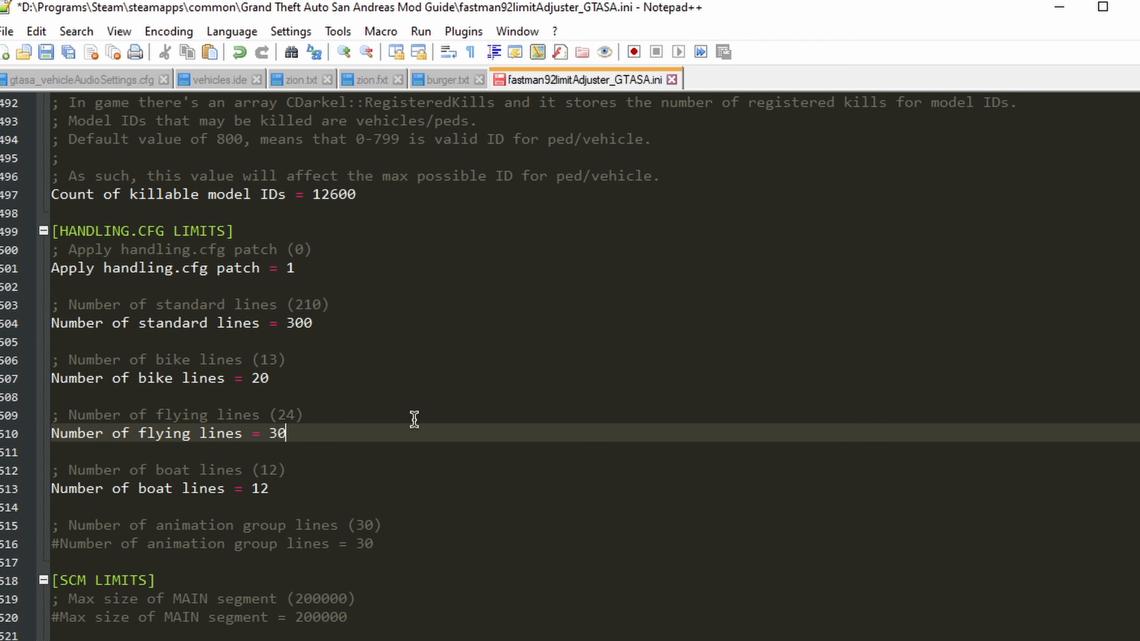
{"action": "key", "text": "ctrl+s"}
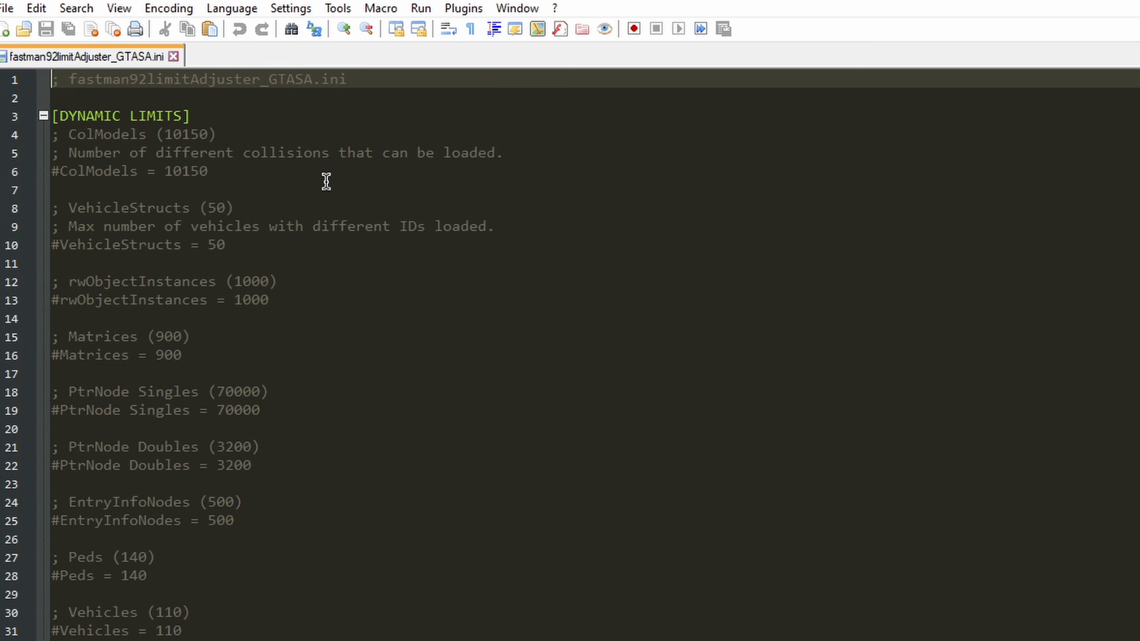
Step: Uncomment the Enable weapon type loader and number of type IDs settings under WEAPON LIMITS, and save the file
{"action": "left_click", "coordinate": [326, 182]}
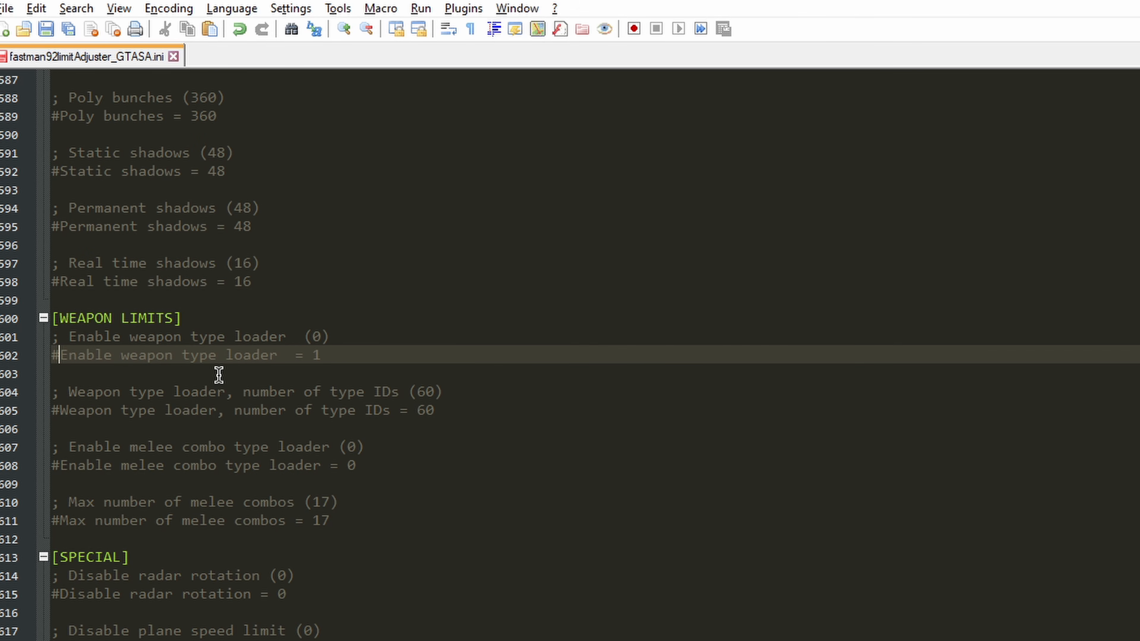
{"action": "key", "text": "BackSpace"}
{"action": "key", "text": "Down"}
{"action": "key", "text": "Down"}
{"action": "key", "text": "Down"}
{"action": "key", "text": "Right"}
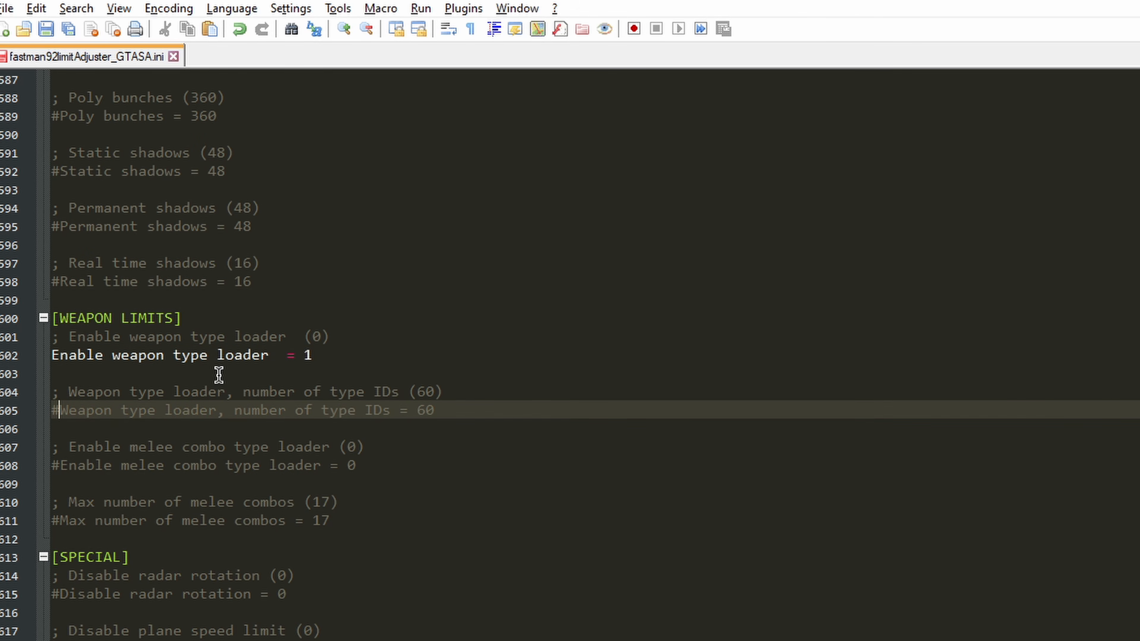
{"action": "key", "text": "BackSpace"}
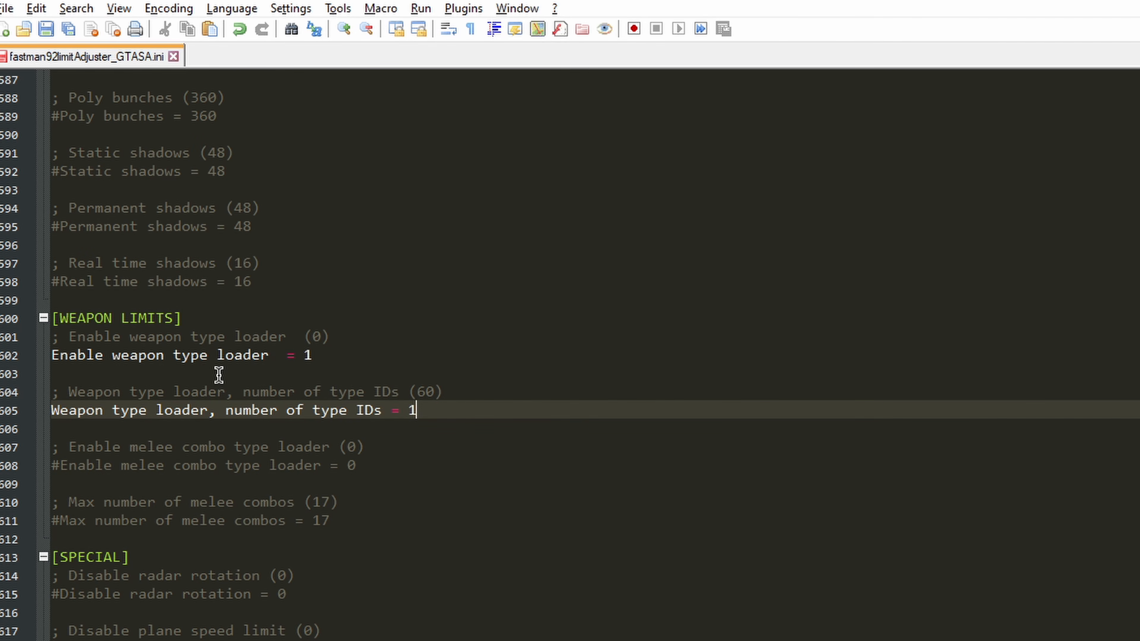
{"action": "key", "text": "ctrl+s"}
Step: Search for "weapon models", uncomment the Weapon Models limit and save the ini file
{"action": "scroll", "coordinate": [358, 359], "scroll_direction": "down", "scroll_amount": 2}
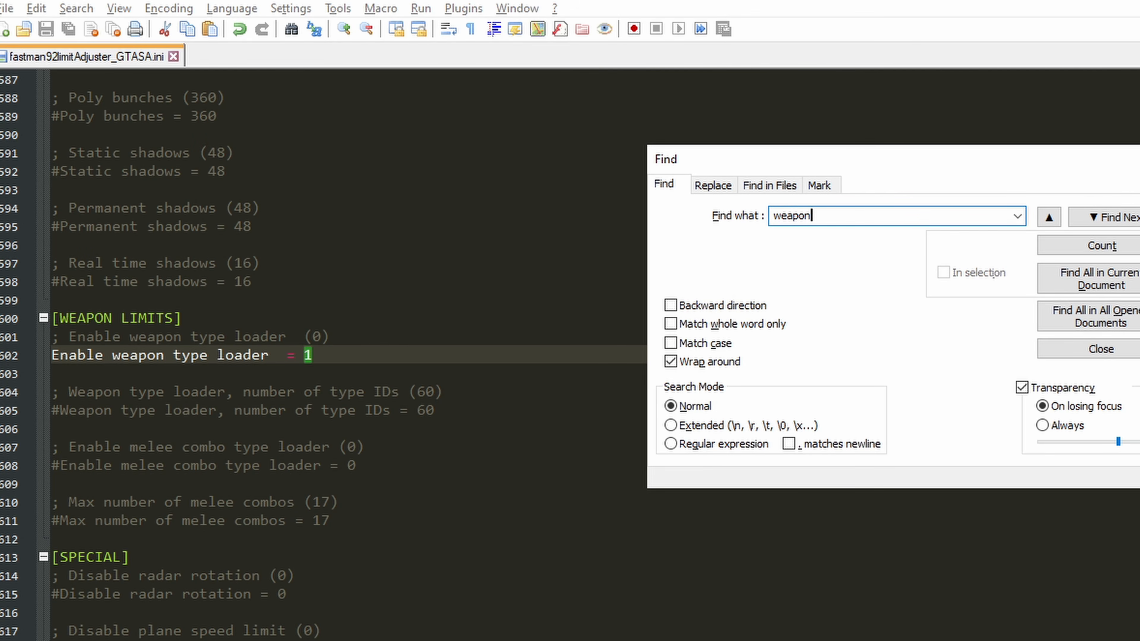
{"action": "type", "text": "models"}
{"action": "key", "text": "Return"}
{"action": "key", "text": "Escape"}
{"action": "key", "text": "Down"}
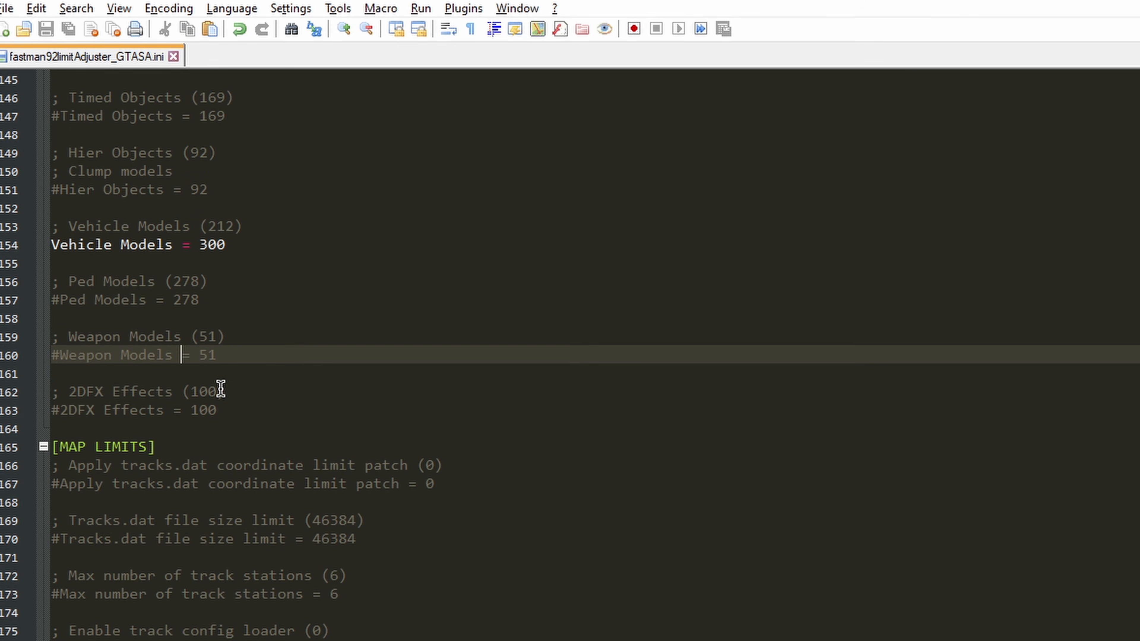
{"action": "key", "text": "BackSpace"}
{"action": "key", "text": "ctrl+Right"}
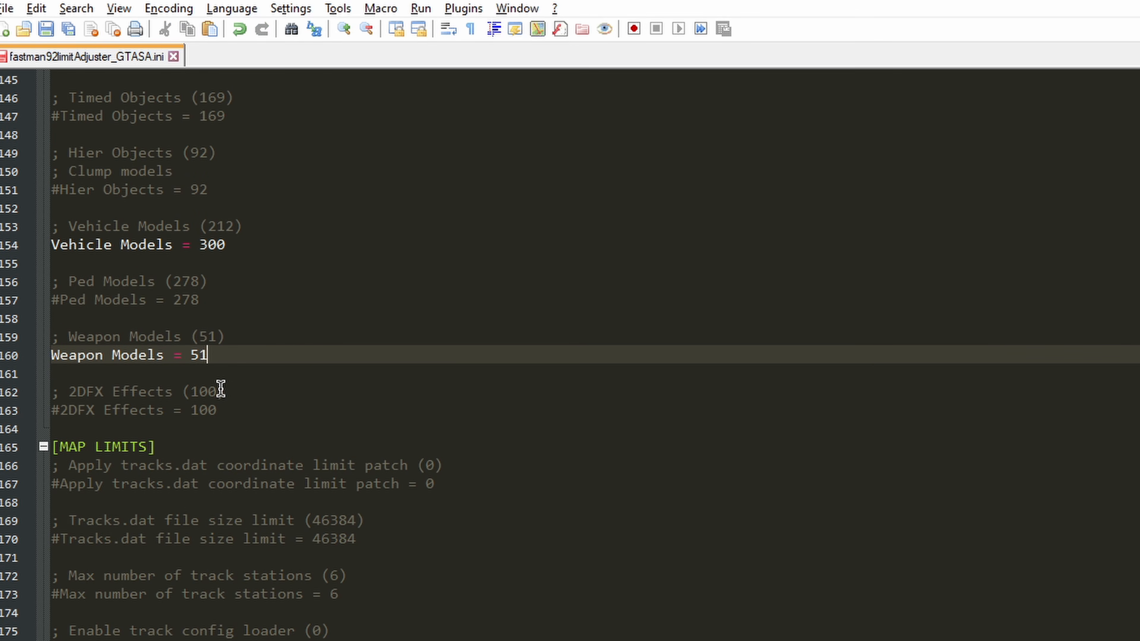
{"action": "key", "text": "ctrl+s"}
{"action": "key", "text": "ctrl+f"}
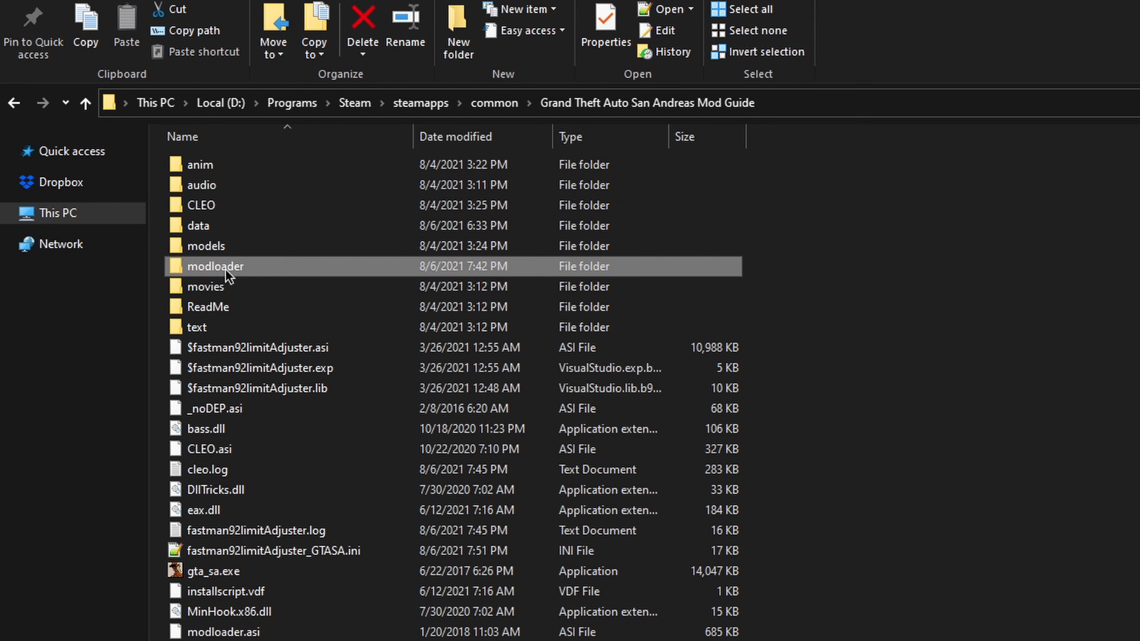
Step: Create a new folder named Revolver inside the game's modloader folder
{"action": "double_click", "coordinate": [226, 270]}
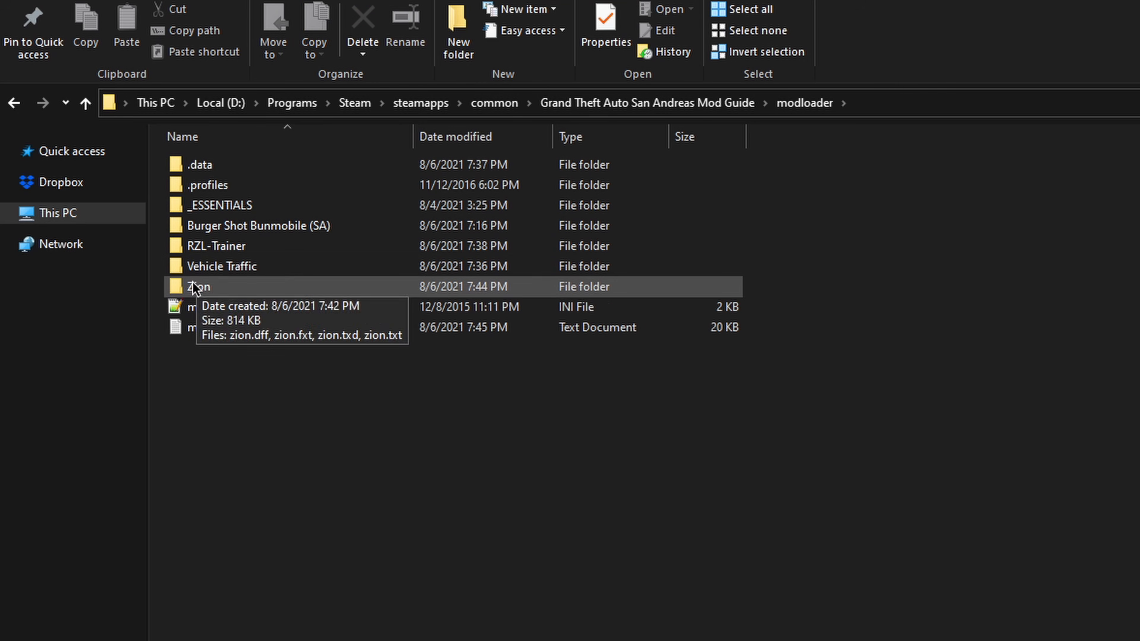
{"action": "left_click", "coordinate": [461, 40]}
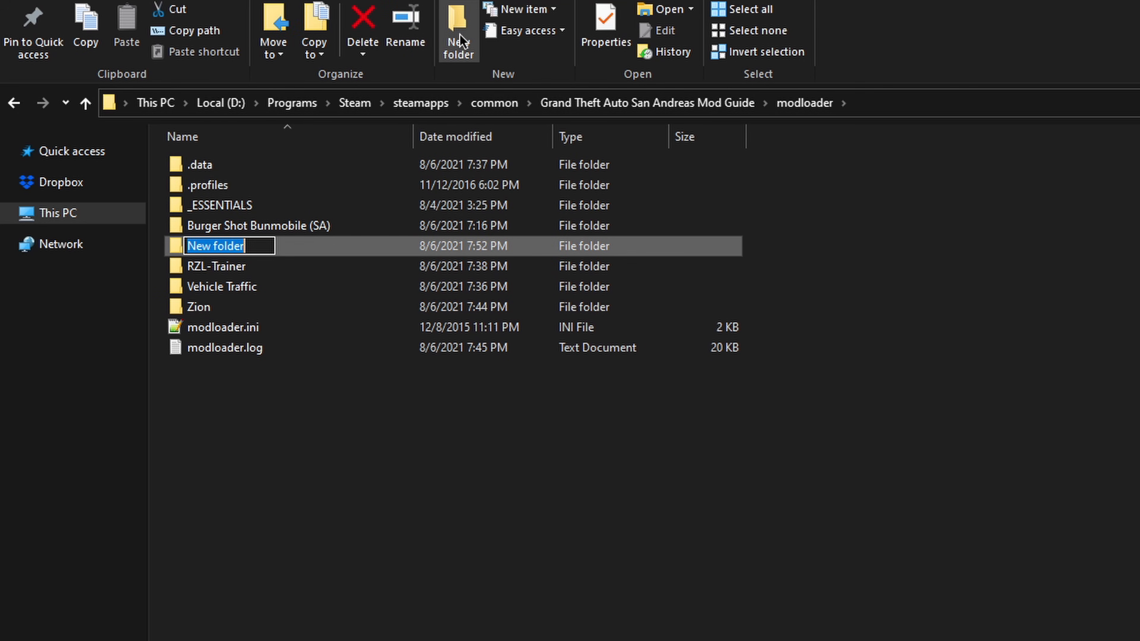
{"action": "type", "text": "Revolve"}
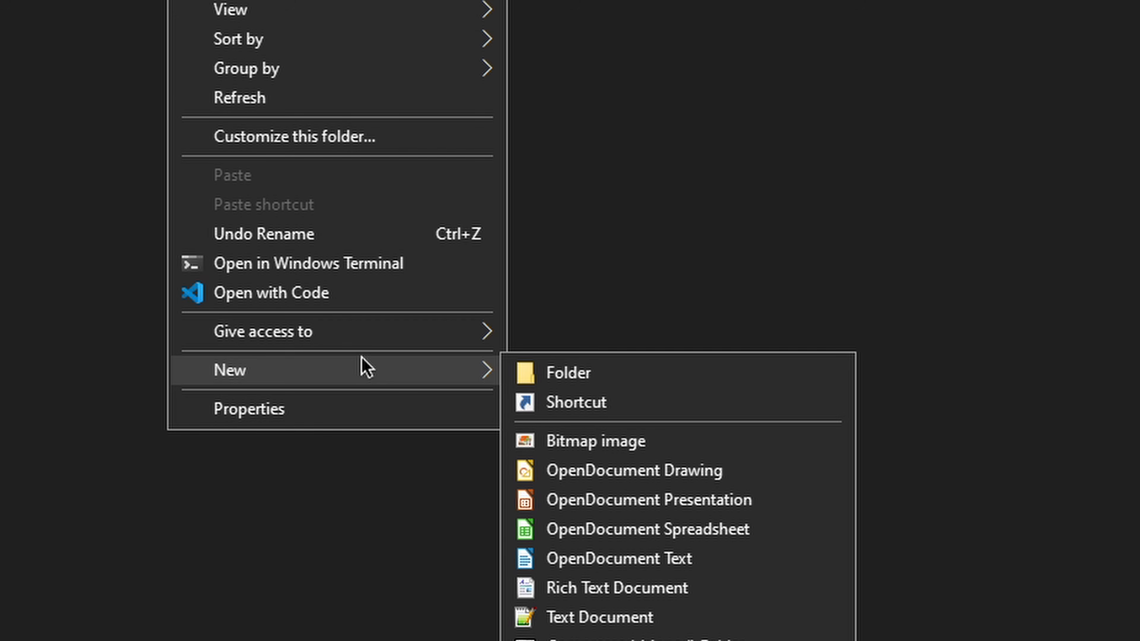
Step: Create a text document named Loader.txt in the Revolver folder and open it for editing
{"action": "mouse_move", "coordinate": [395, 365]}
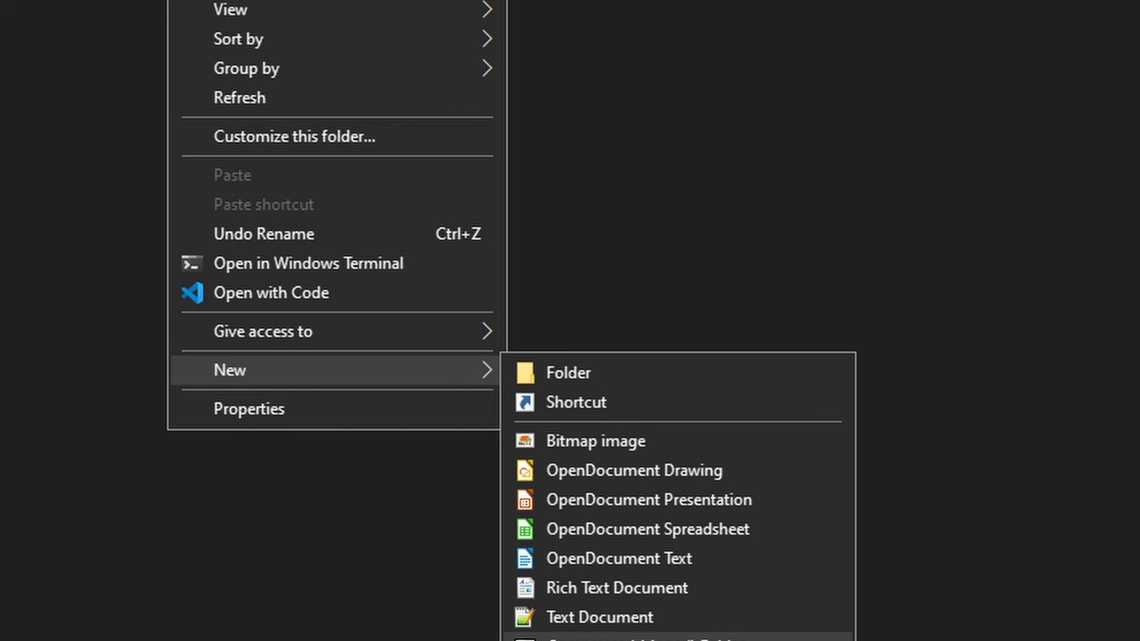
{"action": "left_click", "coordinate": [637, 618]}
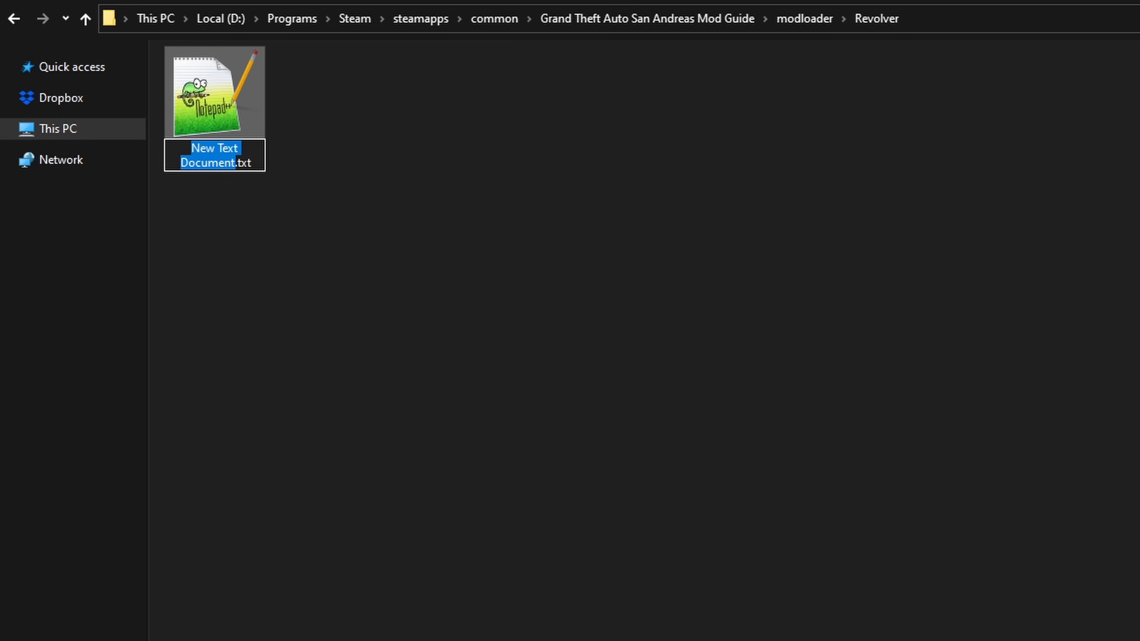
{"action": "type", "text": "Loader"}
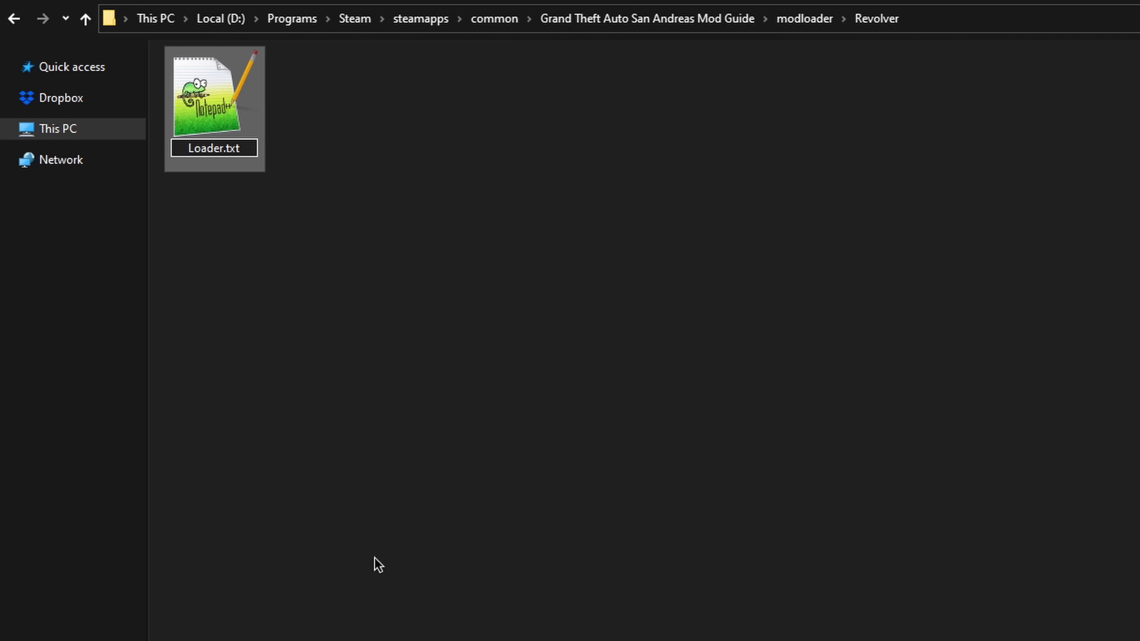
{"action": "key", "text": "Return"}
{"action": "key", "text": "Return"}
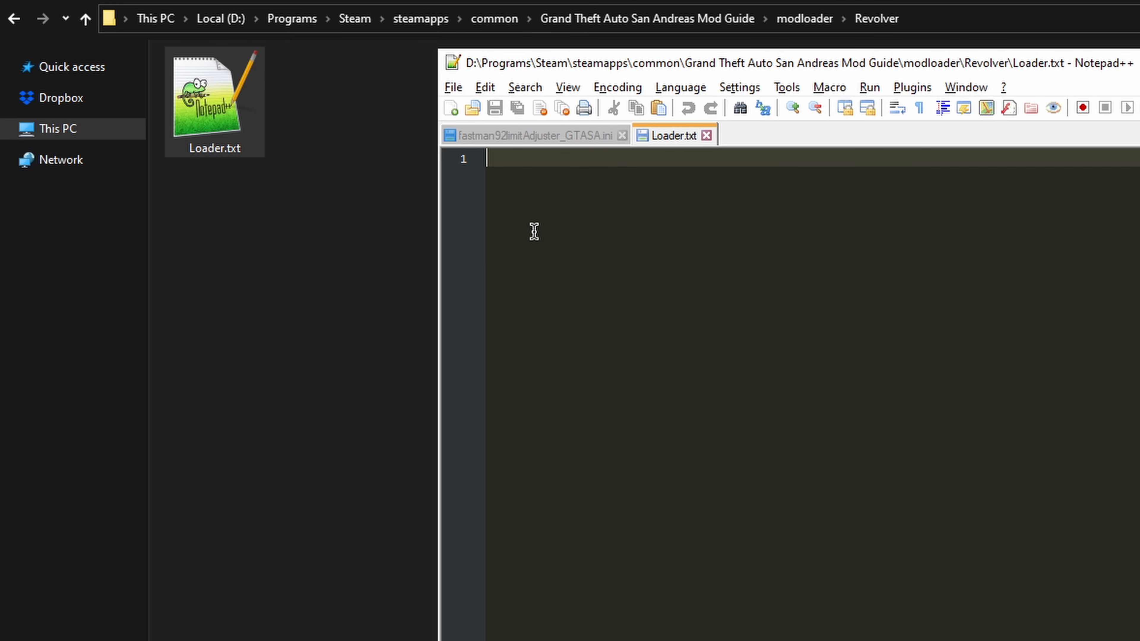
Step: Write the line "IDE DATA\MAPS\Weapons.ide" in Loader.txt and save the file
{"action": "type", "text": "IDE DATA\\MAPS\\Wea"}
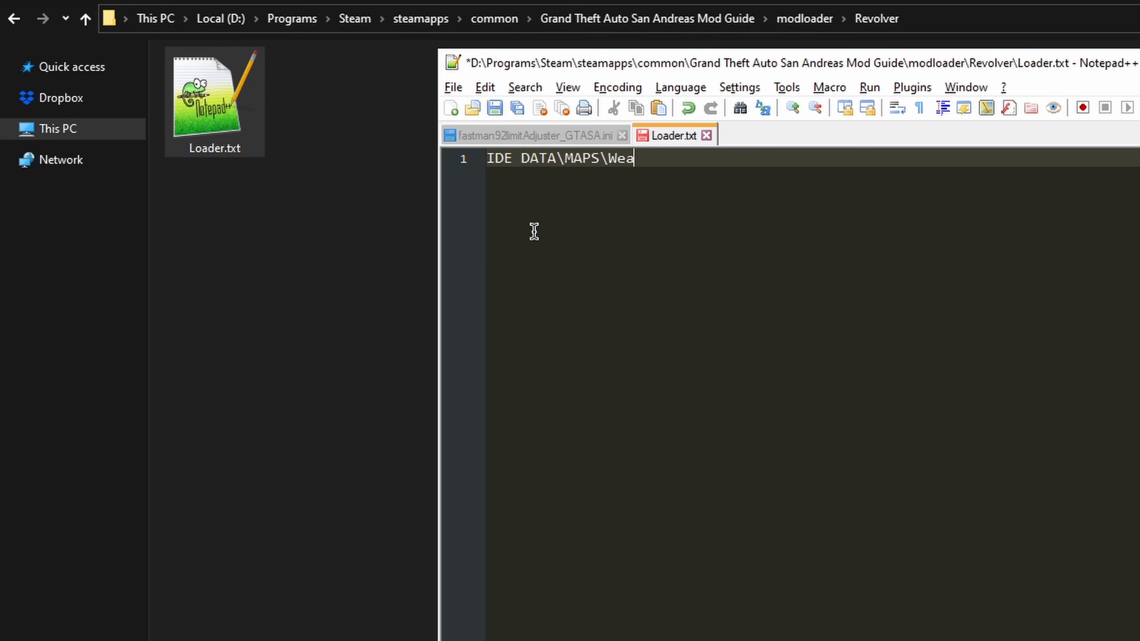
{"action": "type", "text": ".ide"}
{"action": "key", "text": "ctrl+s"}
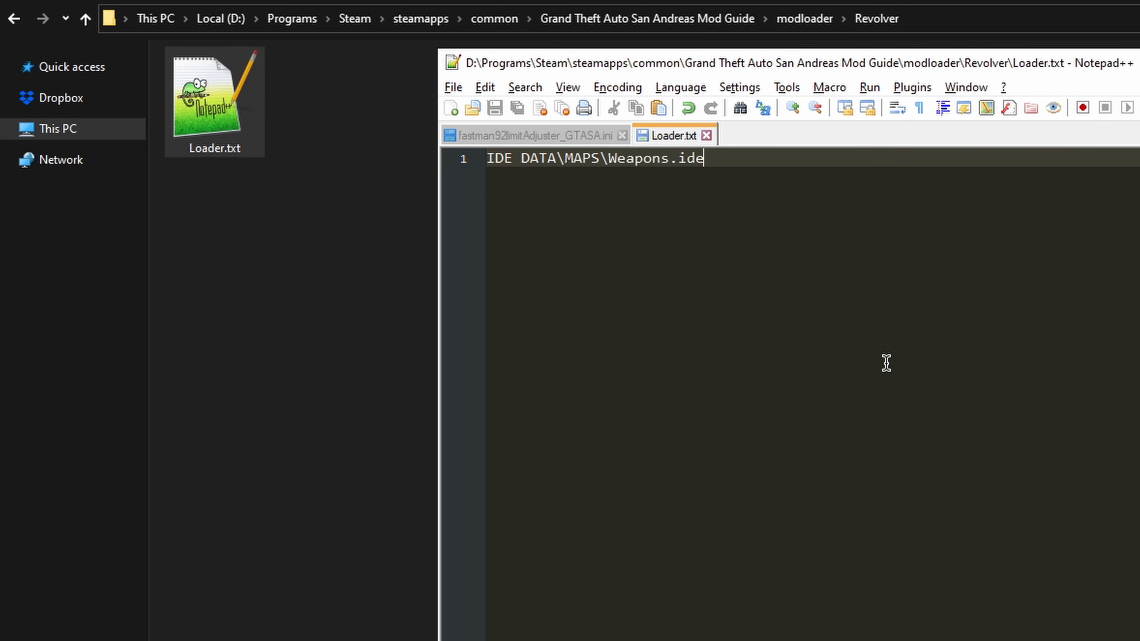
{"action": "key", "text": "Return"}
{"action": "key", "text": "Return"}
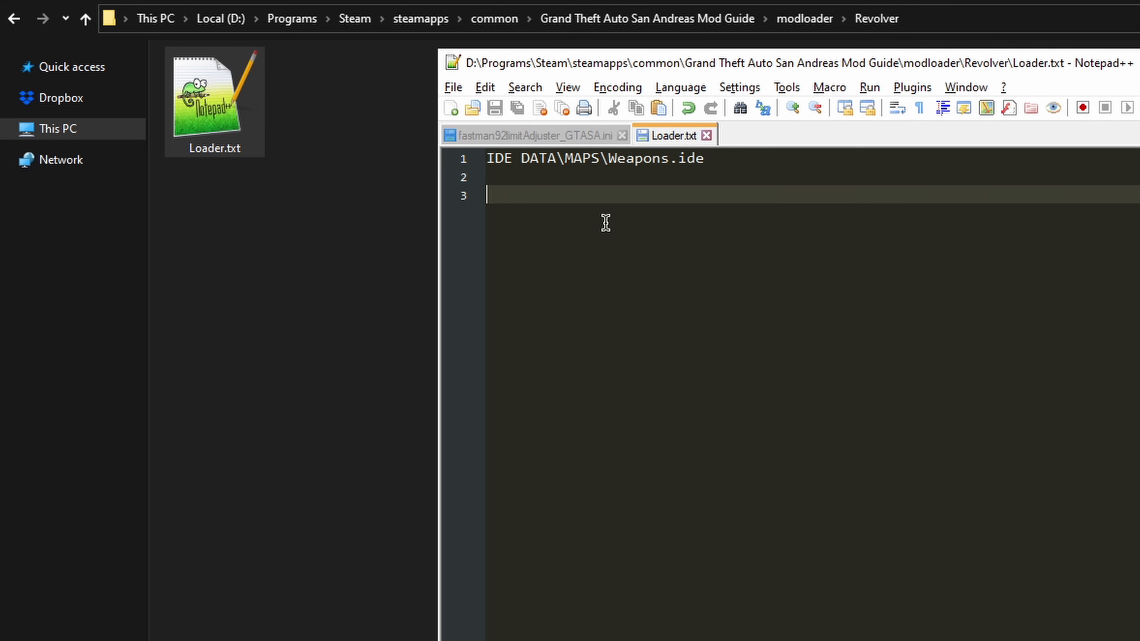
{"action": "left_click", "coordinate": [726, 158]}
{"action": "left_click", "coordinate": [568, 200]}
{"action": "left_click_drag", "start_coordinate": [709, 159], "coordinate": [606, 160]}
Step: Create a text document renamed to Weapons.ide in the Revolver folder and open it for editing
{"action": "right_click", "coordinate": [308, 221]}
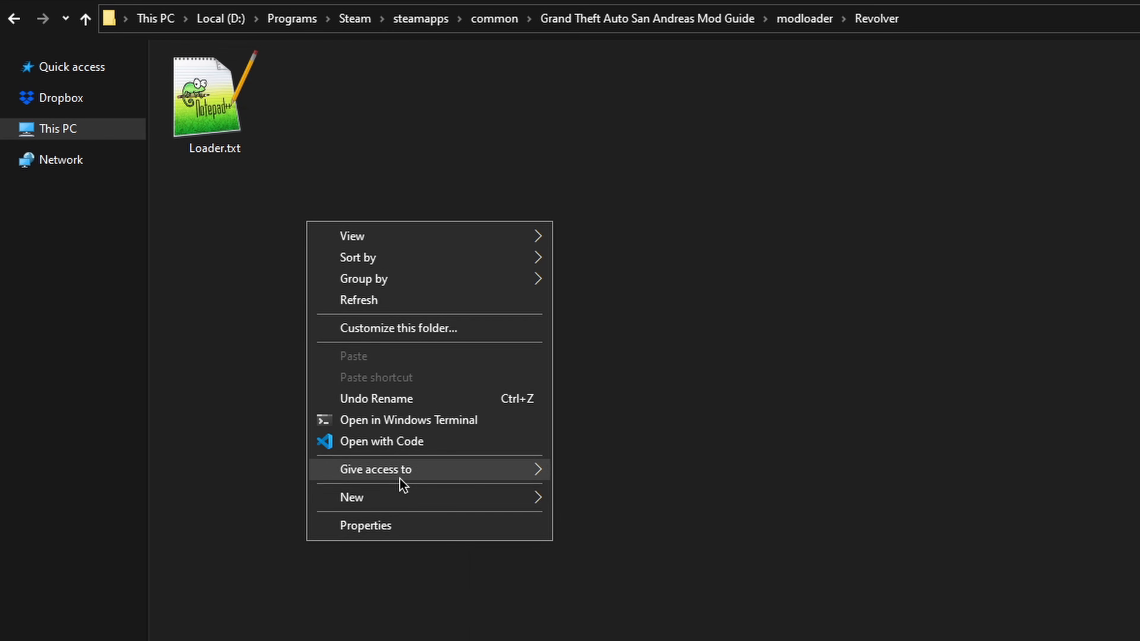
{"action": "mouse_move", "coordinate": [376, 494]}
{"action": "left_click", "coordinate": [637, 639]}
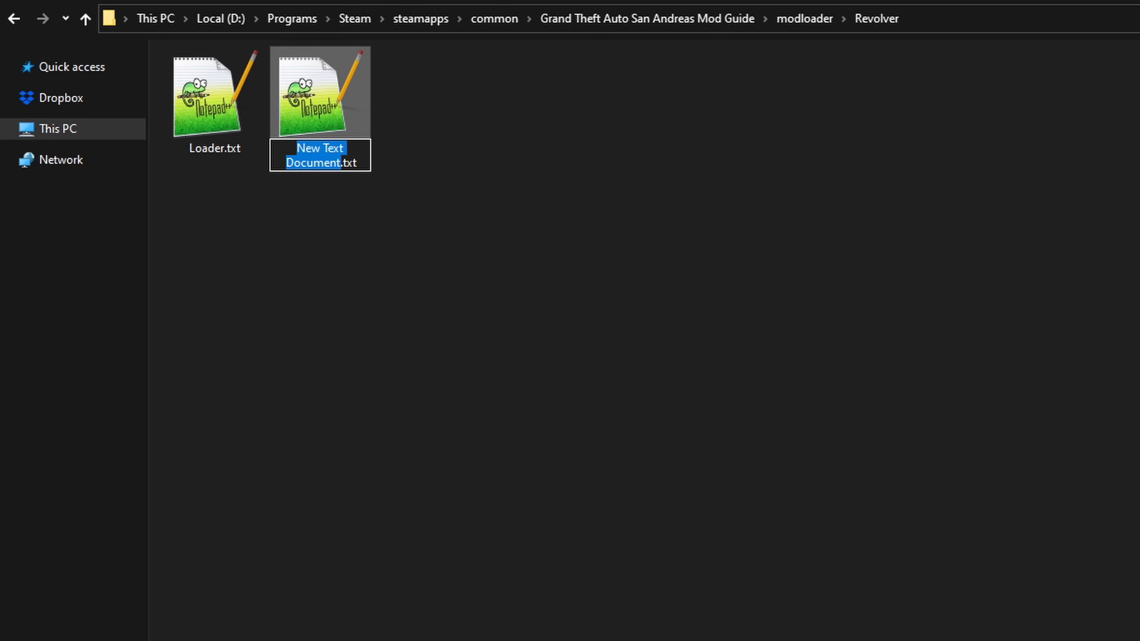
{"action": "type", "text": "Weapon"}
{"action": "key", "text": "ctrl+a"}
{"action": "key", "text": "BackSpace"}
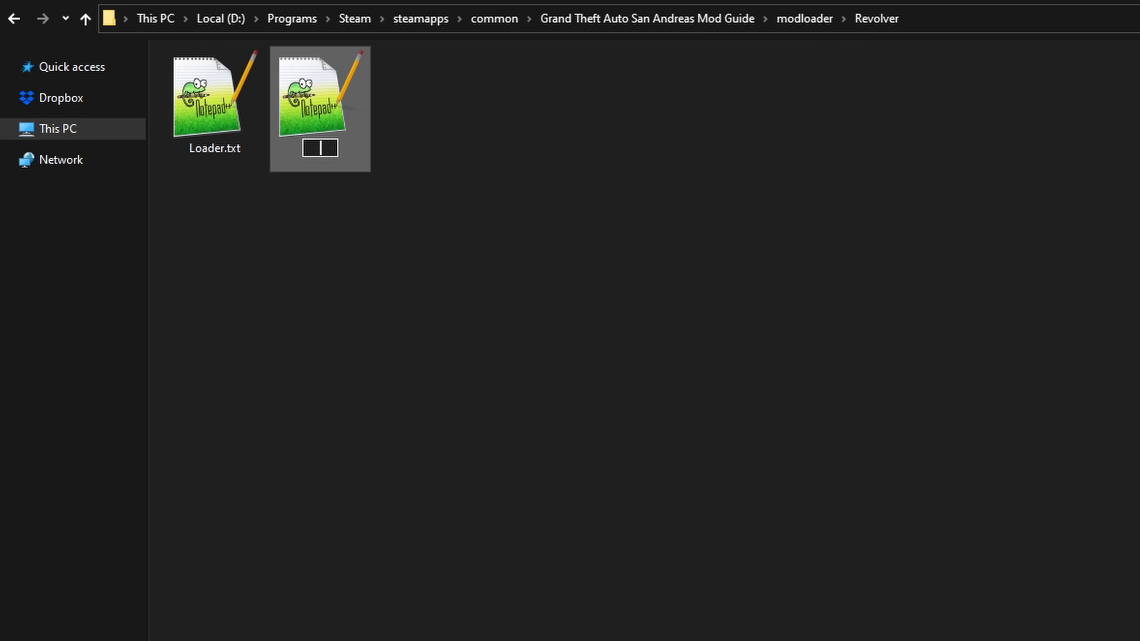
{"action": "type", "text": "Weapons.ide"}
{"action": "key", "text": "Return"}
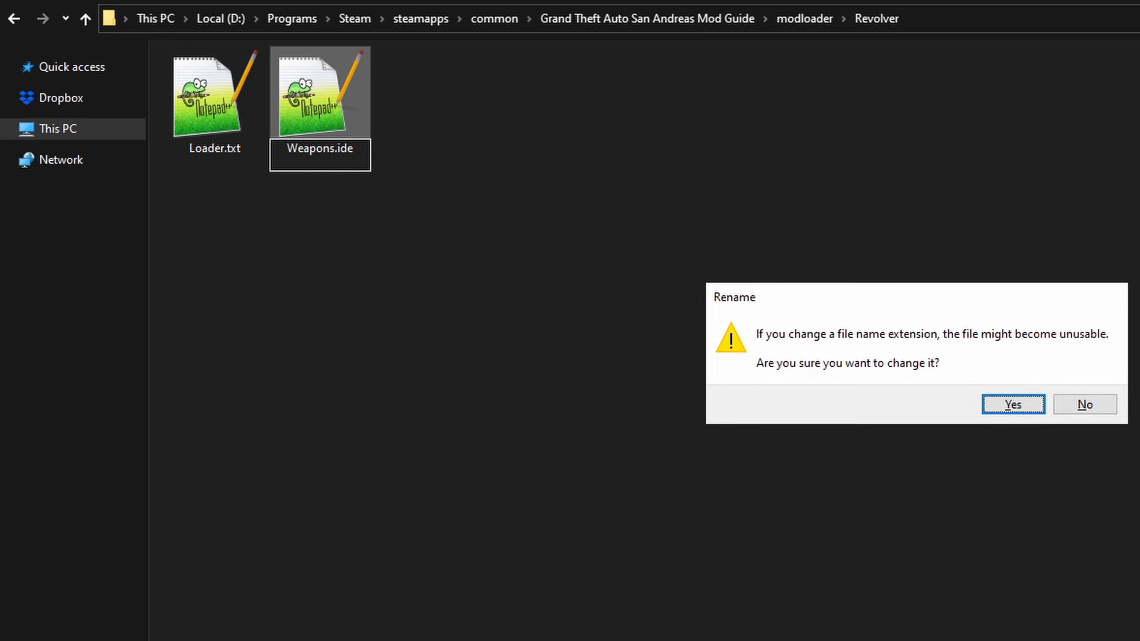
{"action": "key", "text": "Return"}
{"action": "double_click", "coordinate": [330, 152]}
{"action": "left_click", "coordinate": [667, 143]}
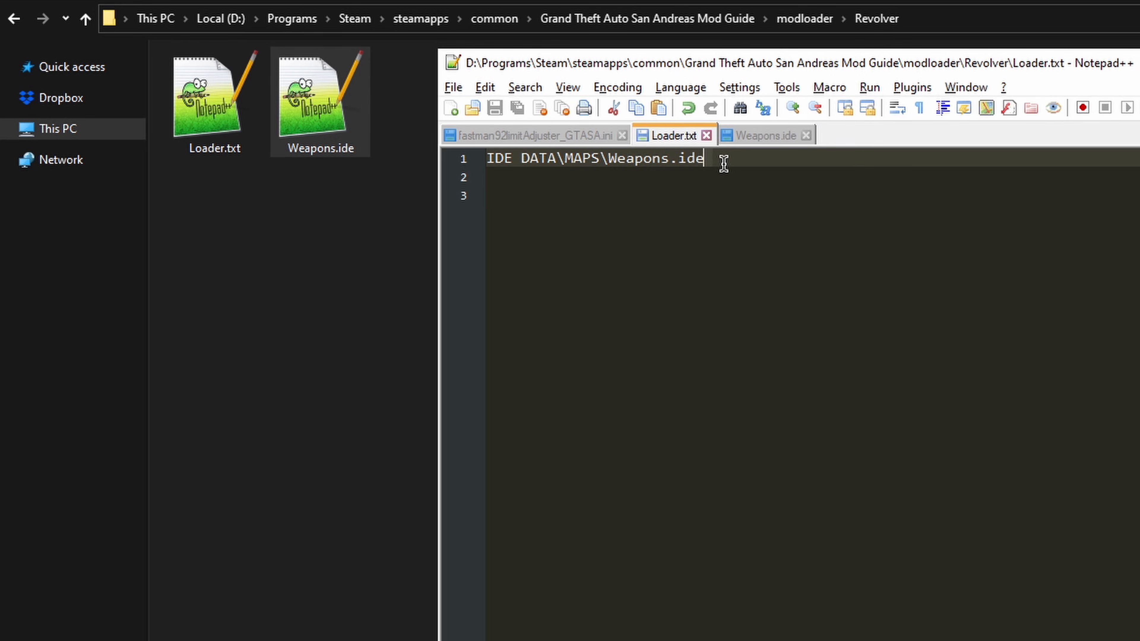
{"action": "key", "text": "ctrl+Tab"}
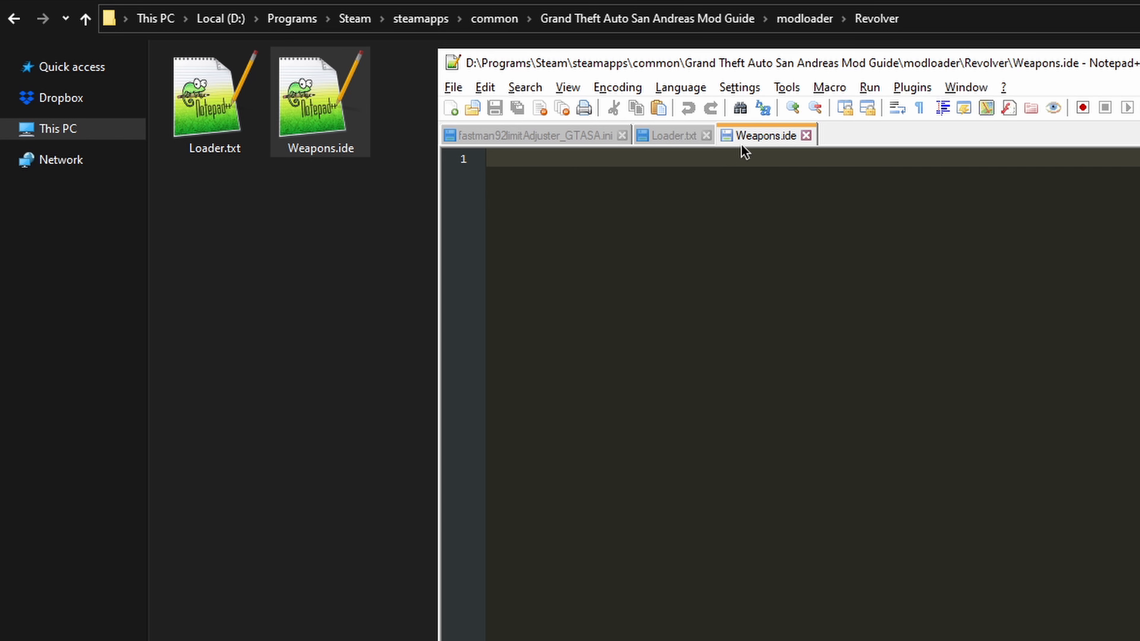
Step: Open default.ide from the game's data folder and copy the desert_eagle line under handguns
{"action": "left_click", "coordinate": [718, 20]}
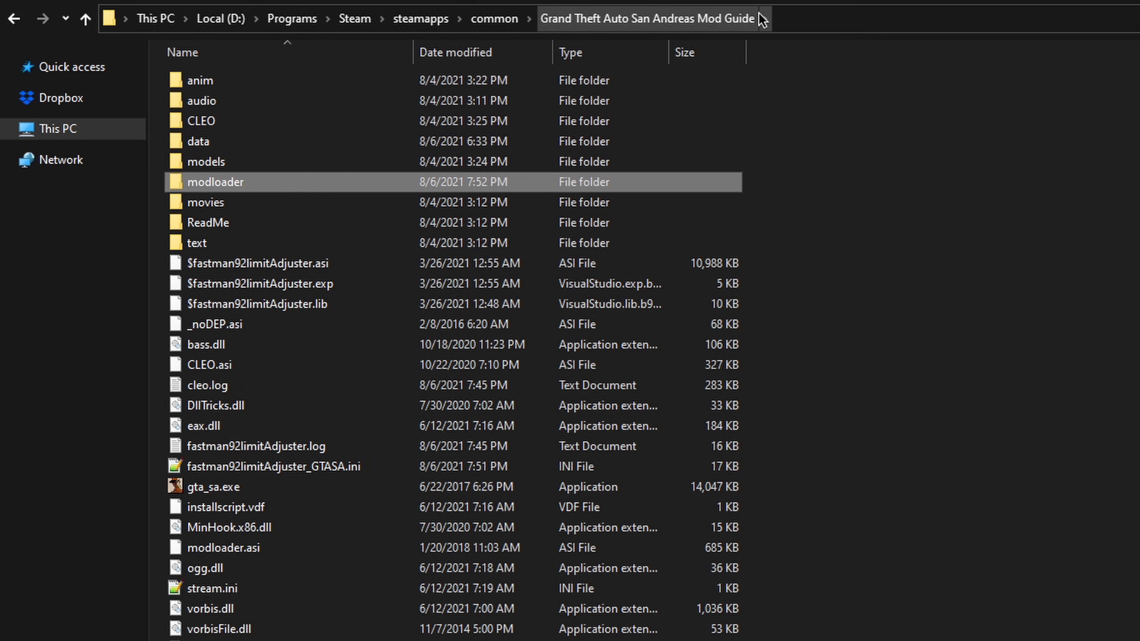
{"action": "double_click", "coordinate": [208, 149]}
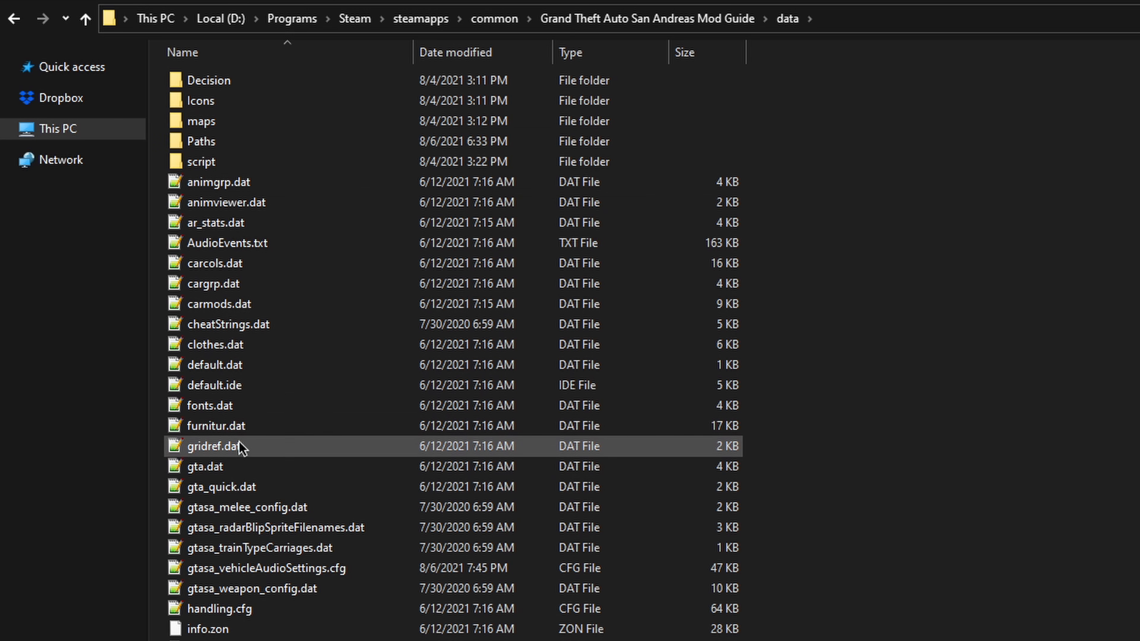
{"action": "double_click", "coordinate": [248, 388]}
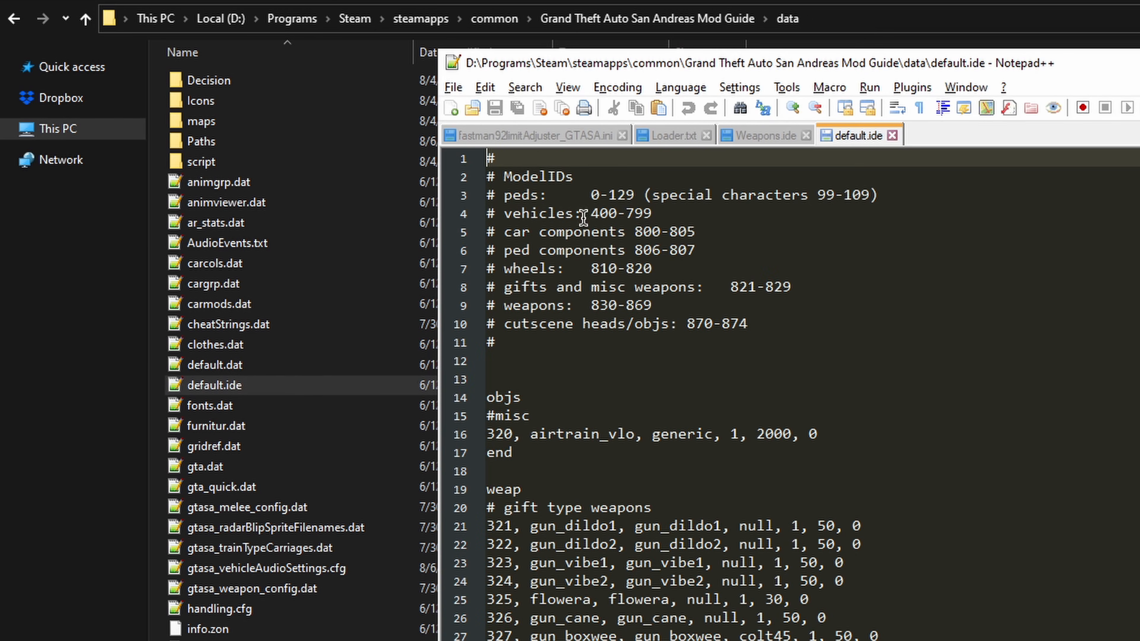
{"action": "scroll", "coordinate": [683, 486], "scroll_direction": "down", "scroll_amount": 7}
{"action": "scroll", "coordinate": [683, 486], "scroll_direction": "down", "scroll_amount": 5}
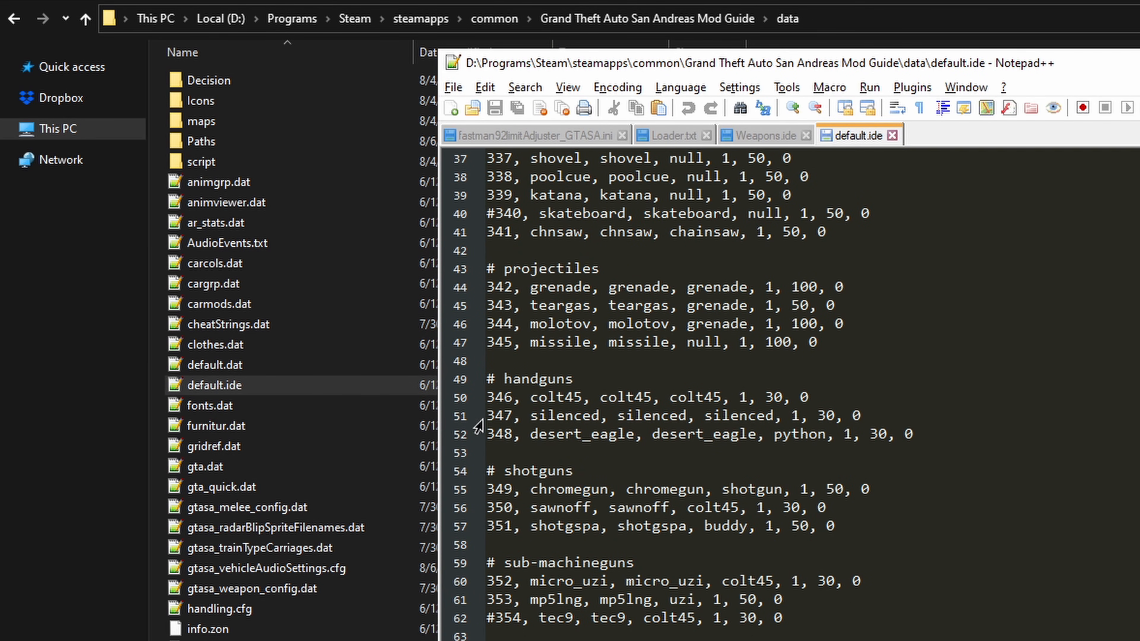
{"action": "left_click", "coordinate": [644, 434]}
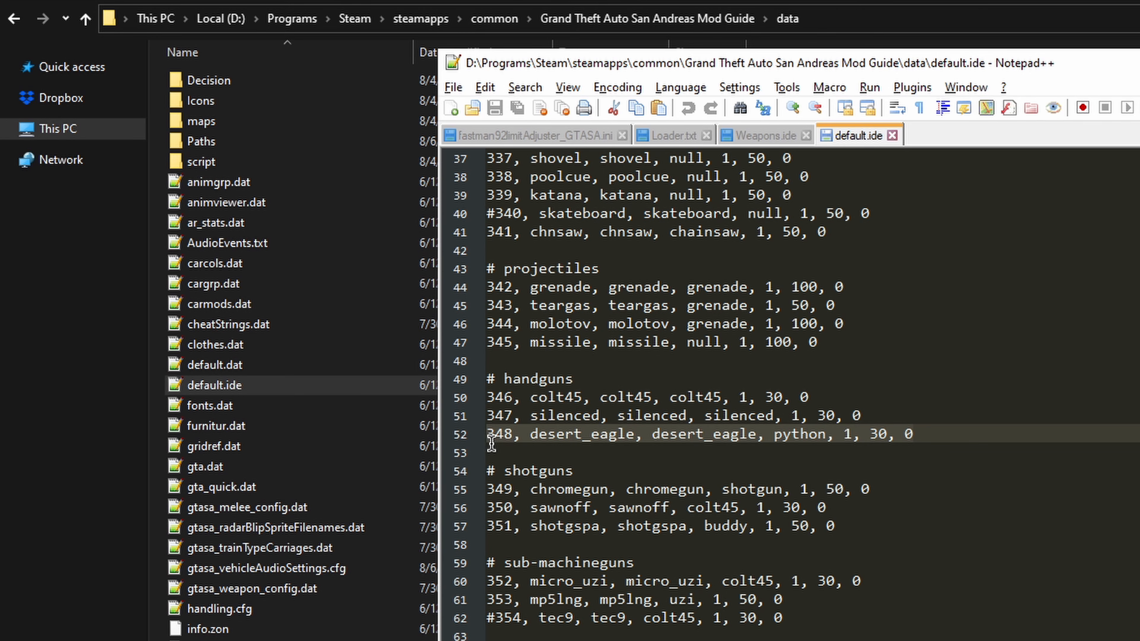
Step: Check in default.ide which keywords open and close the weapon section
{"action": "scroll", "coordinate": [493, 444], "scroll_direction": "up", "scroll_amount": 5}
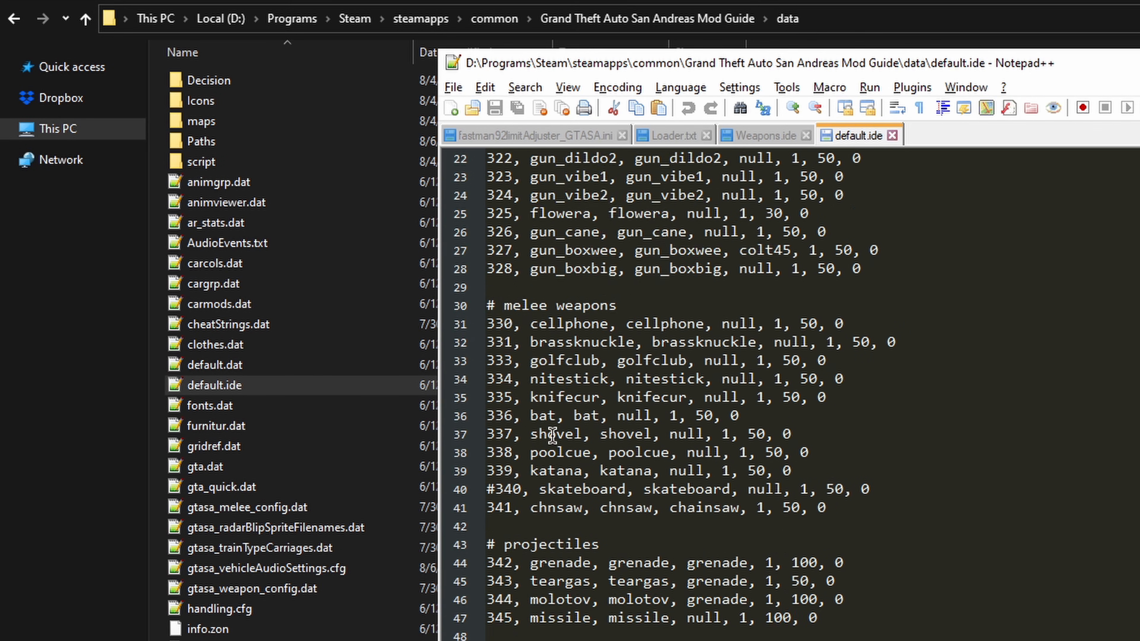
{"action": "scroll", "coordinate": [552, 435], "scroll_direction": "up", "scroll_amount": 4}
{"action": "left_click_drag", "start_coordinate": [522, 324], "coordinate": [488, 324]}
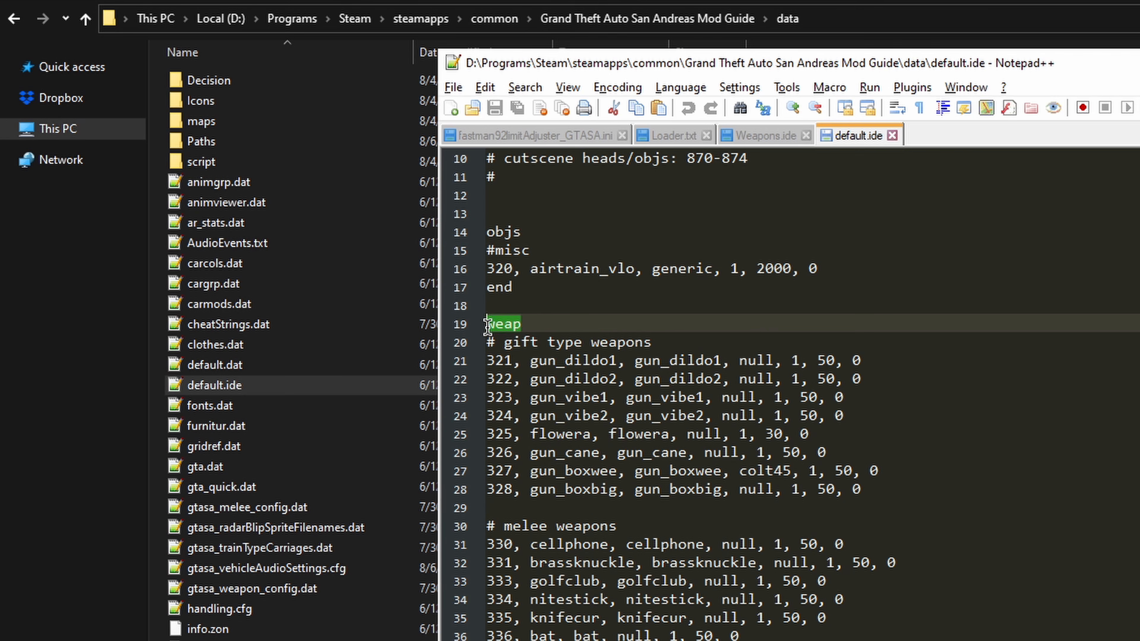
{"action": "scroll", "coordinate": [583, 377], "scroll_direction": "down", "scroll_amount": 10}
{"action": "scroll", "coordinate": [579, 435], "scroll_direction": "down", "scroll_amount": 6}
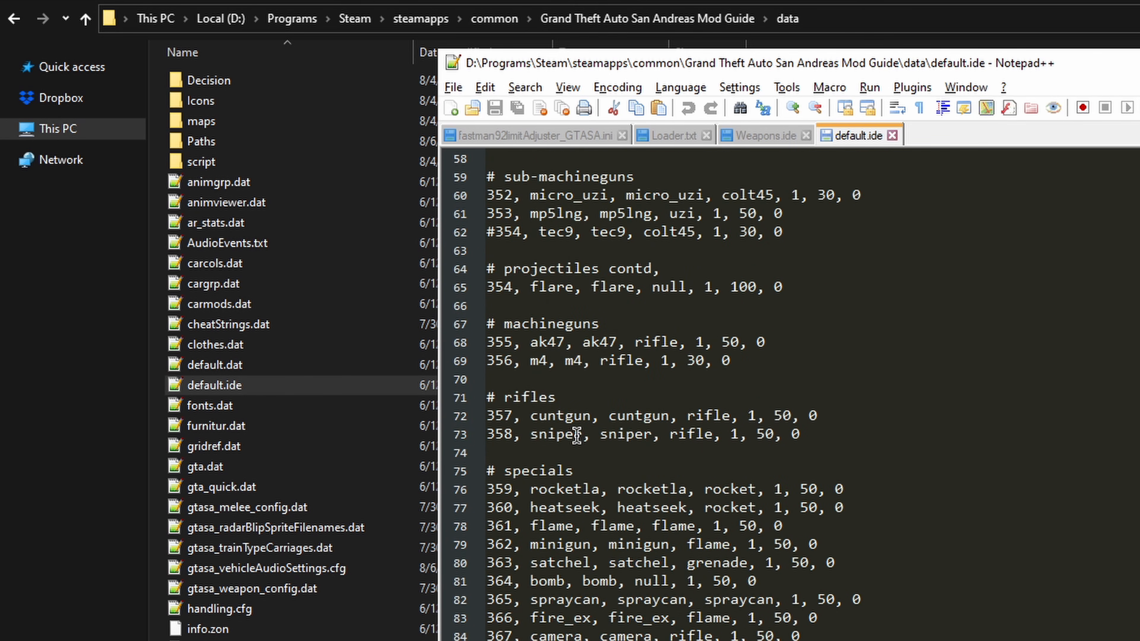
{"action": "scroll", "coordinate": [577, 434], "scroll_direction": "down", "scroll_amount": 12}
{"action": "left_click_drag", "start_coordinate": [513, 416], "coordinate": [478, 417]}
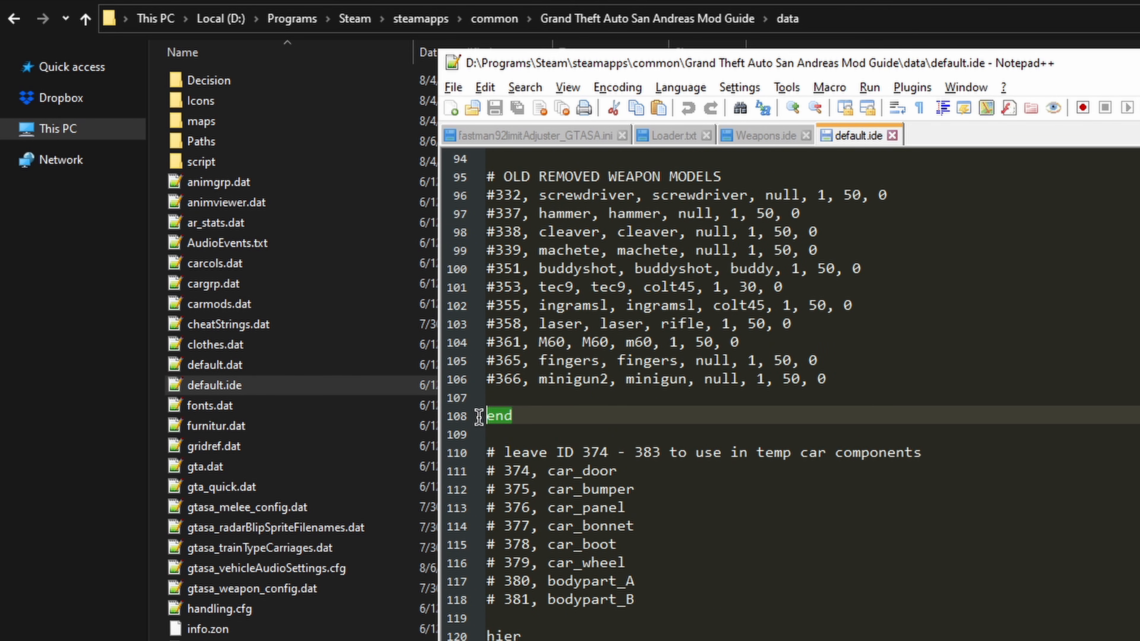
Step: Fill Weapons.ide with a weap section holding the copied desert_eagle line, close it with end, and save
{"action": "left_click", "coordinate": [745, 139]}
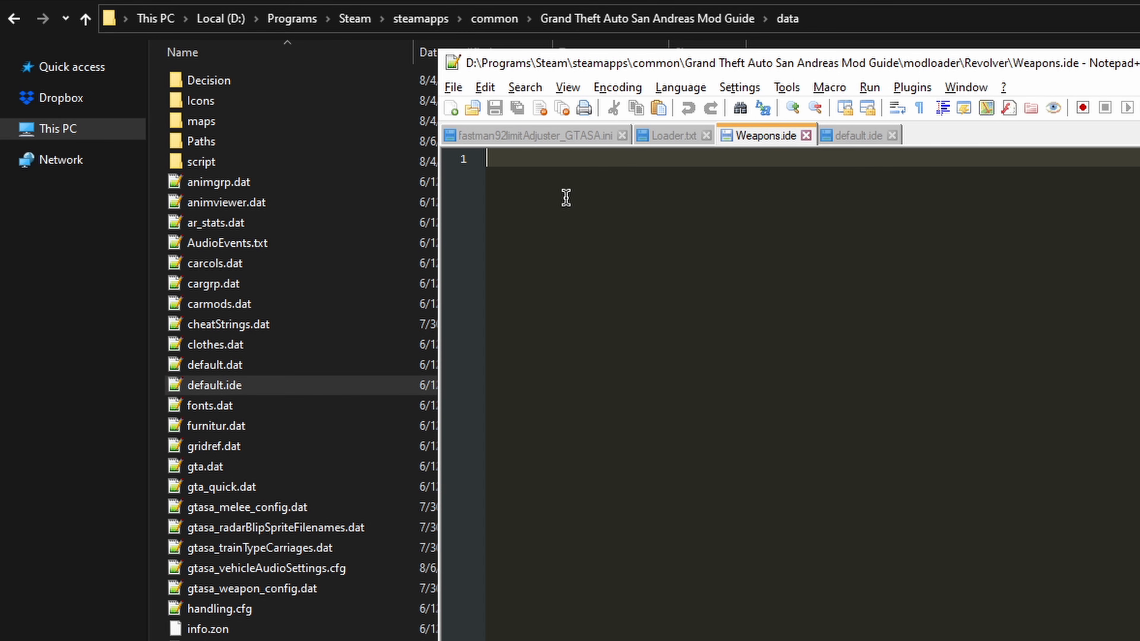
{"action": "type", "text": "weap"}
{"action": "key", "text": "Return"}
{"action": "type", "text": "348, desert_eagle, desert_eagle, python, 1, 30, 0"}
{"action": "key", "text": "Return"}
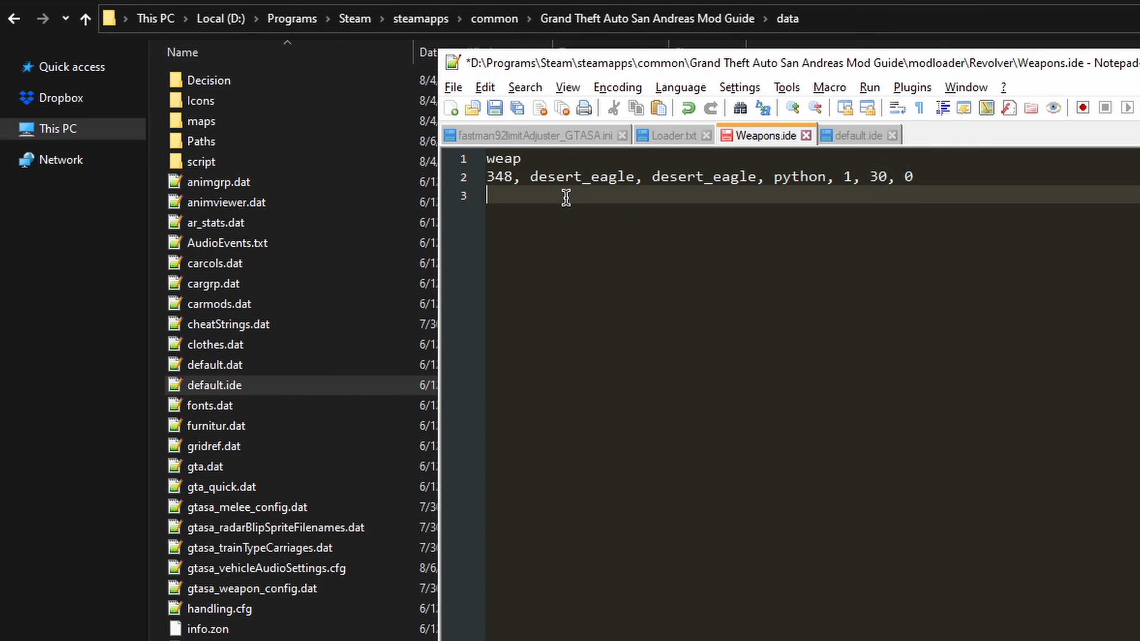
{"action": "key", "text": "ctrl+s"}
Step: Set the ID of the desert_eagle line in Weapons.ide to 12400 and save the file
{"action": "key", "text": "Up"}
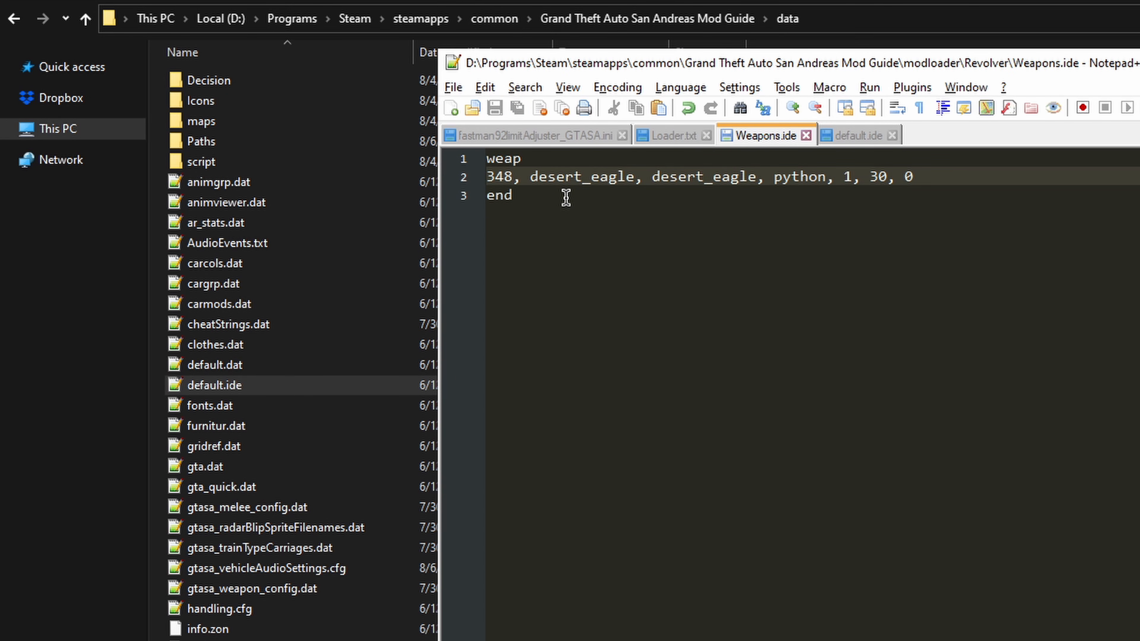
{"action": "key", "text": "shift+Home"}
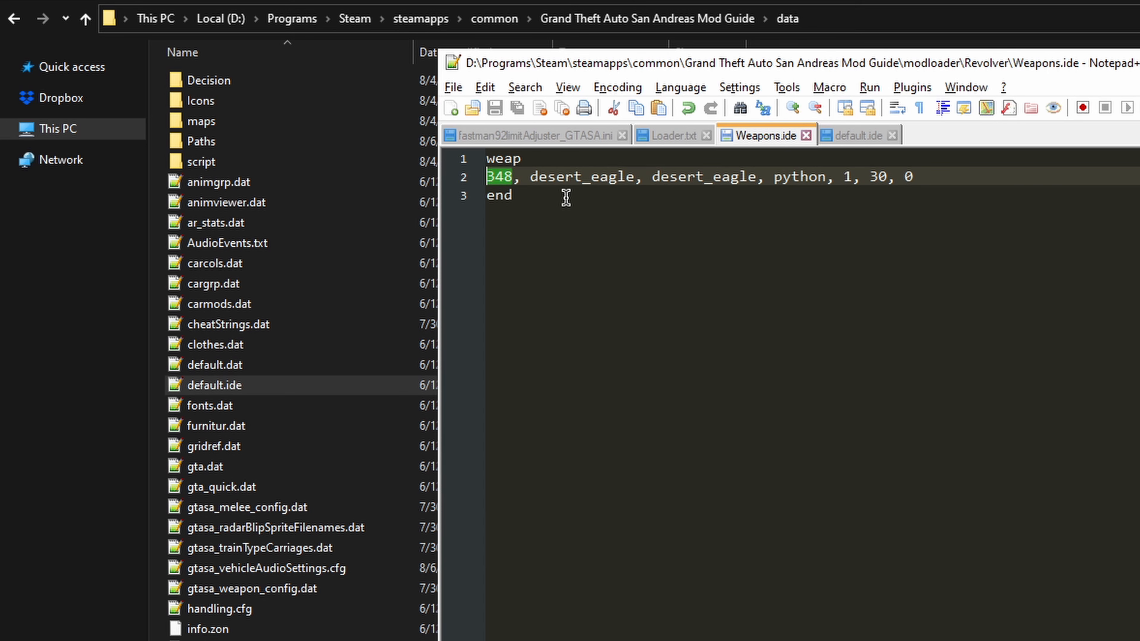
{"action": "type", "text": "12400"}
{"action": "key", "text": "ctrl+s"}
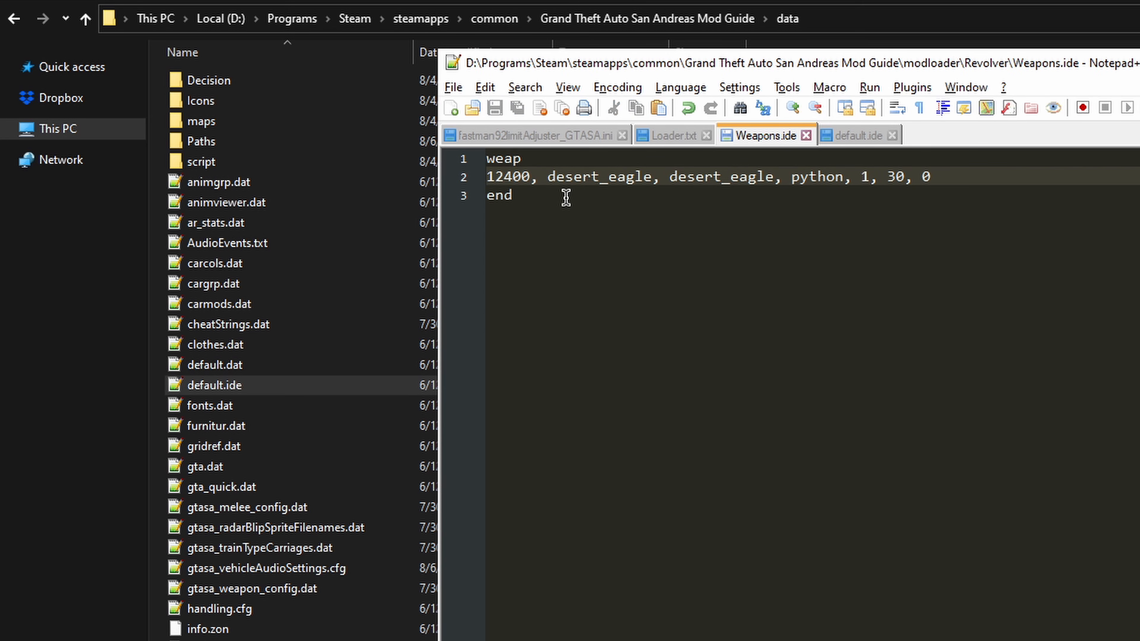
Step: Compare the new desert_eagle entry in Weapons.ide with the weapon entries listed in default.ide
{"action": "key", "text": "ctrl+Right"}
{"action": "key", "text": "ctrl+shift+Right"}
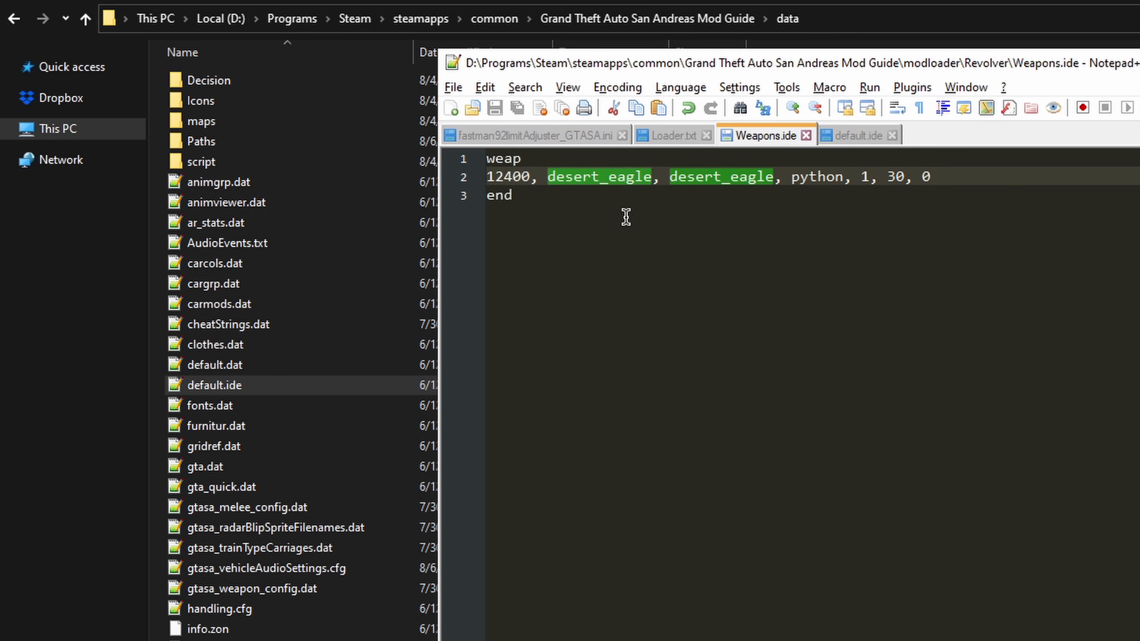
{"action": "left_click", "coordinate": [613, 178]}
{"action": "left_click", "coordinate": [621, 192]}
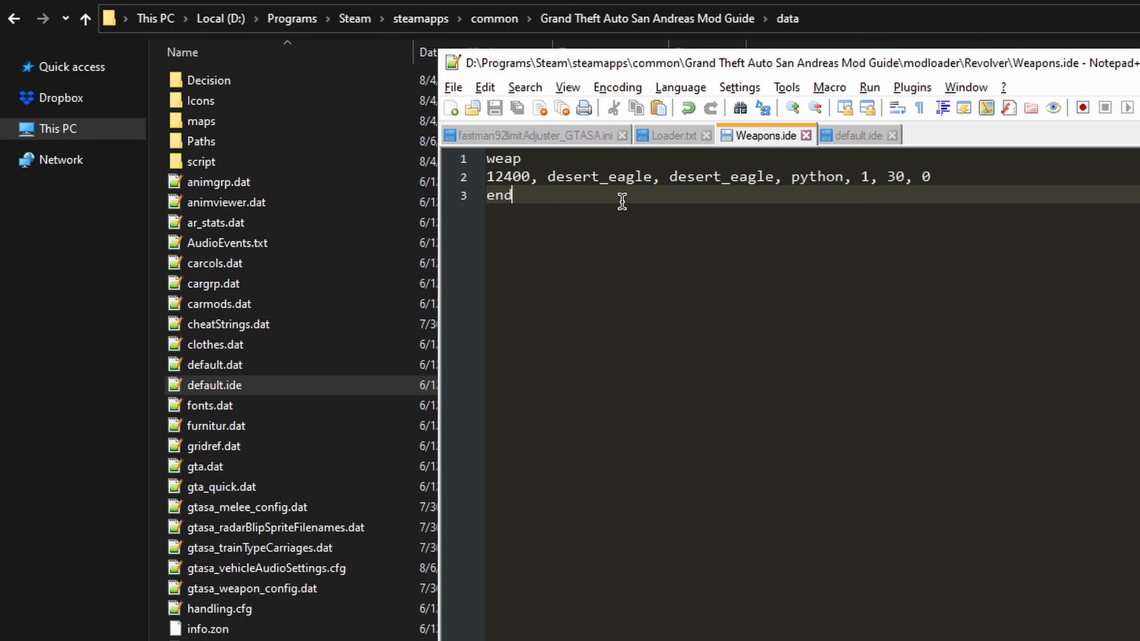
{"action": "left_click", "coordinate": [825, 139]}
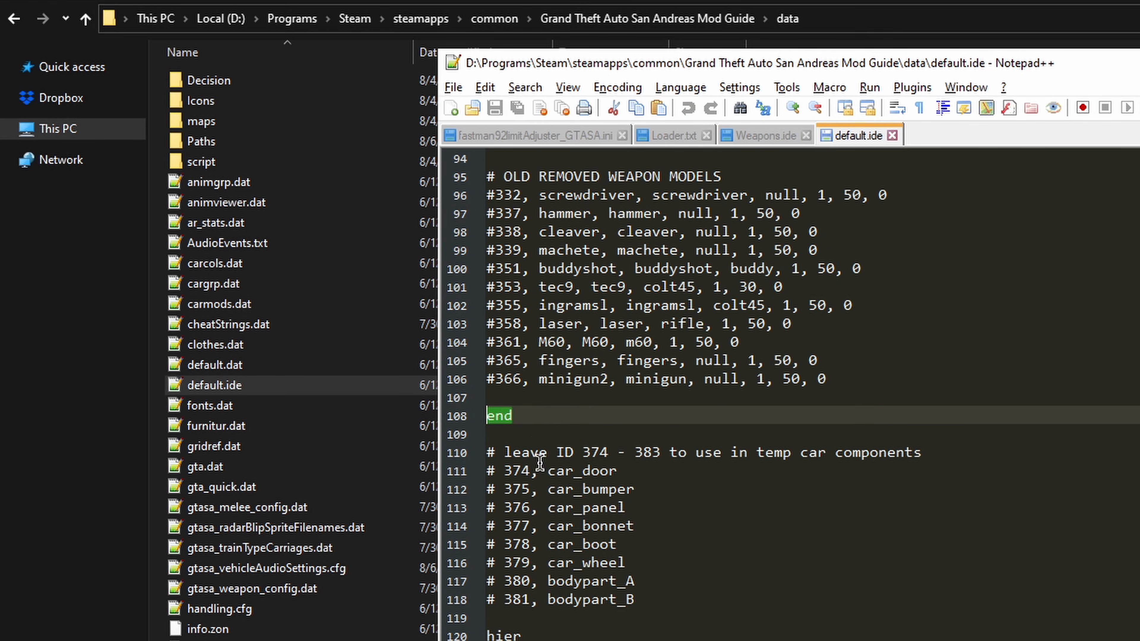
{"action": "scroll", "coordinate": [573, 444], "scroll_direction": "up", "scroll_amount": 20}
{"action": "left_click", "coordinate": [768, 134]}
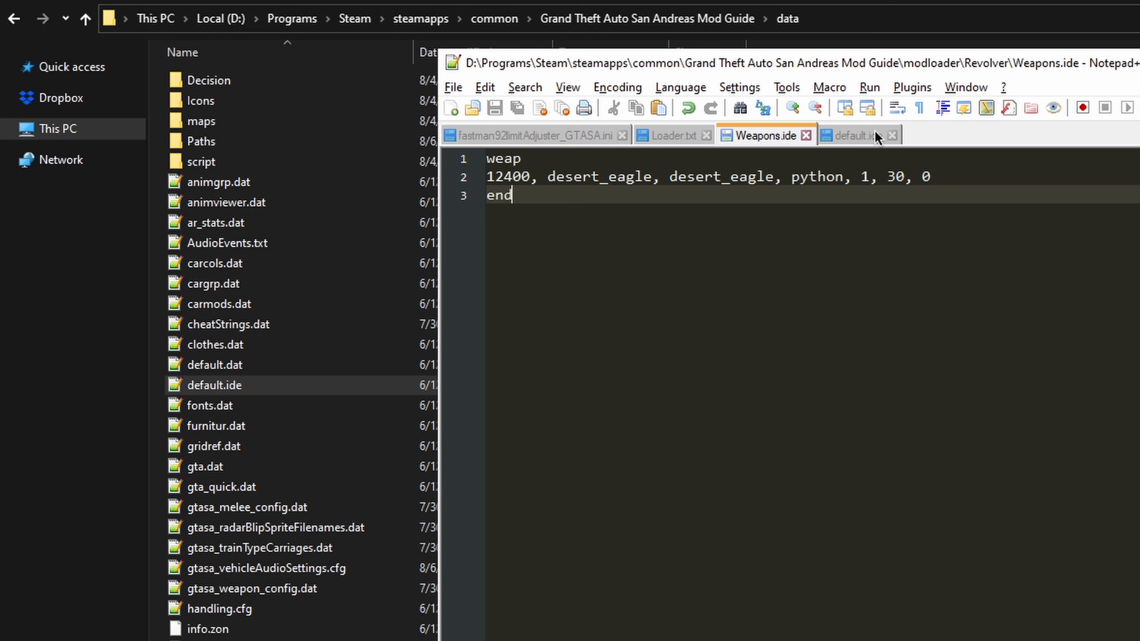
{"action": "left_click", "coordinate": [878, 141]}
{"action": "scroll", "coordinate": [565, 413], "scroll_direction": "up", "scroll_amount": 10}
{"action": "scroll", "coordinate": [619, 409], "scroll_direction": "down", "scroll_amount": 3}
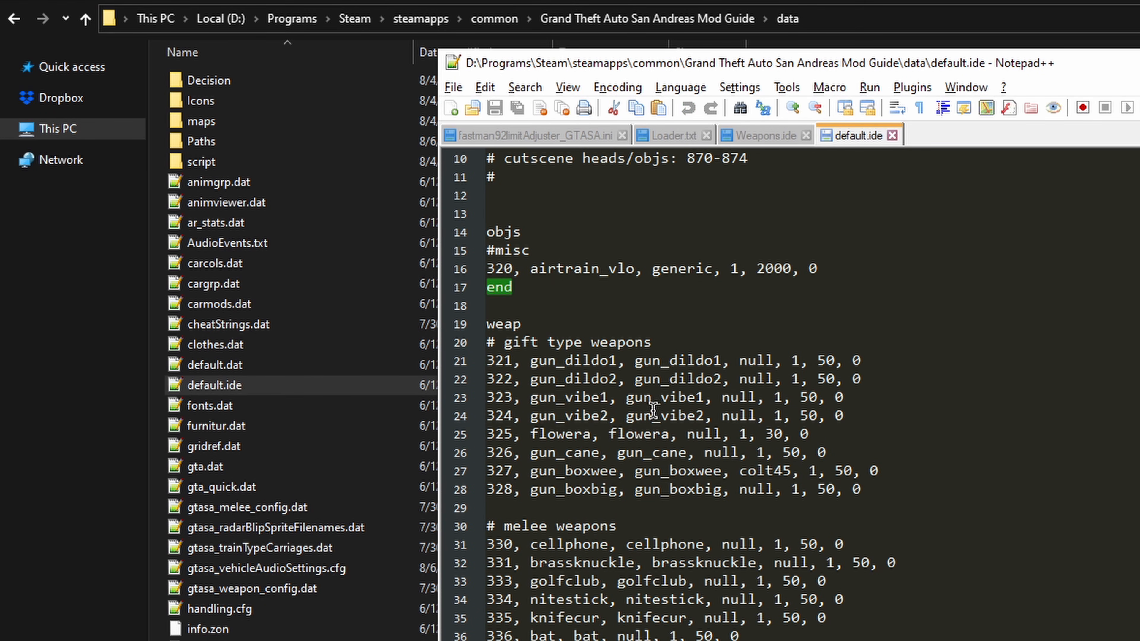
{"action": "scroll", "coordinate": [651, 409], "scroll_direction": "down", "scroll_amount": 3}
Step: Examine the ID, the two desert_eagle names and the python field of the entry in Weapons.ide
{"action": "left_click", "coordinate": [758, 139]}
{"action": "left_click_drag", "start_coordinate": [783, 176], "coordinate": [487, 176]}
{"action": "left_click_drag", "start_coordinate": [848, 177], "coordinate": [791, 175]}
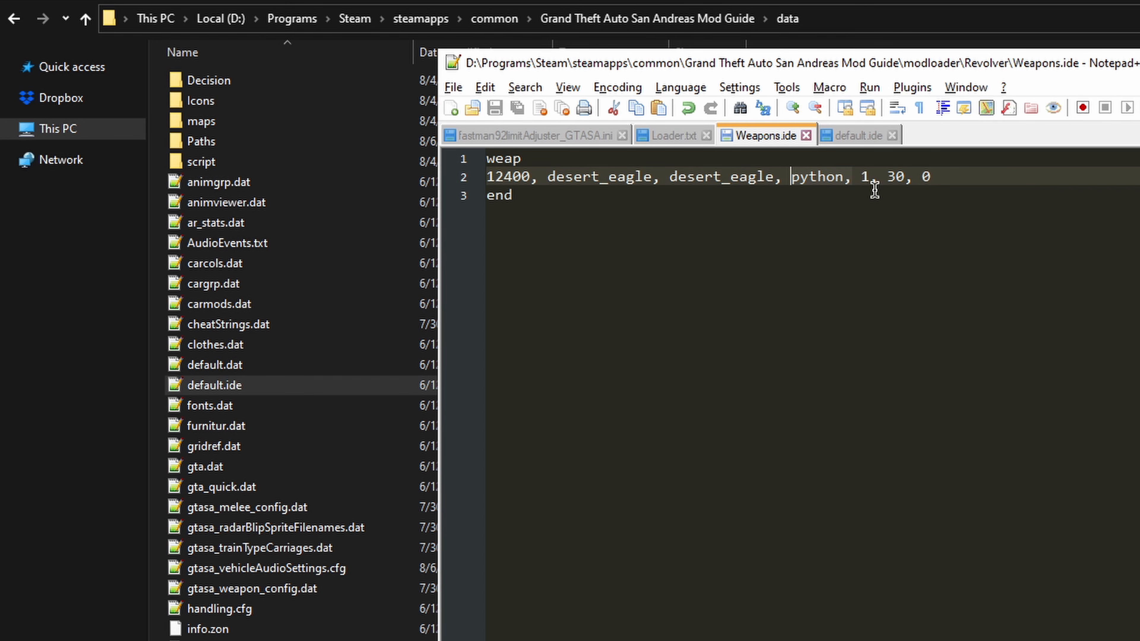
{"action": "left_click", "coordinate": [738, 177]}
{"action": "left_click_drag", "start_coordinate": [789, 178], "coordinate": [756, 177]}
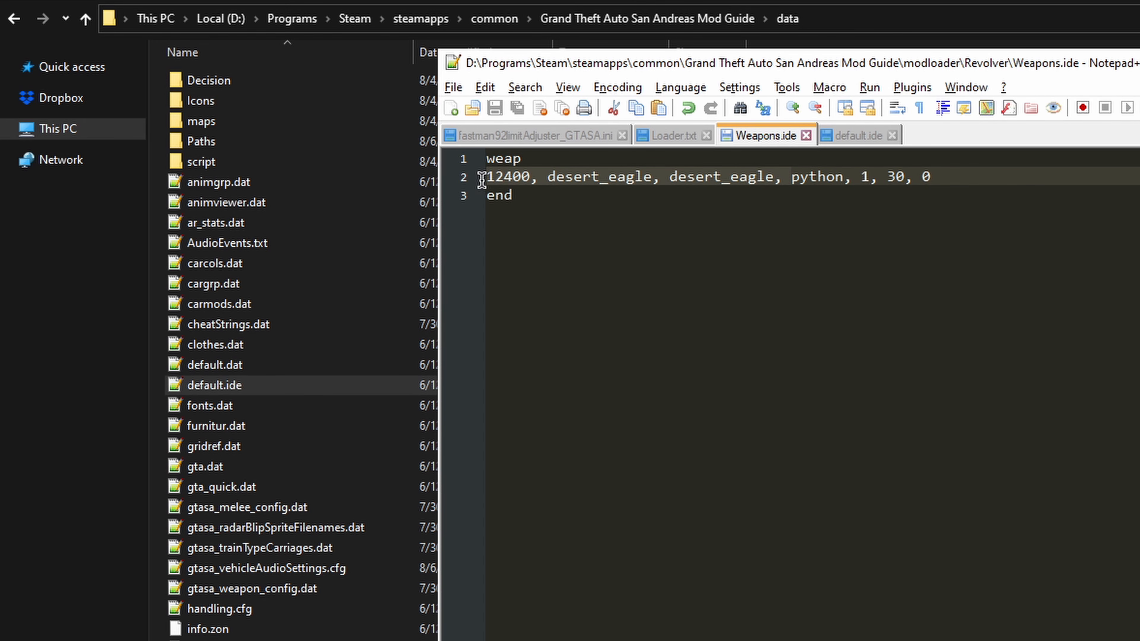
{"action": "left_click_drag", "start_coordinate": [548, 180], "coordinate": [766, 177]}
{"action": "left_click", "coordinate": [716, 183]}
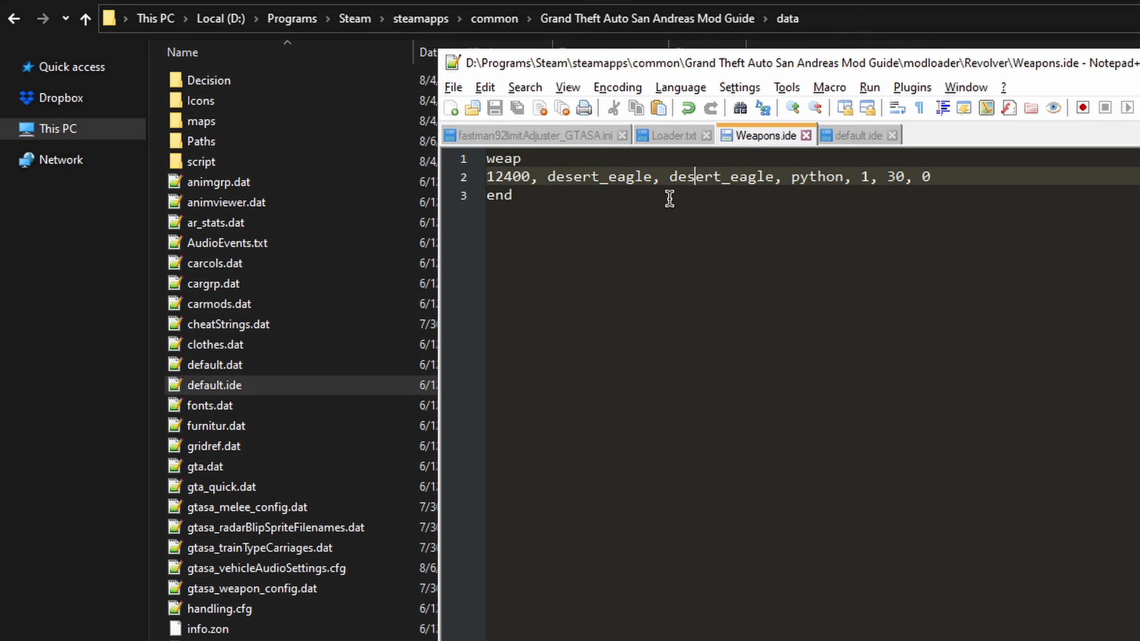
{"action": "double_click", "coordinate": [494, 176]}
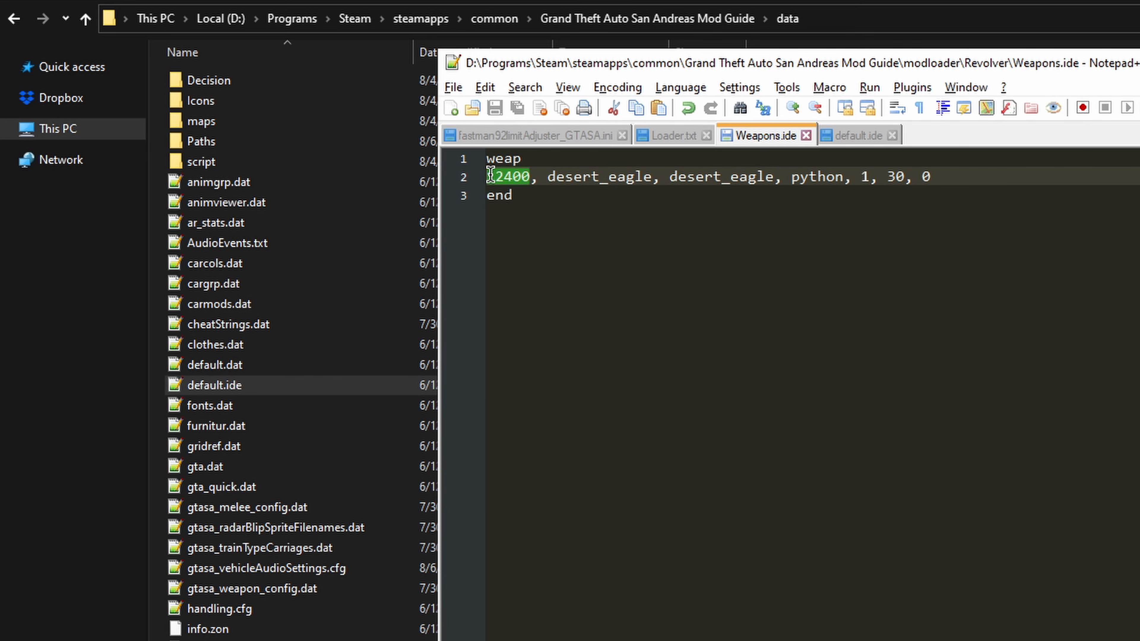
{"action": "double_click", "coordinate": [839, 177]}
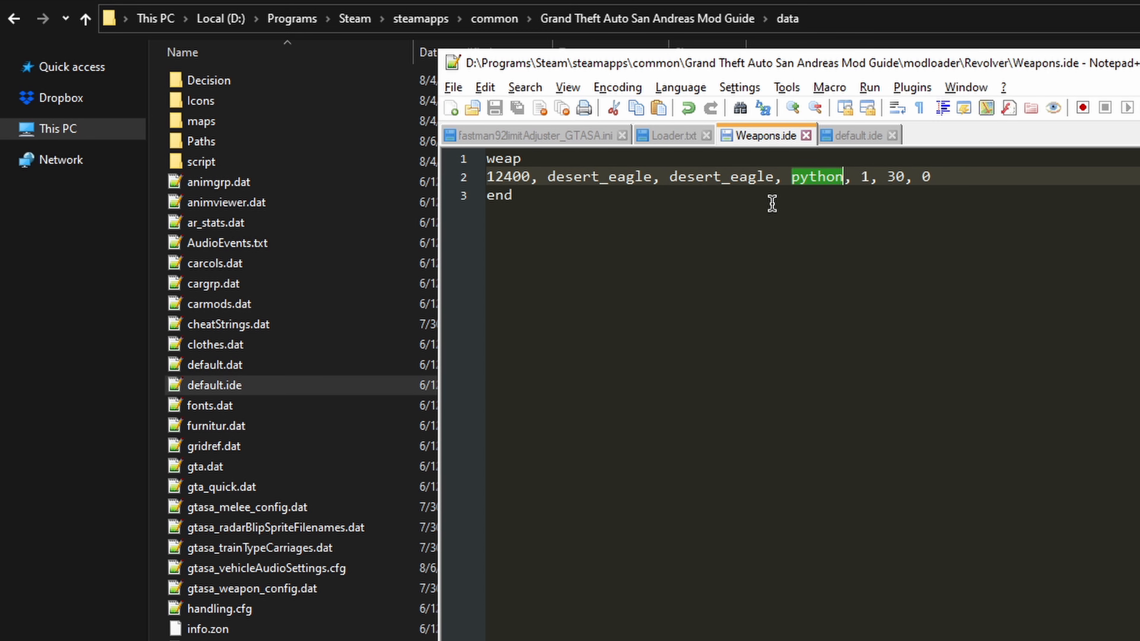
{"action": "left_click", "coordinate": [823, 194]}
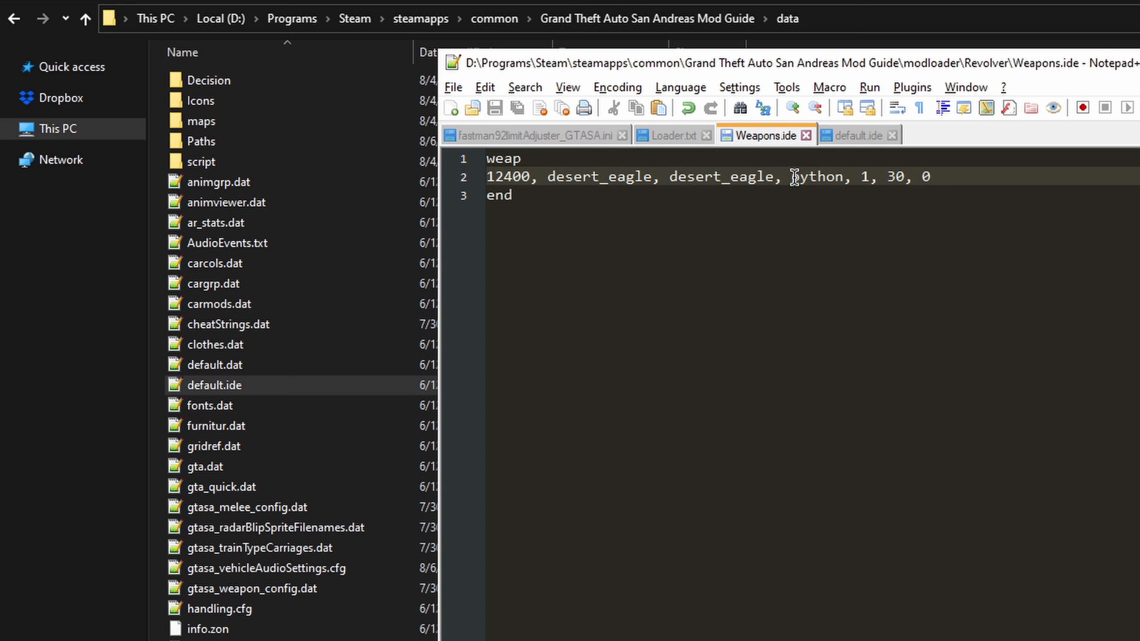
{"action": "left_click_drag", "start_coordinate": [791, 177], "coordinate": [842, 177]}
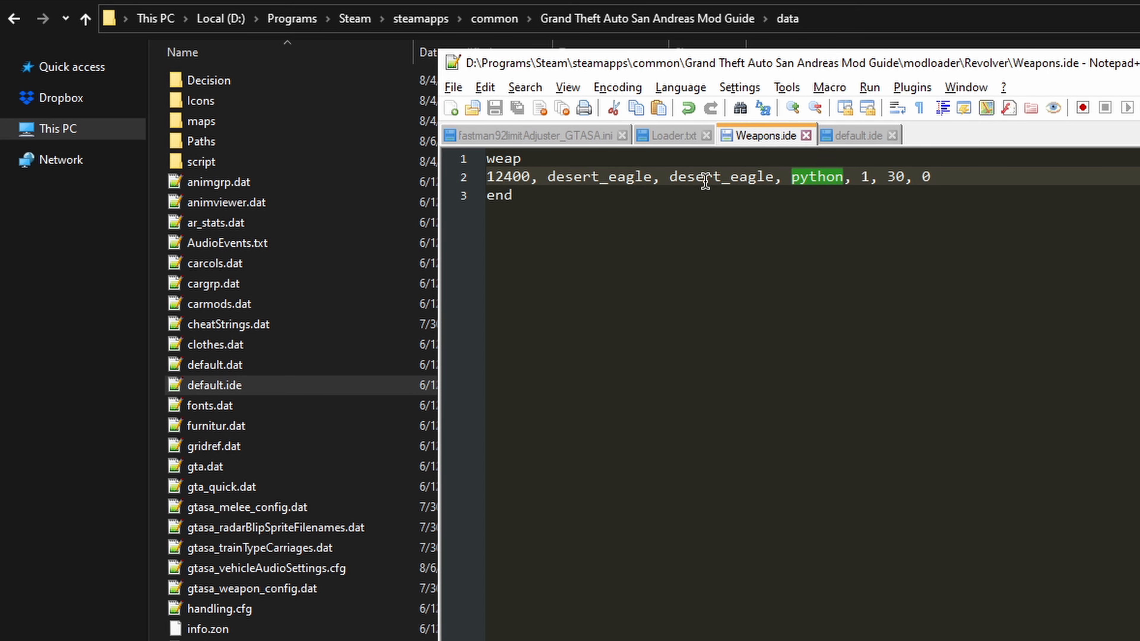
Step: Switch to the browser and reveal the .44 Magnum preview among the weapons in the GTAForums workshop topic
{"action": "left_click", "coordinate": [694, 177]}
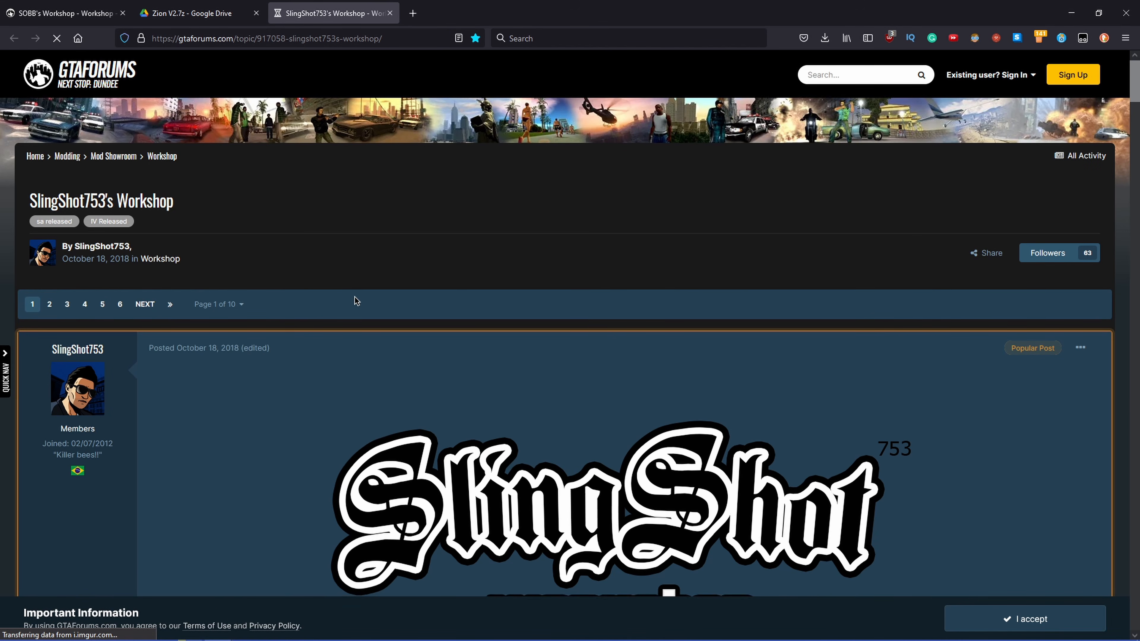
{"action": "scroll", "coordinate": [314, 279], "scroll_direction": "down", "scroll_amount": 6}
{"action": "scroll", "coordinate": [506, 136], "scroll_direction": "up", "scroll_amount": 2}
{"action": "scroll", "coordinate": [292, 217], "scroll_direction": "down", "scroll_amount": 5}
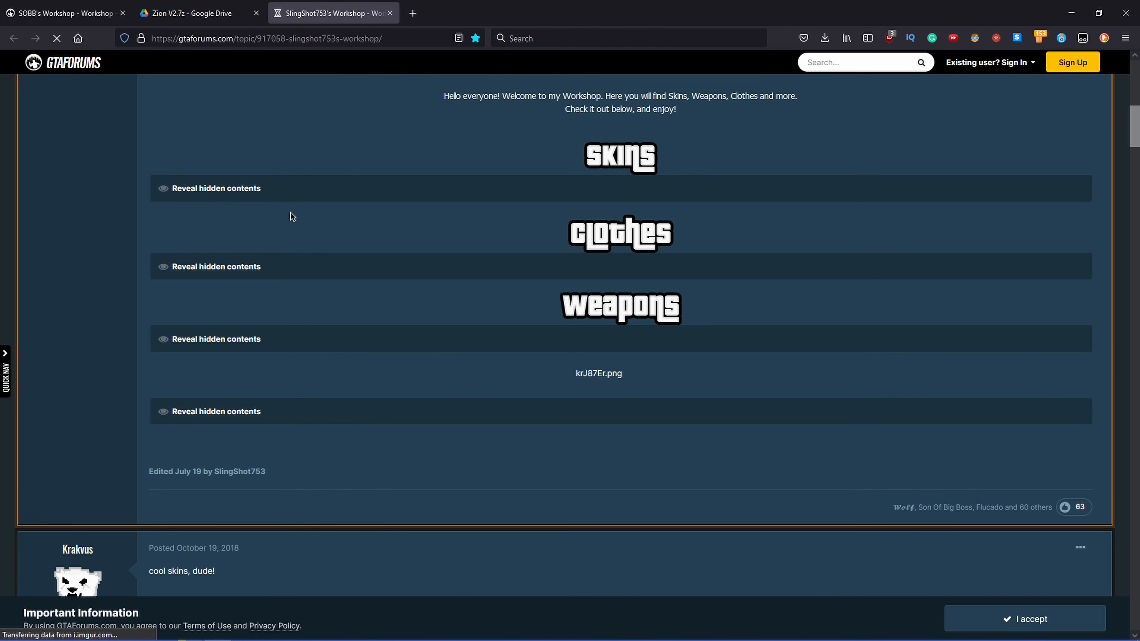
{"action": "left_click", "coordinate": [212, 333]}
{"action": "scroll", "coordinate": [305, 381], "scroll_direction": "down", "scroll_amount": 5}
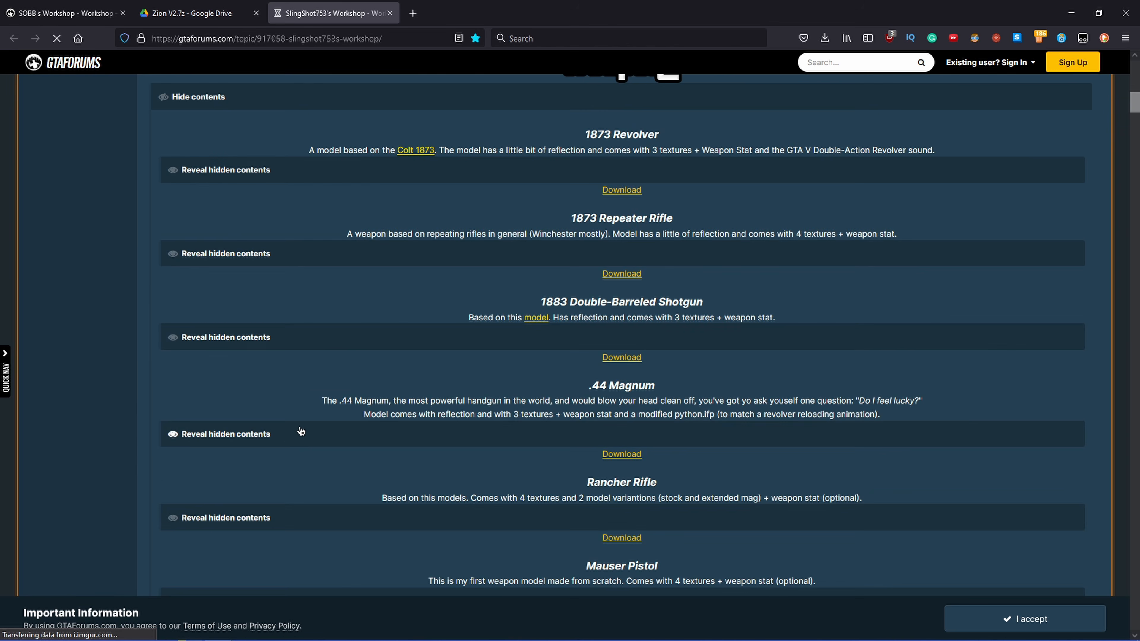
{"action": "left_click", "coordinate": [296, 434]}
{"action": "scroll", "coordinate": [449, 359], "scroll_direction": "down", "scroll_amount": 6}
{"action": "scroll", "coordinate": [485, 276], "scroll_direction": "down", "scroll_amount": 4}
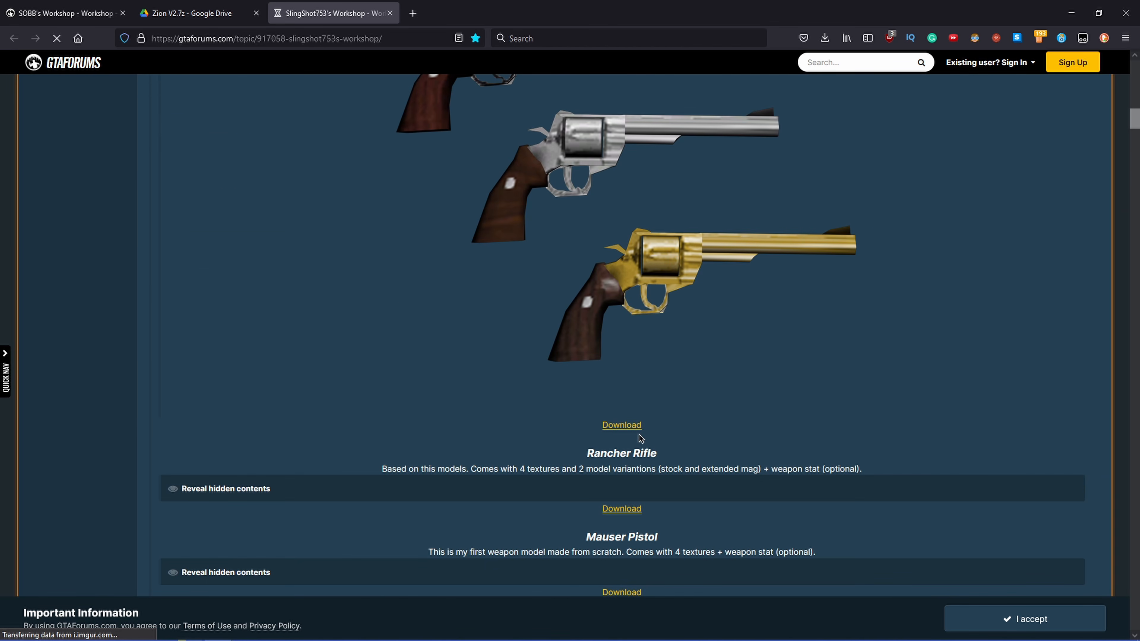
Step: Download .44 Magnum.rar from its MediaFire page and open the downloaded archive
{"action": "middle_click", "coordinate": [628, 425]}
{"action": "scroll", "coordinate": [443, 349], "scroll_direction": "up", "scroll_amount": 3}
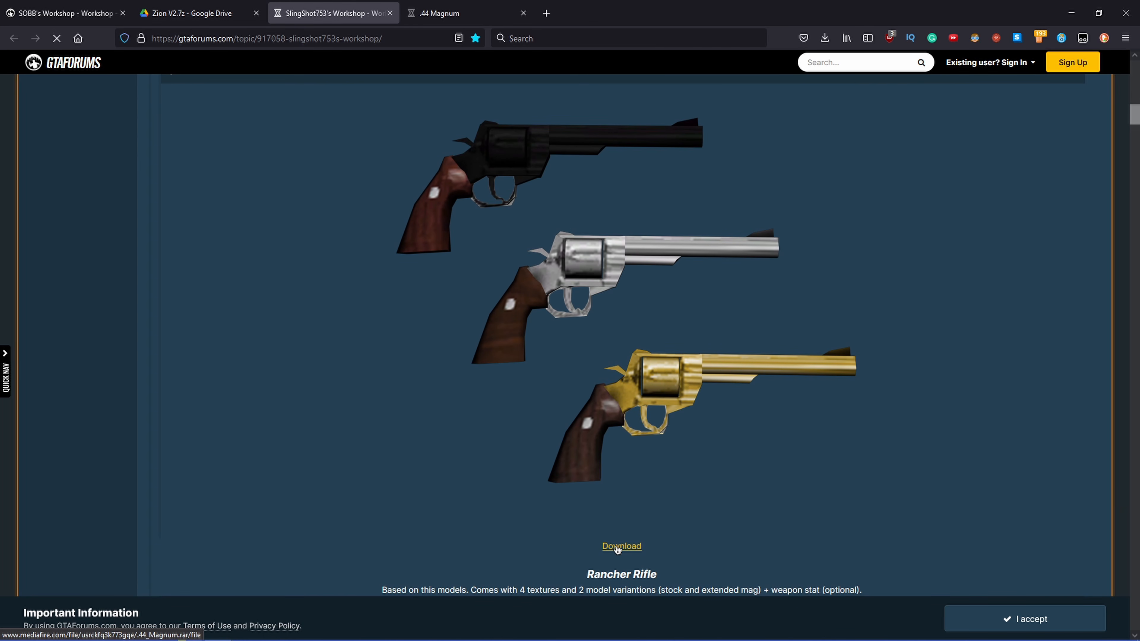
{"action": "left_click", "coordinate": [467, 13]}
{"action": "left_click", "coordinate": [762, 150]}
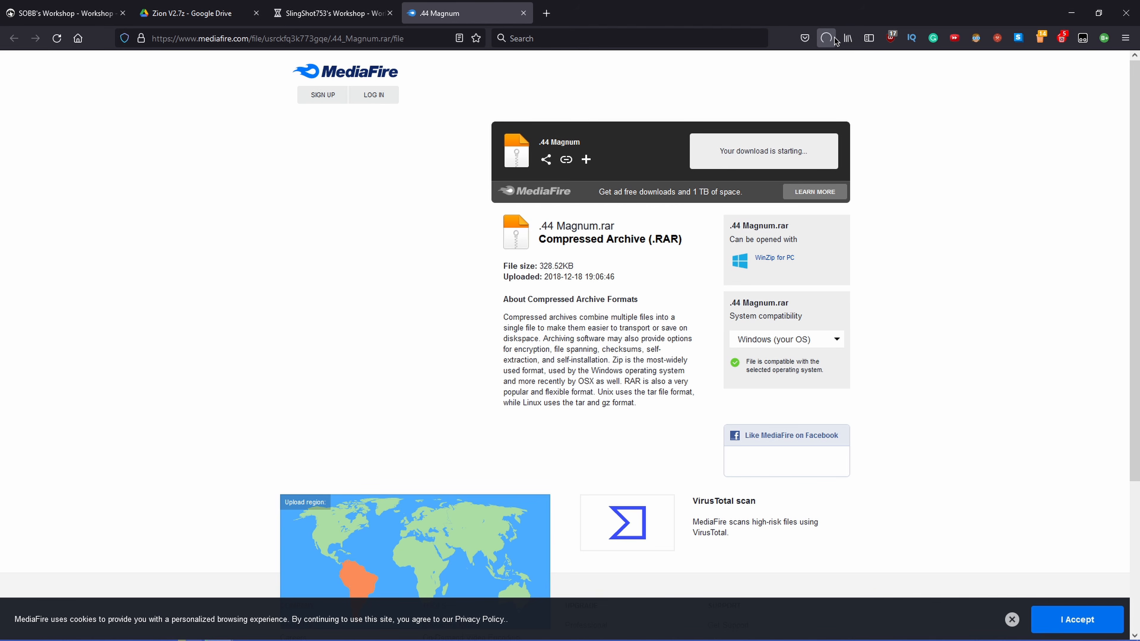
{"action": "left_click", "coordinate": [710, 71]}
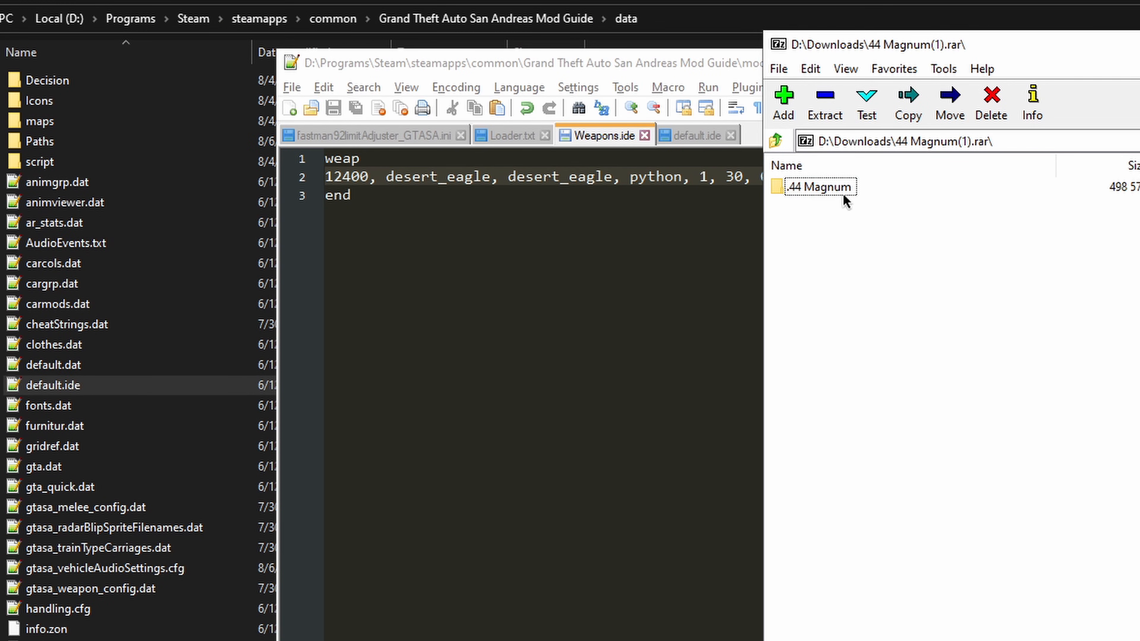
Step: Return to the game's data folder window and go to the Revolver folder inside modloader
{"action": "left_click", "coordinate": [829, 185]}
{"action": "left_click", "coordinate": [517, 1]}
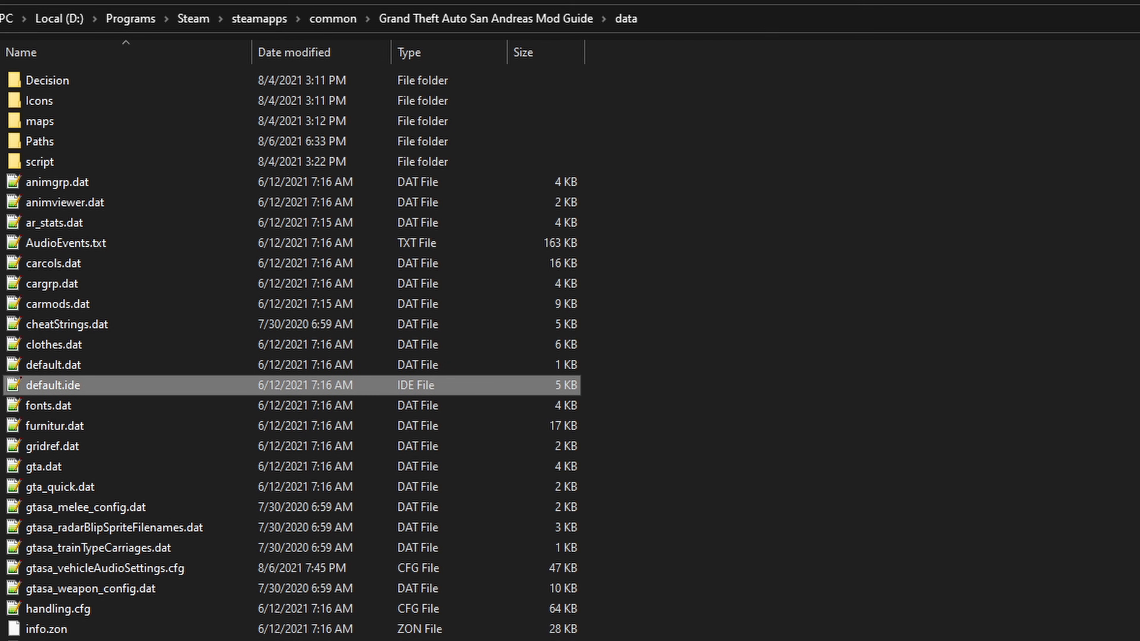
{"action": "left_click", "coordinate": [517, 20]}
{"action": "double_click", "coordinate": [77, 182]}
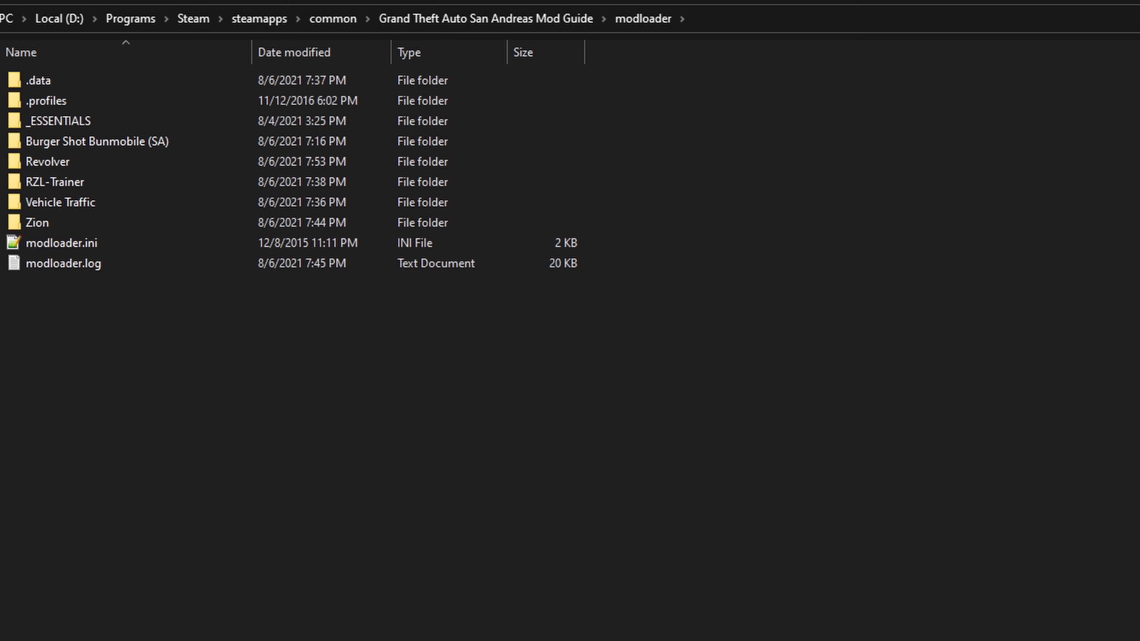
{"action": "double_click", "coordinate": [50, 161]}
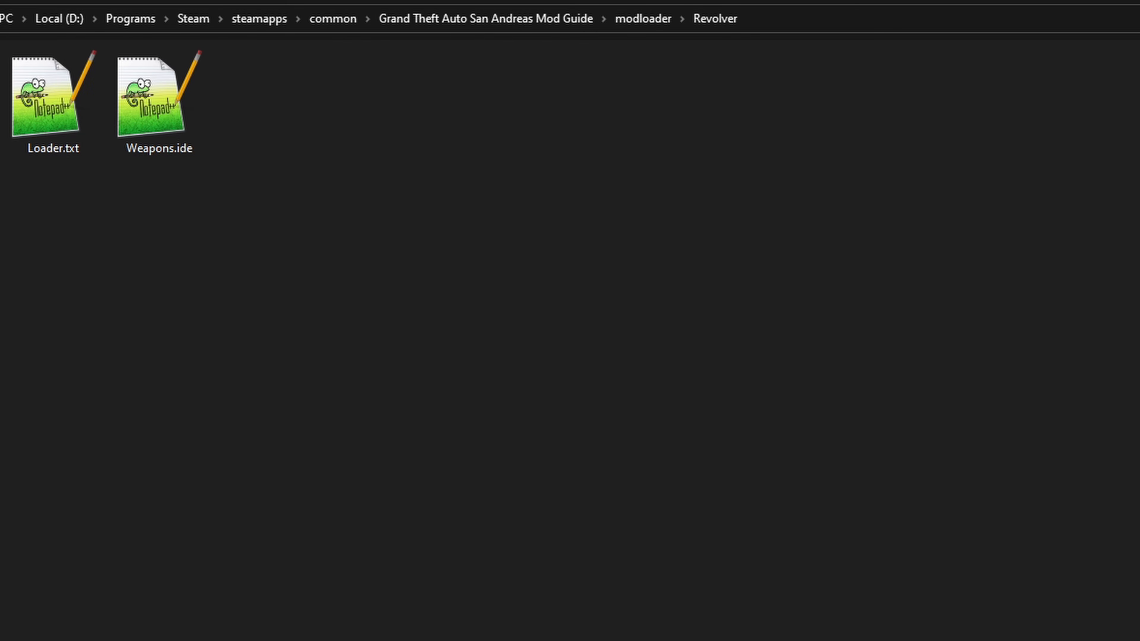
Step: Extract desert_eagle.dff from the archive's .44 Magnum folder into the Revolver folder
{"action": "key", "text": "alt+Tab"}
{"action": "left_click", "coordinate": [876, 294]}
{"action": "double_click", "coordinate": [808, 188]}
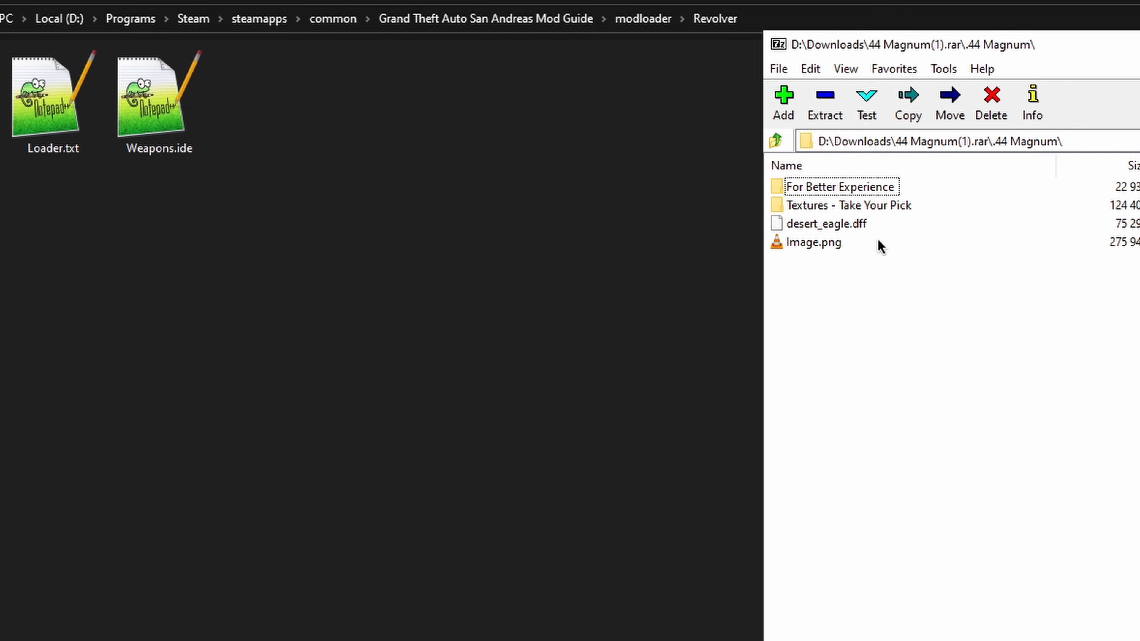
{"action": "left_click_drag", "start_coordinate": [804, 224], "coordinate": [602, 253]}
{"action": "key", "text": "alt+Tab"}
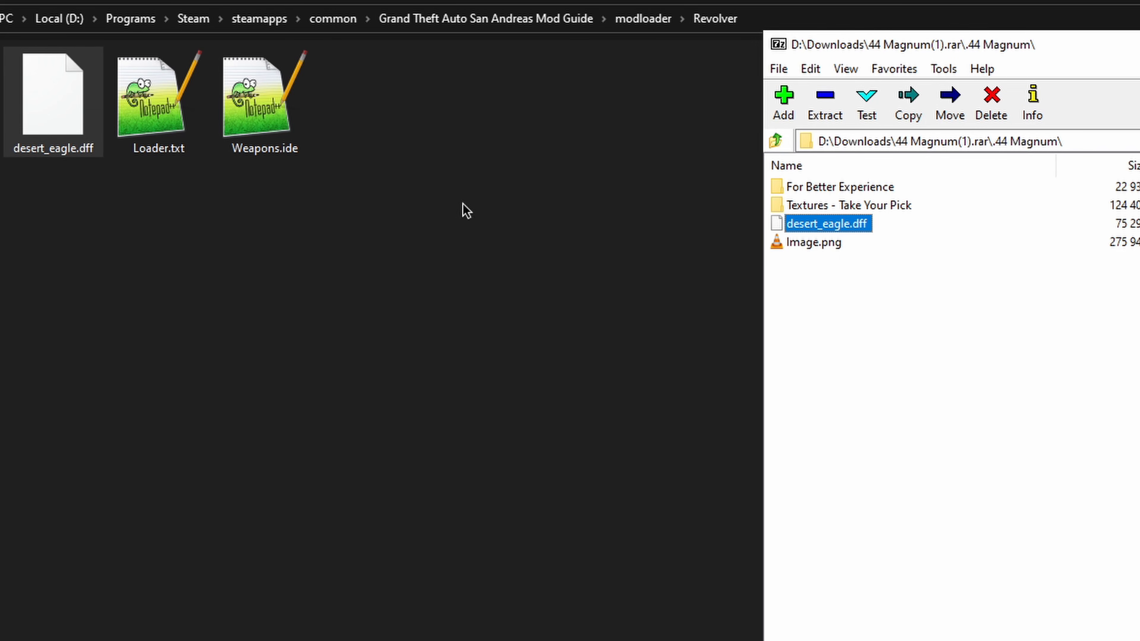
Step: Extract Silver.txd from the archive's Textures - Take Your Pick folder into the Revolver folder
{"action": "left_click", "coordinate": [919, 247]}
{"action": "double_click", "coordinate": [802, 205]}
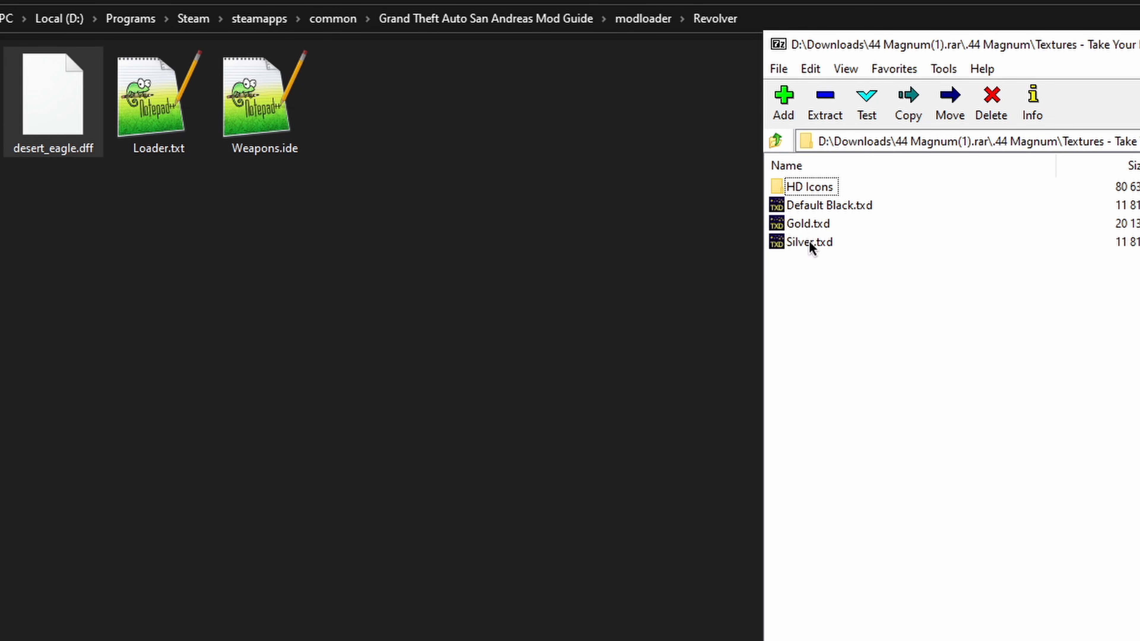
{"action": "left_click_drag", "start_coordinate": [816, 244], "coordinate": [381, 286]}
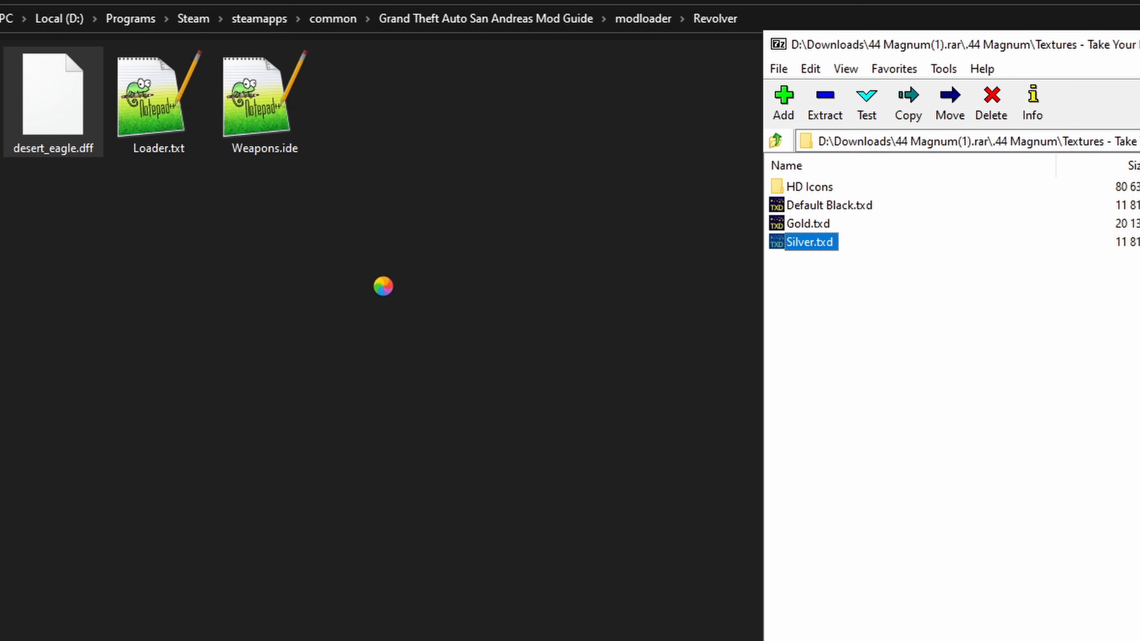
{"action": "left_click", "coordinate": [260, 144]}
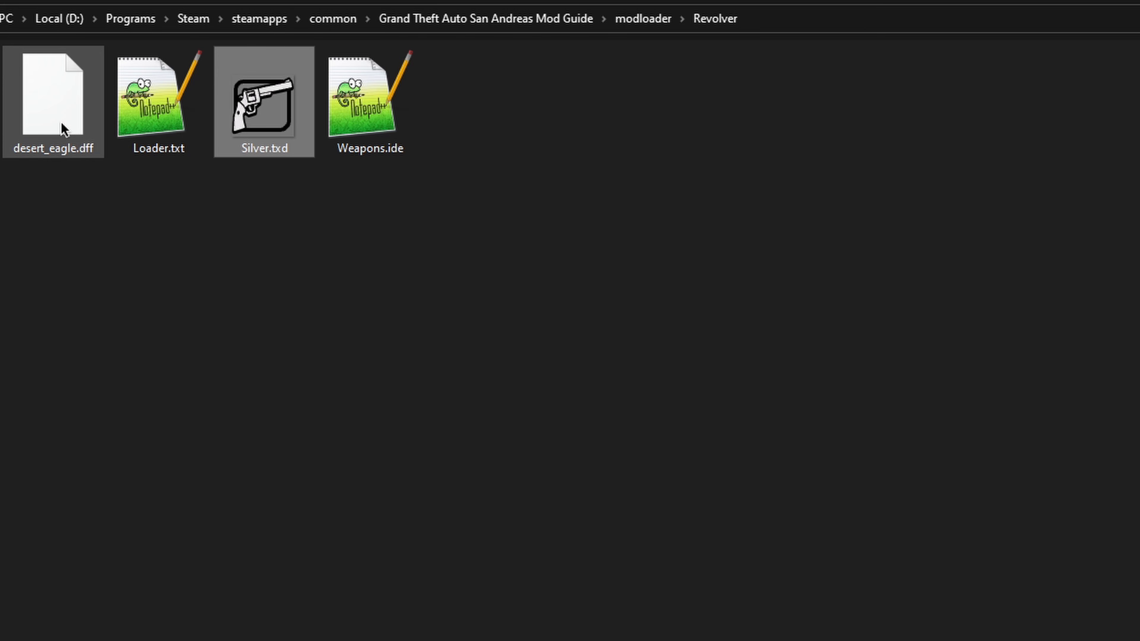
Step: Rename desert_eagle.dff to magnum.dff and Silver.txd to magnum.txd in the Revolver folder
{"action": "left_click", "coordinate": [55, 151]}
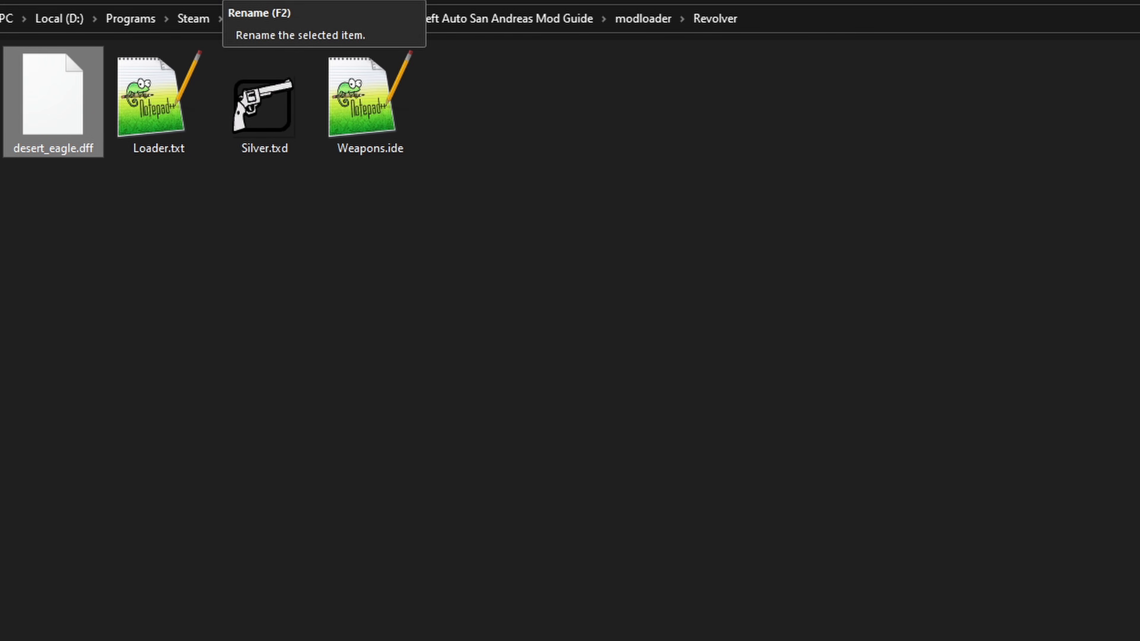
{"action": "key", "text": "F2"}
{"action": "type", "text": "magnum"}
{"action": "key", "text": "Return"}
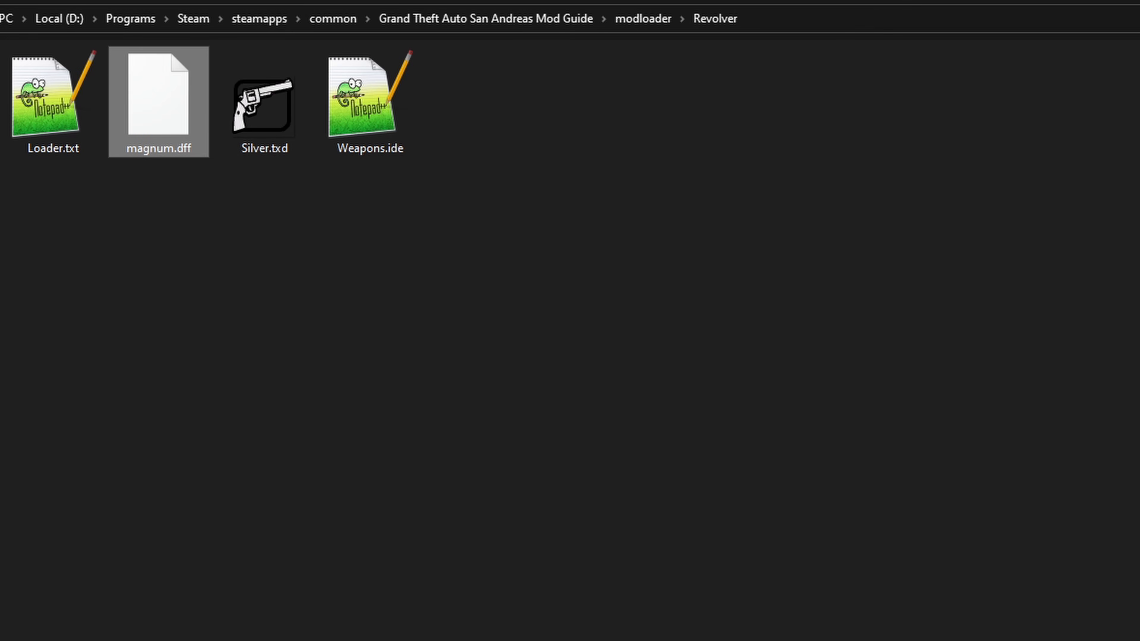
{"action": "key", "text": "Right"}
{"action": "key", "text": "F2"}
{"action": "type", "text": "magnum"}
{"action": "key", "text": "Return"}
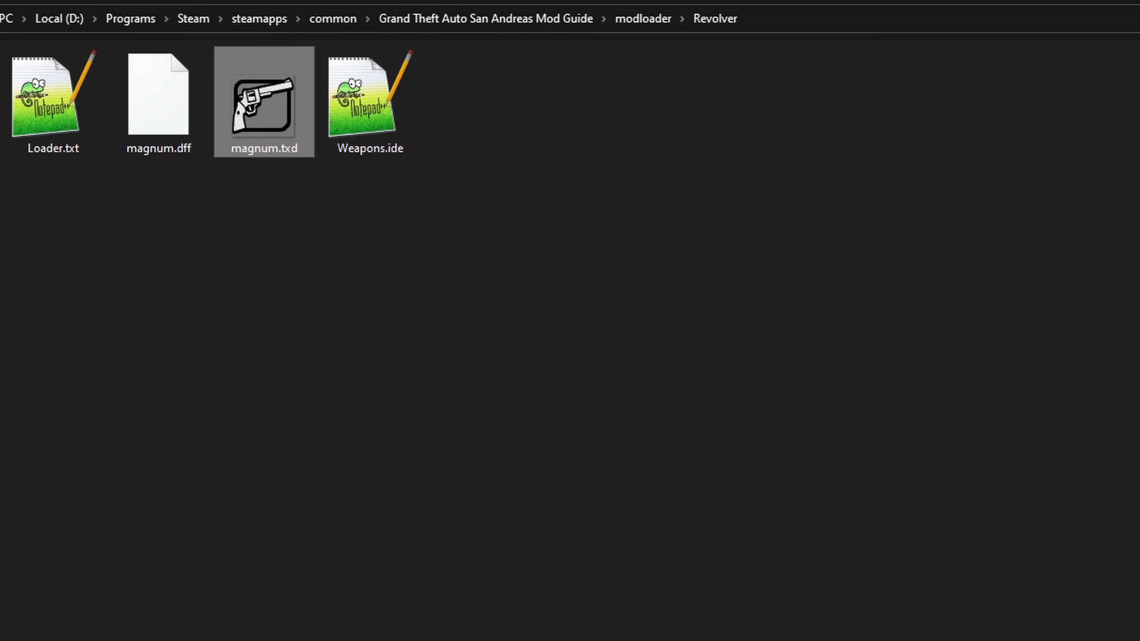
{"action": "left_click", "coordinate": [475, 337]}
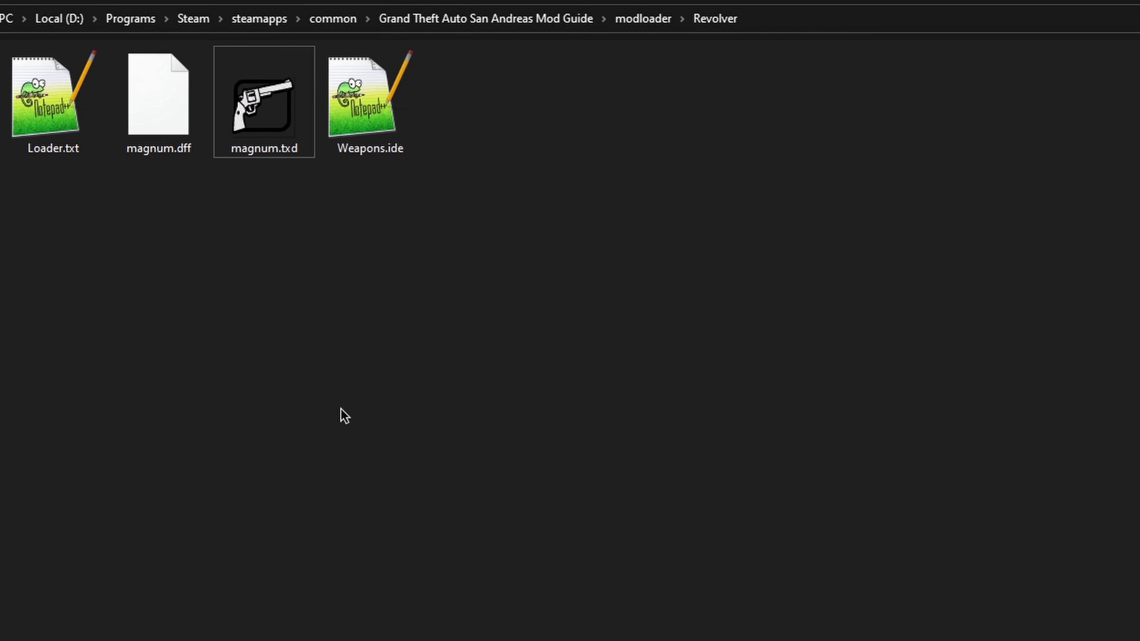
Step: Replace both desert_eagle names in the 12400 line of Weapons.ide with magnum and save the file
{"action": "double_click", "coordinate": [371, 148]}
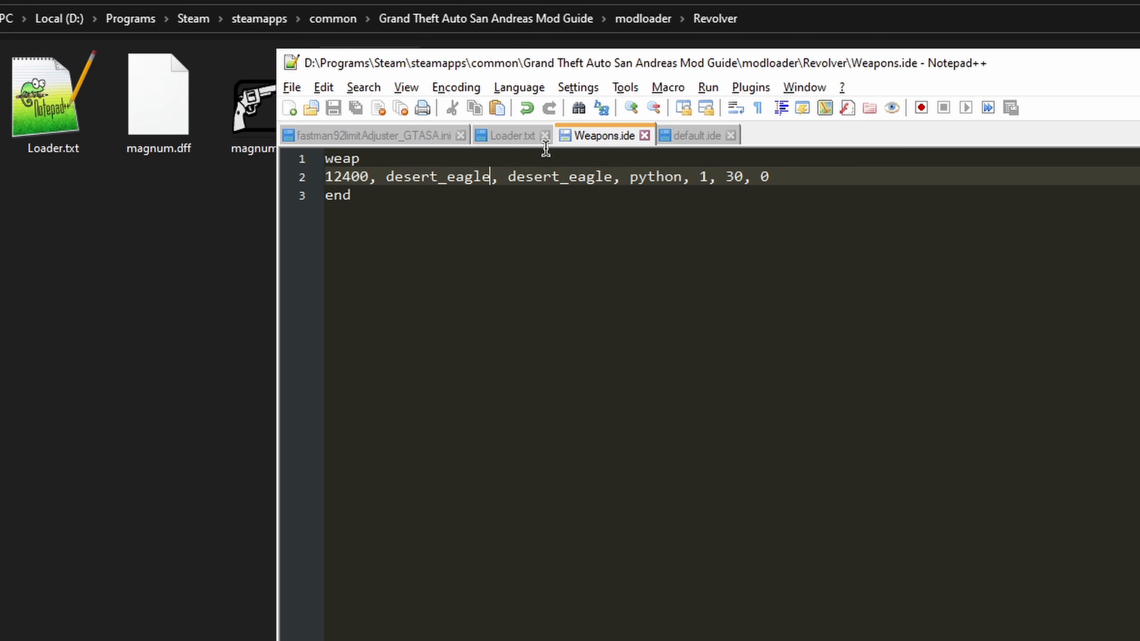
{"action": "key", "text": "ctrl+BackSpace"}
{"action": "type", "text": "nagu"}
{"action": "key", "text": "ctrl+BackSpace"}
{"action": "type", "text": "magnum"}
{"action": "key", "text": "ctrl+Right"}
{"action": "key", "text": "ctrl+Right"}
{"action": "key", "text": "ctrl+BackSpace"}
{"action": "type", "text": "ma"}
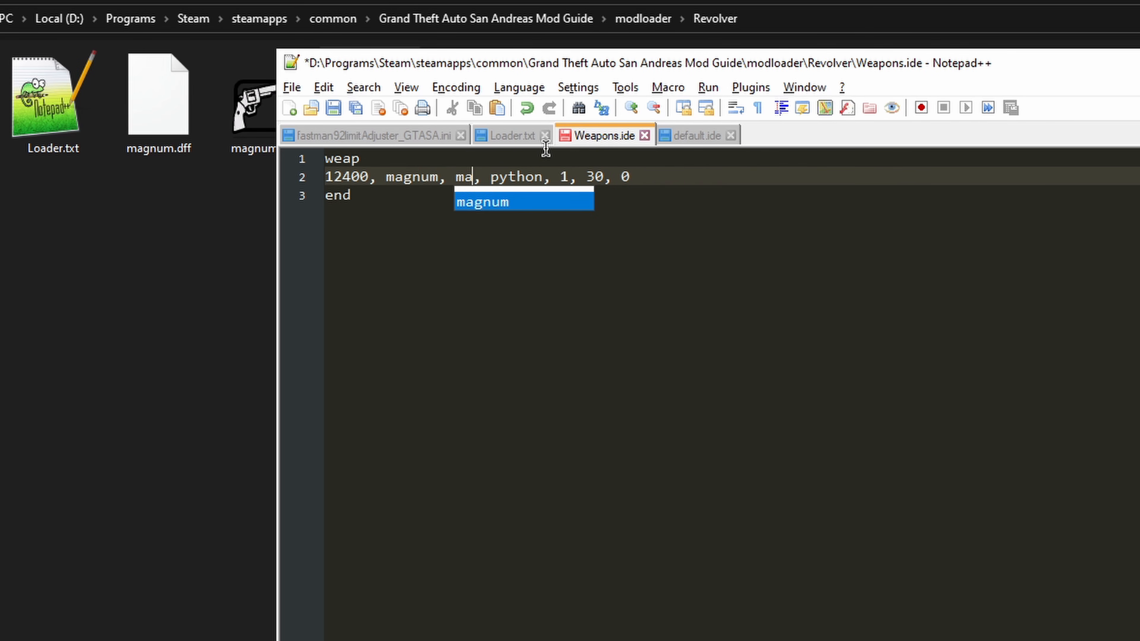
{"action": "type", "text": "gnum"}
{"action": "key", "text": "ctrl+s"}
{"action": "left_click", "coordinate": [641, 189]}
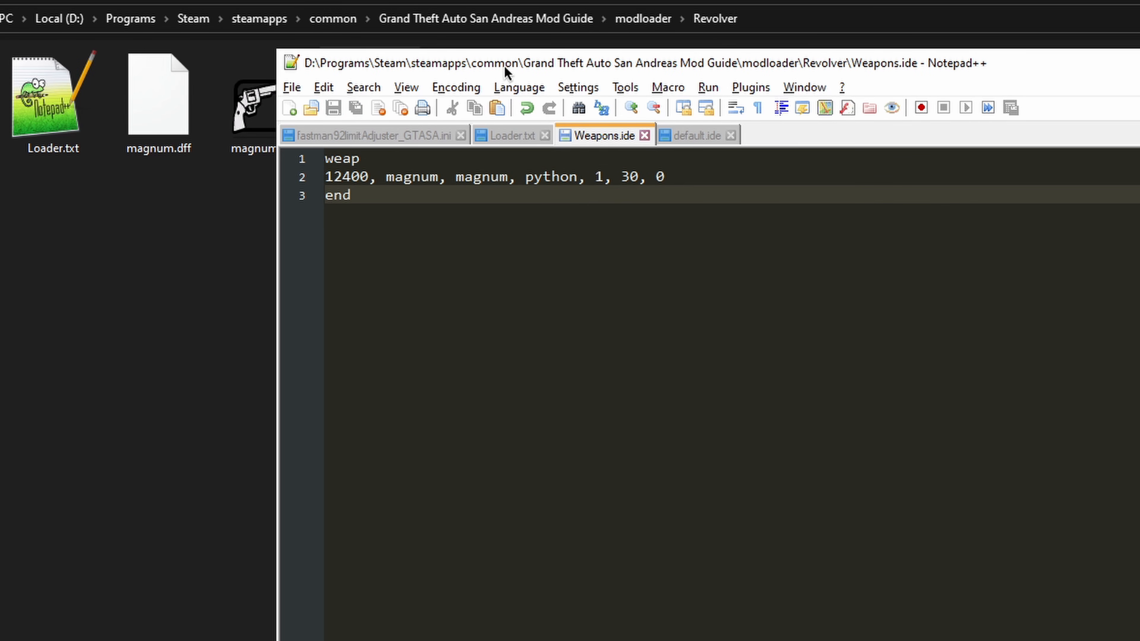
{"action": "left_click_drag", "start_coordinate": [506, 72], "coordinate": [583, 109]}
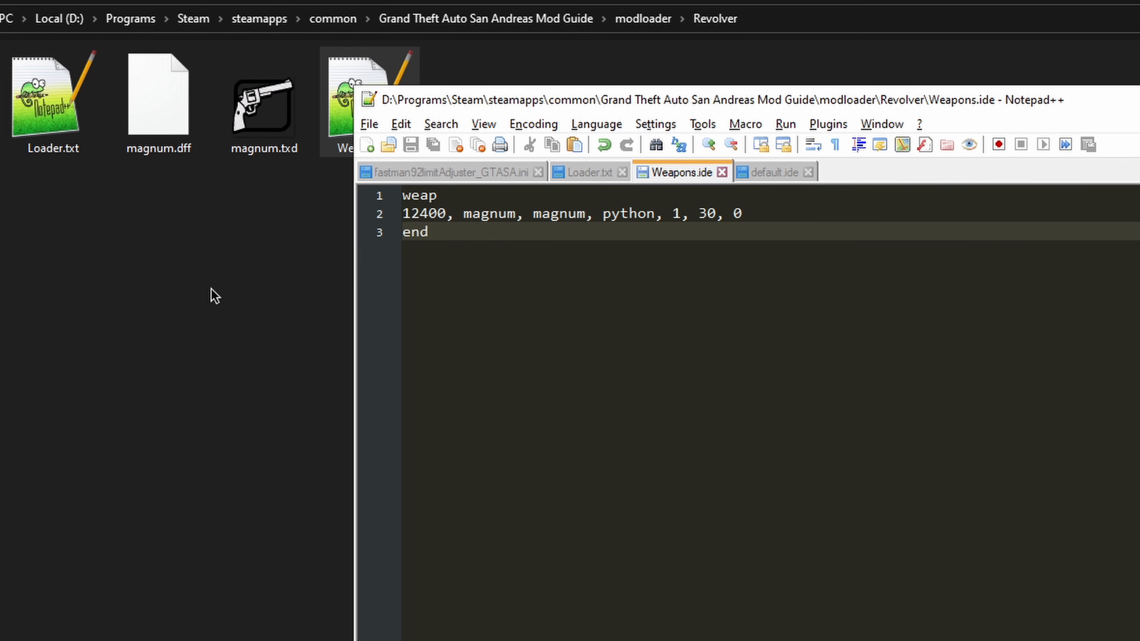
Step: Open weapon.dat from the game's data folder in Notepad++
{"action": "left_click", "coordinate": [215, 296]}
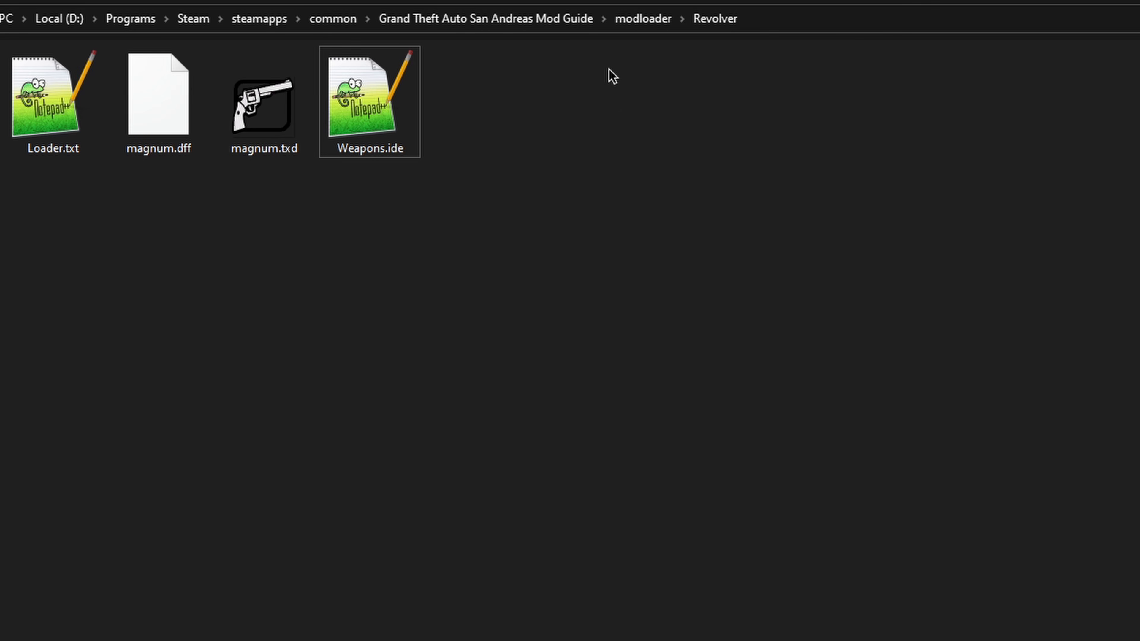
{"action": "left_click", "coordinate": [417, 22]}
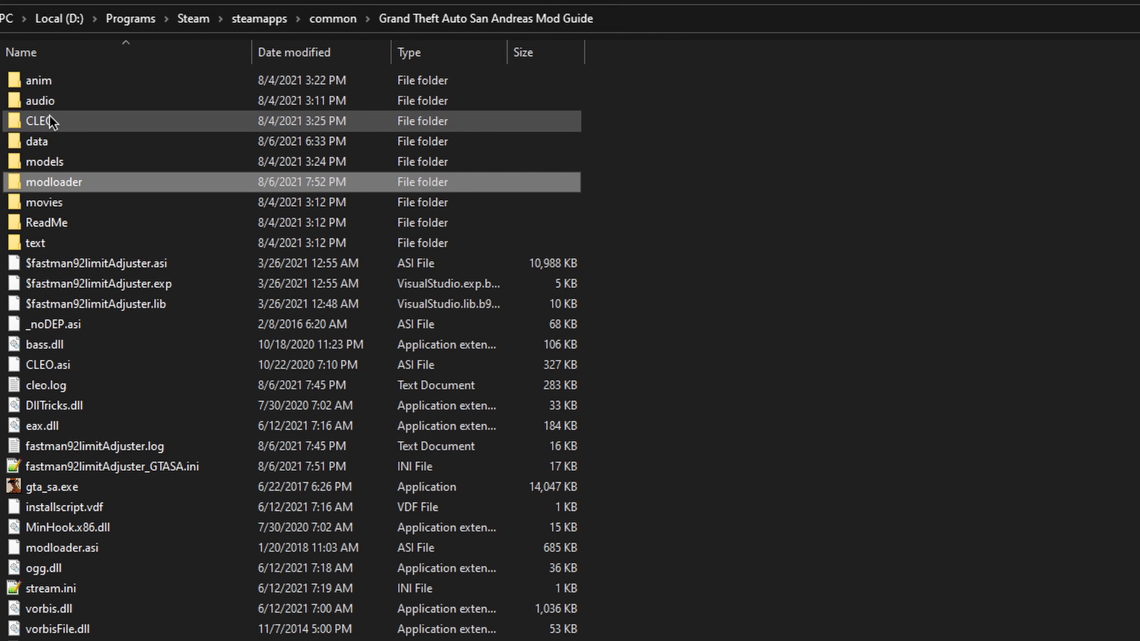
{"action": "double_click", "coordinate": [44, 143]}
{"action": "scroll", "coordinate": [442, 418], "scroll_direction": "down", "scroll_amount": 4}
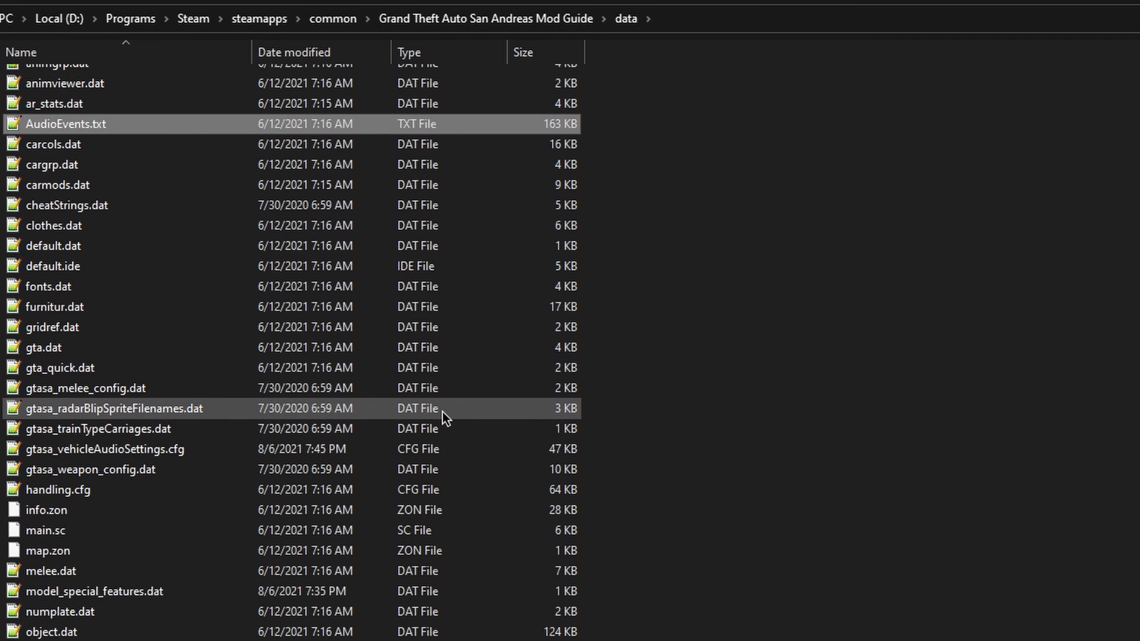
{"action": "scroll", "coordinate": [436, 413], "scroll_direction": "down", "scroll_amount": 1}
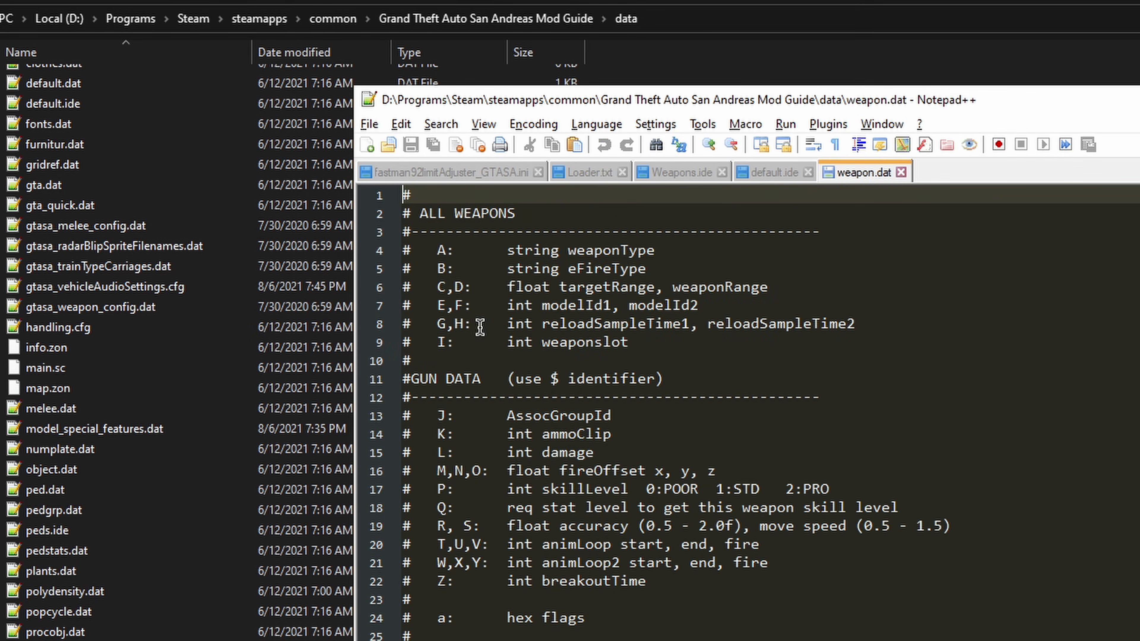
{"action": "scroll", "coordinate": [571, 433], "scroll_direction": "down", "scroll_amount": 12}
{"action": "scroll", "coordinate": [547, 430], "scroll_direction": "down", "scroll_amount": 4}
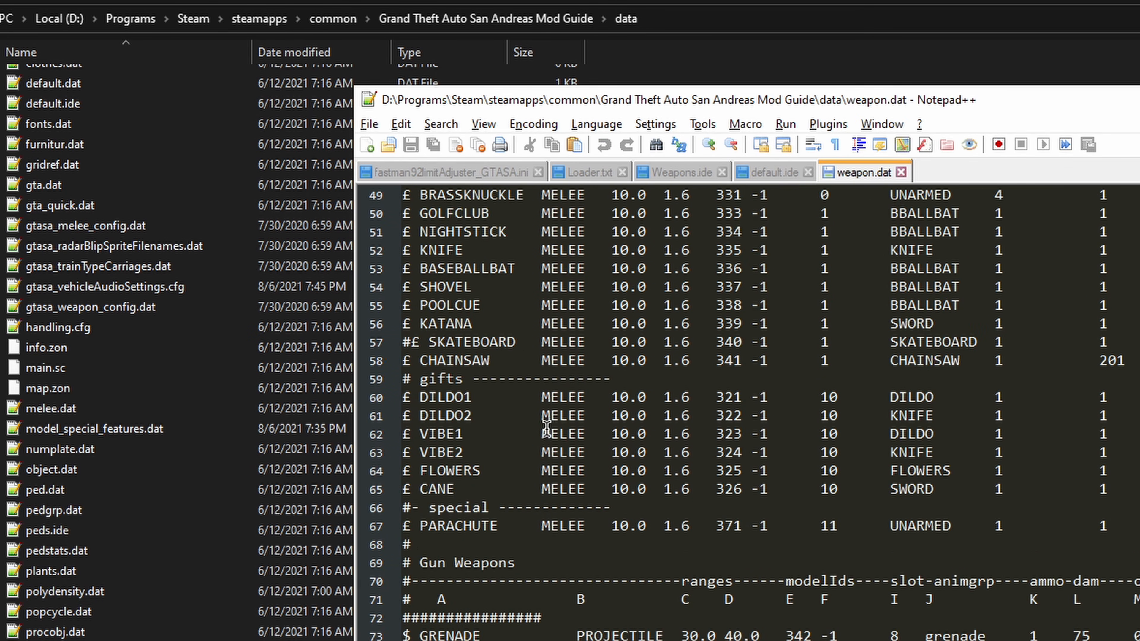
Step: Copy the three DESERT_EAGLE lines from weapon.dat into Loader.txt, starting on line 3 below the IDE entry
{"action": "scroll", "coordinate": [547, 427], "scroll_direction": "down", "scroll_amount": 6}
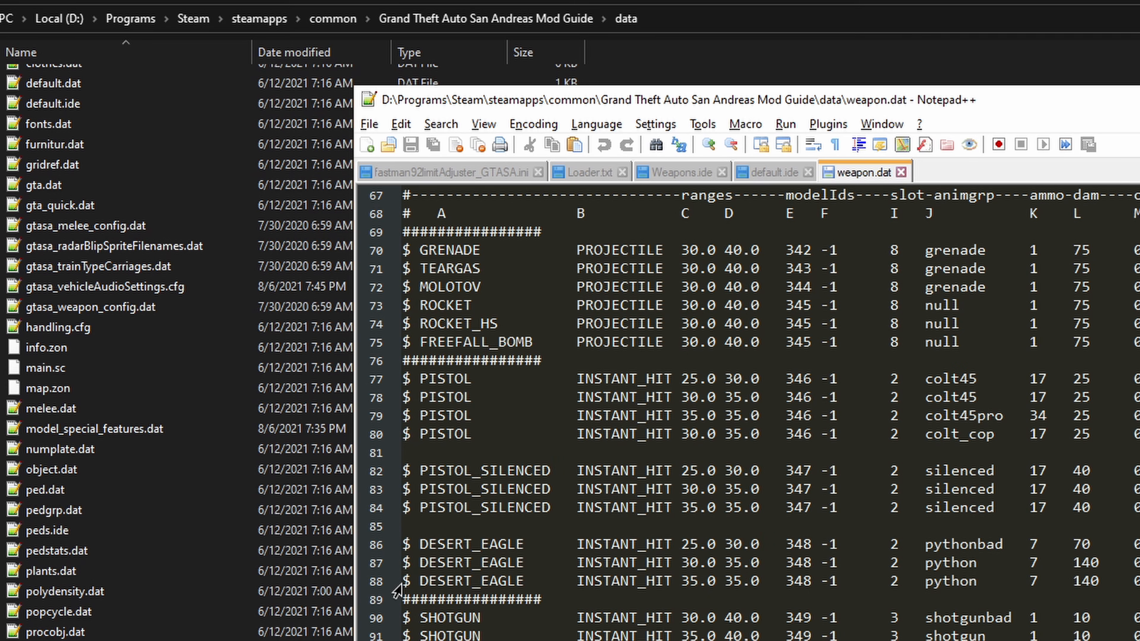
{"action": "left_click_drag", "start_coordinate": [404, 599], "coordinate": [409, 547]}
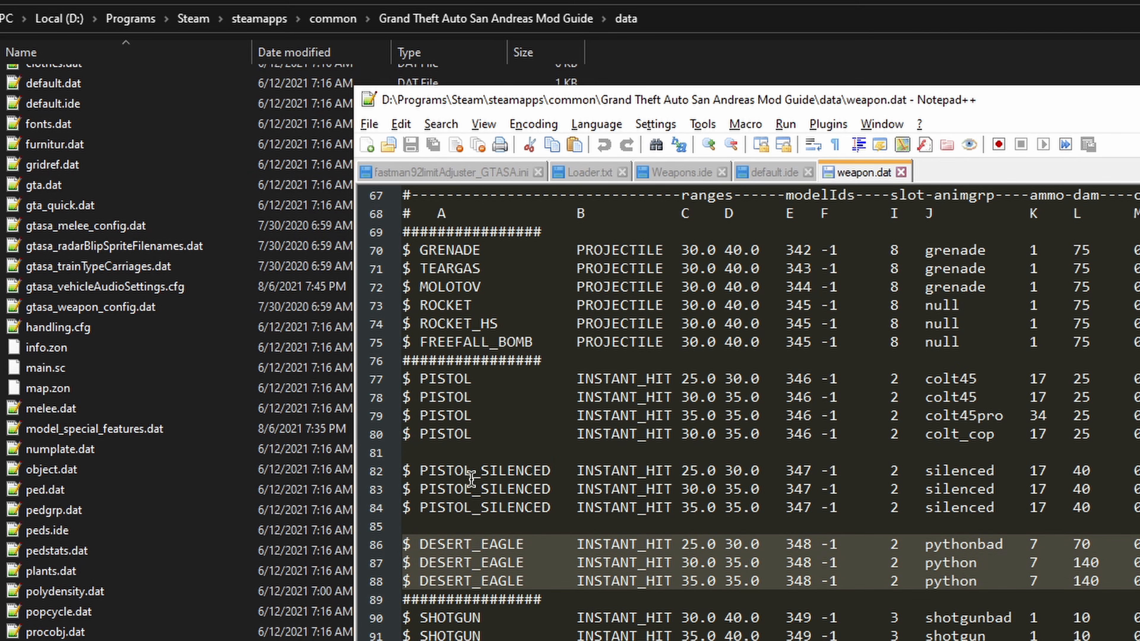
{"action": "left_click", "coordinate": [594, 179]}
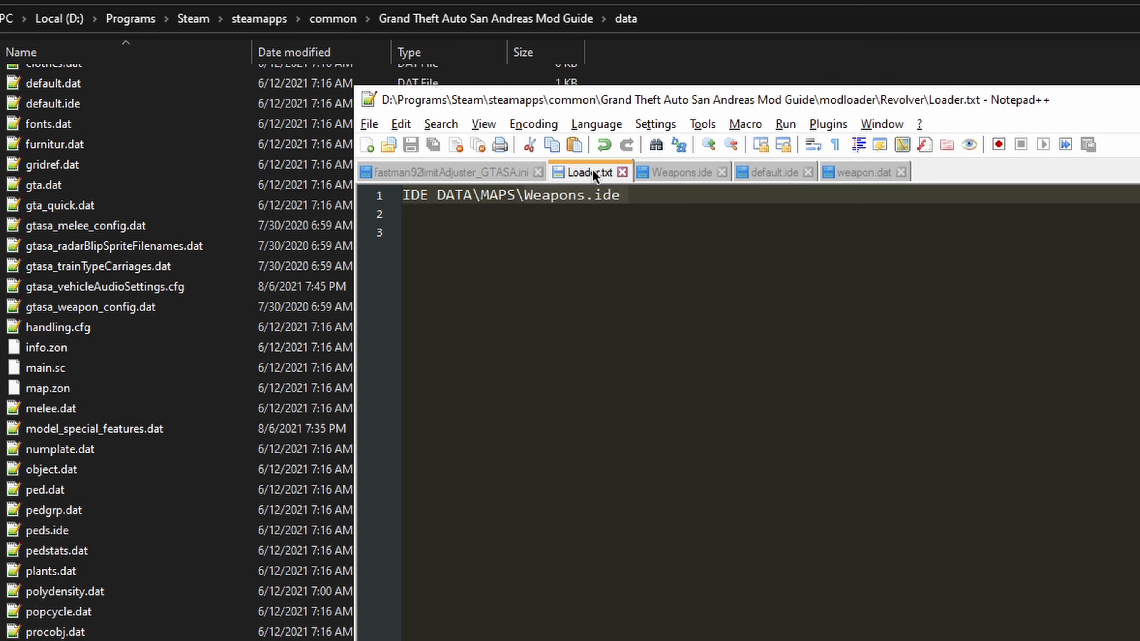
{"action": "left_click", "coordinate": [587, 236]}
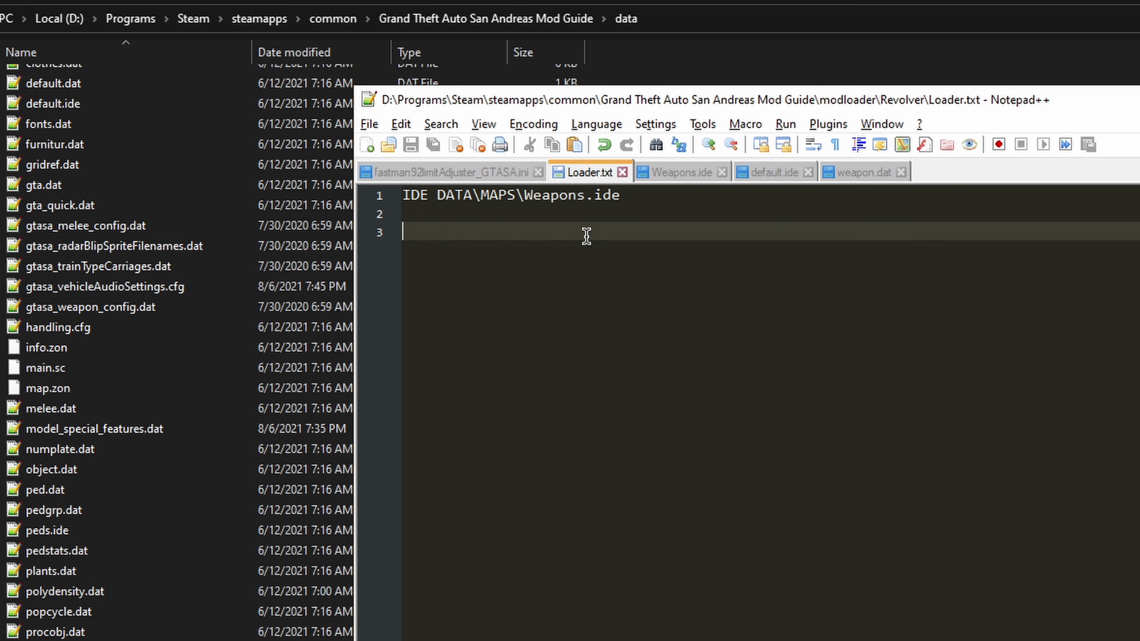
{"action": "left_click", "coordinate": [694, 177]}
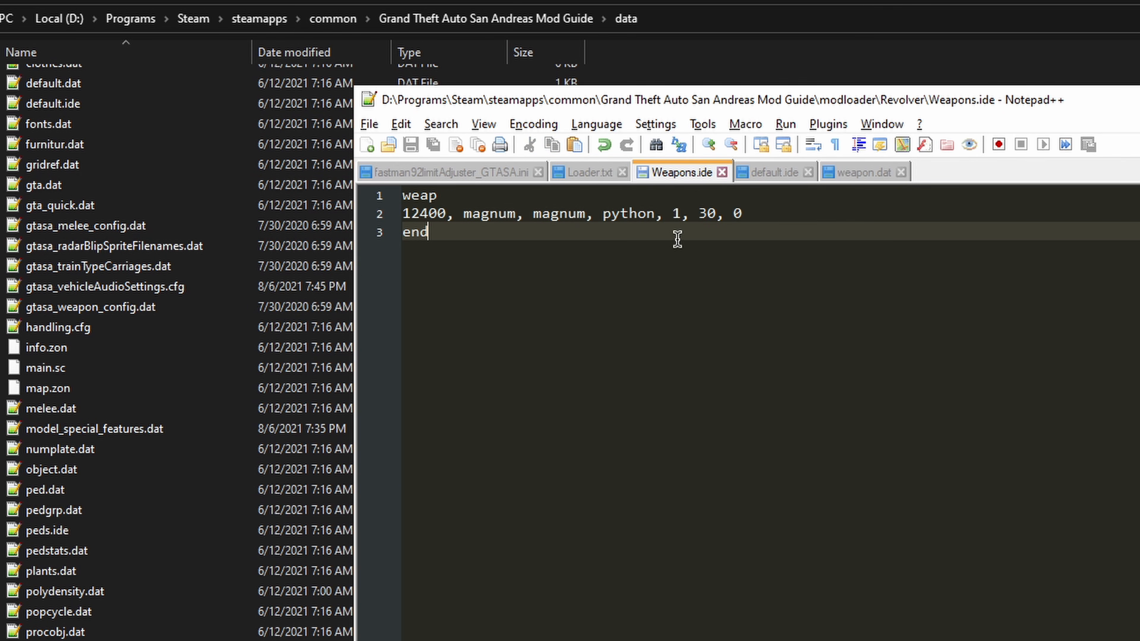
{"action": "left_click", "coordinate": [577, 175]}
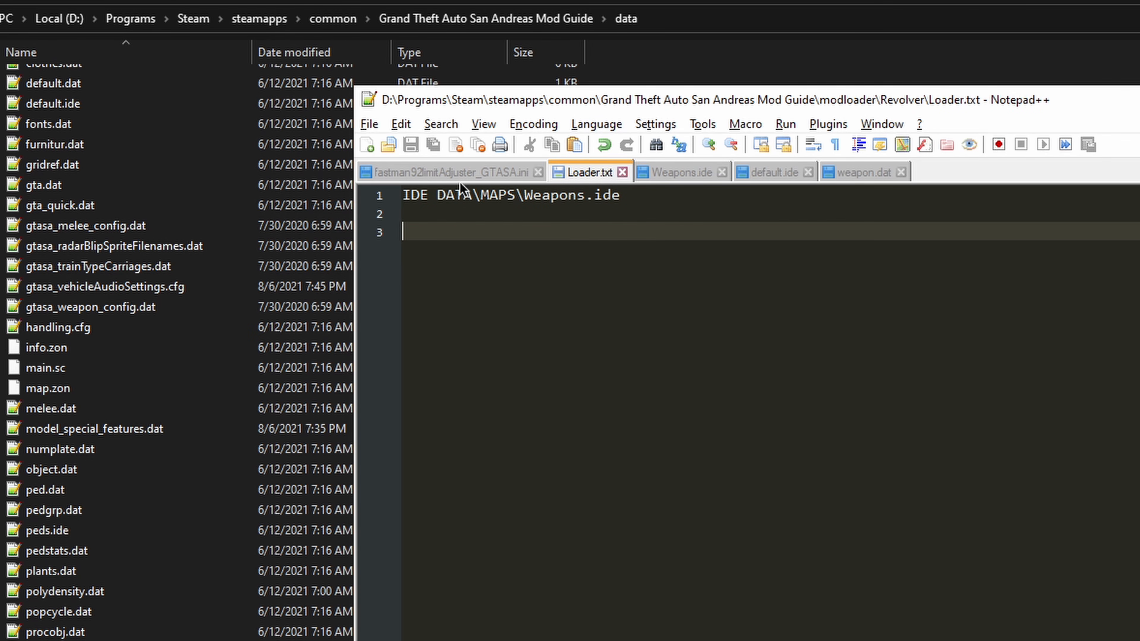
{"action": "key", "text": "ctrl+v"}
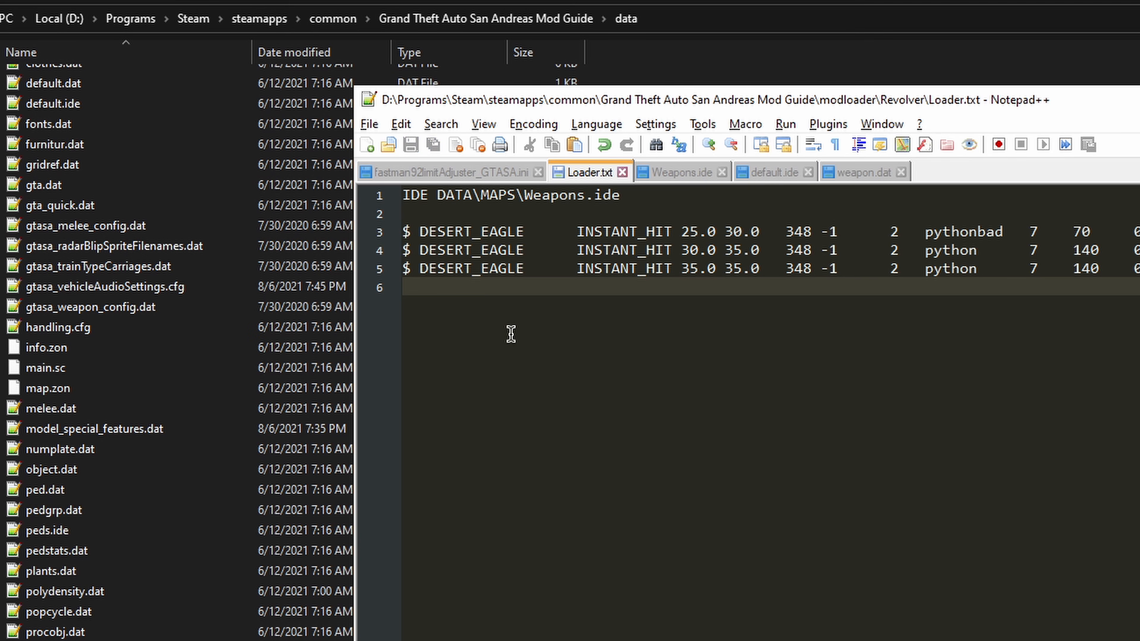
Step: Insert a "Weapons.dat:" heading line above the three DESERT_EAGLE lines in Loader.txt and save the file
{"action": "left_click", "coordinate": [460, 215]}
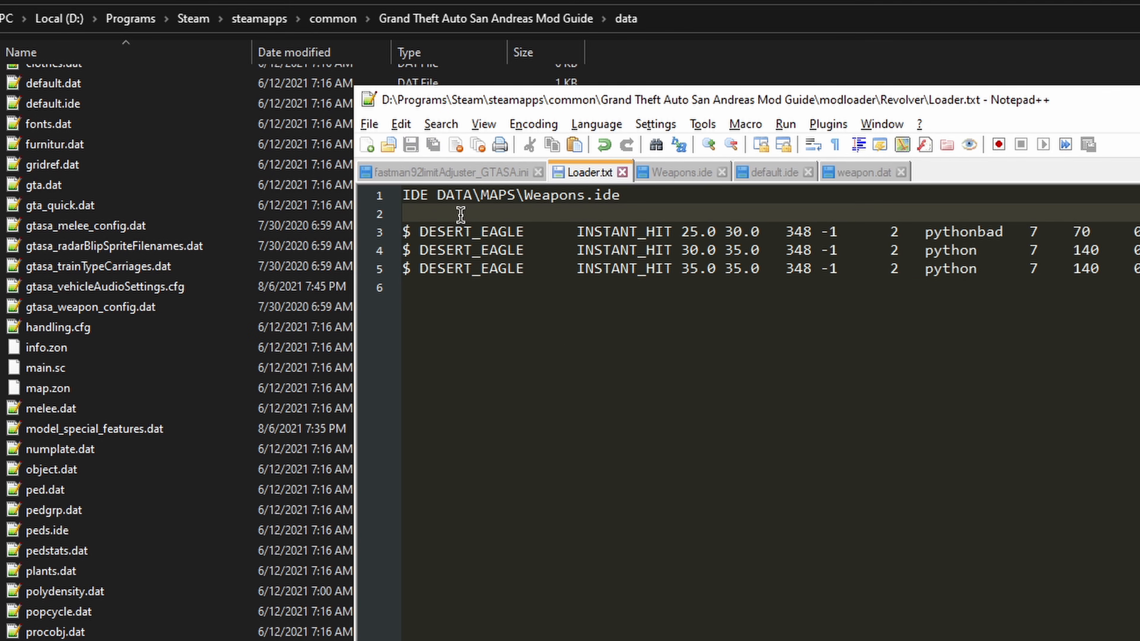
{"action": "key", "text": "Return"}
{"action": "type", "text": "Weapons.dat:"}
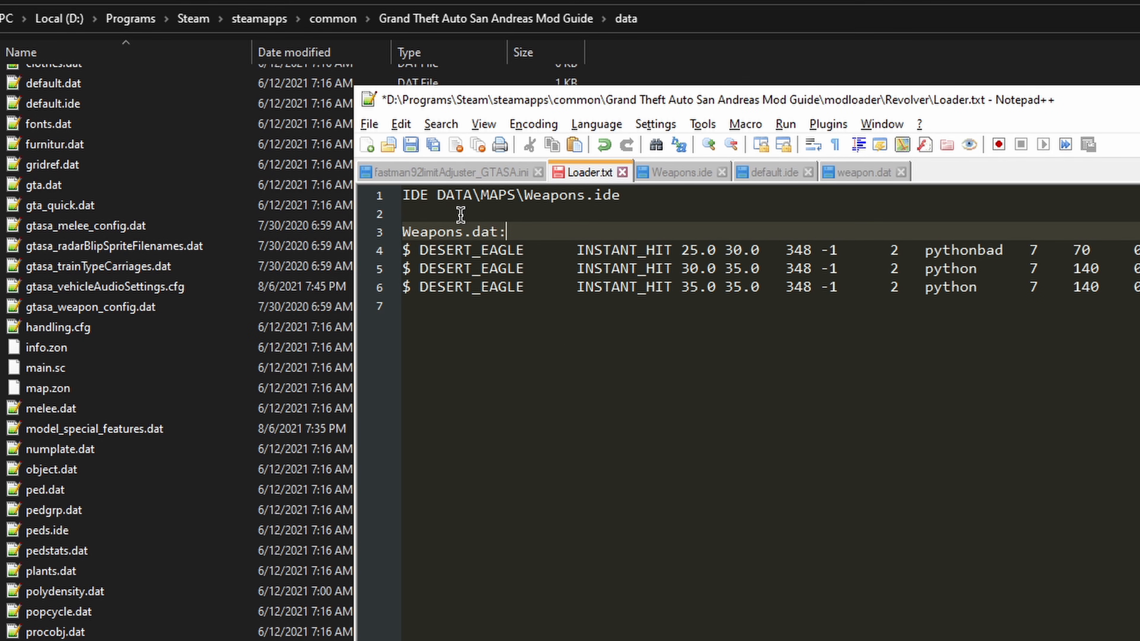
{"action": "key", "text": "ctrl+s"}
{"action": "left_click", "coordinate": [432, 310]}
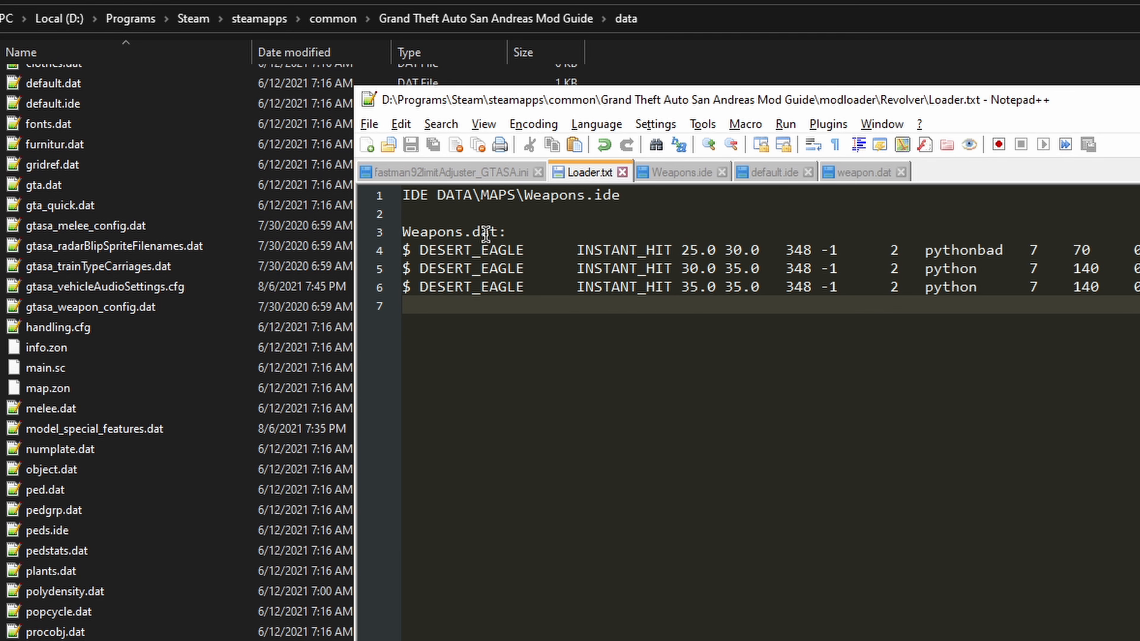
Step: Replace the DESERT_EAGLE name on line 6 of Loader.txt with MANGUM
{"action": "left_click", "coordinate": [524, 288]}
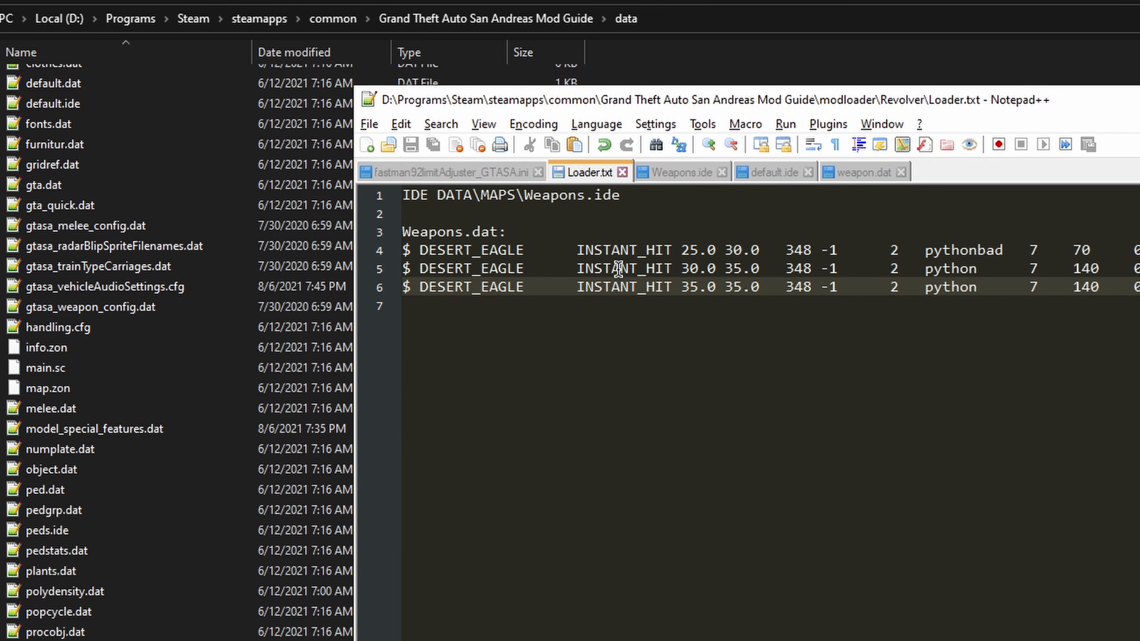
{"action": "key", "text": "ctrl+shift+Left"}
{"action": "key", "text": "BackSpace"}
{"action": "type", "text": "MANGUM"}
Step: Replace the DESERT_EAGLE names on lines 5 and 4 of Loader.txt with MAGNUM and save the file
{"action": "key", "text": "Up"}
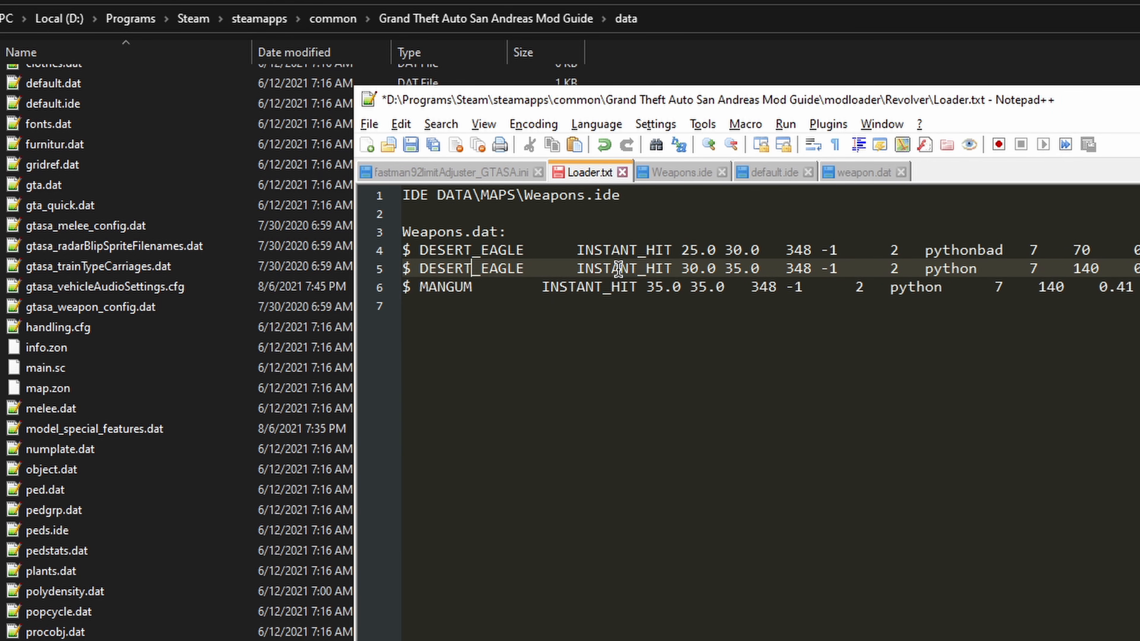
{"action": "key", "text": "ctrl+shift+Left"}
{"action": "key", "text": "BackSpace"}
{"action": "key", "text": "ctrl+shift+Right"}
{"action": "type", "text": "MAGNUM"}
{"action": "key", "text": "Up"}
{"action": "key", "text": "ctrl+shift+Left"}
{"action": "key", "text": "BackSpace"}
{"action": "key", "text": "ctrl+shift+Right"}
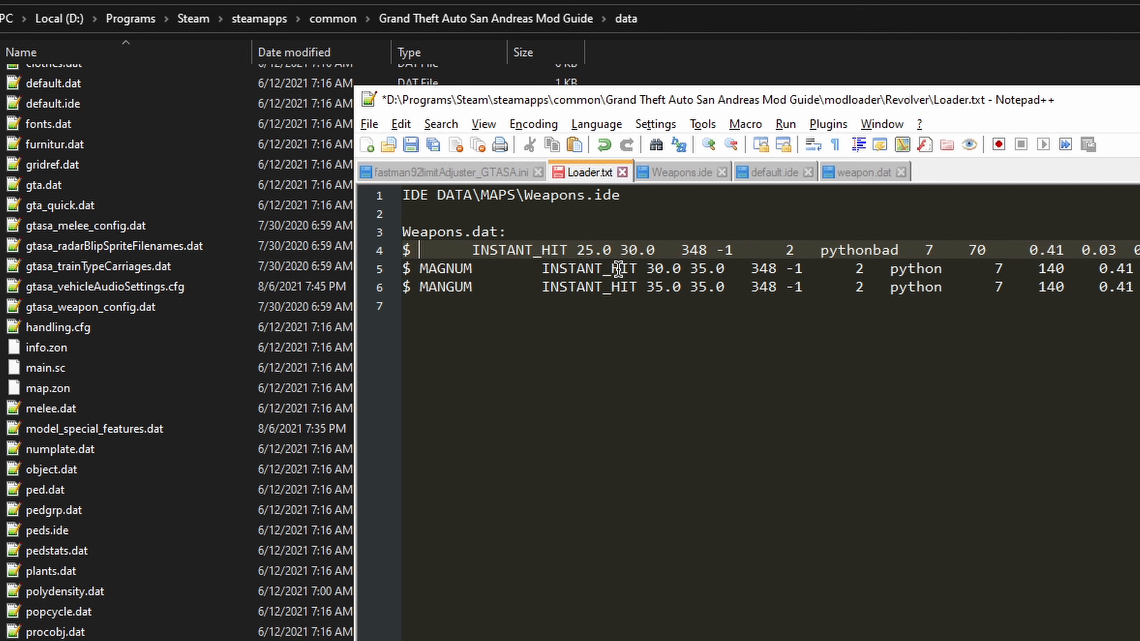
{"action": "type", "text": "ma"}
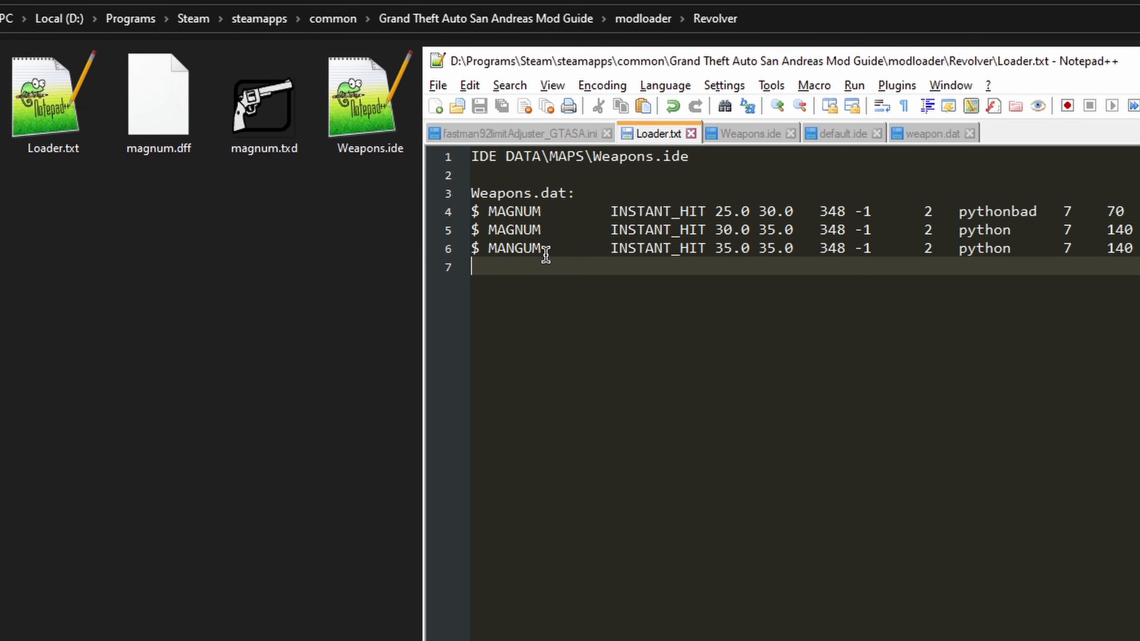
Step: Check the weapon name against the 12400 line in Weapons.ide and the 348 column against the column headings in weapon.dat
{"action": "left_click_drag", "start_coordinate": [543, 250], "coordinate": [487, 248]}
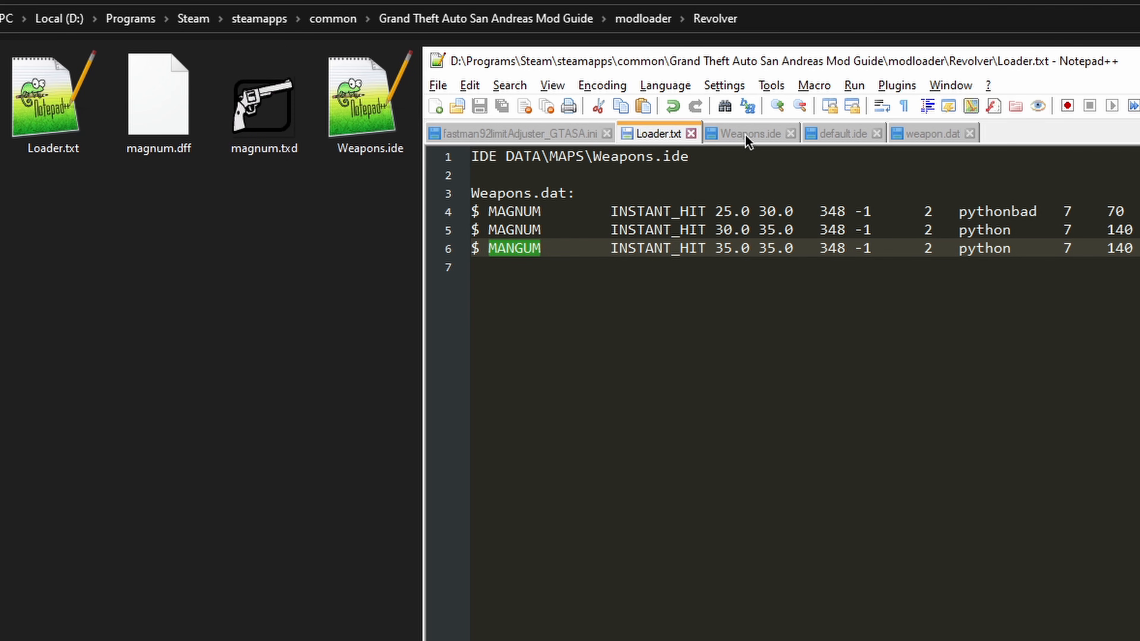
{"action": "left_click", "coordinate": [756, 135]}
{"action": "left_click_drag", "start_coordinate": [533, 175], "coordinate": [653, 172]}
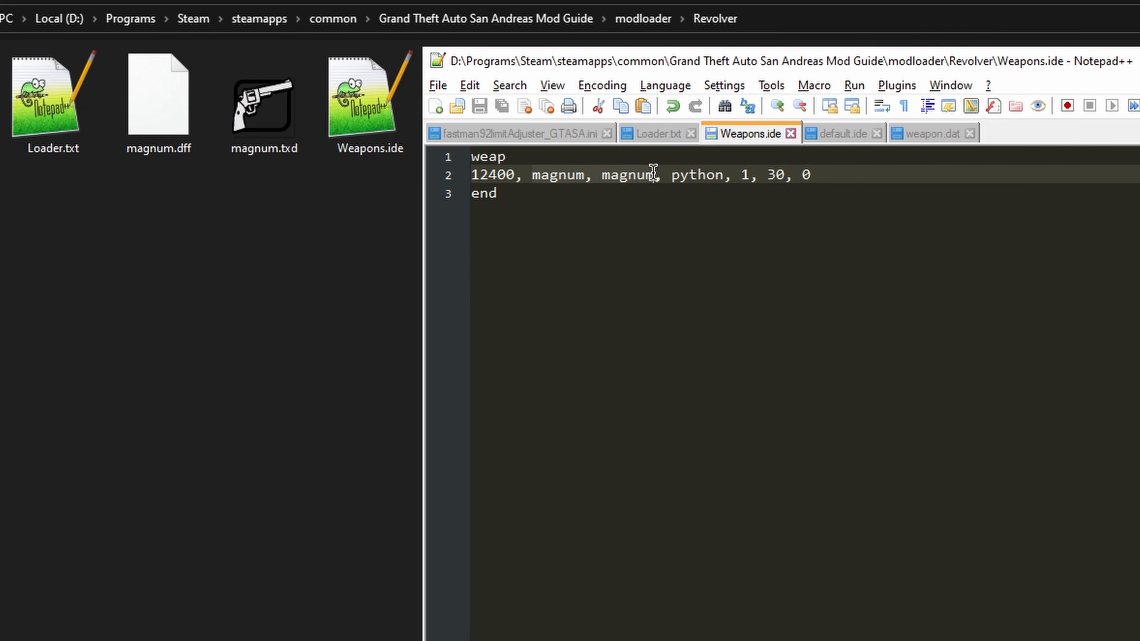
{"action": "left_click", "coordinate": [640, 142]}
{"action": "left_click", "coordinate": [556, 263]}
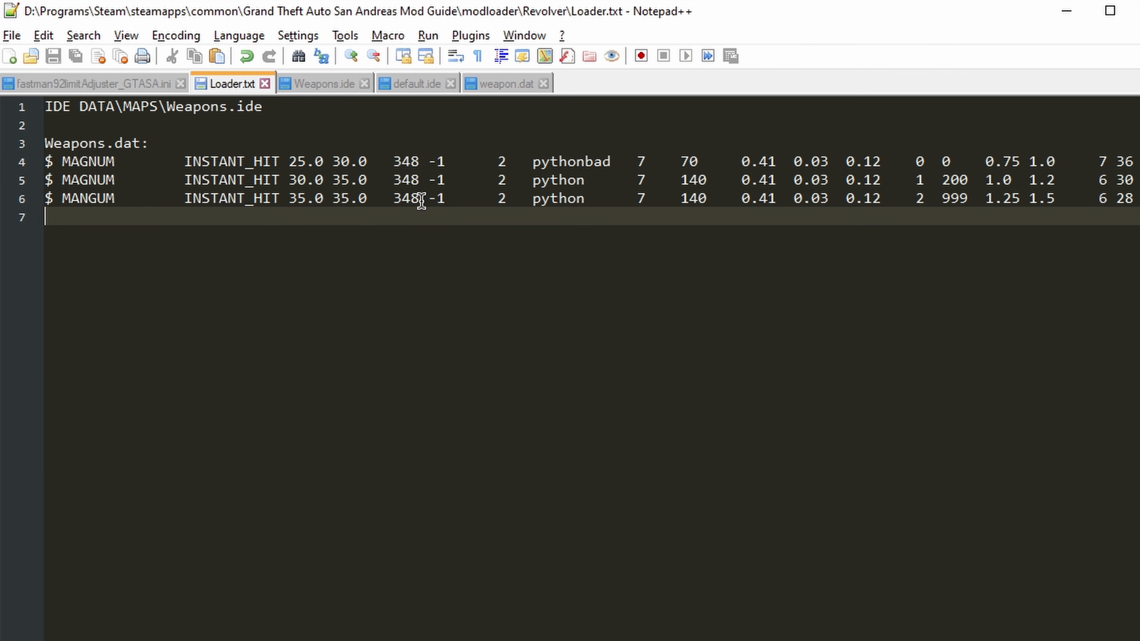
{"action": "left_click_drag", "start_coordinate": [421, 200], "coordinate": [393, 200]}
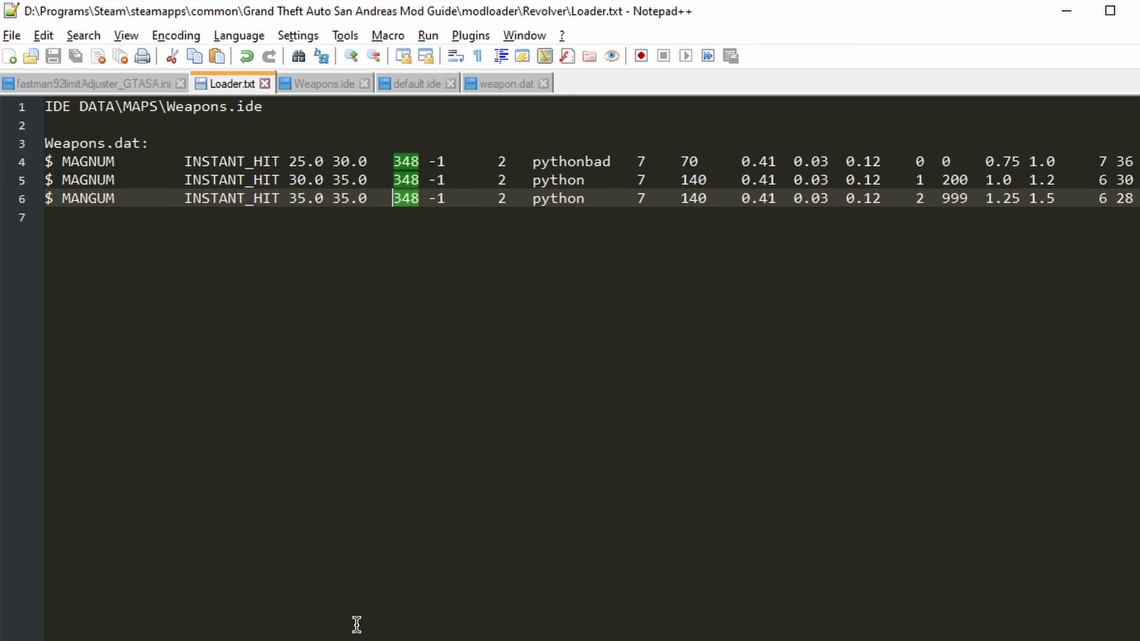
{"action": "scroll", "coordinate": [592, 368], "scroll_direction": "right", "scroll_amount": 6}
{"action": "scroll", "coordinate": [591, 368], "scroll_direction": "left", "scroll_amount": 6}
{"action": "left_click", "coordinate": [508, 88]}
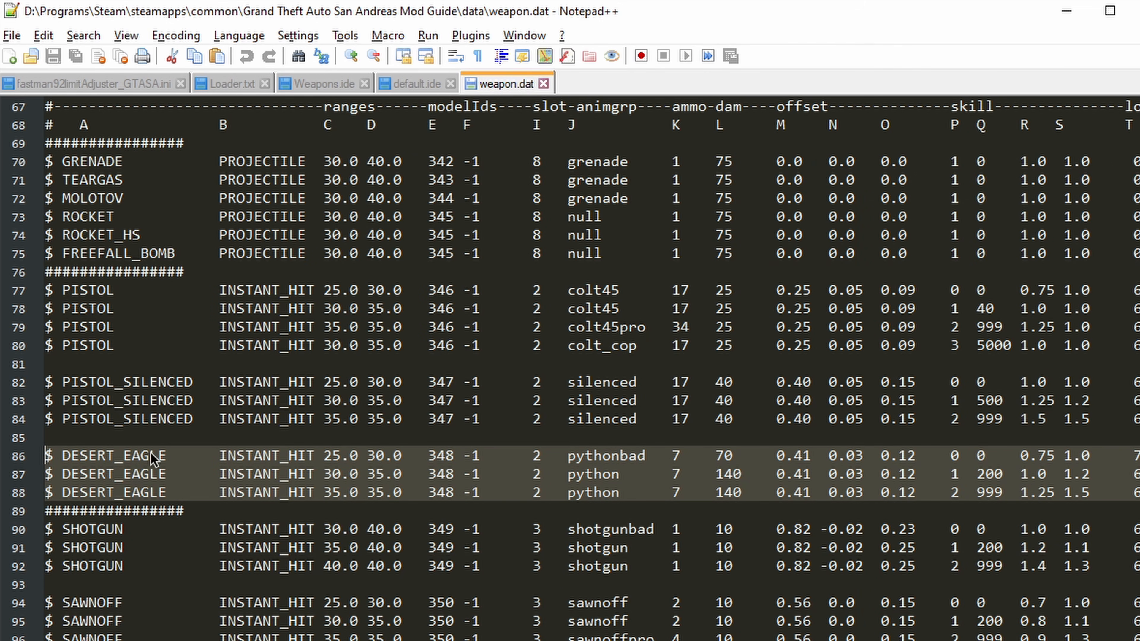
{"action": "scroll", "coordinate": [279, 417], "scroll_direction": "up", "scroll_amount": 1}
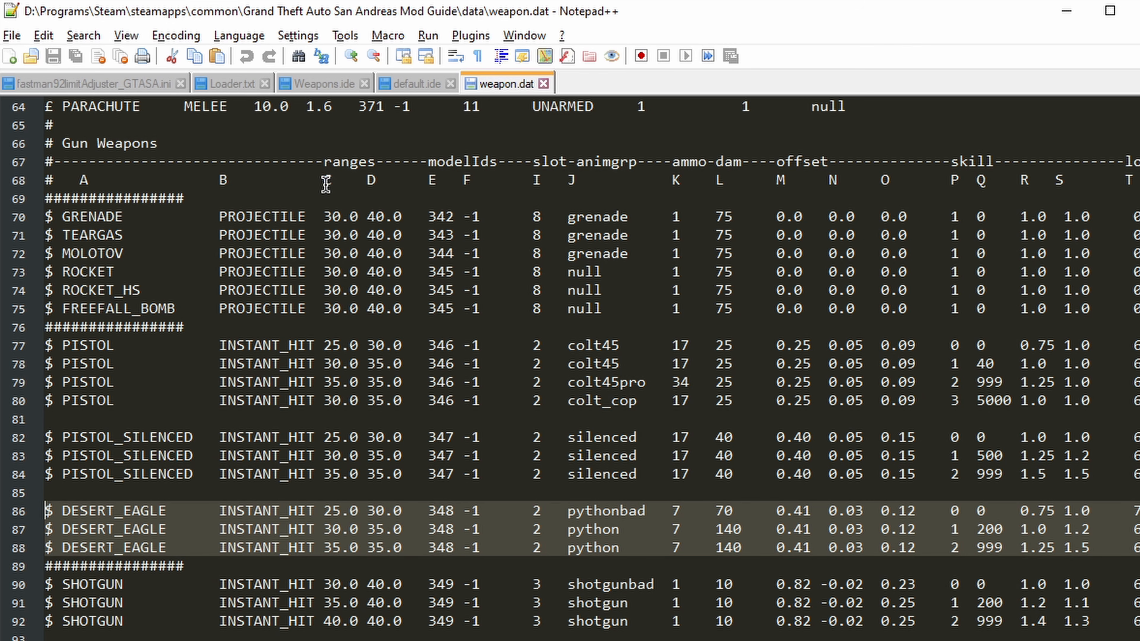
Step: Replace model ID 348 with the 12400 ID from Weapons.ide in all three weapon lines of Loader.txt and save the file
{"action": "left_click", "coordinate": [248, 85]}
{"action": "left_click", "coordinate": [404, 198]}
{"action": "double_click", "coordinate": [395, 199]}
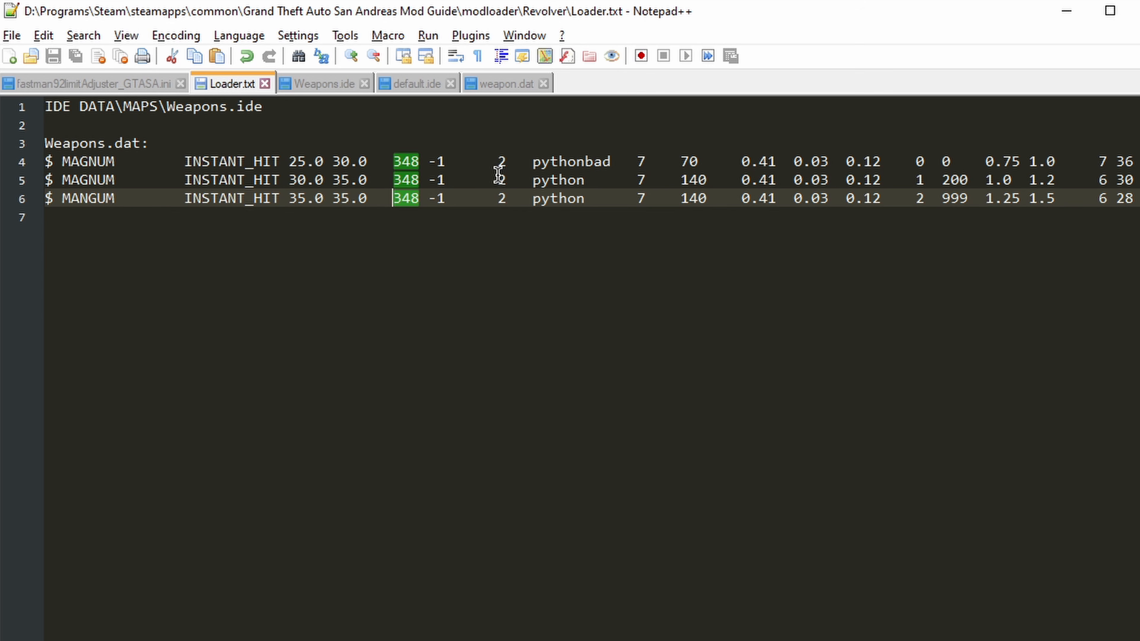
{"action": "left_click", "coordinate": [305, 86]}
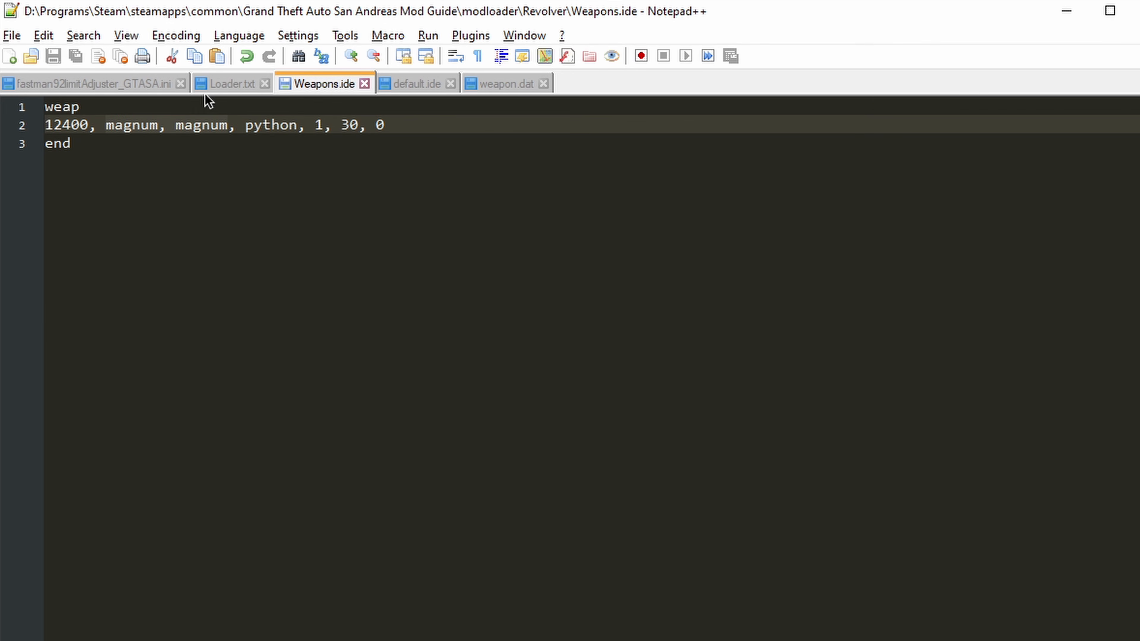
{"action": "left_click", "coordinate": [231, 81]}
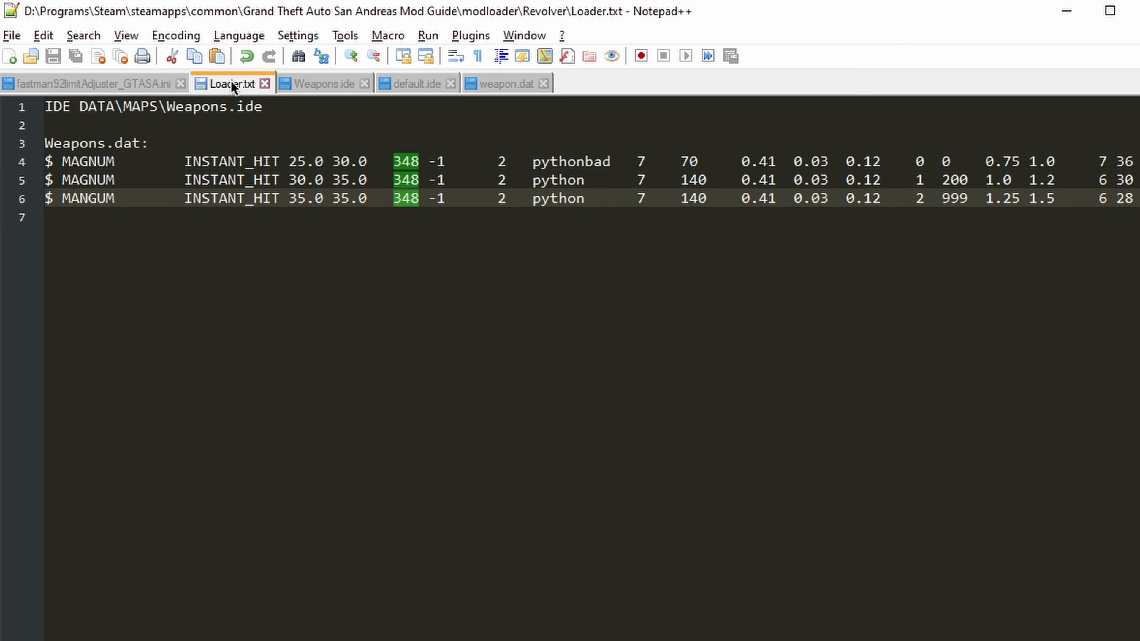
{"action": "type", "text": "12400"}
{"action": "key", "text": "Up"}
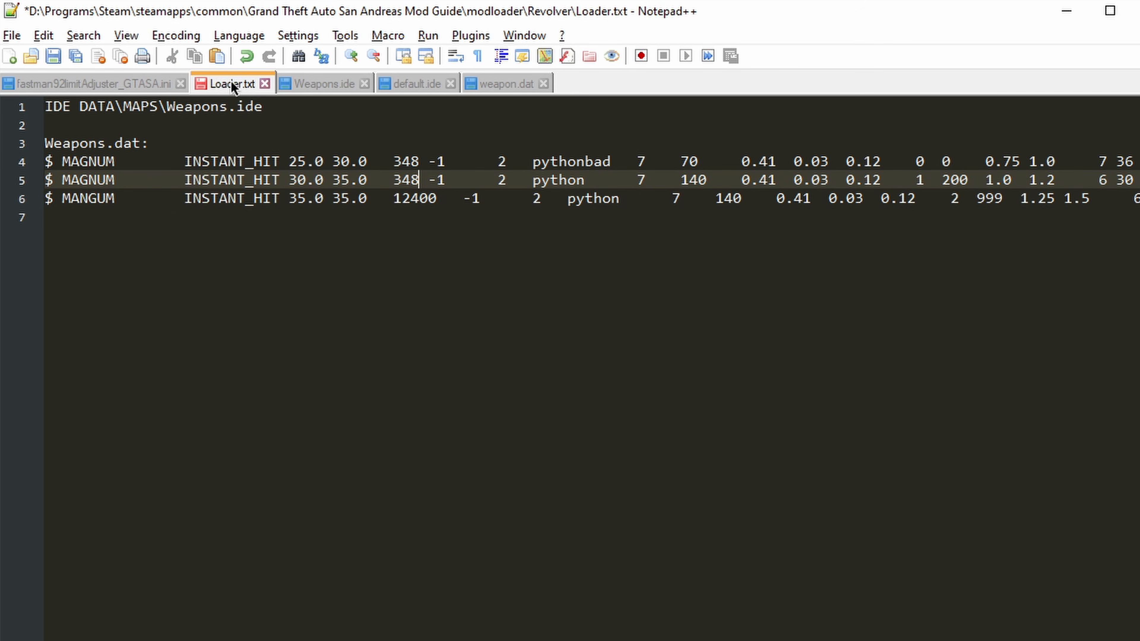
{"action": "key", "text": "ctrl+shift+Left"}
{"action": "type", "text": "12400"}
{"action": "key", "text": "Up"}
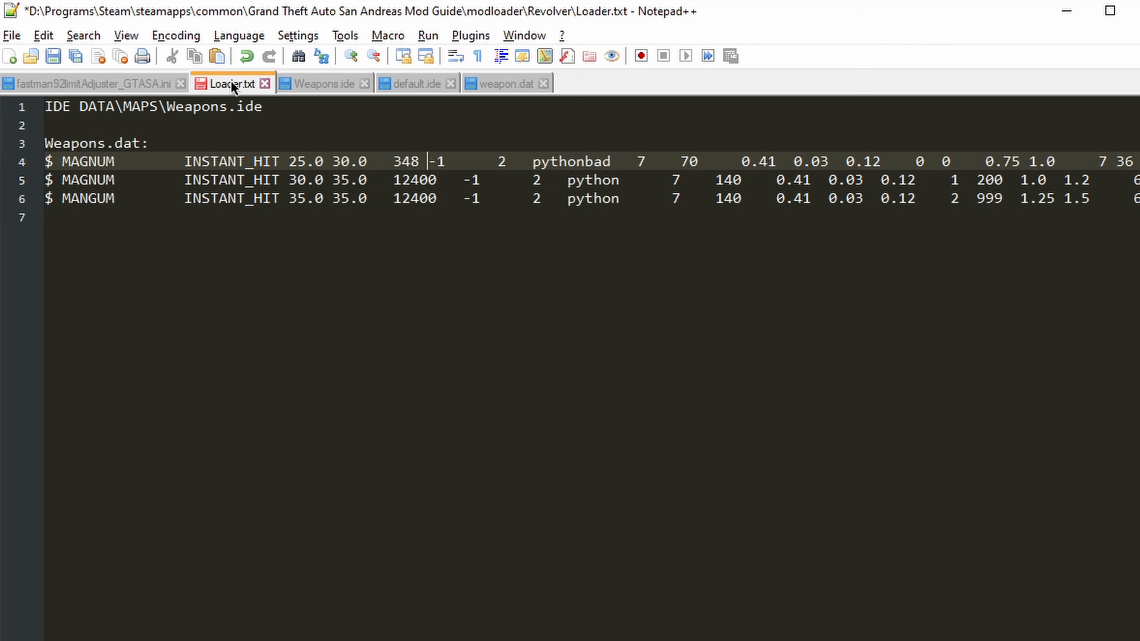
{"action": "key", "text": "ctrl+shift+Left"}
{"action": "type", "text": "12400"}
{"action": "key", "text": "ctrl+s"}
{"action": "left_click", "coordinate": [514, 296]}
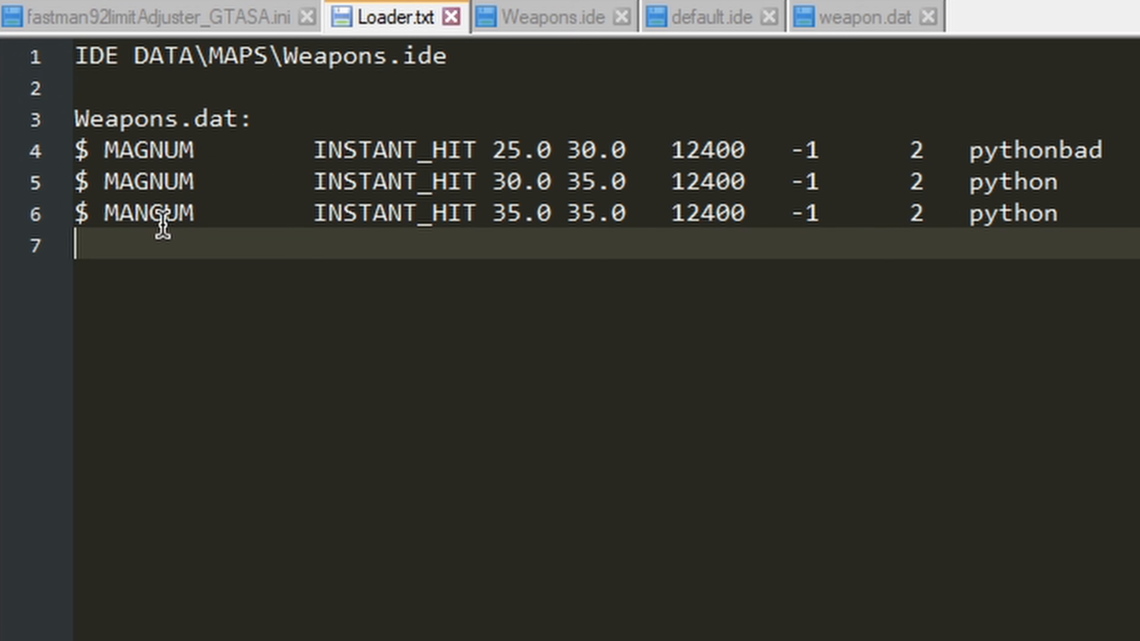
Step: Correct the misspelled MANGUM on line 6 of Loader.txt to MAGNUM and save the file
{"action": "left_click", "coordinate": [94, 199]}
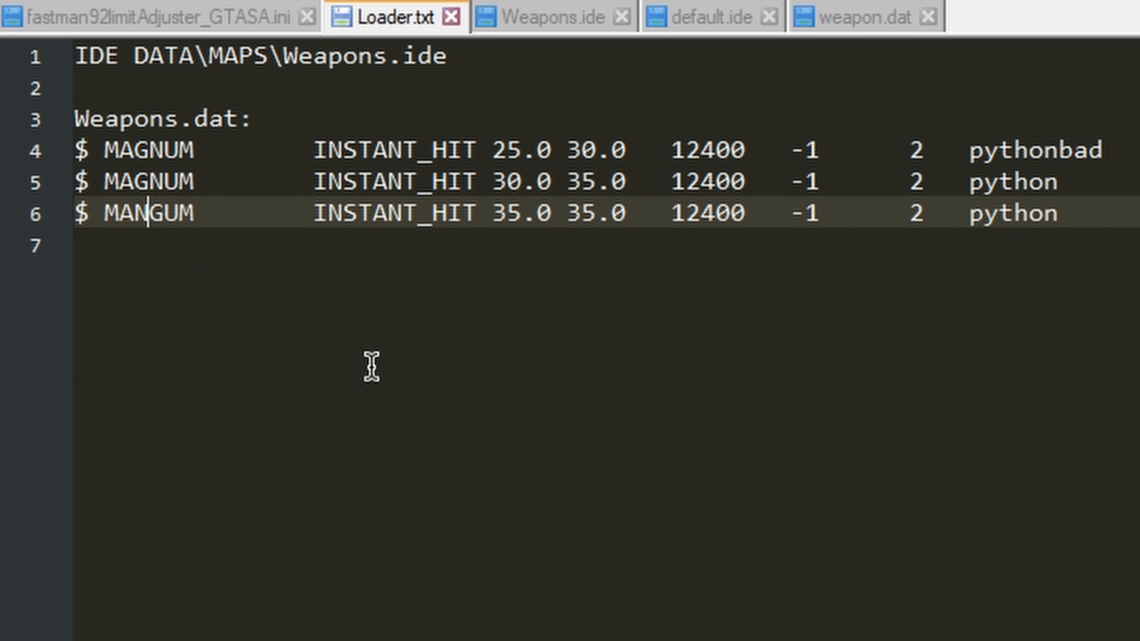
{"action": "key", "text": "BackSpace"}
{"action": "key", "text": "Right"}
{"action": "type", "text": "N"}
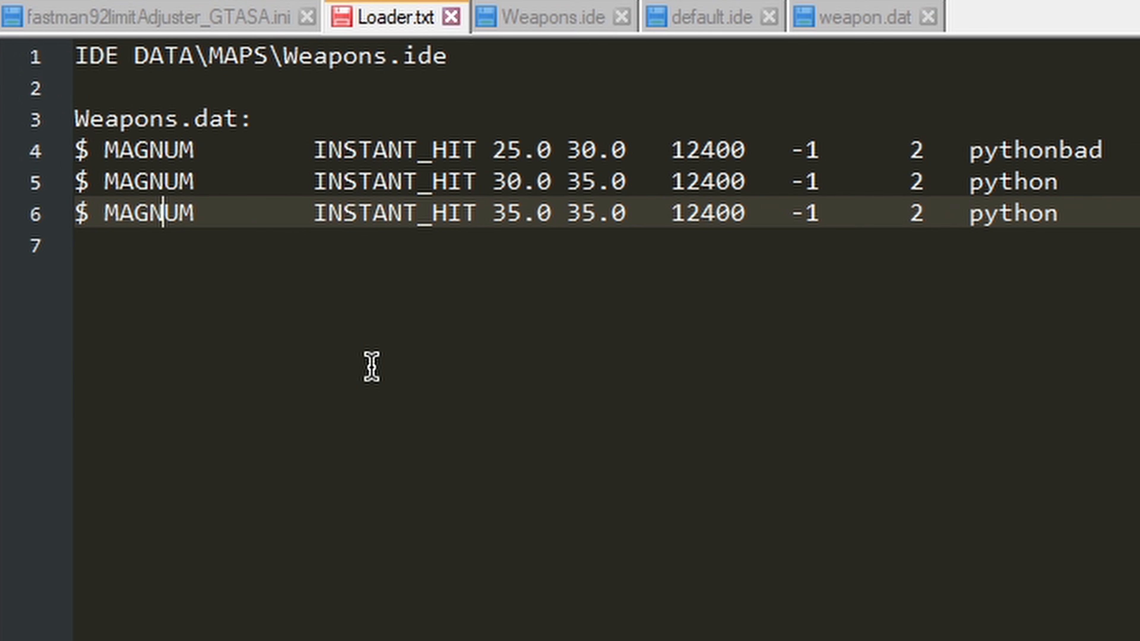
{"action": "key", "text": "ctrl+s"}
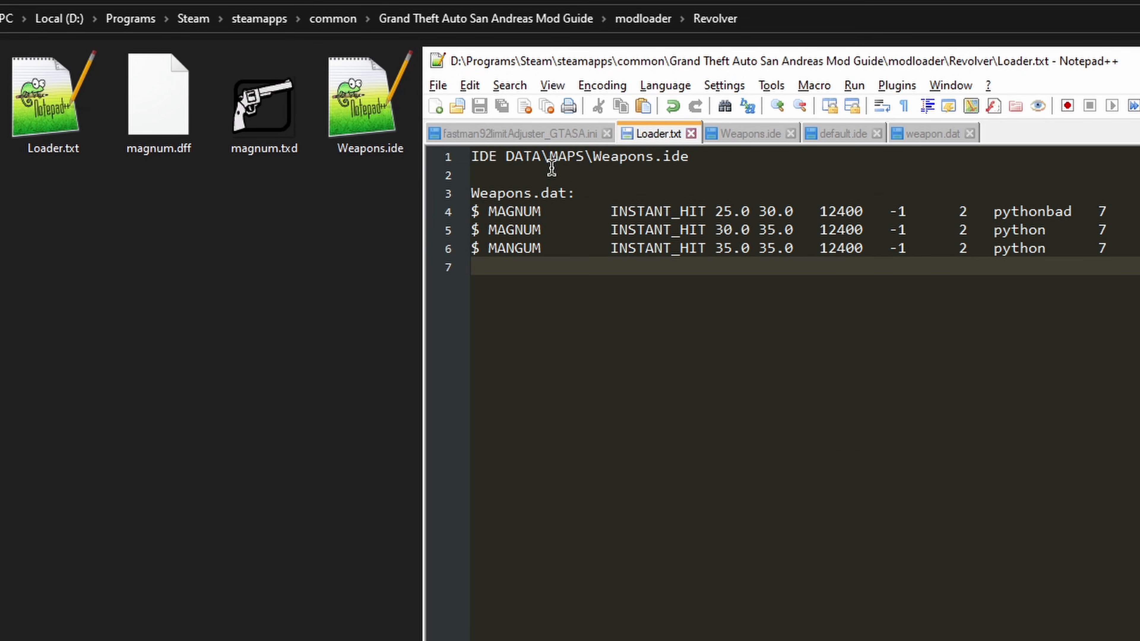
Step: Open gtasa_weapon_config.dat from the game's data folder and copy its DESERT_EAGLE line
{"action": "left_click", "coordinate": [537, 21]}
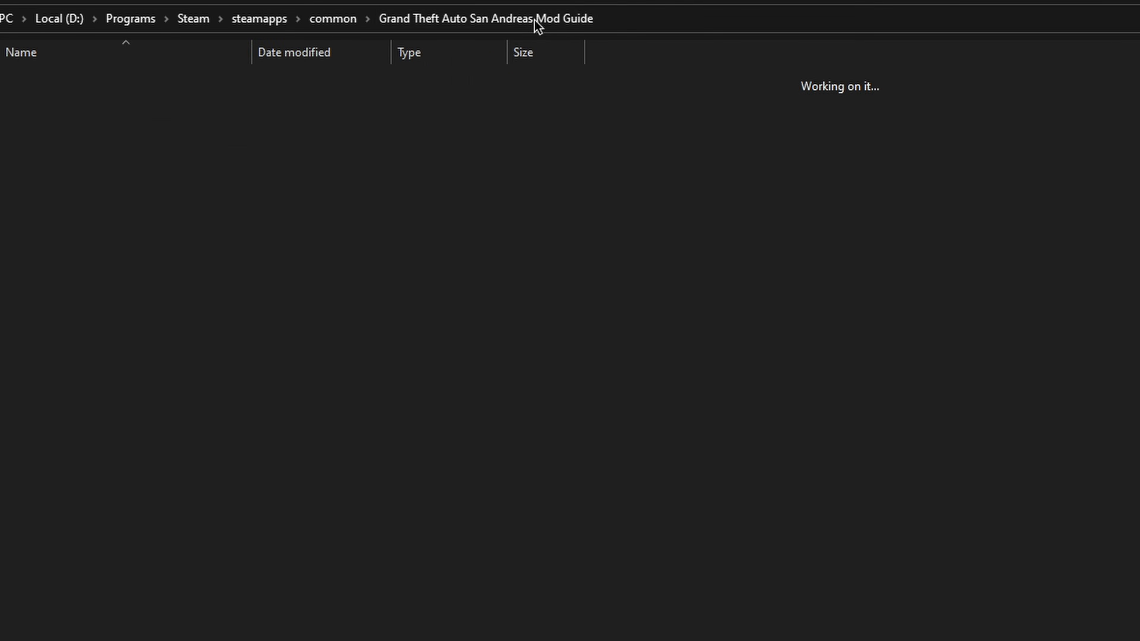
{"action": "double_click", "coordinate": [46, 140]}
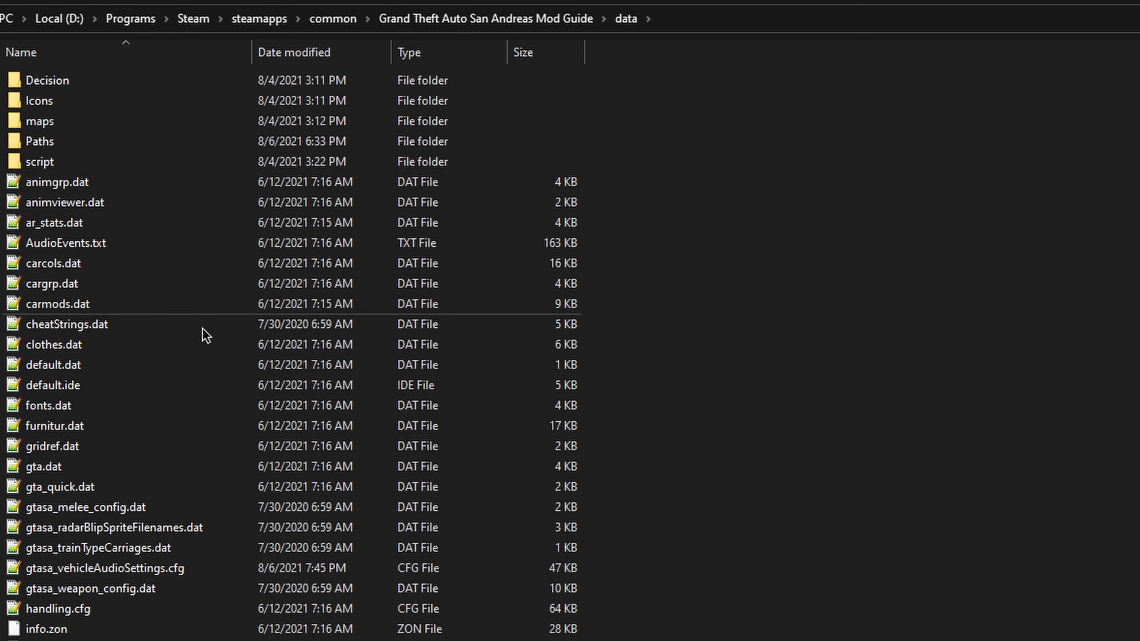
{"action": "double_click", "coordinate": [35, 592]}
{"action": "scroll", "coordinate": [288, 409], "scroll_direction": "down", "scroll_amount": 13}
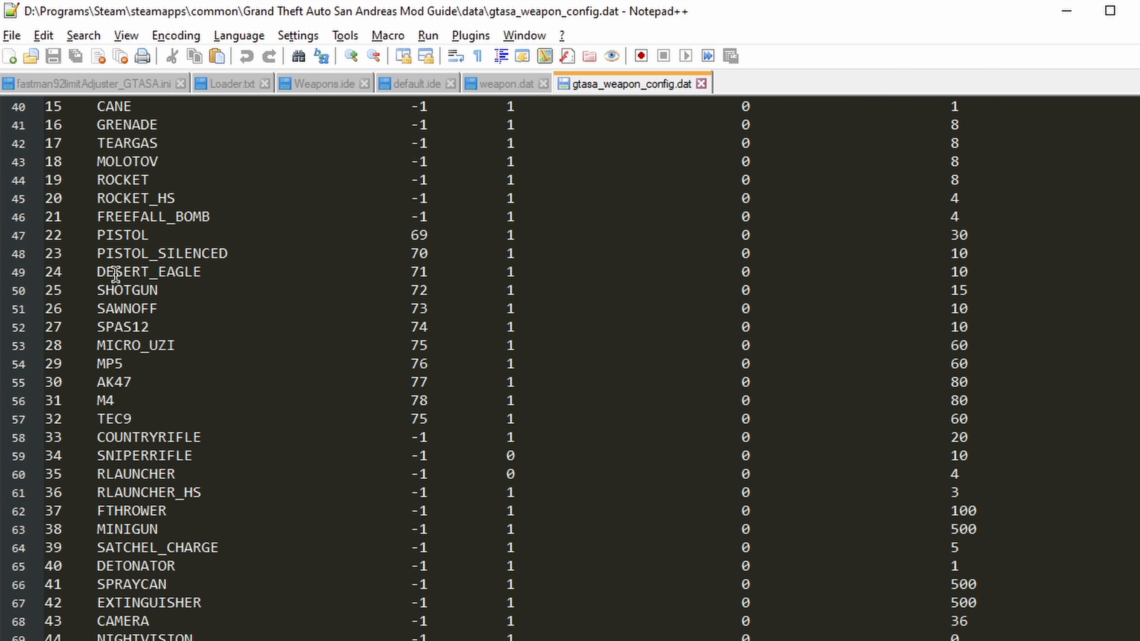
{"action": "left_click", "coordinate": [49, 271]}
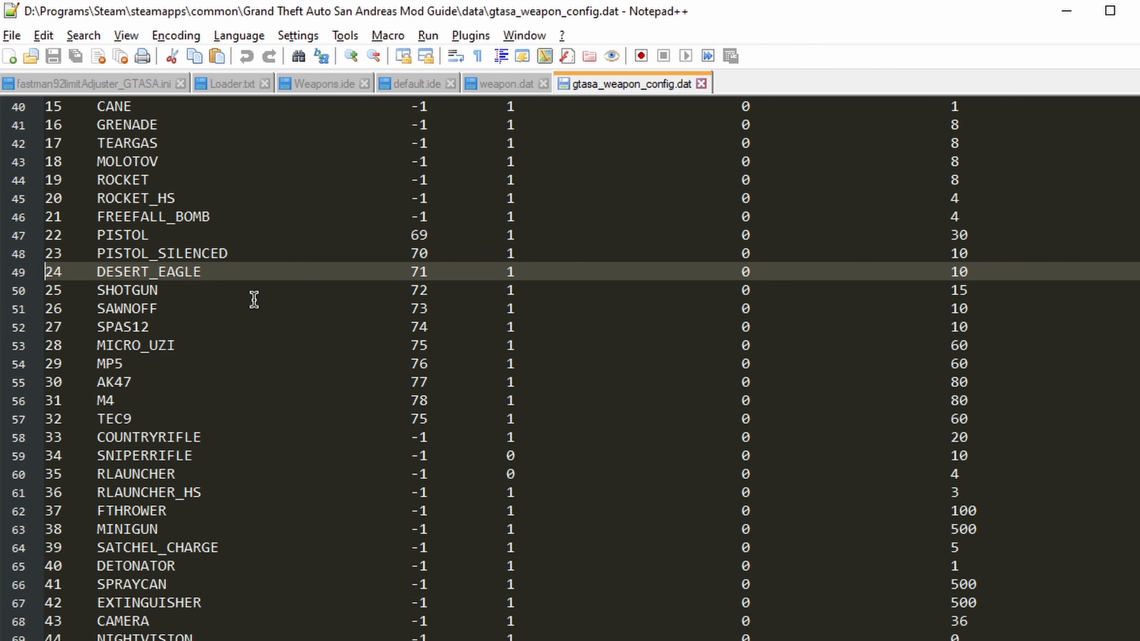
Step: Delete the commented JETPACK, SKATEBOARD and BINOCULARS example lines from the added weapons section of gtasa_weapon_config.dat
{"action": "scroll", "coordinate": [1057, 484], "scroll_direction": "down", "scroll_amount": 18}
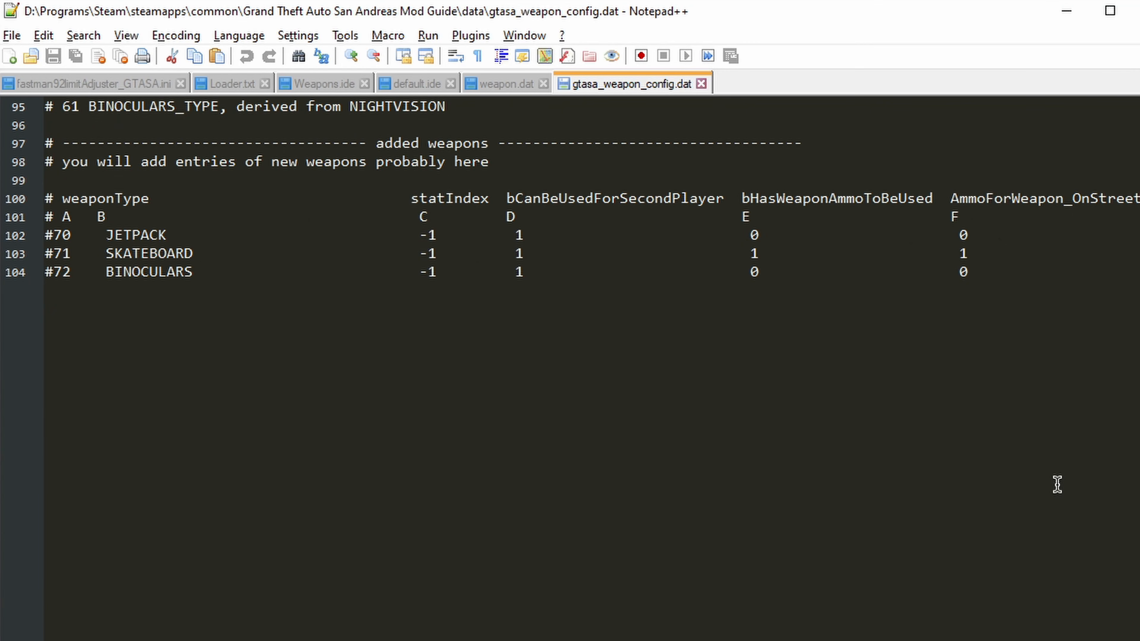
{"action": "scroll", "coordinate": [182, 345], "scroll_direction": "up", "scroll_amount": 2}
{"action": "left_click_drag", "start_coordinate": [138, 434], "coordinate": [107, 346]}
{"action": "left_click", "coordinate": [96, 362]}
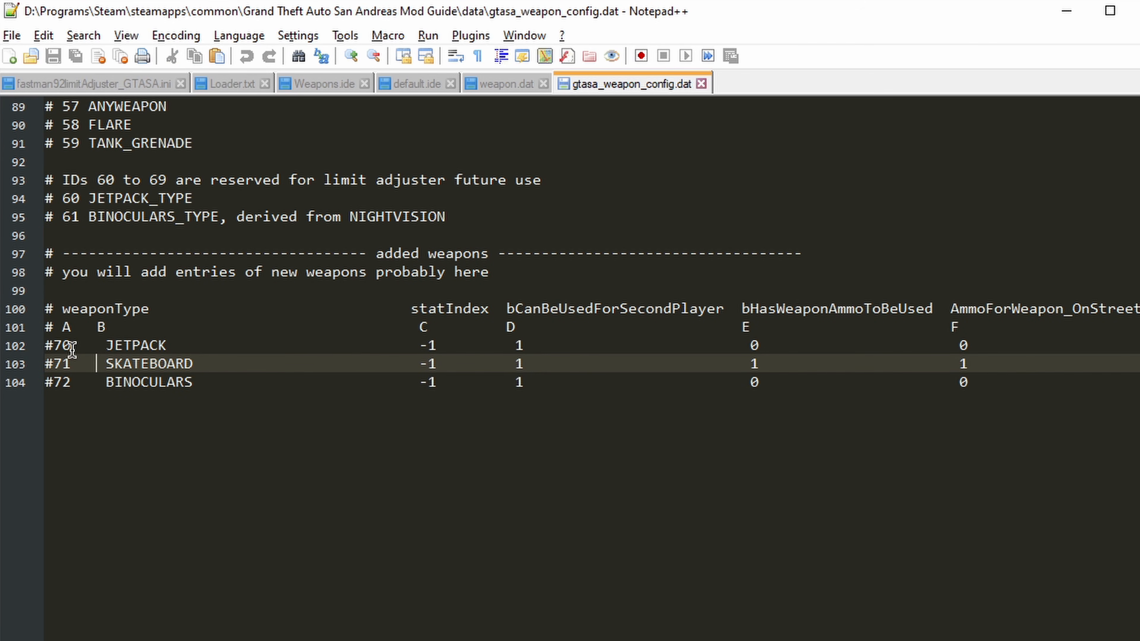
{"action": "left_click", "coordinate": [46, 346]}
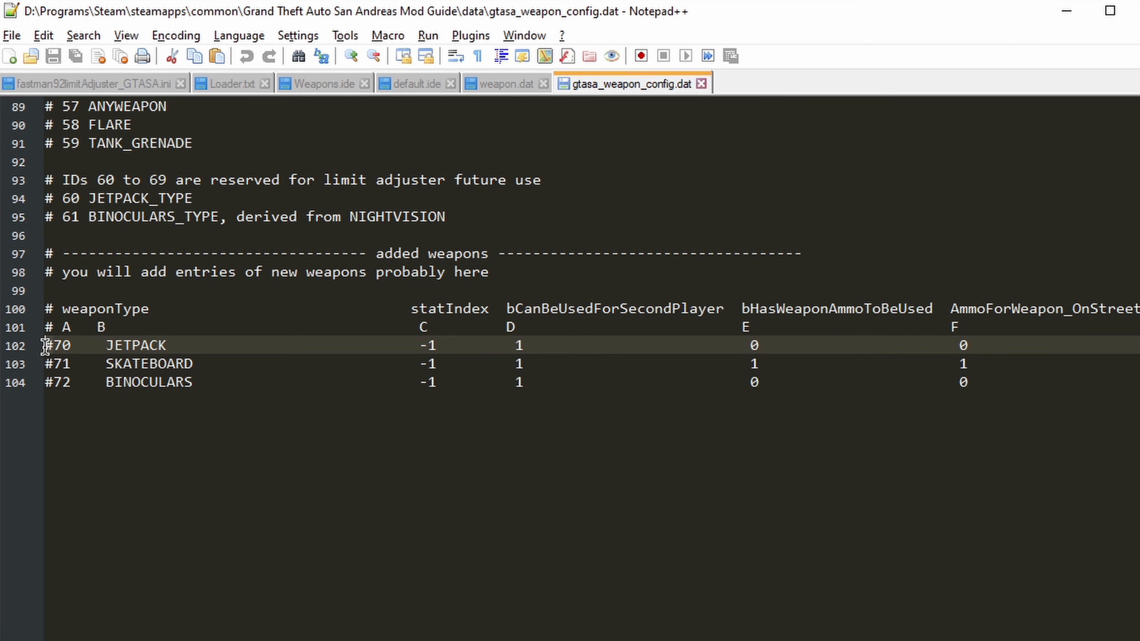
{"action": "left_click", "coordinate": [457, 443]}
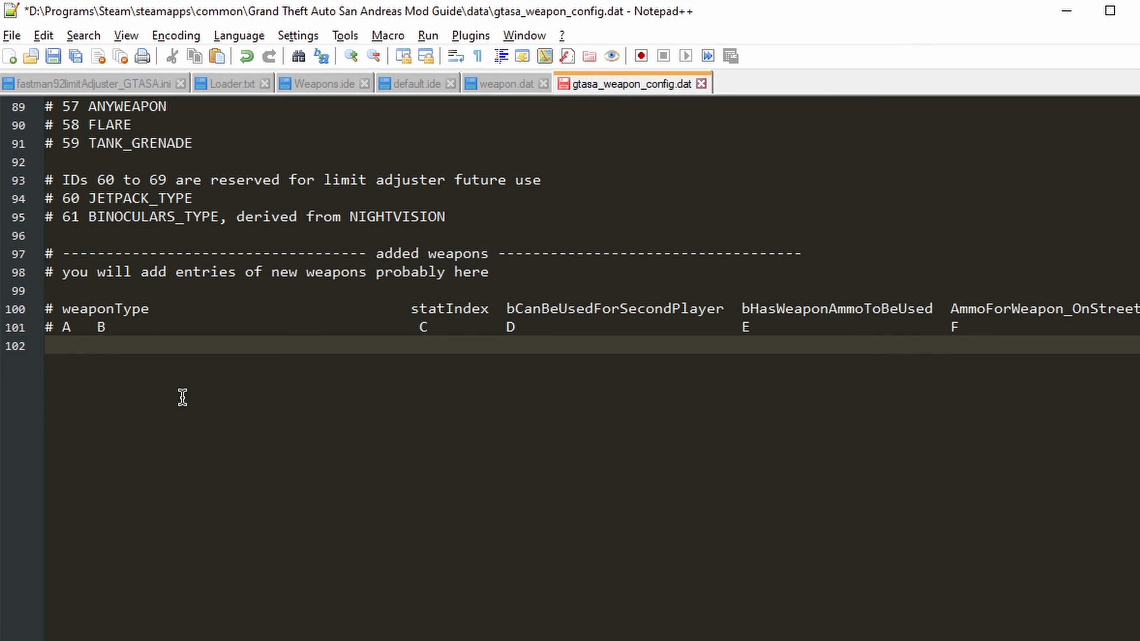
Step: Paste the copied DESERT_EAGLE line on line 102 under added weapons and set its weapon ID to 70
{"action": "type", "text": "24    DESERT_EAGLE                        71         1                          0                       10"}
{"action": "key", "text": "BackSpace"}
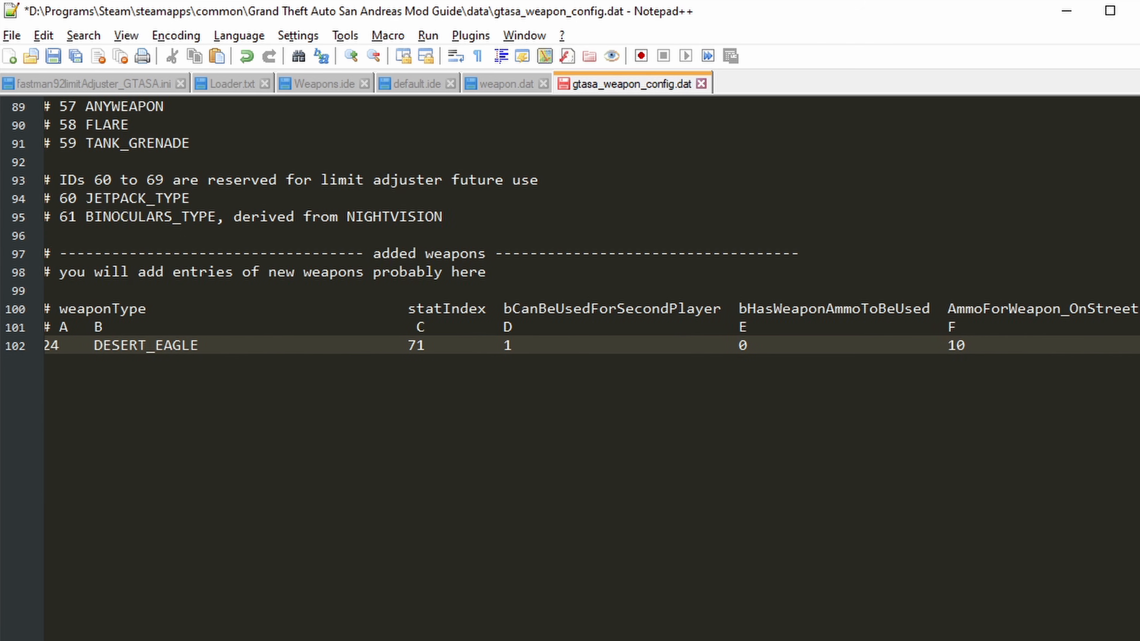
{"action": "left_click", "coordinate": [62, 346]}
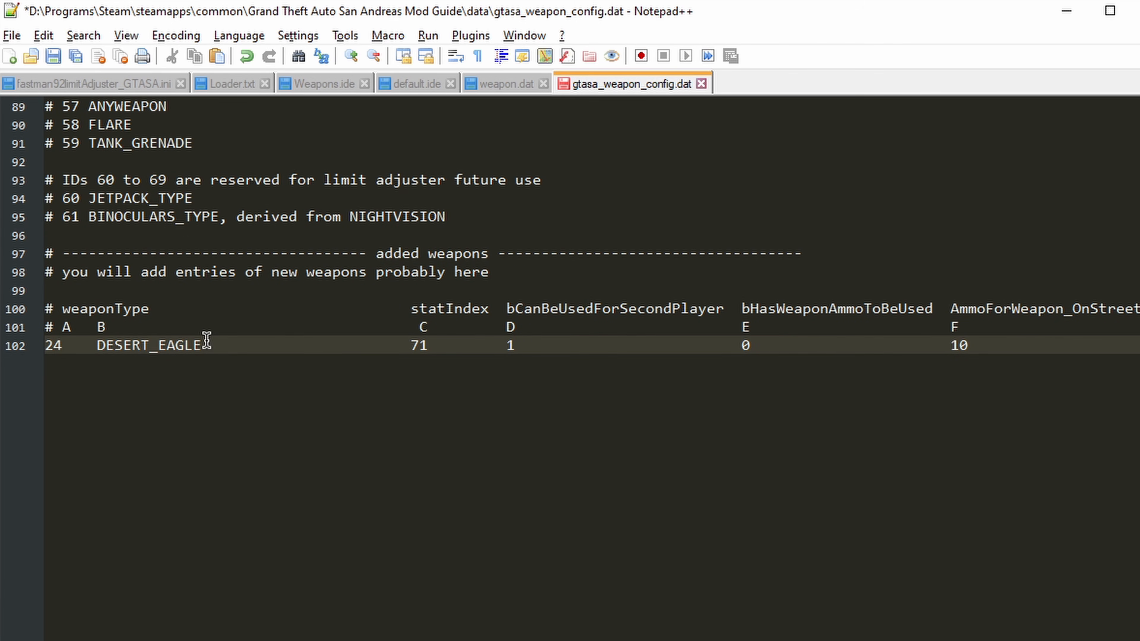
{"action": "key", "text": "BackSpace"}
{"action": "key", "text": "BackSpace"}
{"action": "type", "text": "70"}
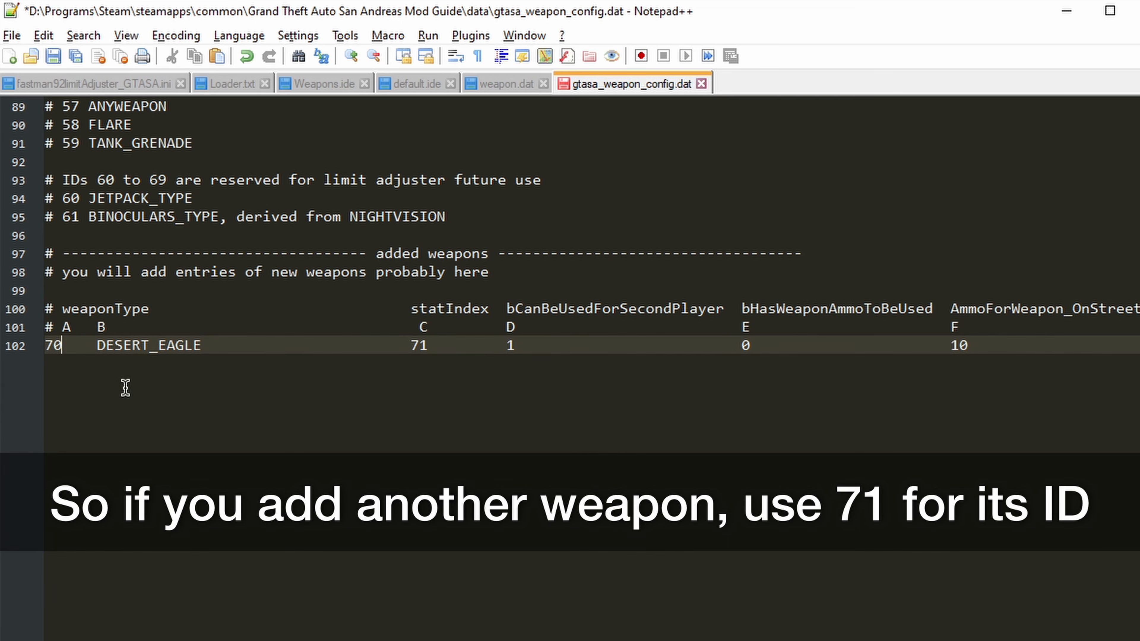
Step: Replace the DESERT_EAGLE name on line 102 of gtasa_weapon_config.dat with MAGNUM and save the file
{"action": "scroll", "coordinate": [125, 387], "scroll_direction": "up", "scroll_amount": 1}
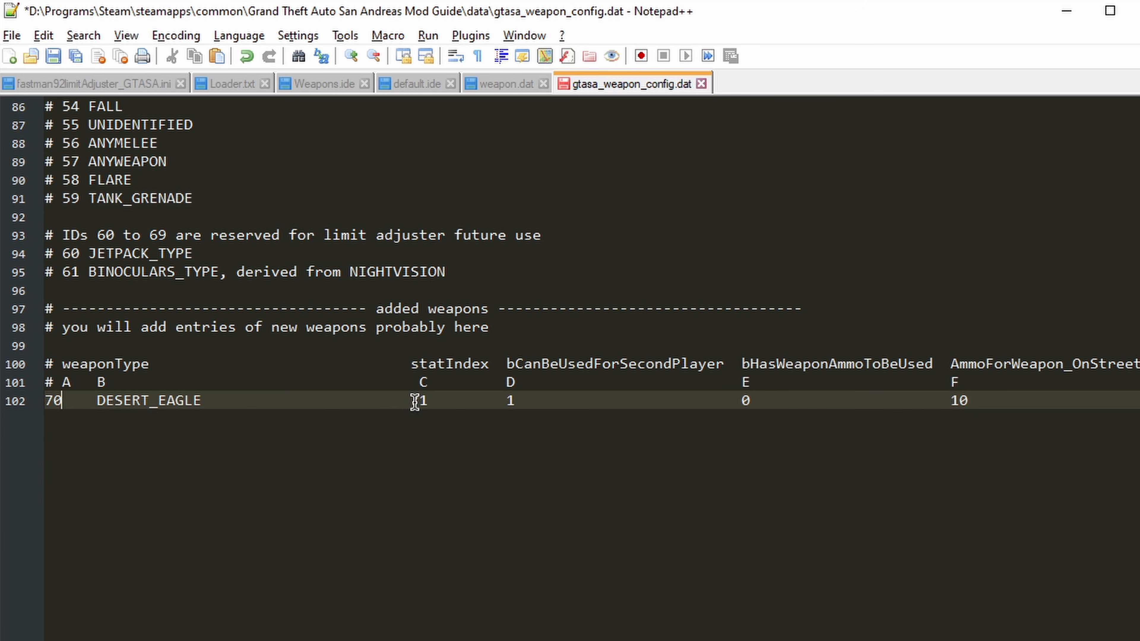
{"action": "left_click", "coordinate": [203, 634]}
{"action": "key", "text": "ctrl+BackSpace"}
{"action": "type", "text": "MAGNUM"}
{"action": "key", "text": "ctrl+s"}
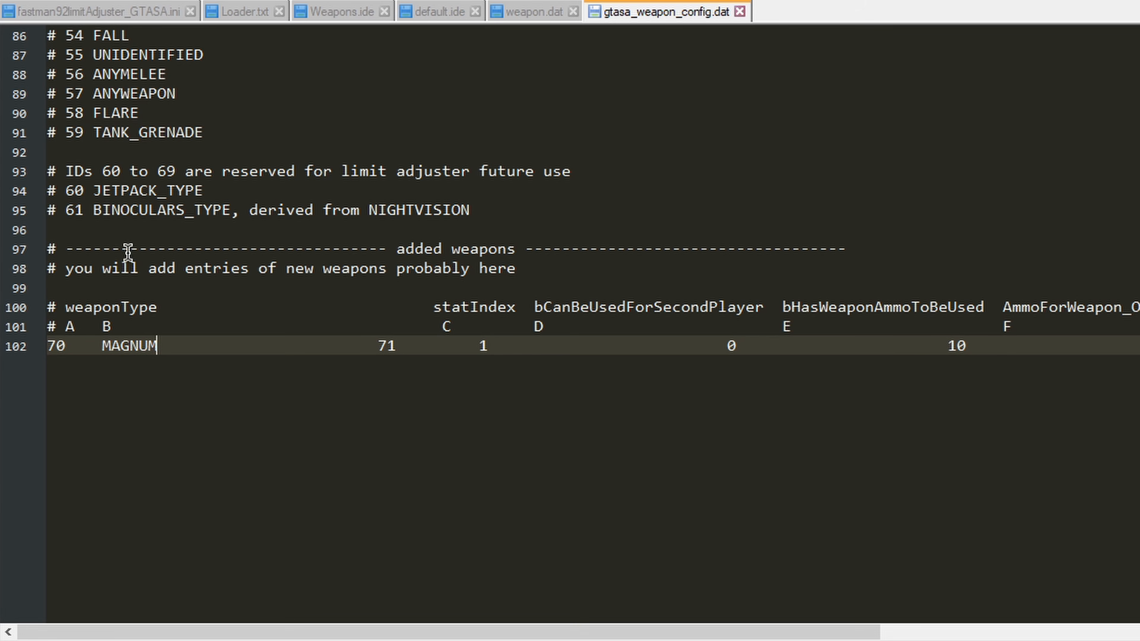
{"action": "scroll", "coordinate": [228, 449], "scroll_direction": "up", "scroll_amount": 18}
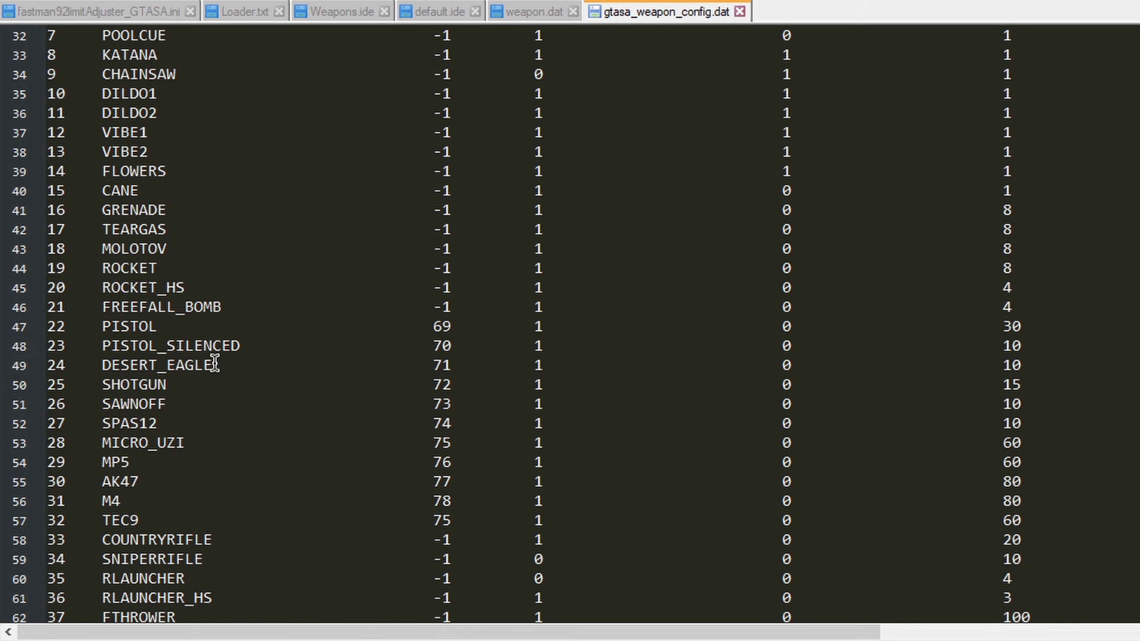
Step: Copy the DESERT_EAGLE name into the parent weapon column of the MAGNUM line 102 and save the file
{"action": "left_click_drag", "start_coordinate": [211, 365], "coordinate": [102, 365]}
{"action": "key", "text": "ctrl+c"}
{"action": "scroll", "coordinate": [242, 449], "scroll_direction": "down", "scroll_amount": 16}
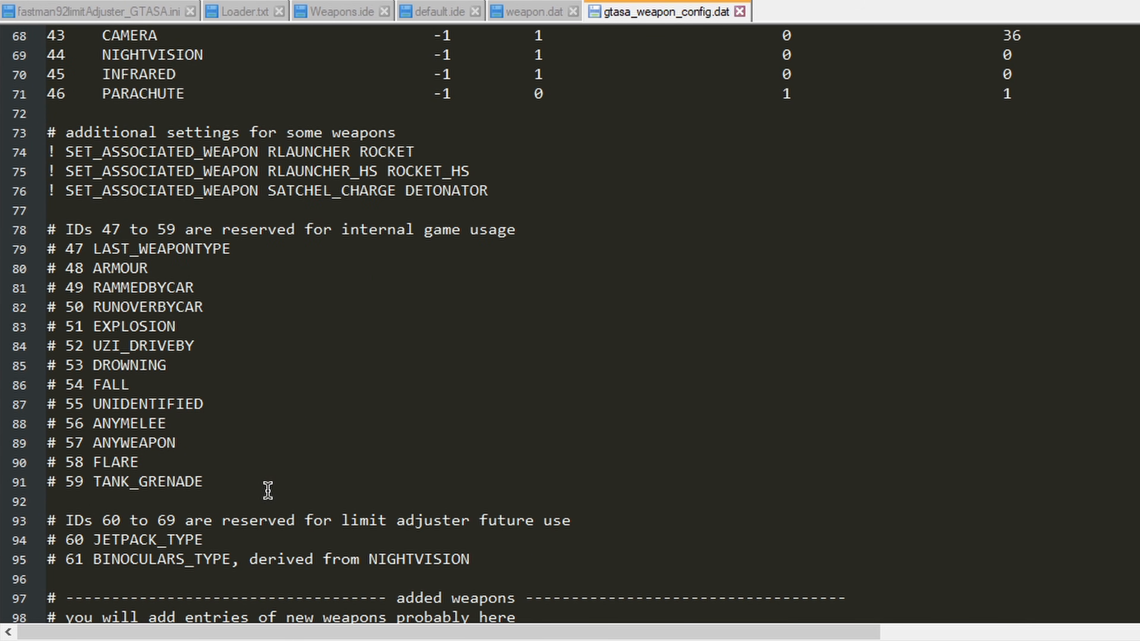
{"action": "left_click_drag", "start_coordinate": [191, 633], "coordinate": [873, 632]}
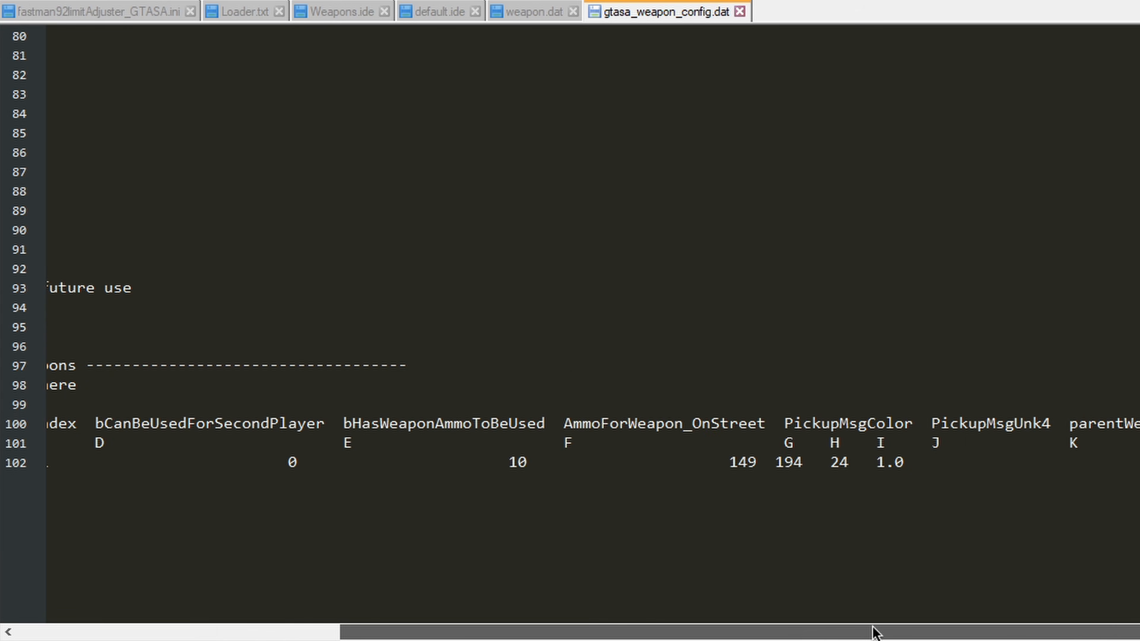
{"action": "left_click", "coordinate": [1097, 463]}
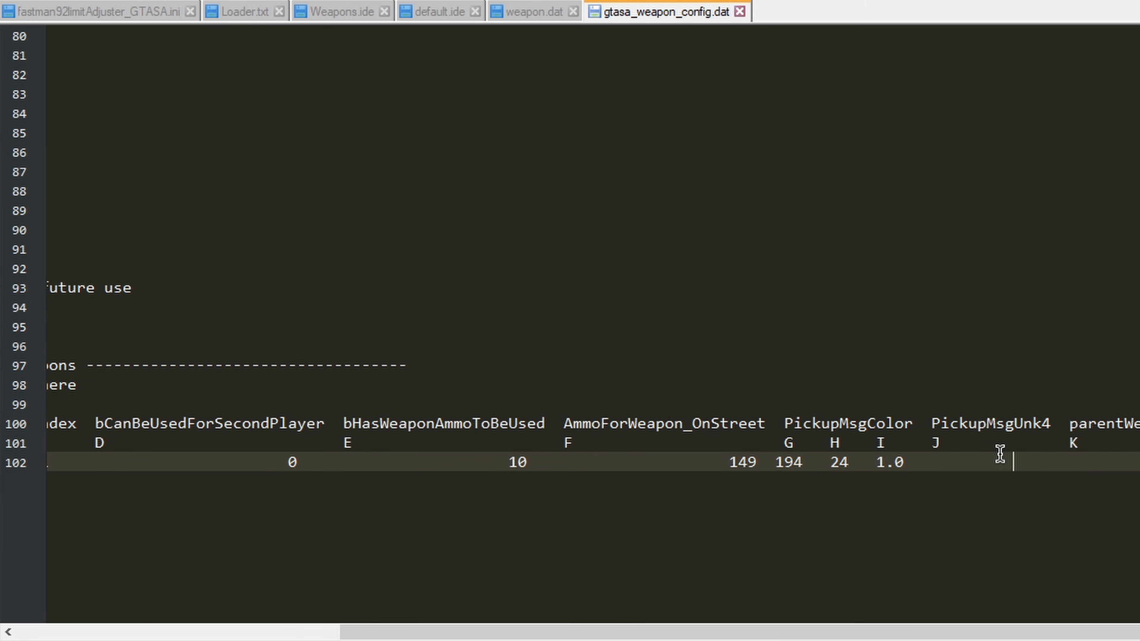
{"action": "key", "text": "ctrl+v"}
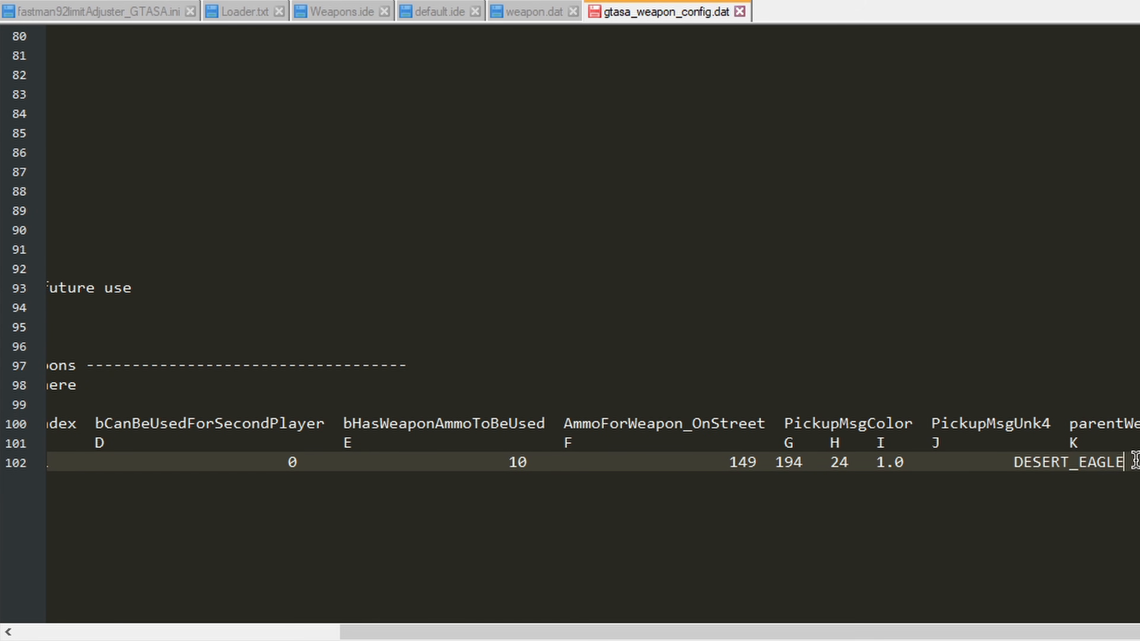
{"action": "key", "text": "ctrl+s"}
Step: Add the line "! SET_ASSOCIATED_WEAPON MAGNUM ROCKET" on line 104 below the MAGNUM entry
{"action": "key", "text": "Return"}
{"action": "key", "text": "Return"}
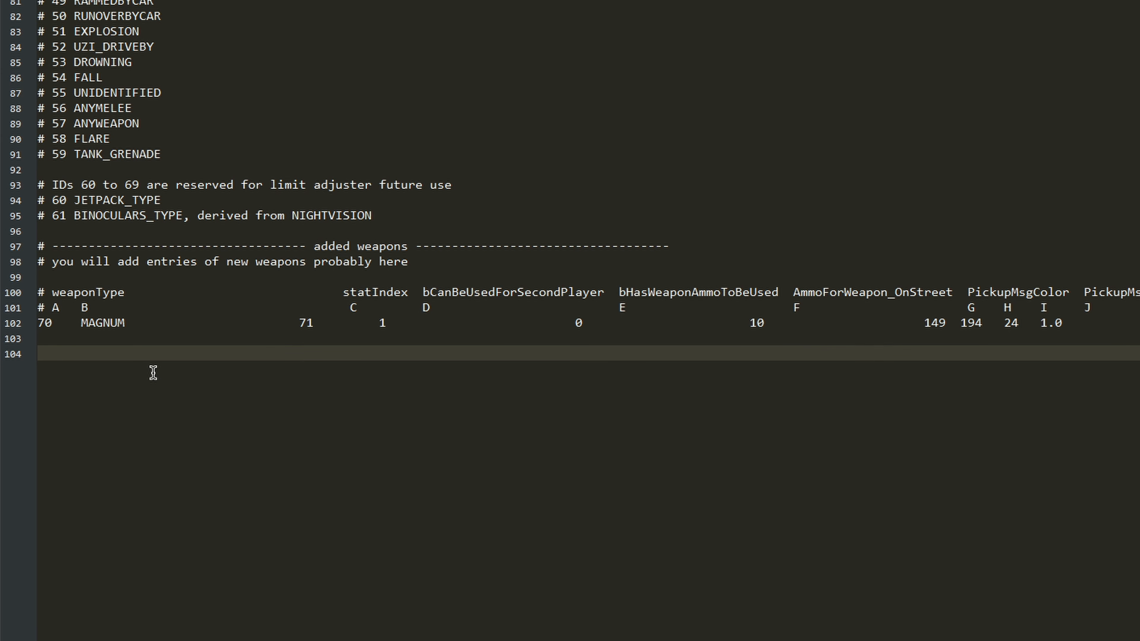
{"action": "type", "text": "! SET"}
{"action": "key", "text": "Tab"}
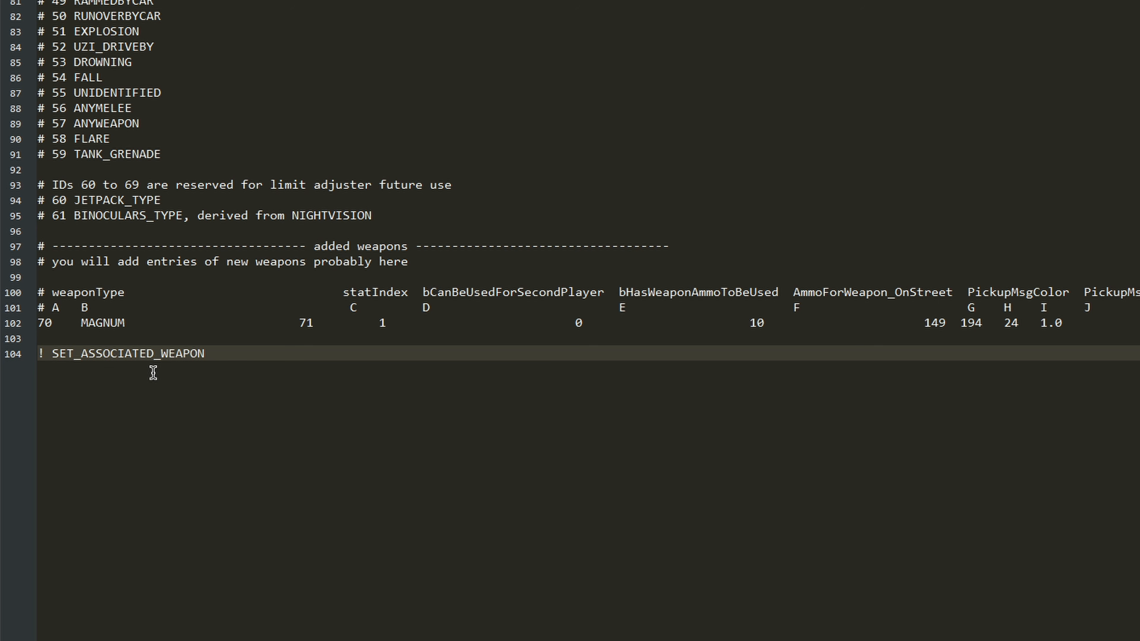
{"action": "type", "text": "MAGNUM ROCKET"}
{"action": "key", "text": "Escape"}
Step: Try ROCKET_HS as the associated weapon on line 104, and replace it with DETONATOR
{"action": "type", "text": "_"}
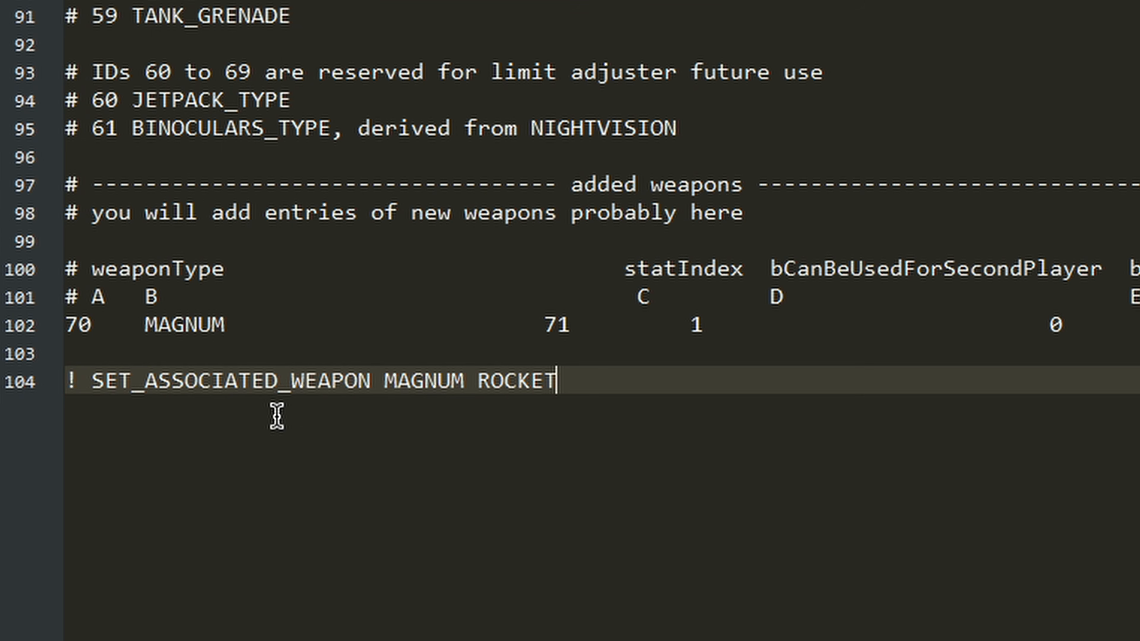
{"action": "type", "text": "_"}
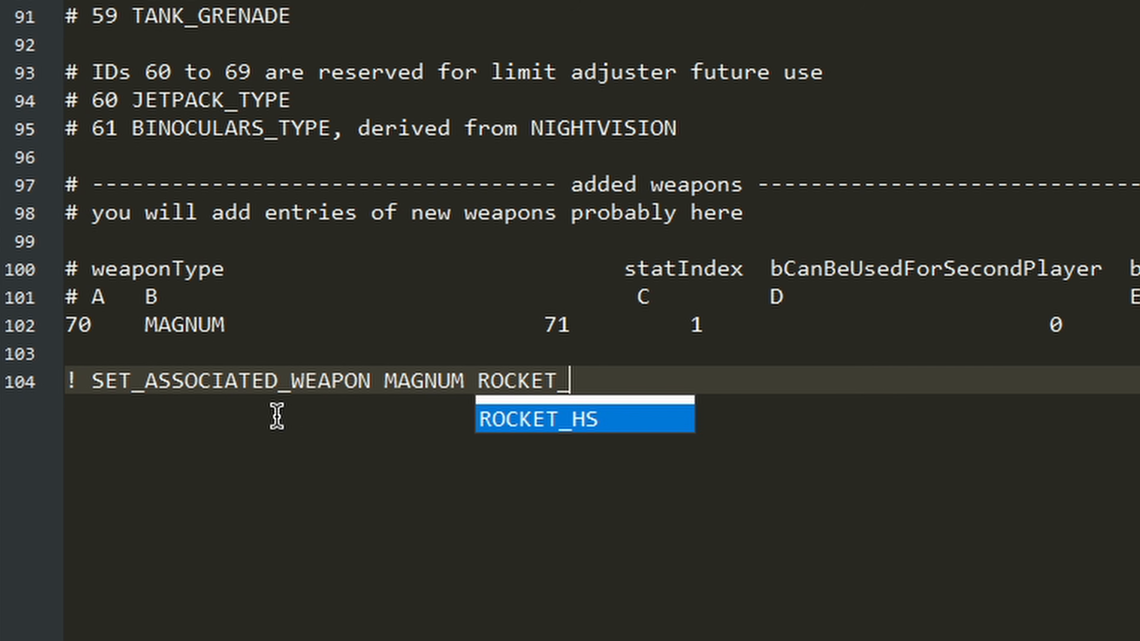
{"action": "key", "text": "Tab"}
{"action": "key", "text": "ctrl+BackSpace"}
{"action": "type", "text": "DET"}
{"action": "key", "text": "Tab"}
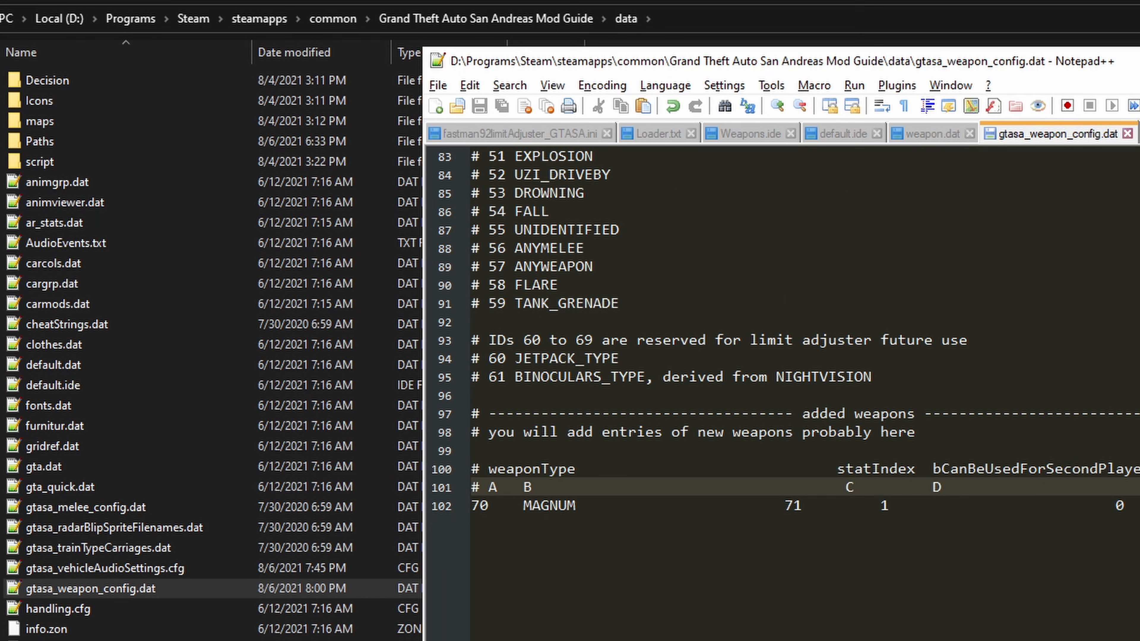
Step: Close the text editor and open the Revolver folder inside the game's modloader folder
{"action": "key", "text": "alt+F4"}
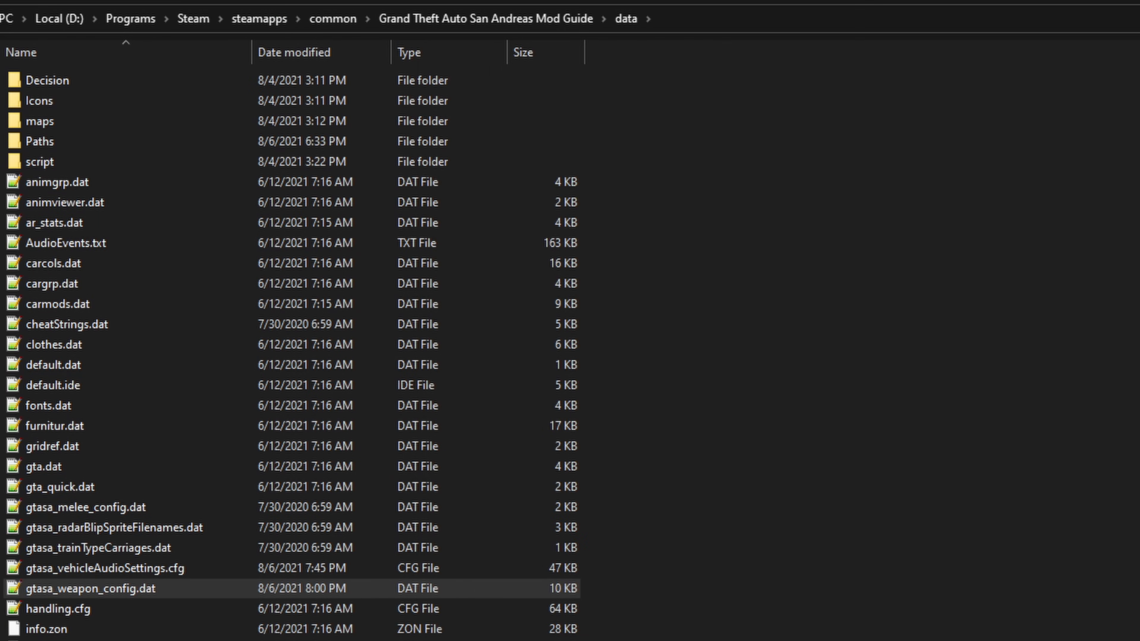
{"action": "key", "text": "alt+Left"}
{"action": "left_click", "coordinate": [78, 178]}
{"action": "left_click", "coordinate": [78, 179]}
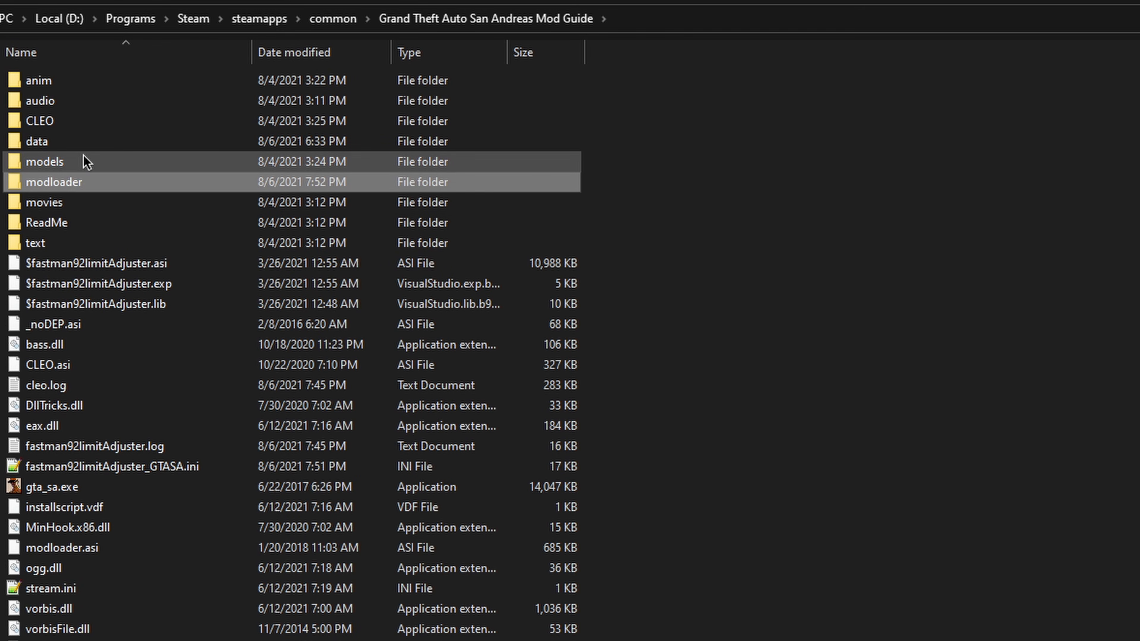
{"action": "double_click", "coordinate": [114, 176]}
{"action": "double_click", "coordinate": [76, 166]}
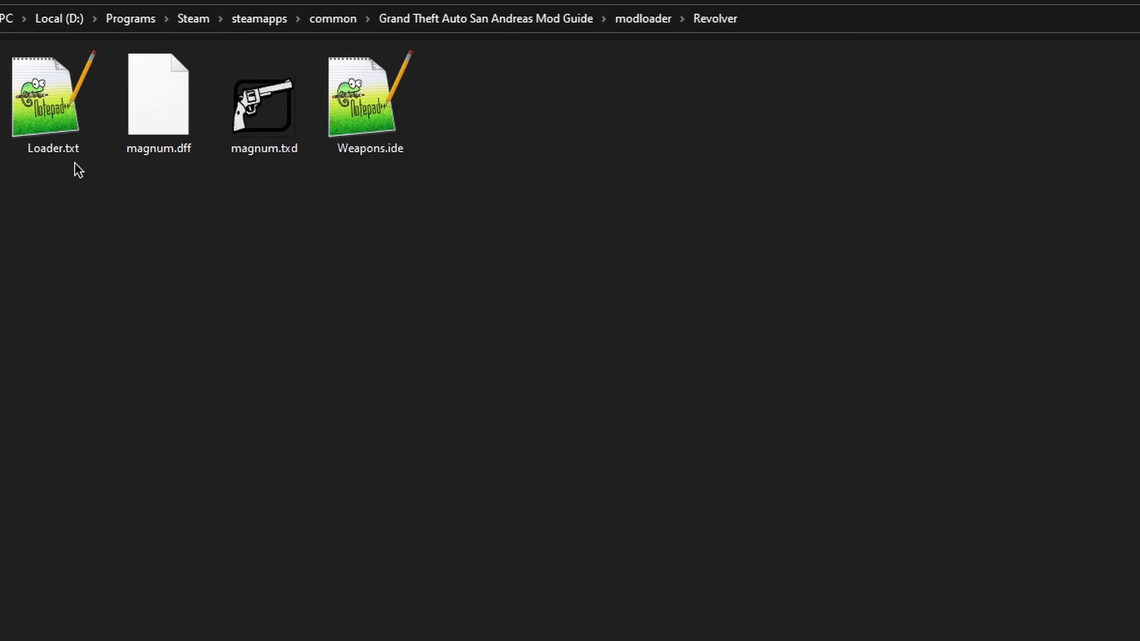
Step: Launch Magic.TXD and load magnum.txd from the Revolver folder into it
{"action": "left_click", "coordinate": [271, 154]}
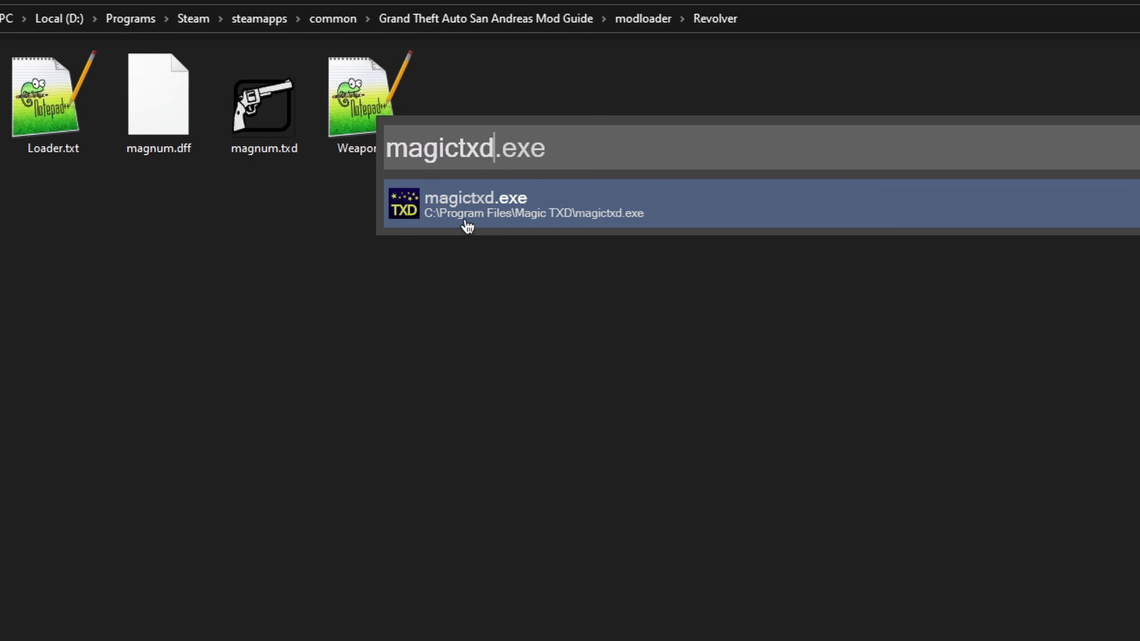
{"action": "left_click", "coordinate": [521, 214]}
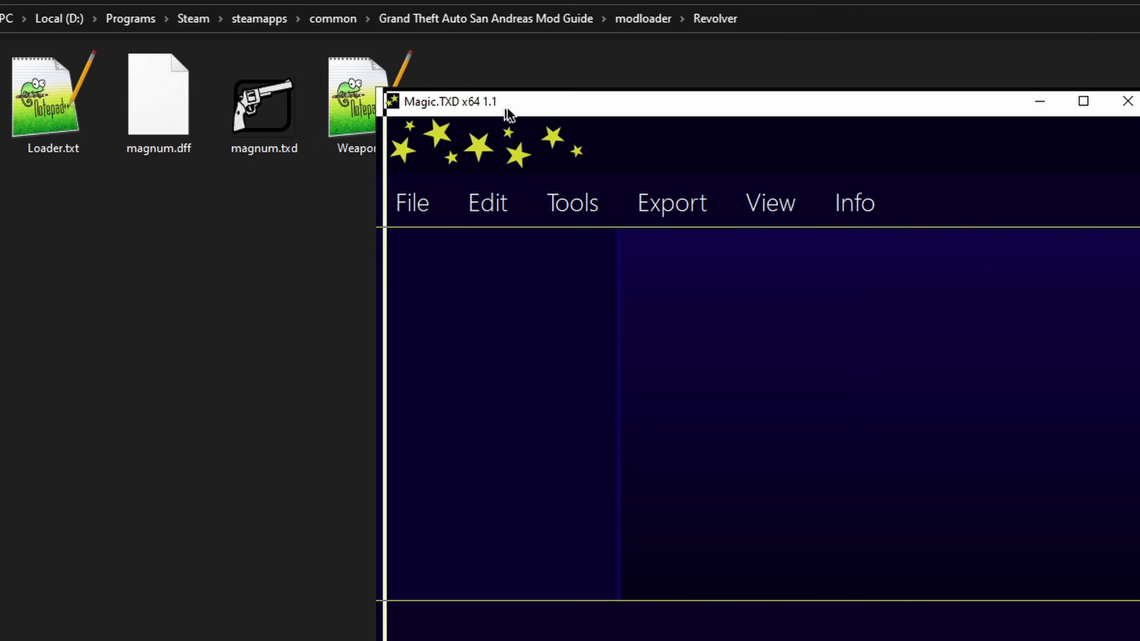
{"action": "left_click_drag", "start_coordinate": [506, 114], "coordinate": [548, 66]}
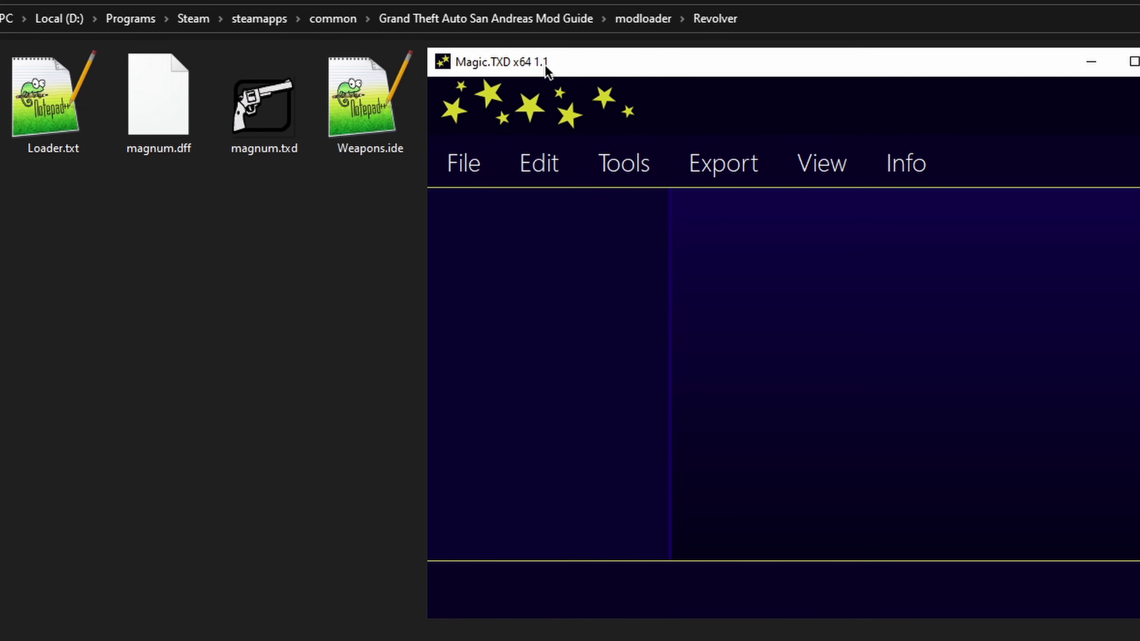
{"action": "left_click_drag", "start_coordinate": [260, 135], "coordinate": [525, 263]}
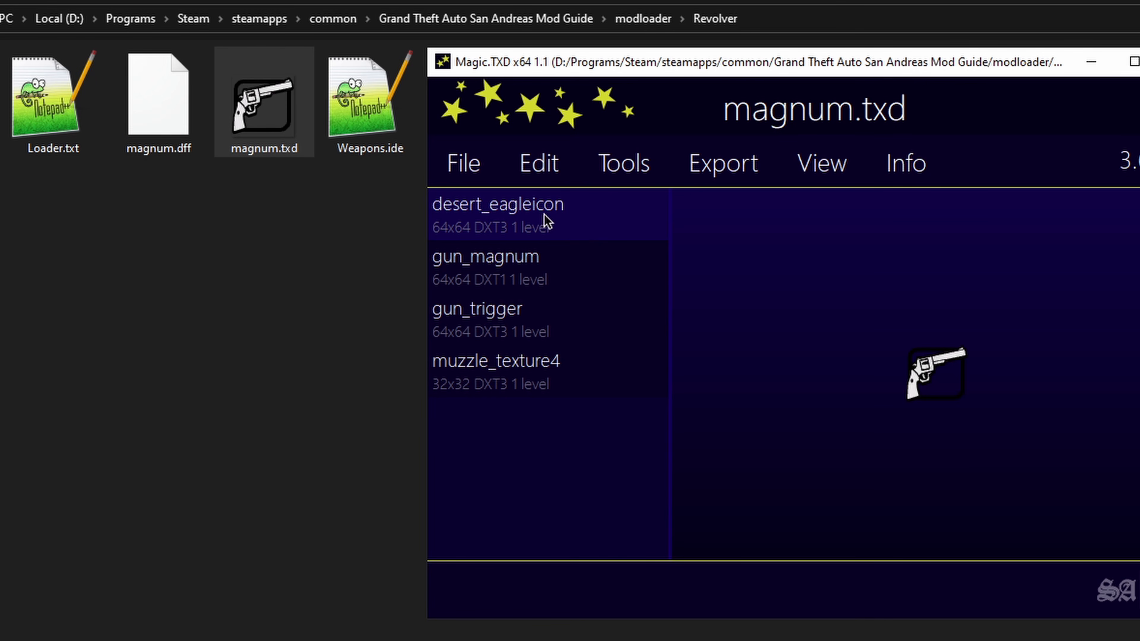
Step: Rename the desert_eagleicon texture to magnumicon and save magnum.txd
{"action": "left_click", "coordinate": [625, 165]}
{"action": "mouse_move", "coordinate": [554, 170]}
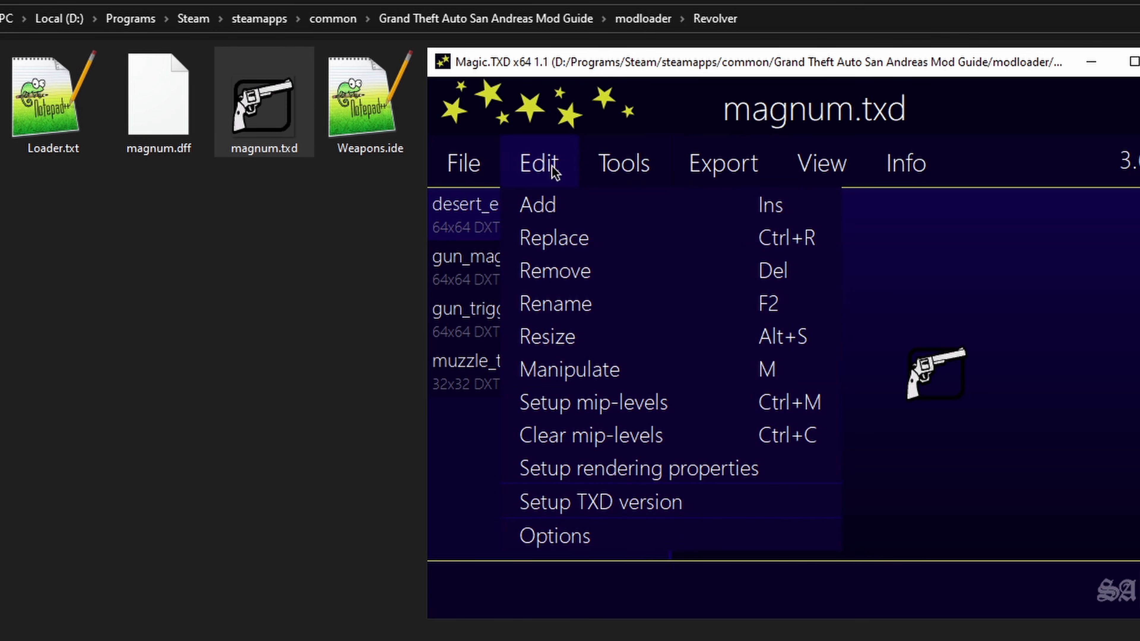
{"action": "left_click", "coordinate": [577, 304]}
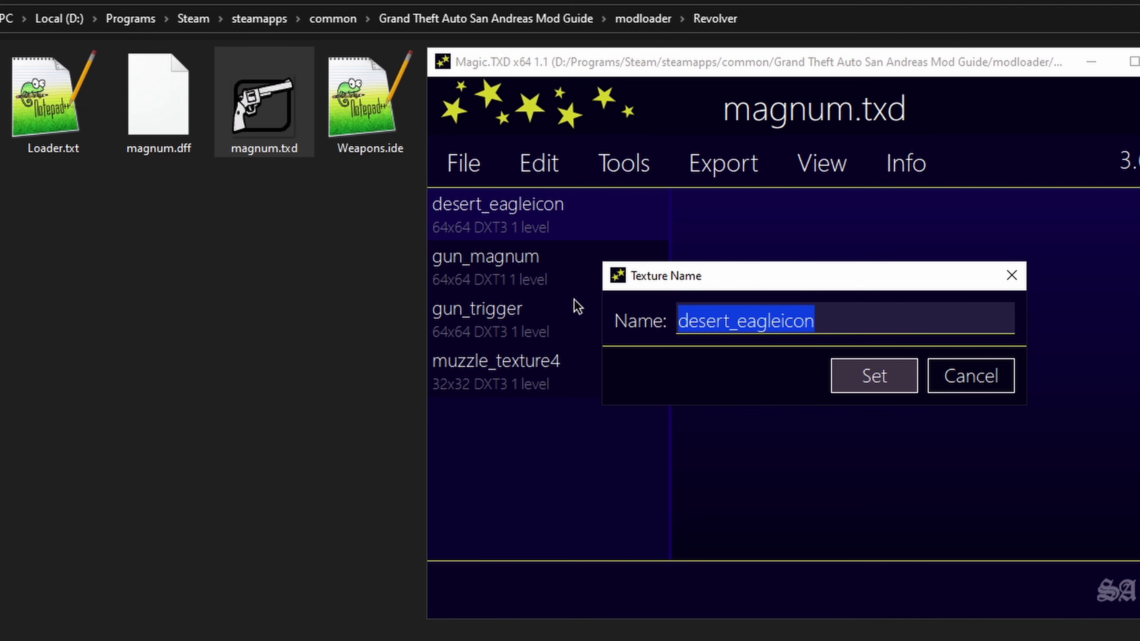
{"action": "type", "text": "magnumicon"}
{"action": "key", "text": "Return"}
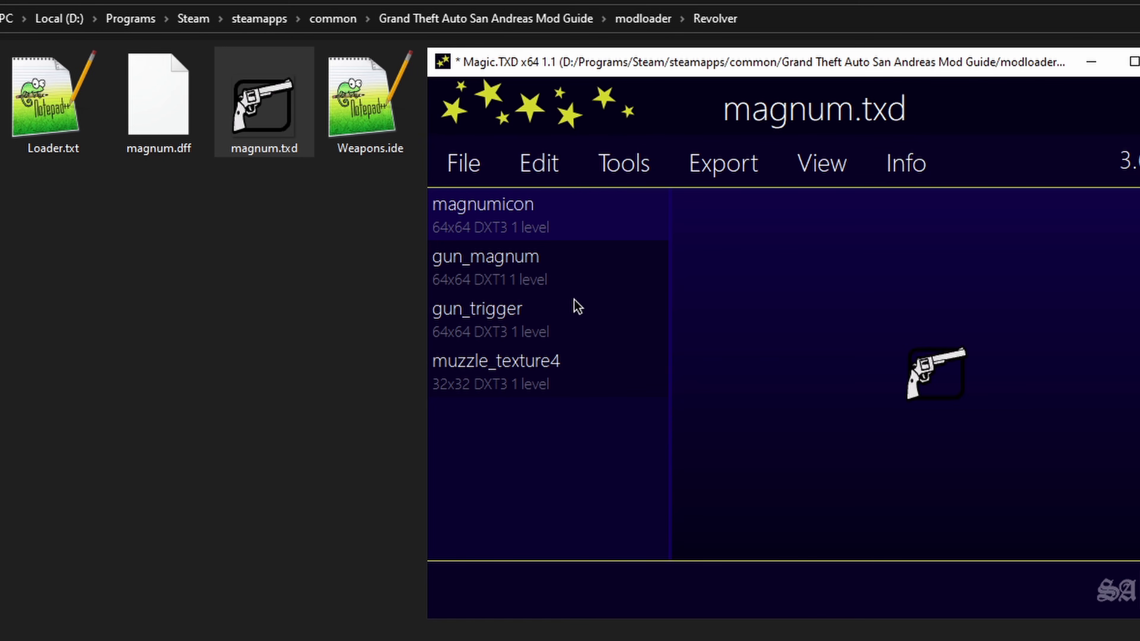
{"action": "left_click", "coordinate": [463, 165]}
{"action": "left_click", "coordinate": [491, 269]}
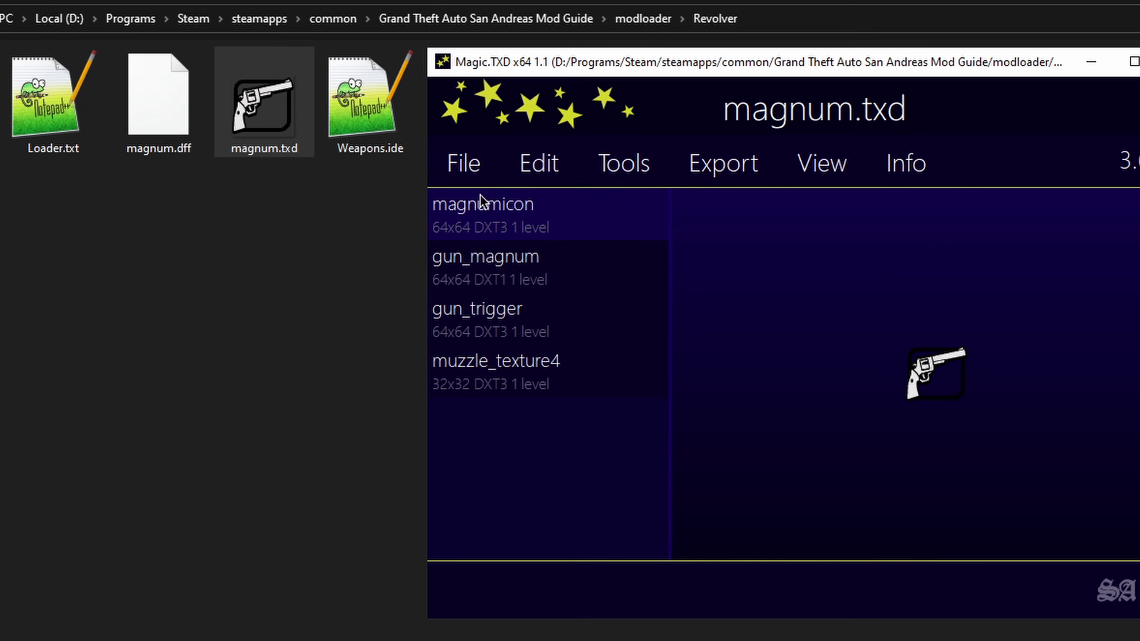
Step: Rename the snipercrosshair texture in sniper.txd to magnumcrosshair
{"action": "left_click", "coordinate": [477, 340]}
{"action": "left_click", "coordinate": [778, 346]}
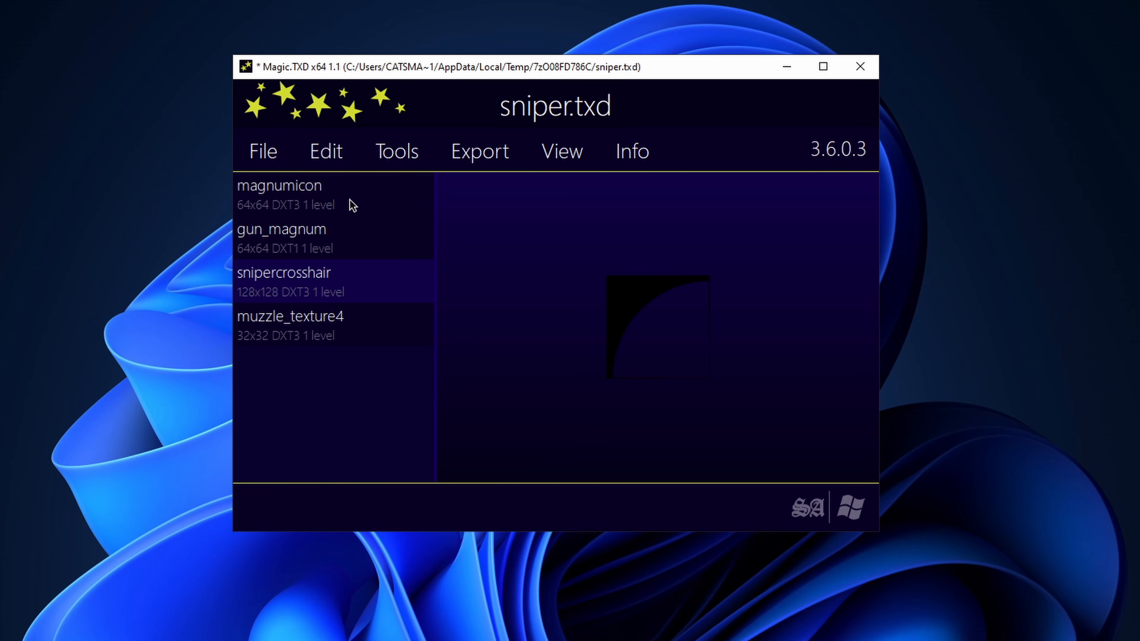
{"action": "left_click", "coordinate": [326, 151]}
{"action": "left_click", "coordinate": [347, 268]}
{"action": "type", "text": "m"}
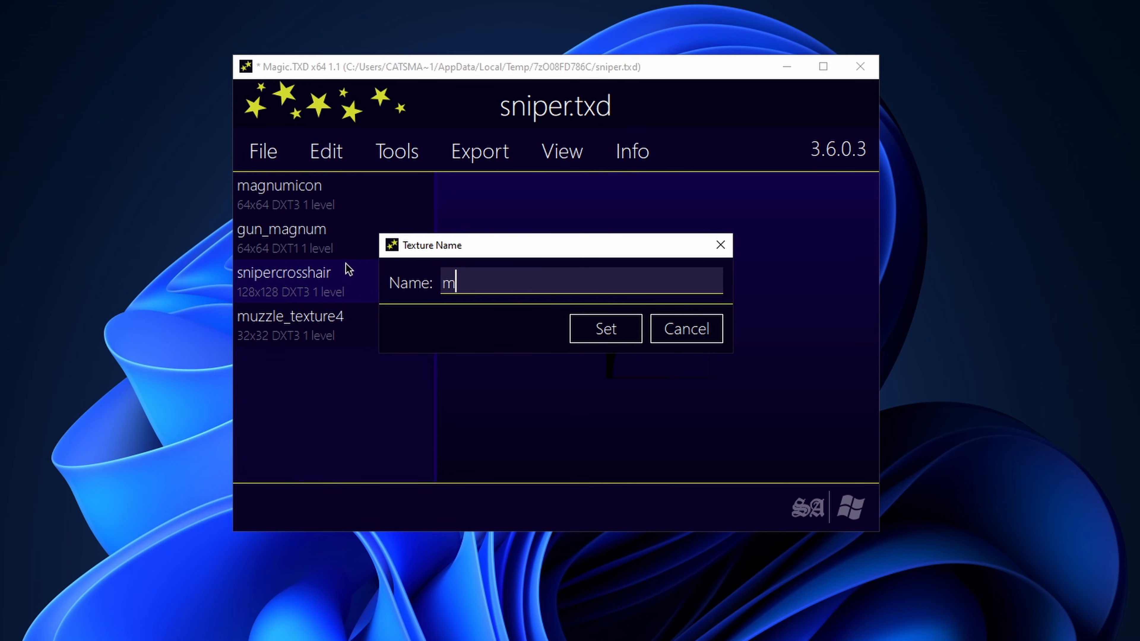
{"action": "type", "text": "agnumcrosshair"}
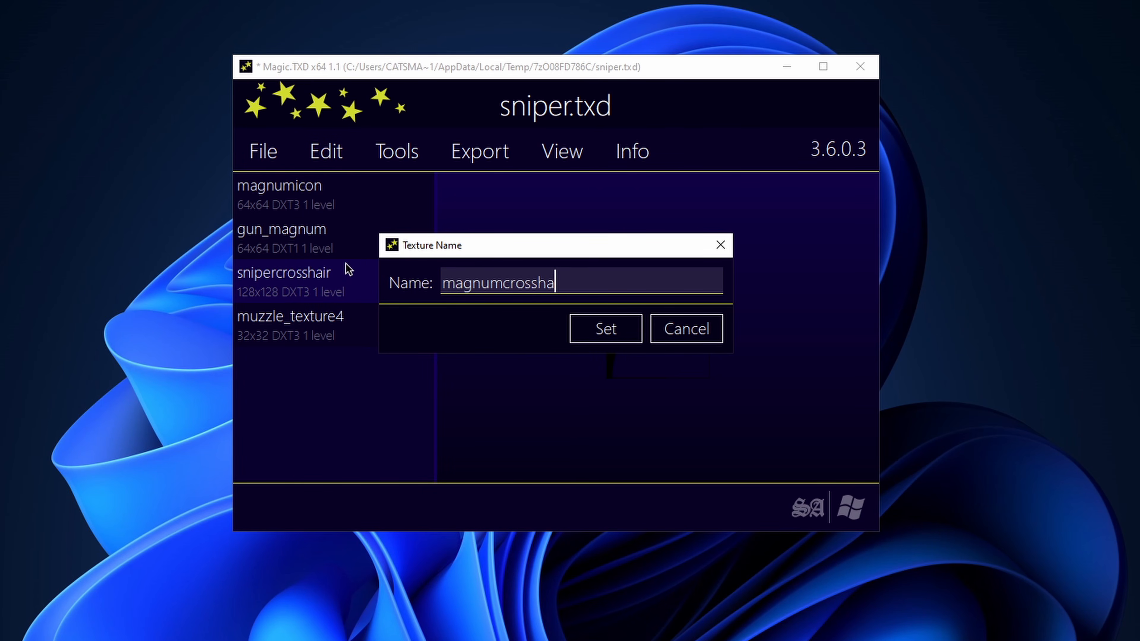
{"action": "key", "text": "Return"}
{"action": "left_click", "coordinate": [264, 158]}
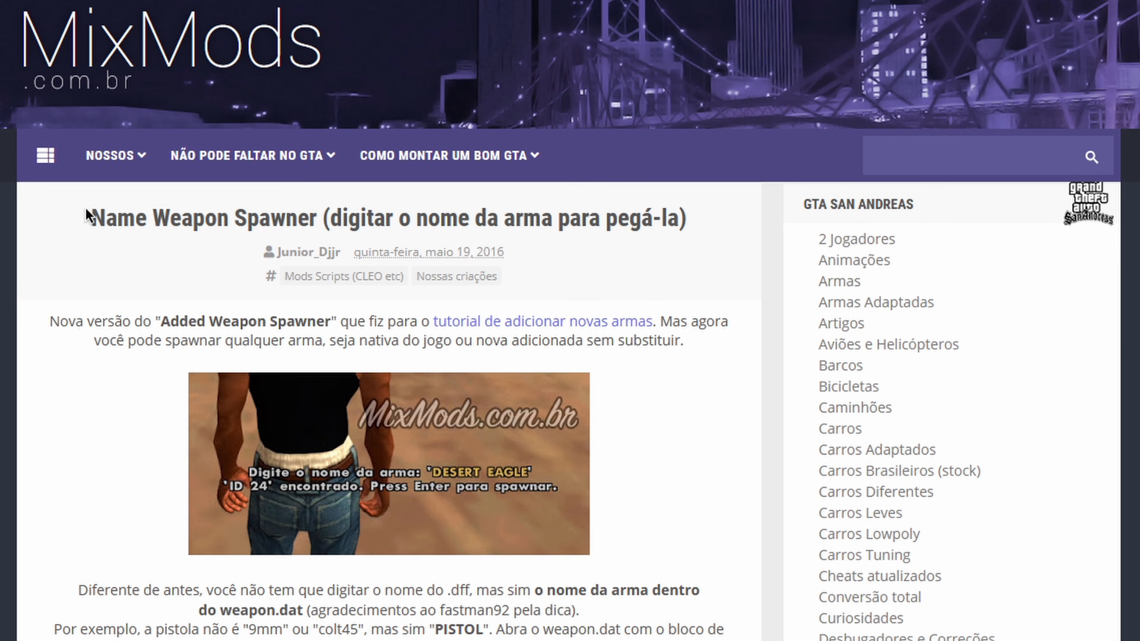
Step: Review the Name Weapon Spawner mod page on MixMods and download Name_Weapon_Spawner.7z from ShareMods
{"action": "left_click_drag", "start_coordinate": [86, 211], "coordinate": [682, 219]}
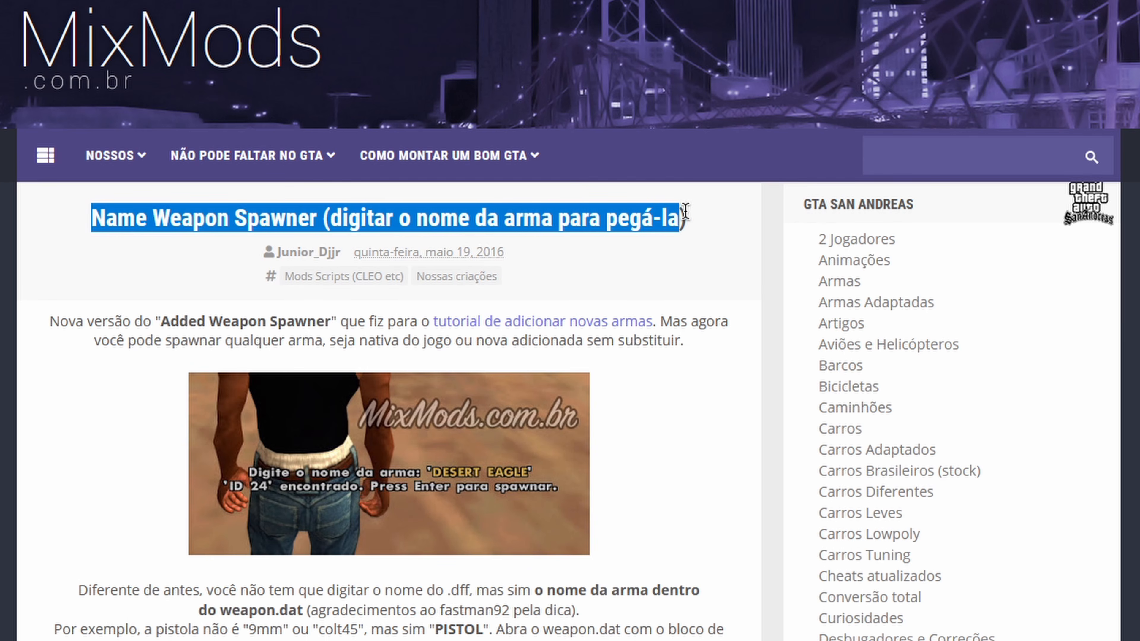
{"action": "left_click", "coordinate": [223, 219]}
{"action": "scroll", "coordinate": [222, 220], "scroll_direction": "down", "scroll_amount": 7}
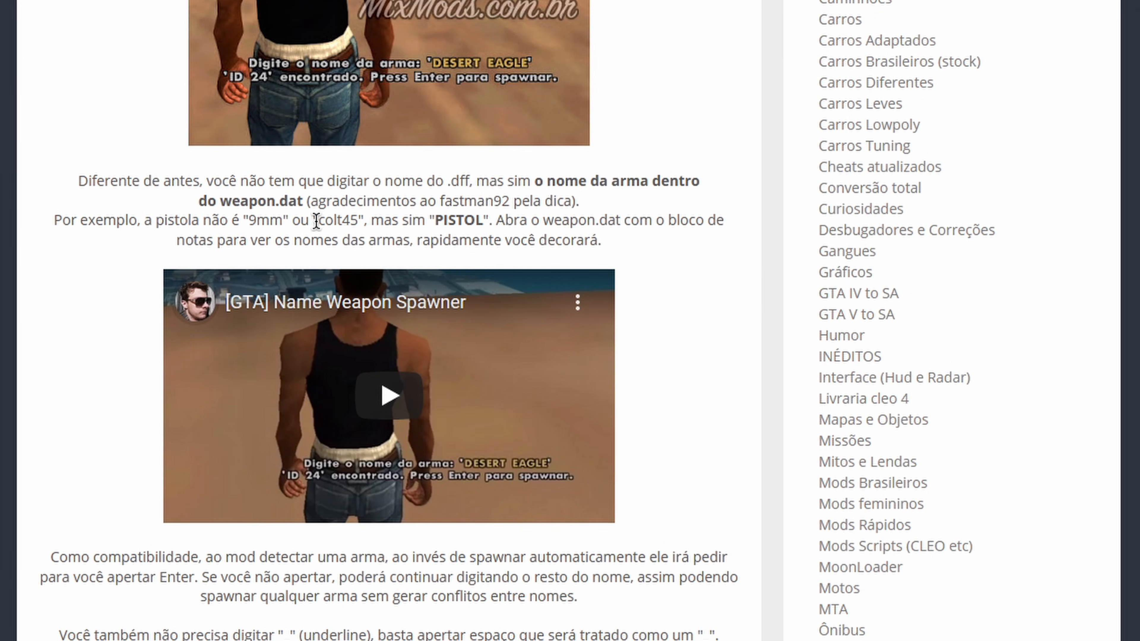
{"action": "scroll", "coordinate": [211, 236], "scroll_direction": "down", "scroll_amount": 2}
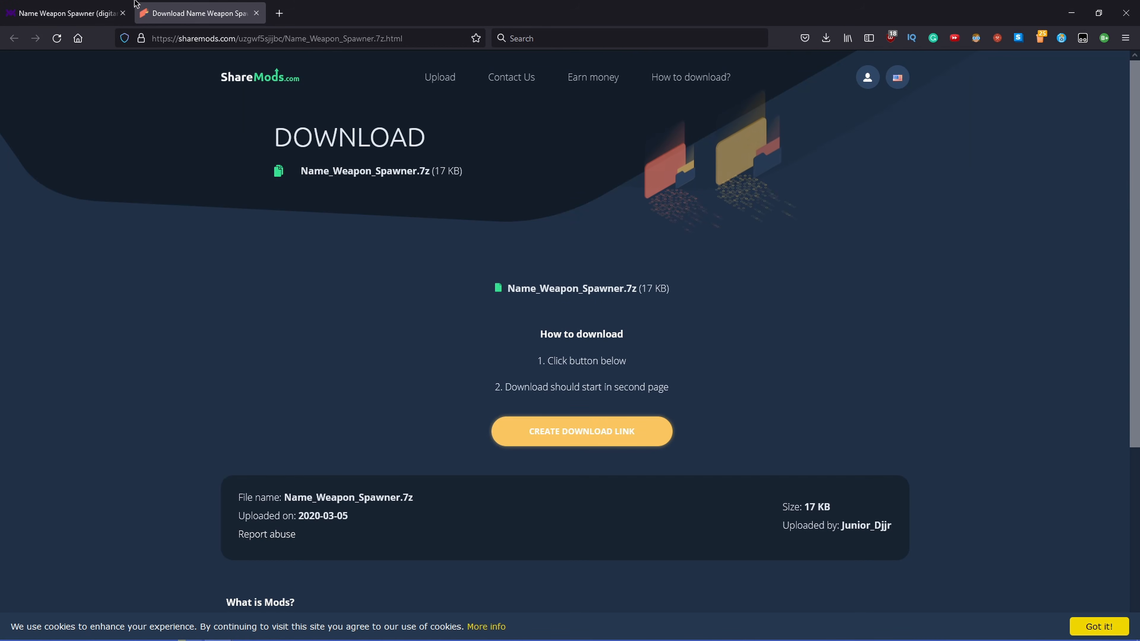
{"action": "left_click", "coordinate": [564, 431]}
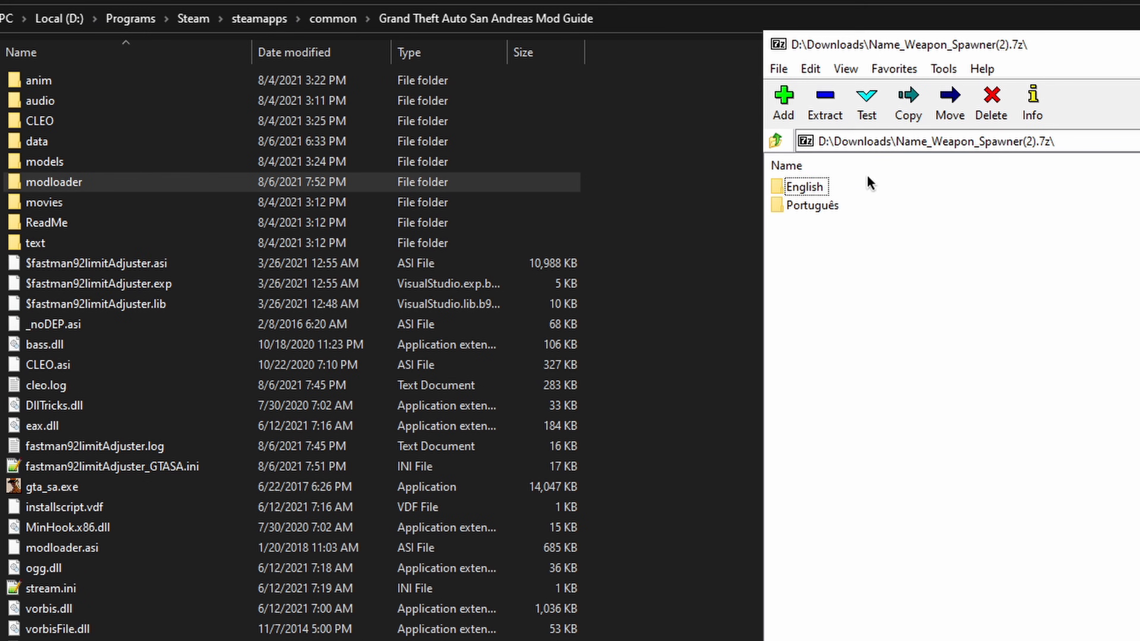
Step: Copy the cleo folder from the archive's English folder into the Grand Theft Auto San Andreas Mod Guide folder
{"action": "double_click", "coordinate": [805, 186]}
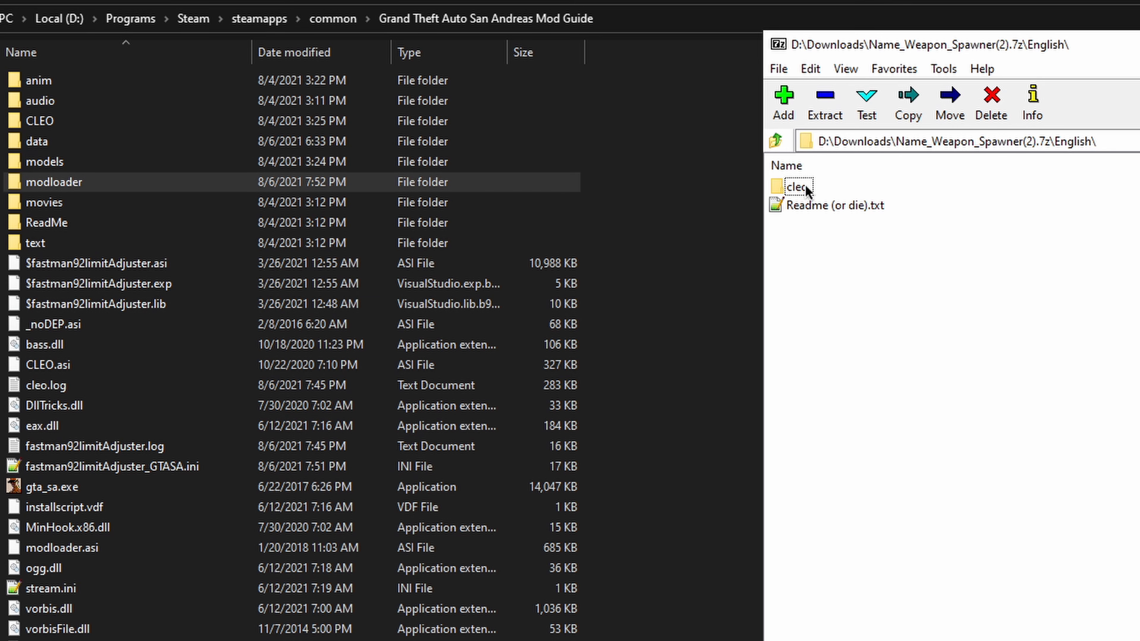
{"action": "left_click_drag", "start_coordinate": [806, 189], "coordinate": [641, 369]}
{"action": "double_click", "coordinate": [74, 182]}
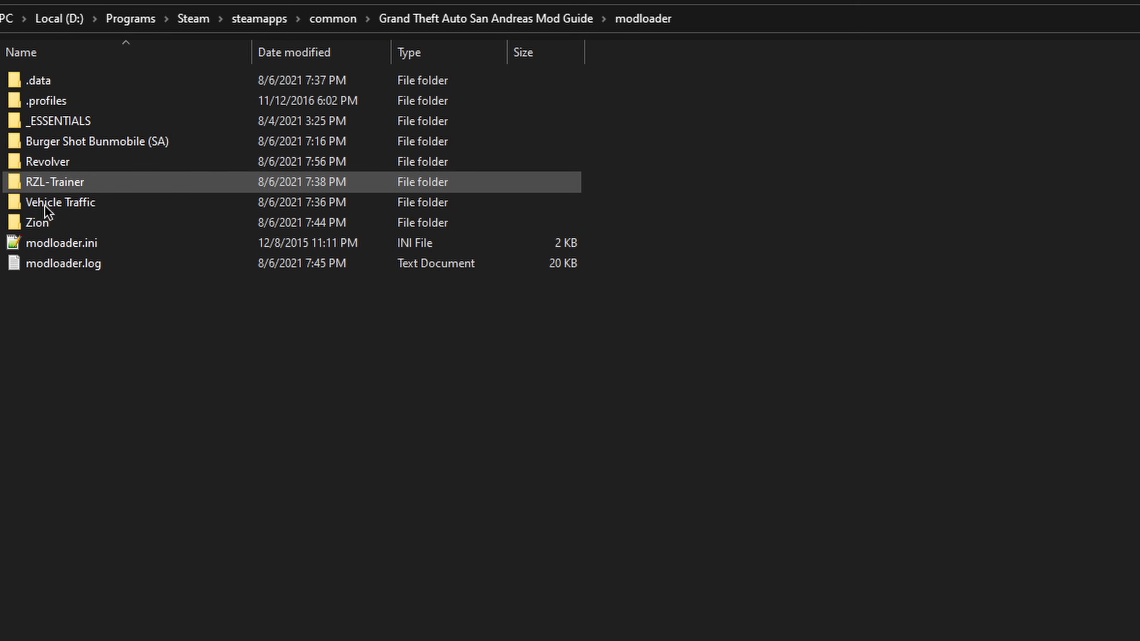
{"action": "left_click", "coordinate": [506, 19]}
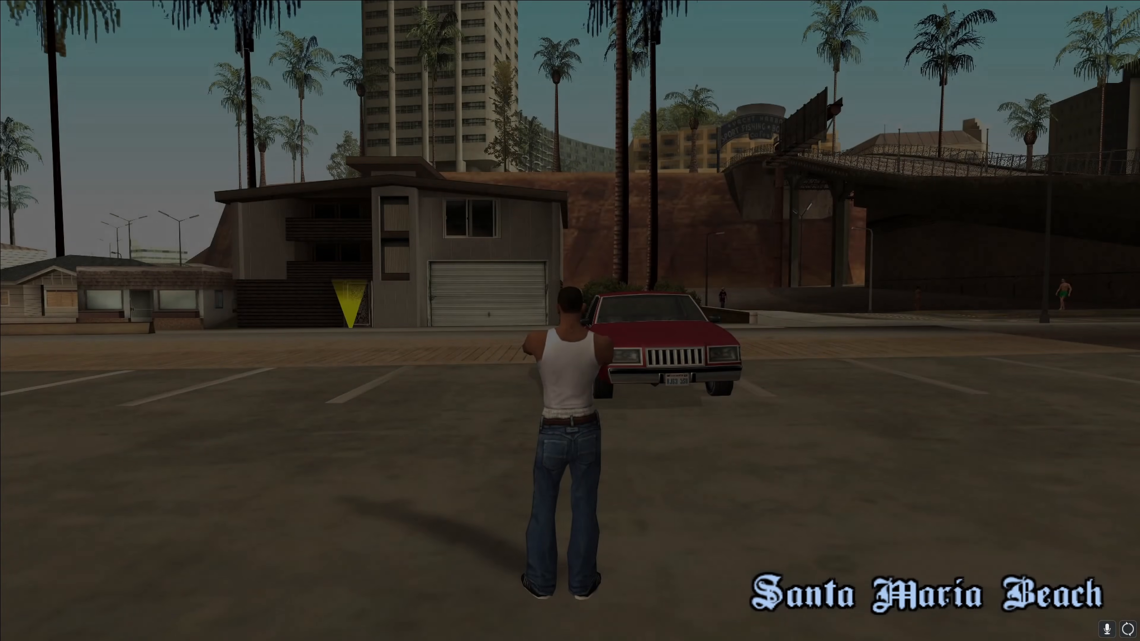
Step: Spawn the new weapon in GTA San Andreas by entering its name MAGNUM
{"action": "key", "text": "w"}
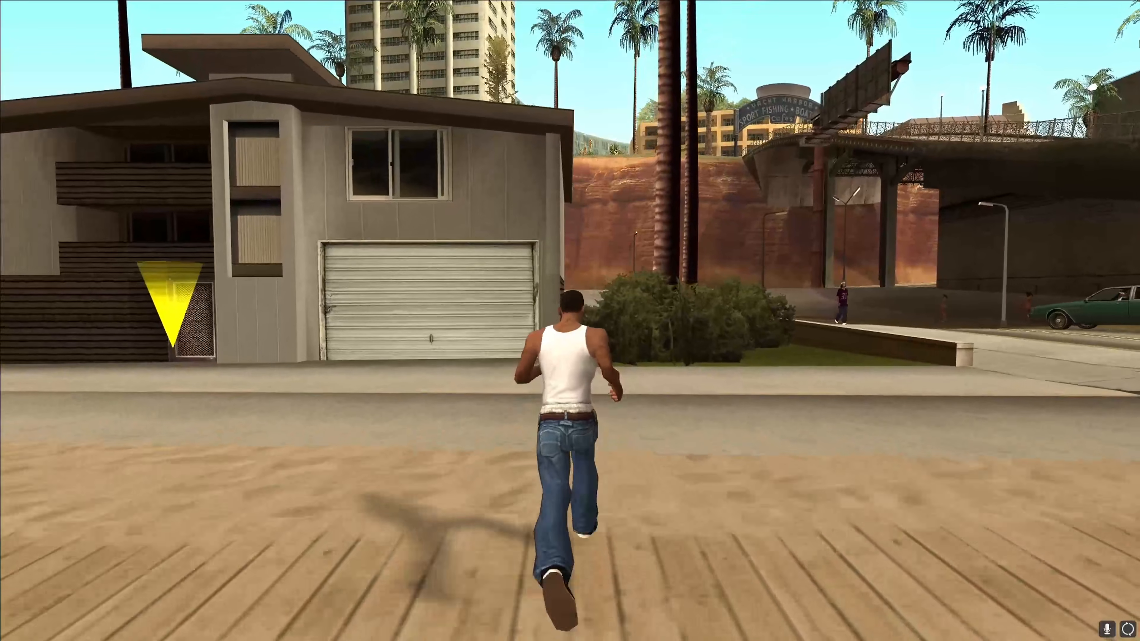
{"action": "key", "text": "ctrl+w"}
{"action": "type", "text": "MAGNUM"}
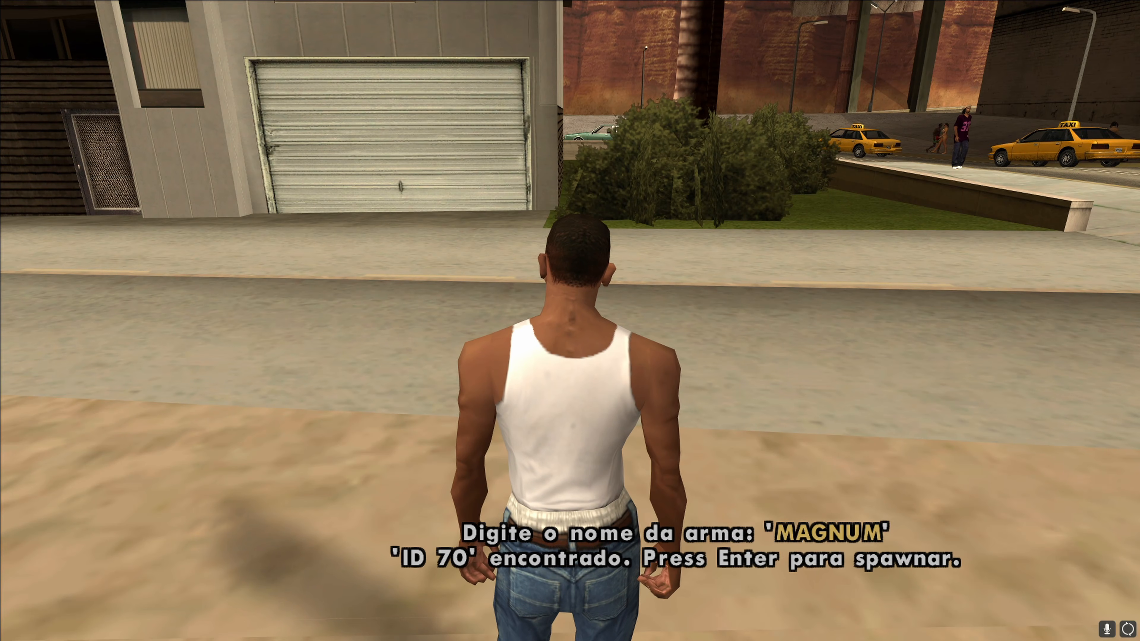
{"action": "key", "text": "Return"}
{"action": "key", "text": "a"}
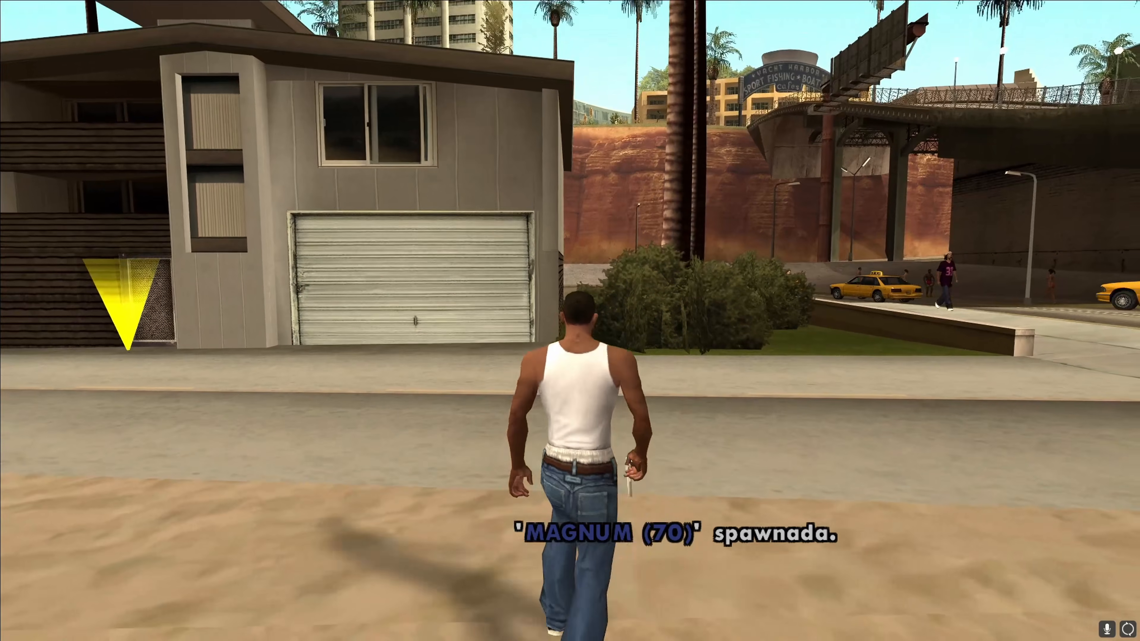
Step: Set the game's display options to radar mode Map & Blips and HUD mode on, and return to the game
{"action": "key", "text": "Escape"}
{"action": "left_click", "coordinate": [499, 422]}
{"action": "left_click", "coordinate": [458, 321]}
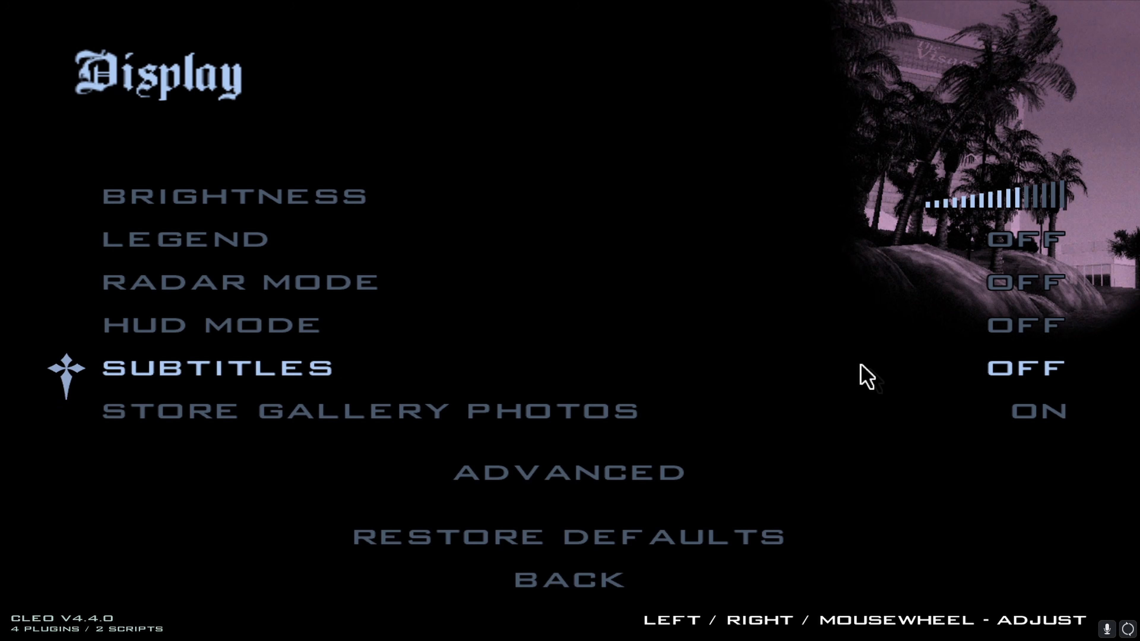
{"action": "key", "text": "Up"}
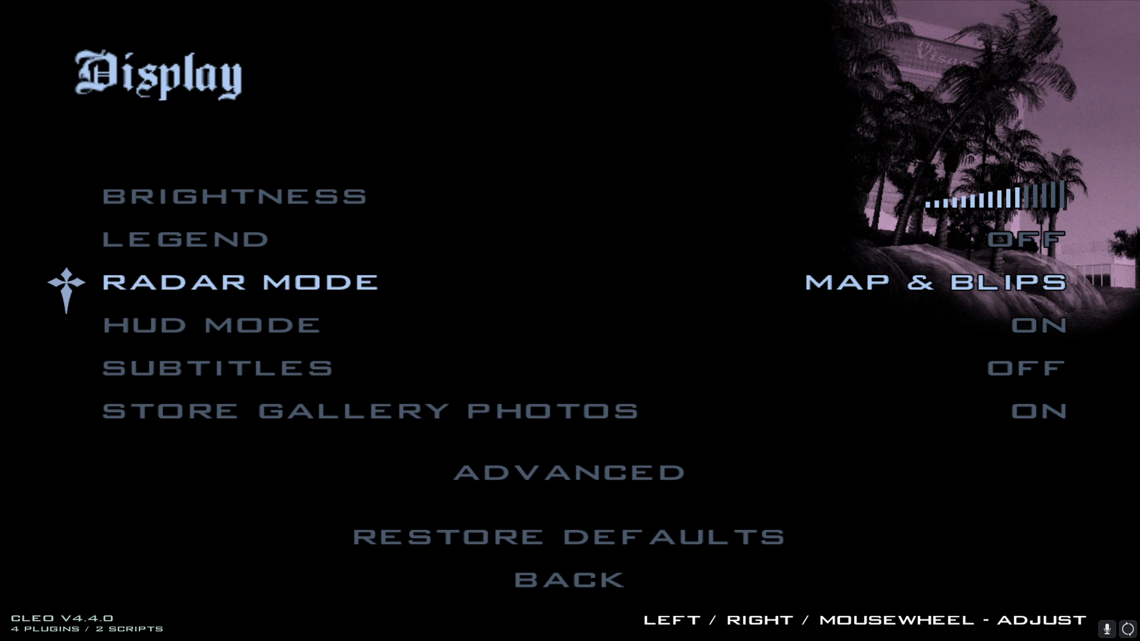
{"action": "key", "text": "Escape"}
Step: Test the magnum in game by shooting a pedestrian, crouching and checking the weapon in the character's hand
{"action": "key", "text": "w"}
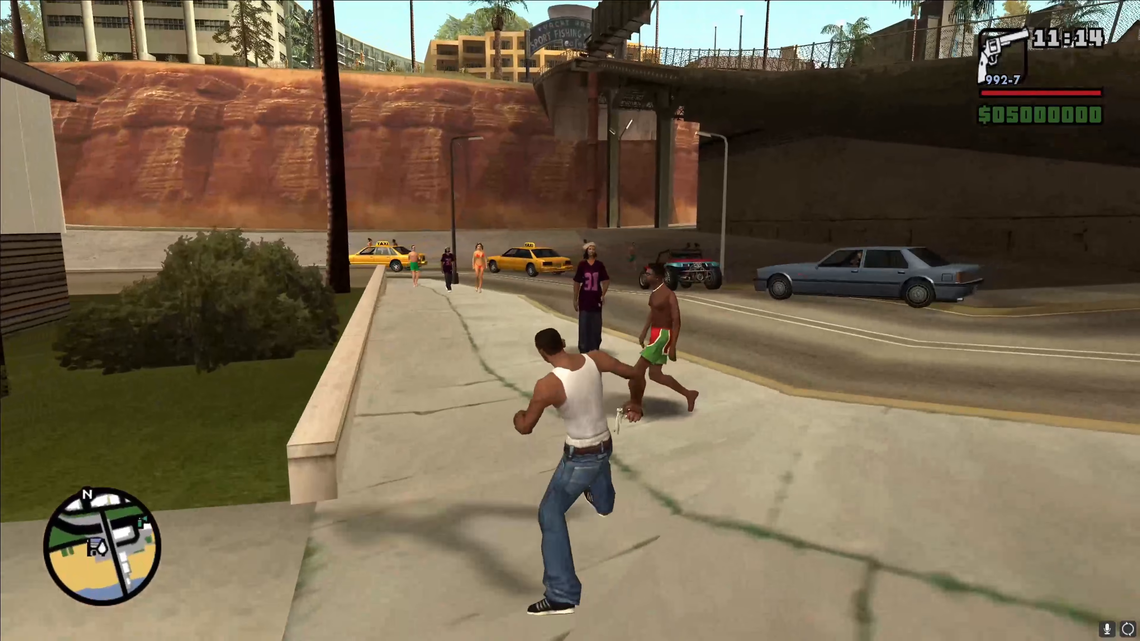
{"action": "left_click", "coordinate": [570, 321]}
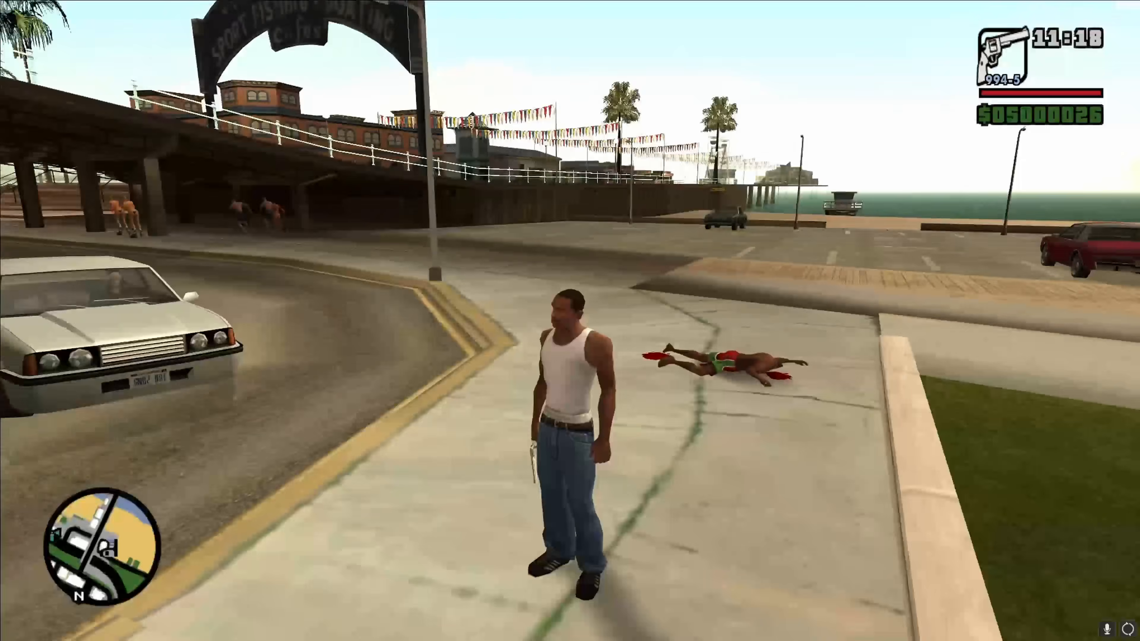
{"action": "key", "text": "c"}
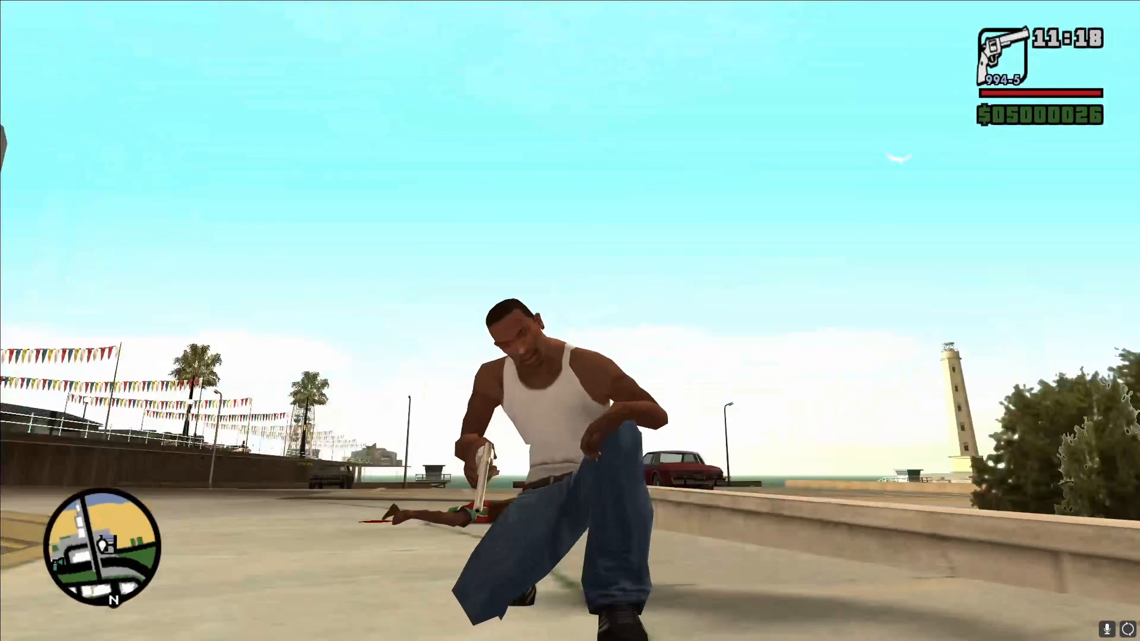
{"action": "key", "text": "q"}
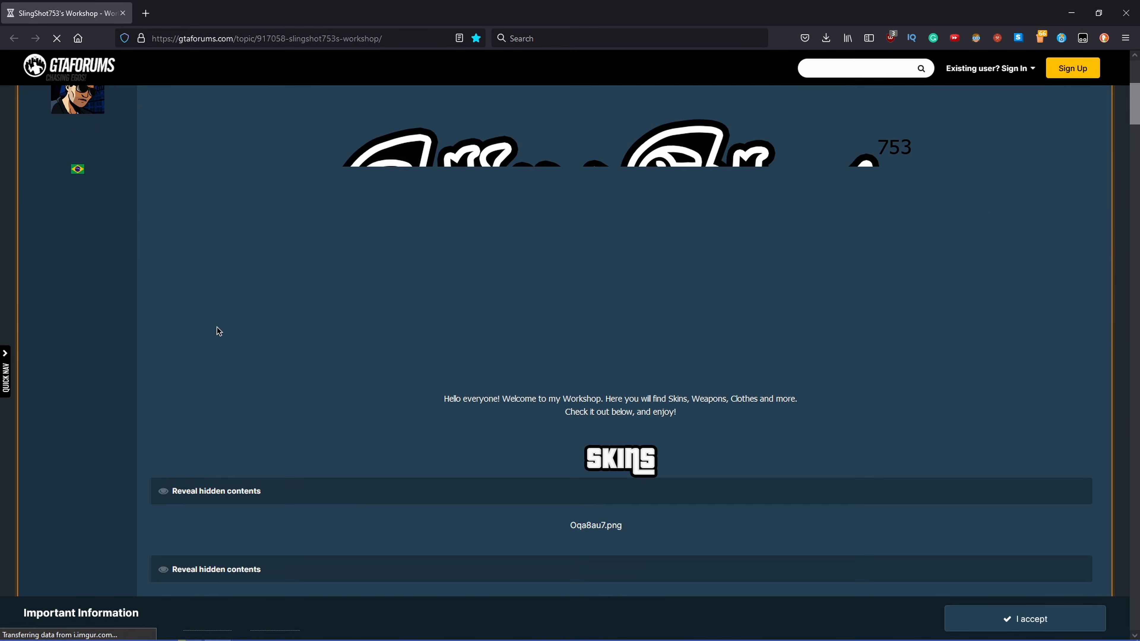
Step: Reveal The Epsilon Program Cultists skins in the GTAForums workshop topic and download The Epsilon Program Cultists.rar from MediaFire
{"action": "scroll", "coordinate": [268, 287], "scroll_direction": "down", "scroll_amount": 10}
{"action": "left_click", "coordinate": [264, 297]}
{"action": "scroll", "coordinate": [503, 310], "scroll_direction": "down", "scroll_amount": 4}
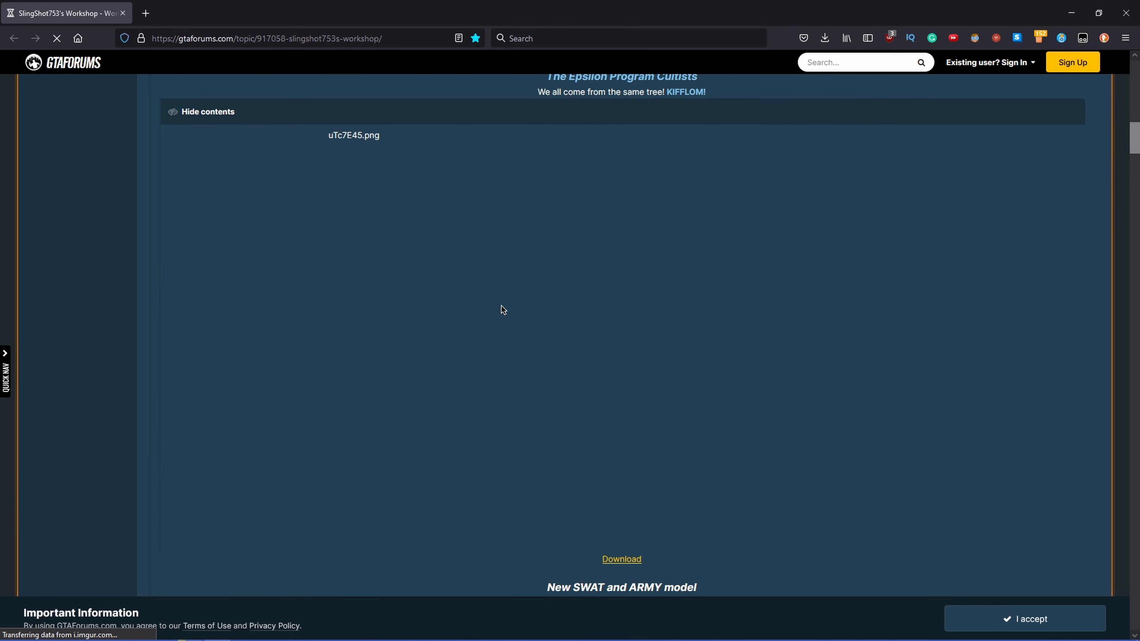
{"action": "left_click", "coordinate": [624, 559]}
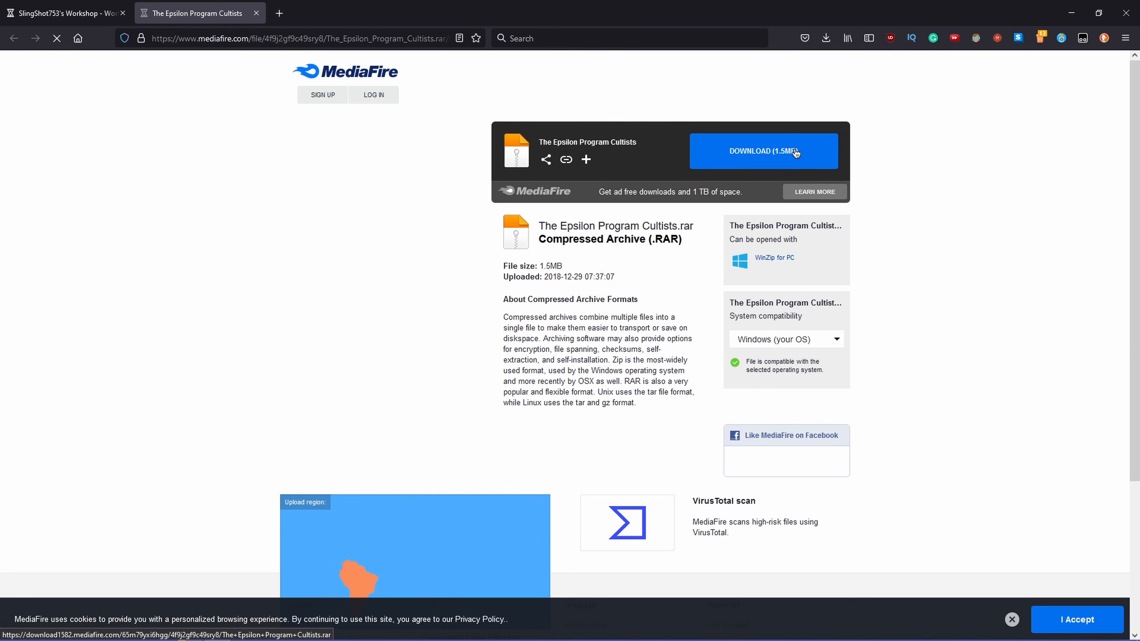
{"action": "left_click", "coordinate": [754, 150]}
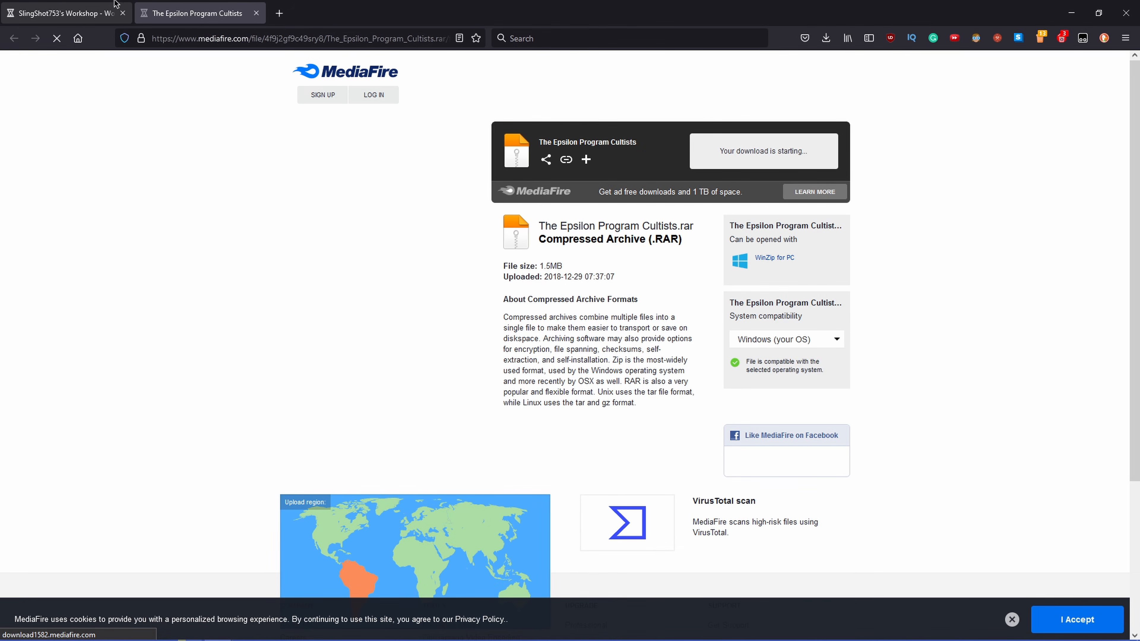
{"action": "left_click", "coordinate": [107, 8]}
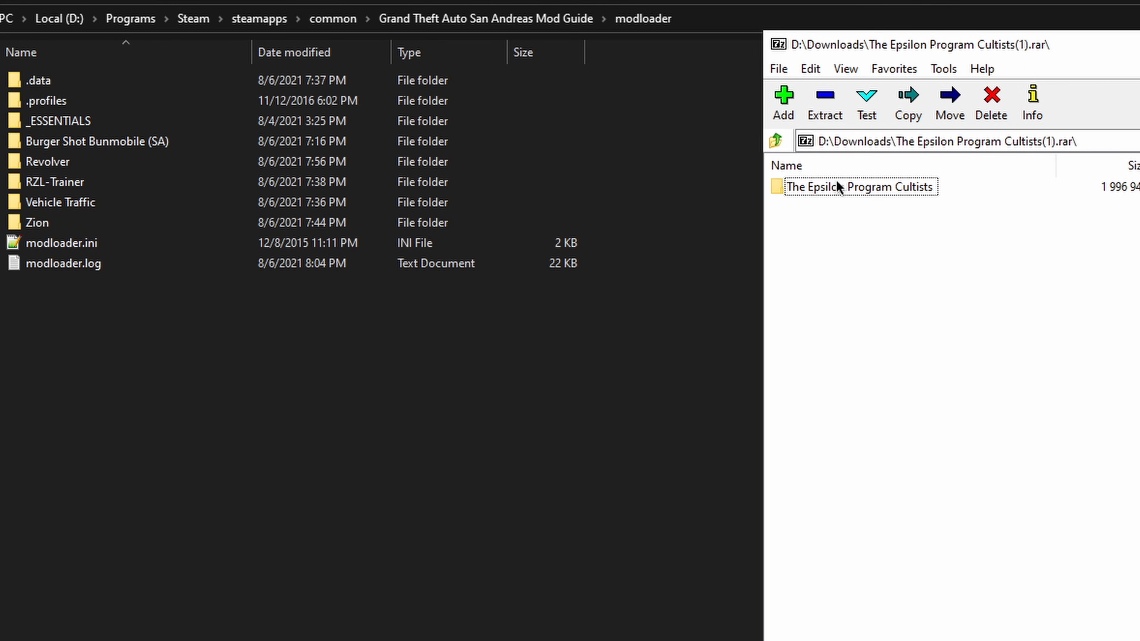
Step: Create a Kifflom folder in modloader and copy wmycult.dff and wmycult.txd from the Epsilon Program Cultists archive into it
{"action": "double_click", "coordinate": [818, 186]}
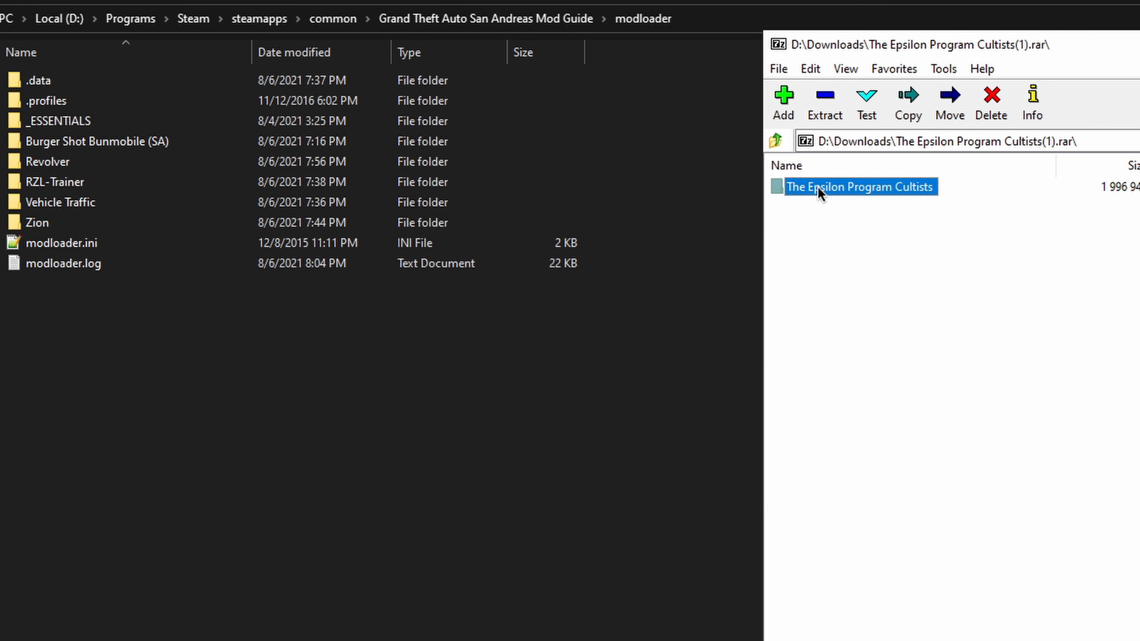
{"action": "double_click", "coordinate": [812, 186]}
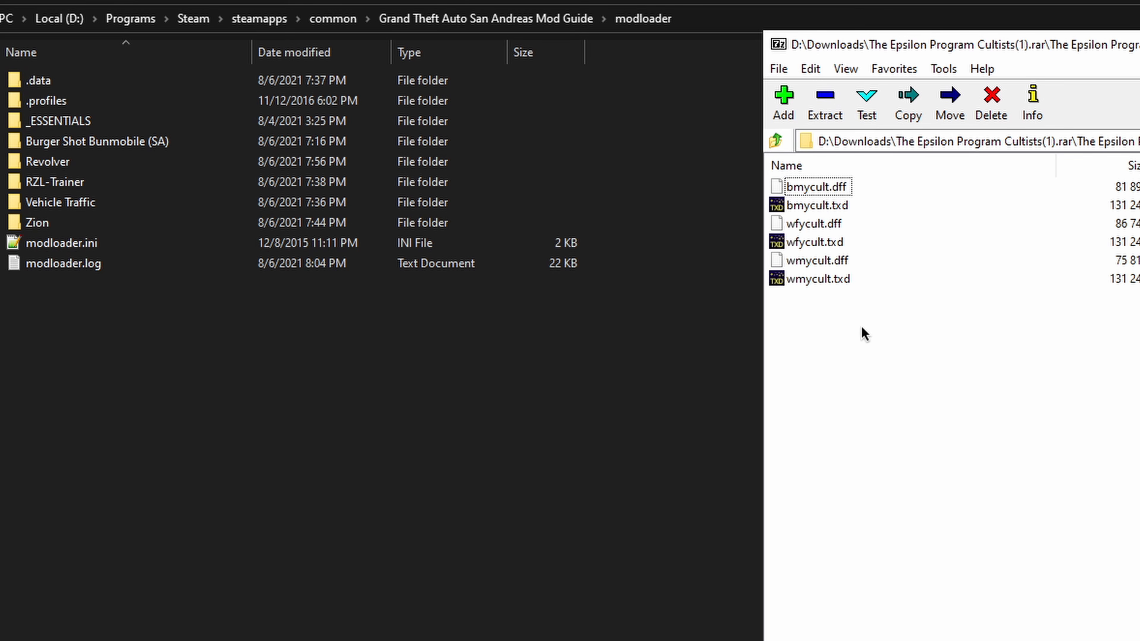
{"action": "left_click_drag", "start_coordinate": [859, 327], "coordinate": [883, 324]}
{"action": "double_click", "coordinate": [844, 279]}
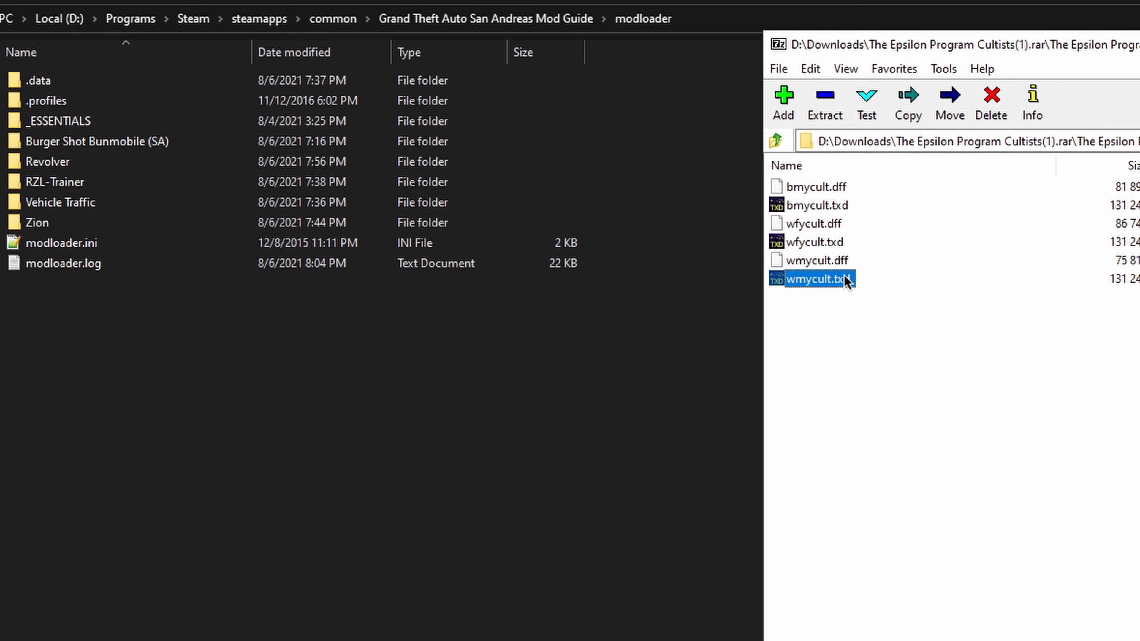
{"action": "left_click", "coordinate": [1127, 100]}
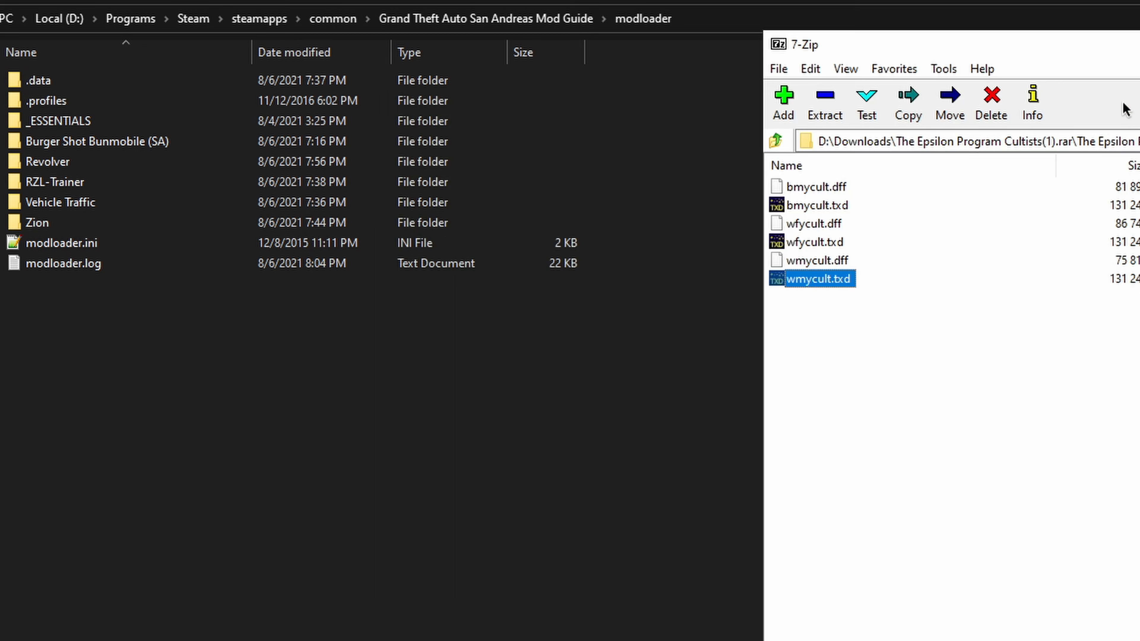
{"action": "left_click_drag", "start_coordinate": [824, 322], "coordinate": [807, 261]}
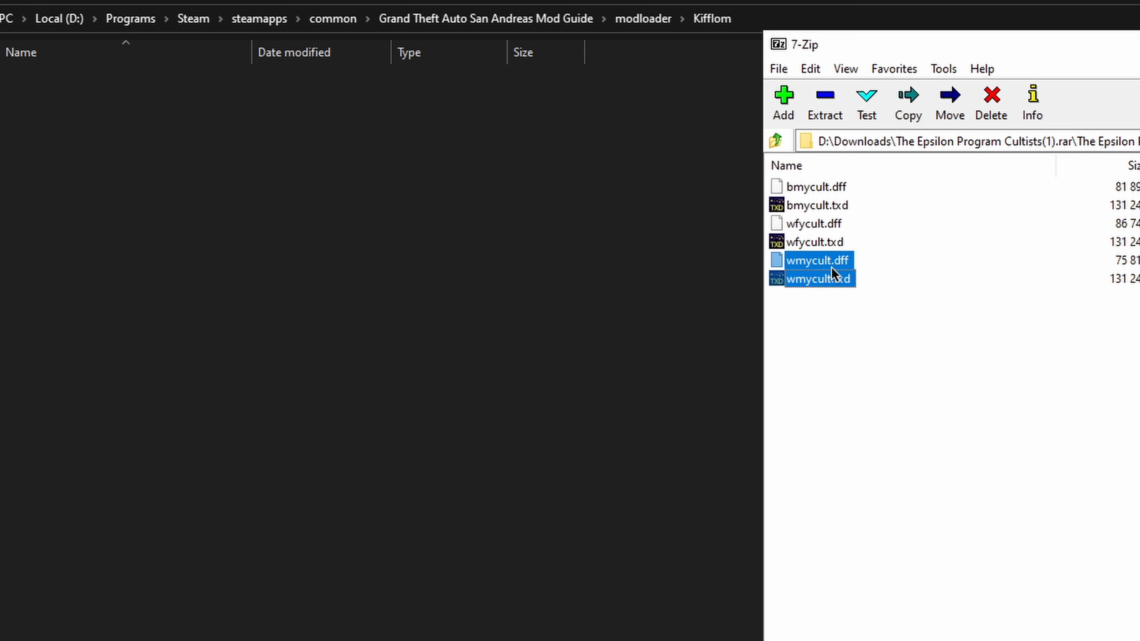
{"action": "left_click_drag", "start_coordinate": [805, 271], "coordinate": [290, 270]}
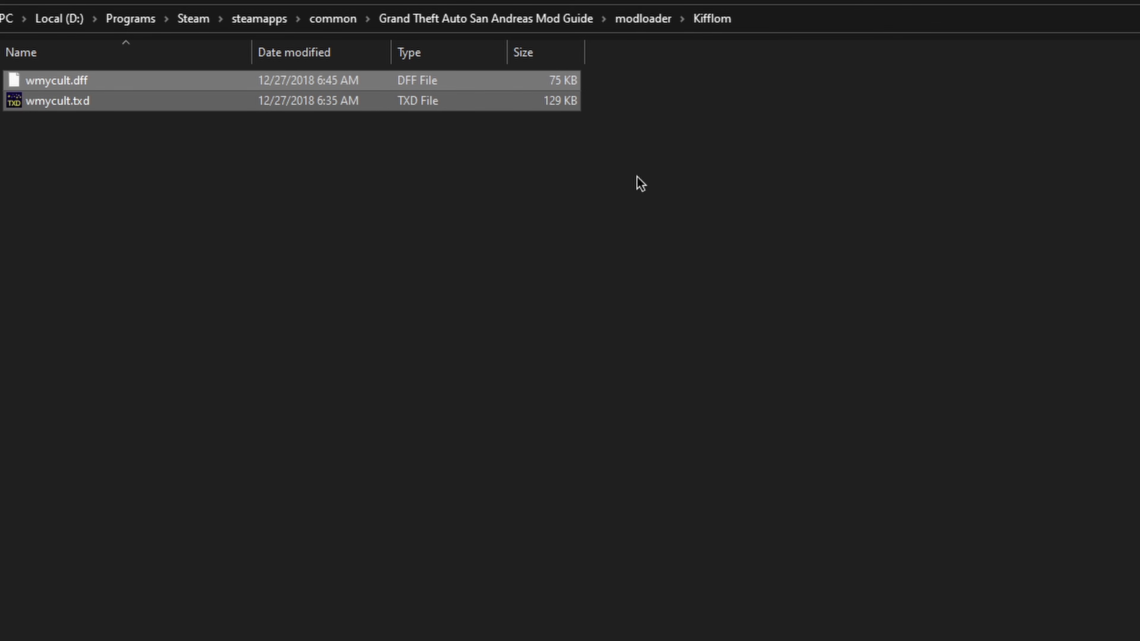
{"action": "left_click", "coordinate": [242, 169]}
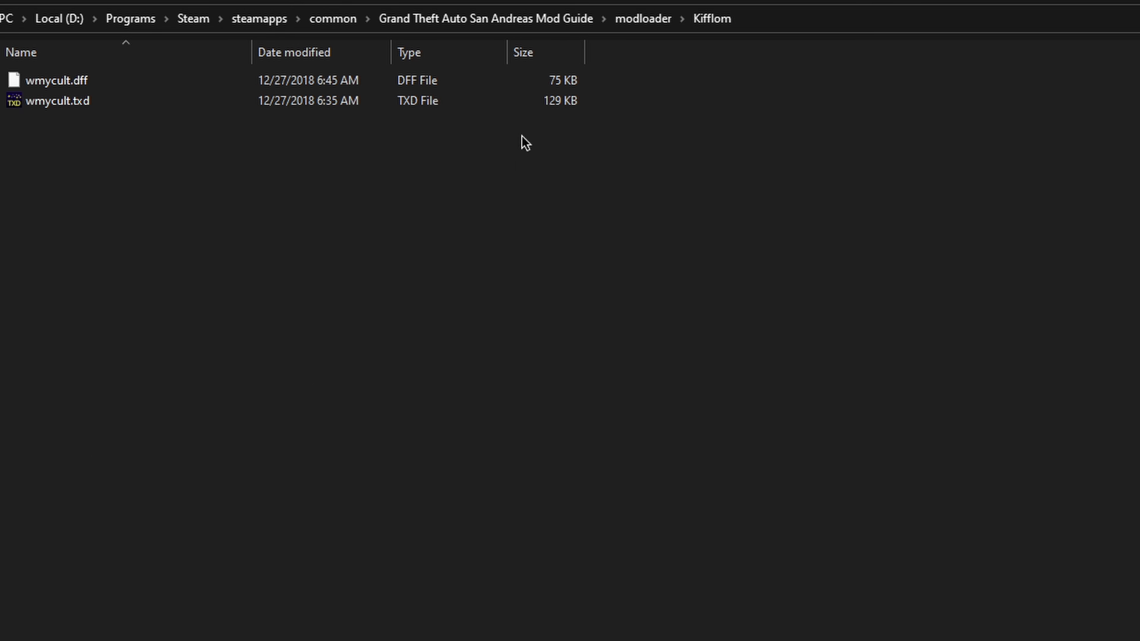
Step: Create a new folder named _Ped in the modloader folder
{"action": "left_click", "coordinate": [629, 20]}
{"action": "key", "text": "ctrl+shift+n"}
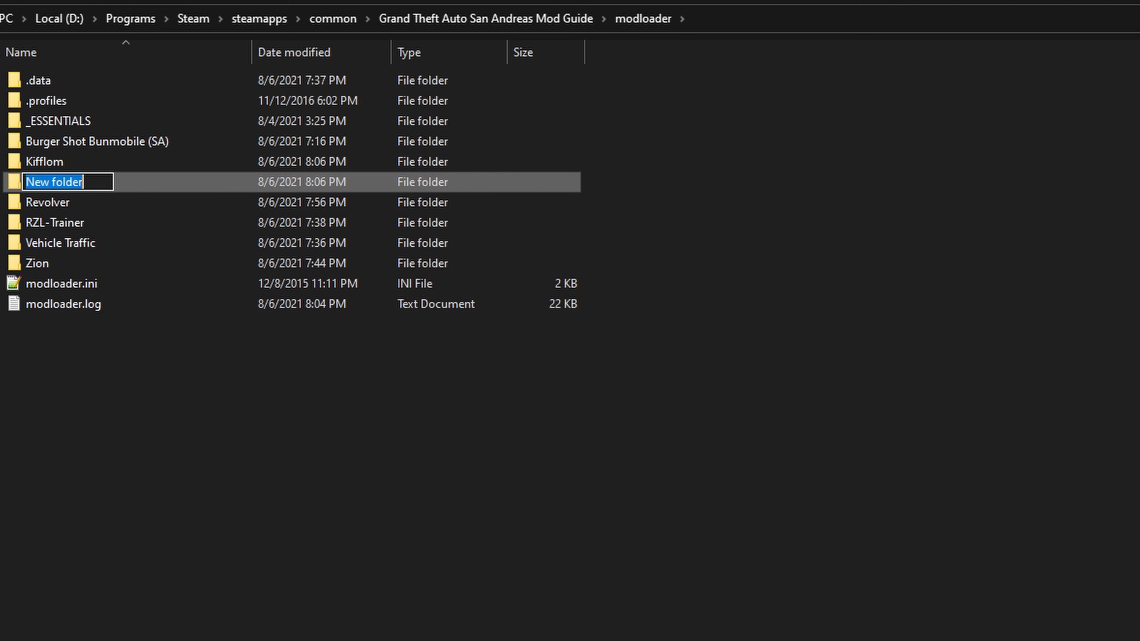
{"action": "type", "text": "Ped"}
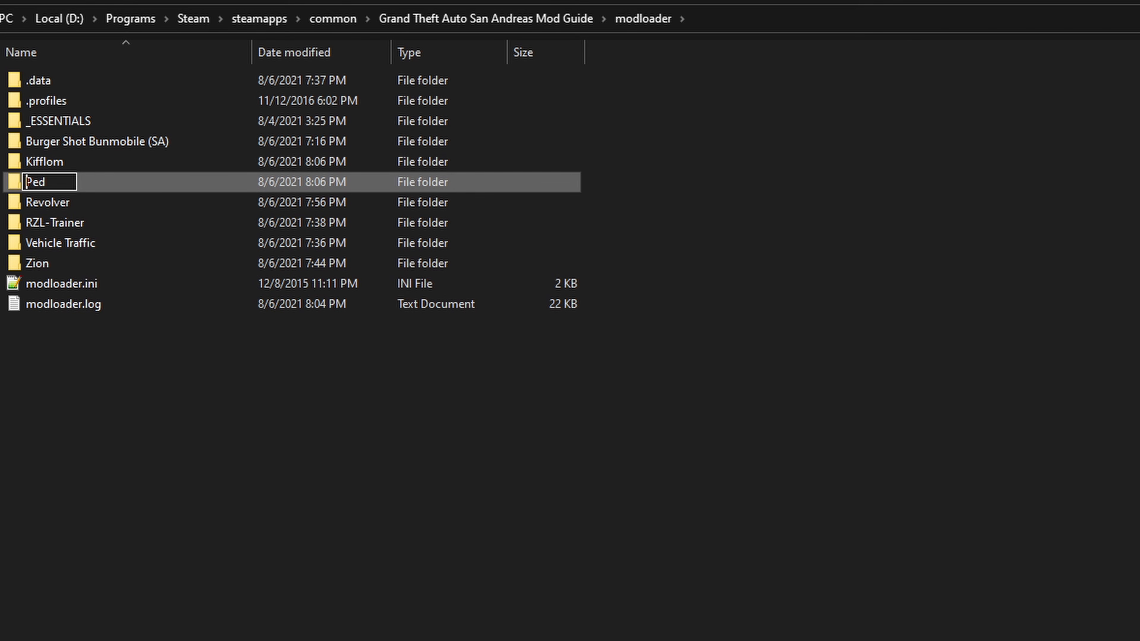
{"action": "type", "text": "_"}
{"action": "key", "text": "Return"}
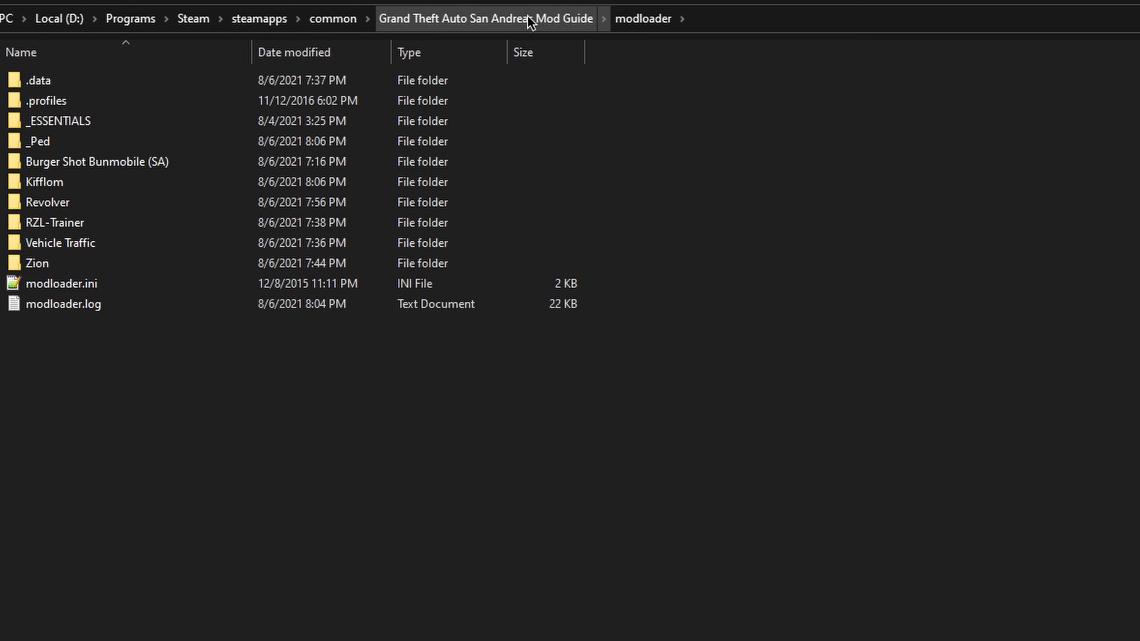
Step: Copy peds.ide and pedgrp.dat from the game's data folder into the modloader _Ped folder
{"action": "double_click", "coordinate": [51, 144]}
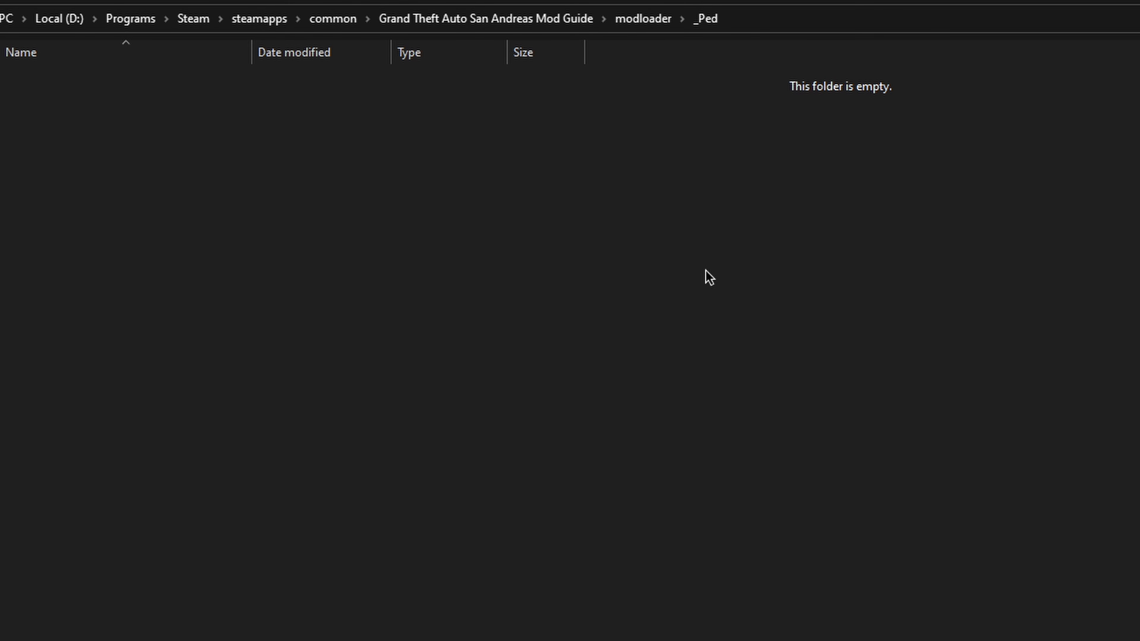
{"action": "left_click", "coordinate": [516, 20]}
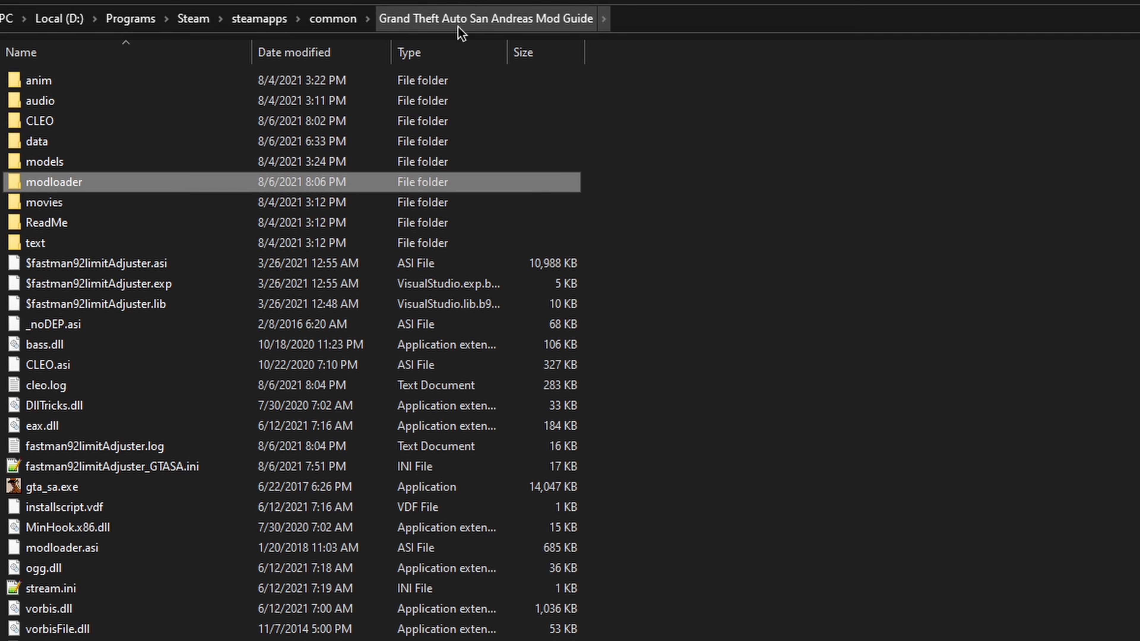
{"action": "double_click", "coordinate": [67, 143]}
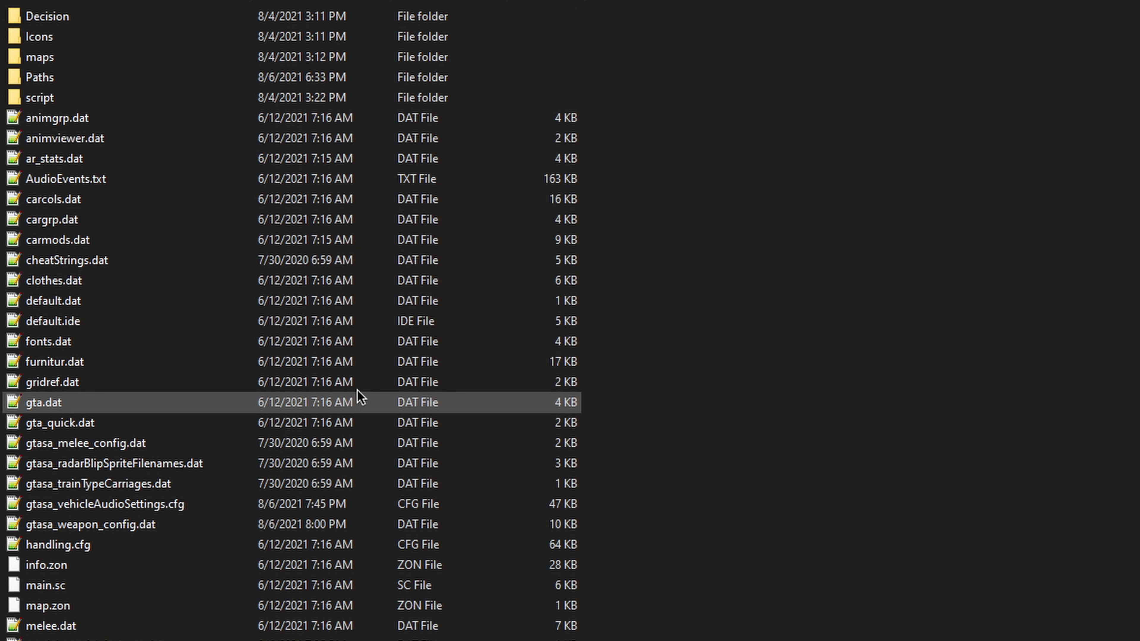
{"action": "left_click", "coordinate": [74, 570]}
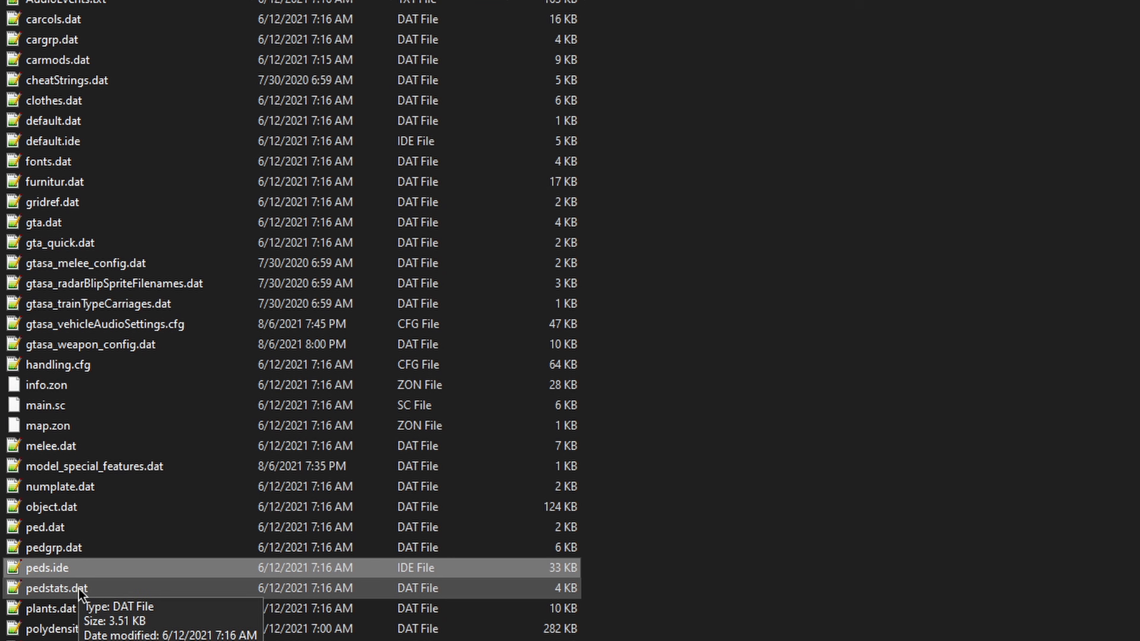
{"action": "left_click", "coordinate": [65, 550], "text": "shift"}
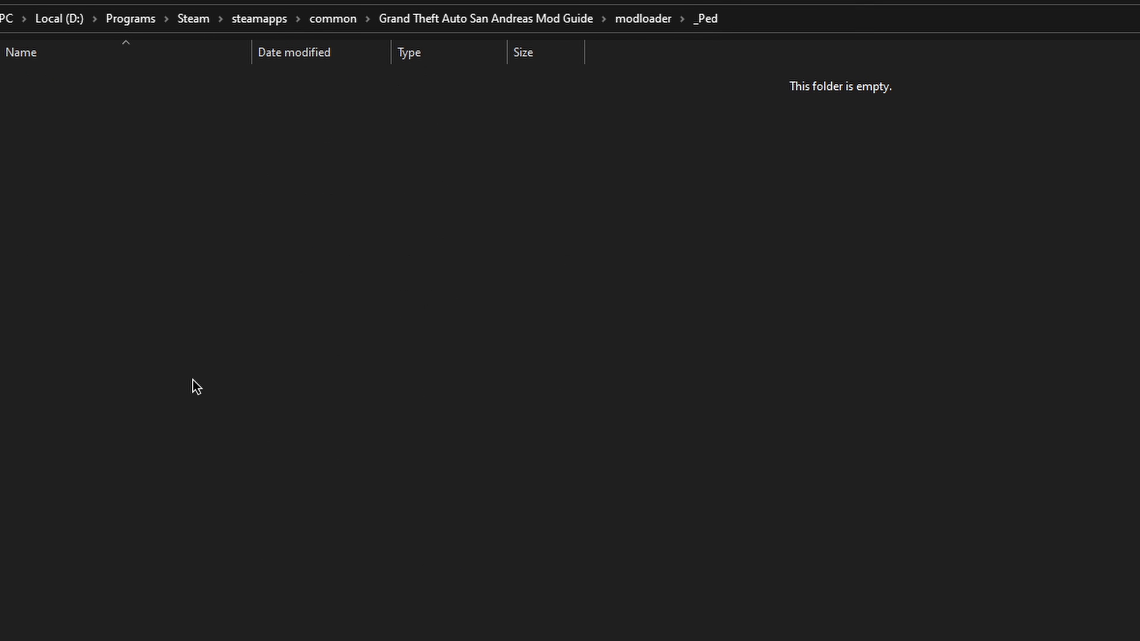
{"action": "key", "text": "ctrl+v"}
Step: Open the copied peds.ide in Notepad++ and look through its list of normal peds
{"action": "left_click", "coordinate": [74, 145]}
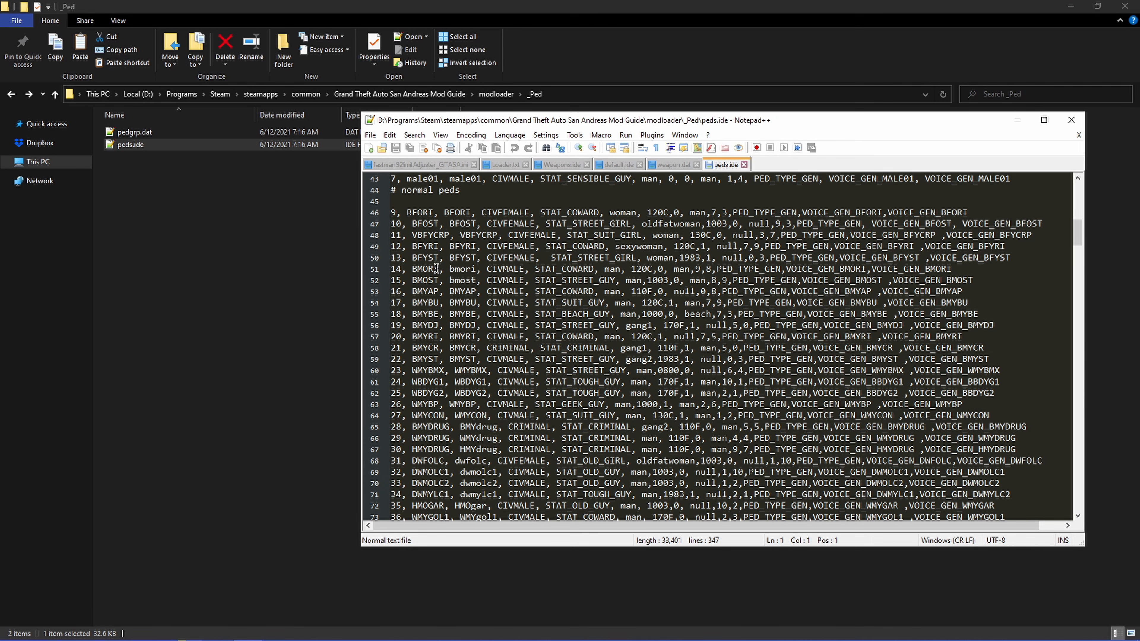
{"action": "scroll", "coordinate": [441, 268], "scroll_direction": "up", "scroll_amount": 2}
{"action": "scroll", "coordinate": [450, 273], "scroll_direction": "down", "scroll_amount": 1}
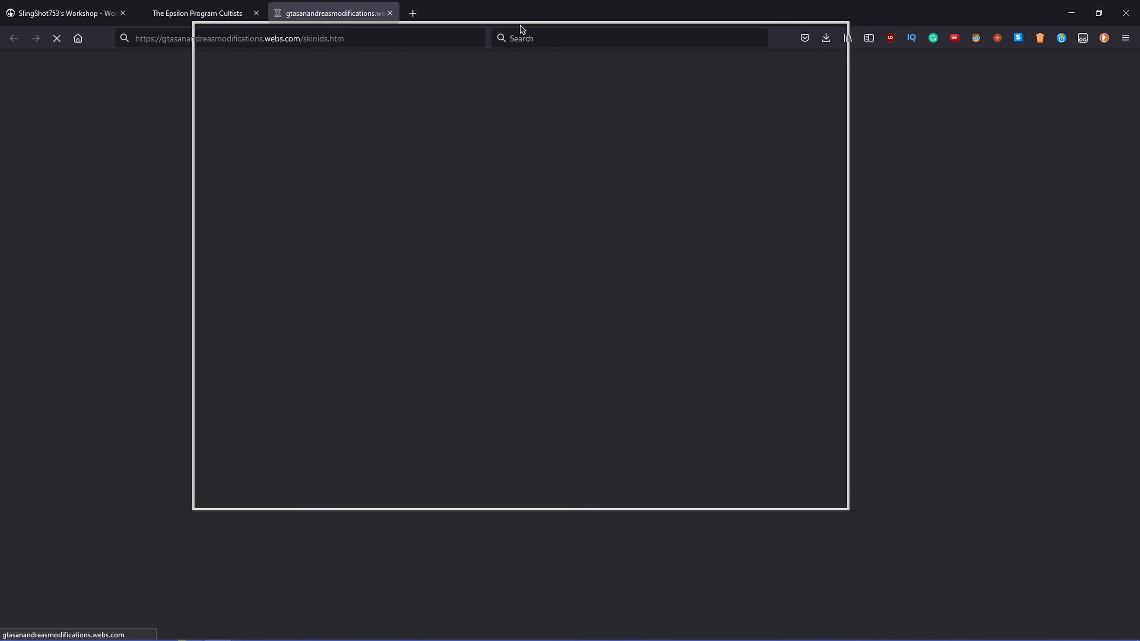
Step: Switch to the Skin Ids web page in Firefox and browse the pedestrian previews and their skin IDs
{"action": "left_click_drag", "start_coordinate": [520, 26], "coordinate": [497, 34]}
{"action": "left_click_drag", "start_coordinate": [694, 121], "coordinate": [729, 52]}
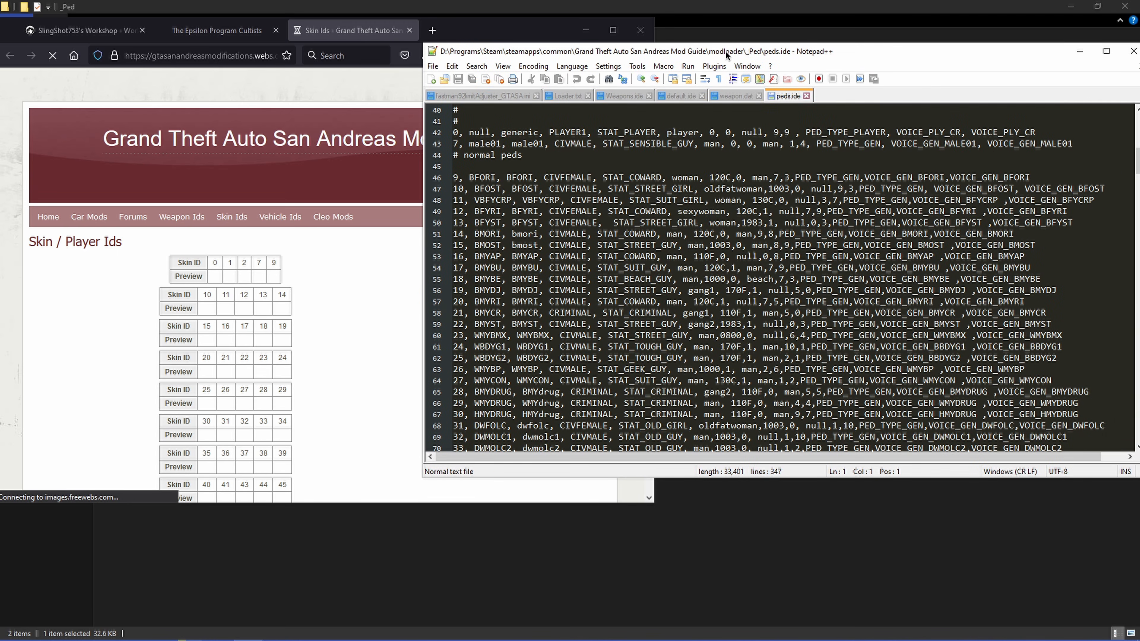
{"action": "left_click_drag", "start_coordinate": [454, 31], "coordinate": [452, 1]}
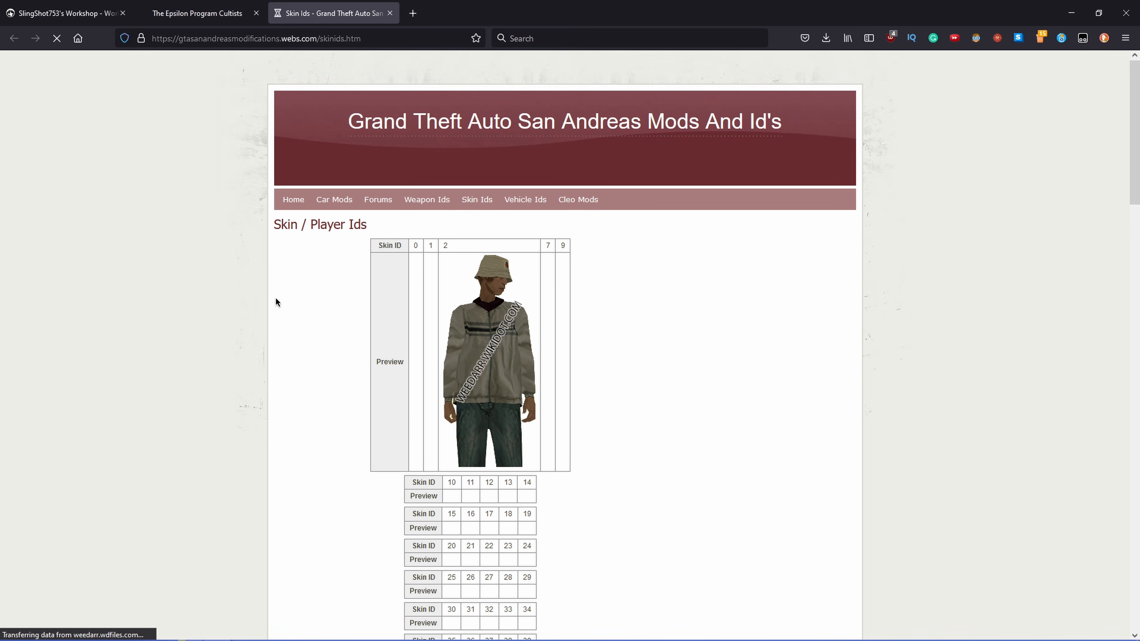
{"action": "scroll", "coordinate": [264, 255], "scroll_direction": "down", "scroll_amount": 5}
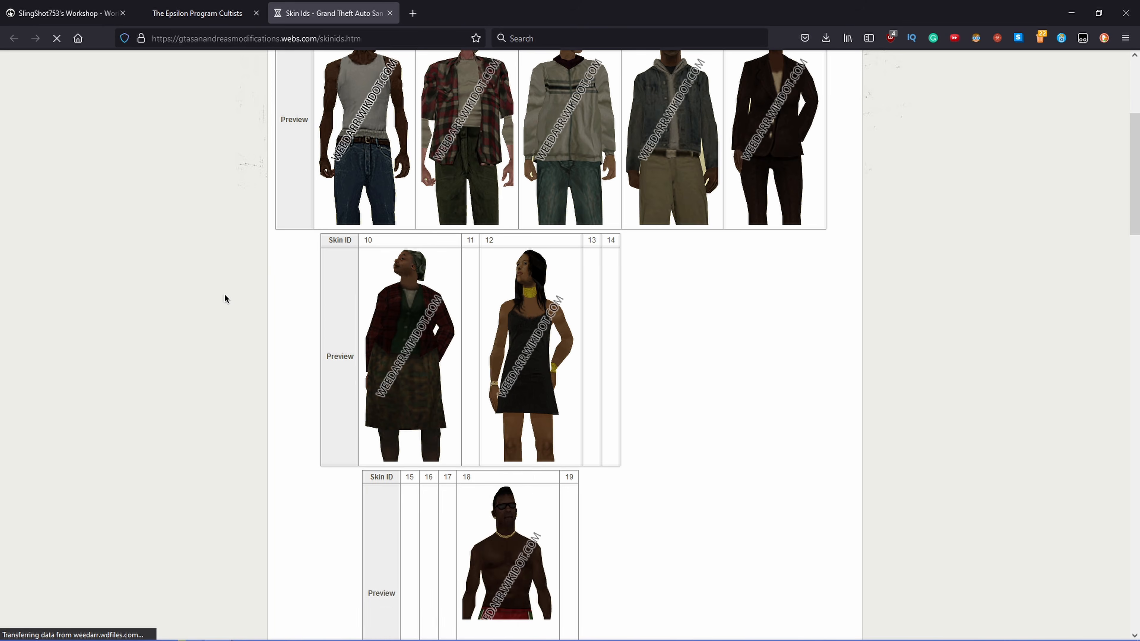
{"action": "scroll", "coordinate": [165, 321], "scroll_direction": "down", "scroll_amount": 5}
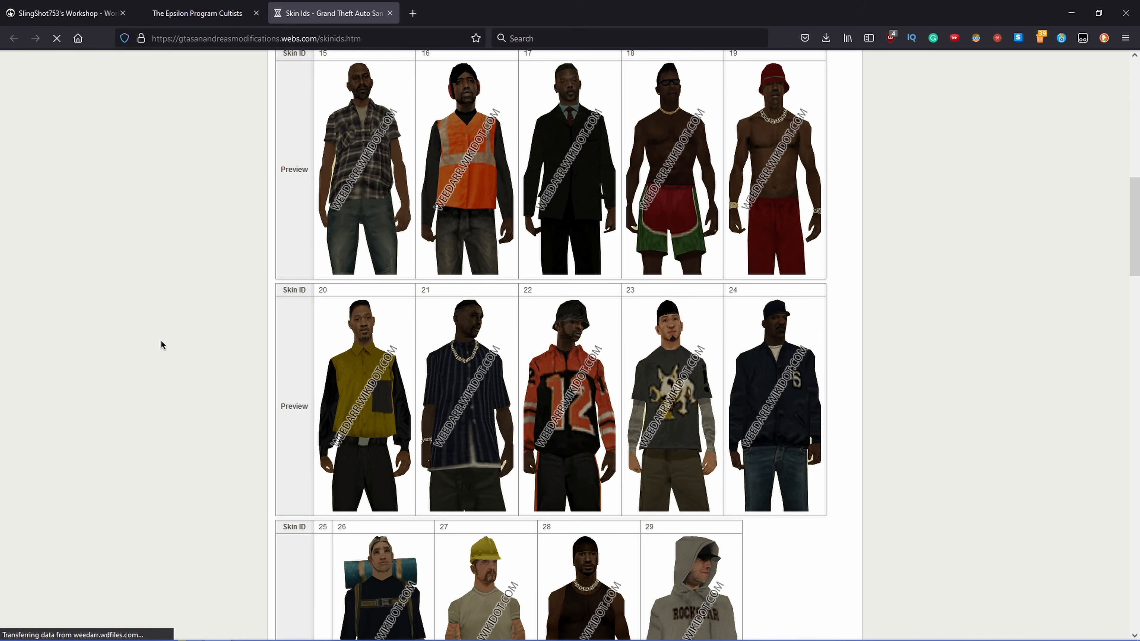
{"action": "scroll", "coordinate": [174, 342], "scroll_direction": "down", "scroll_amount": 10}
{"action": "scroll", "coordinate": [245, 334], "scroll_direction": "down", "scroll_amount": 7}
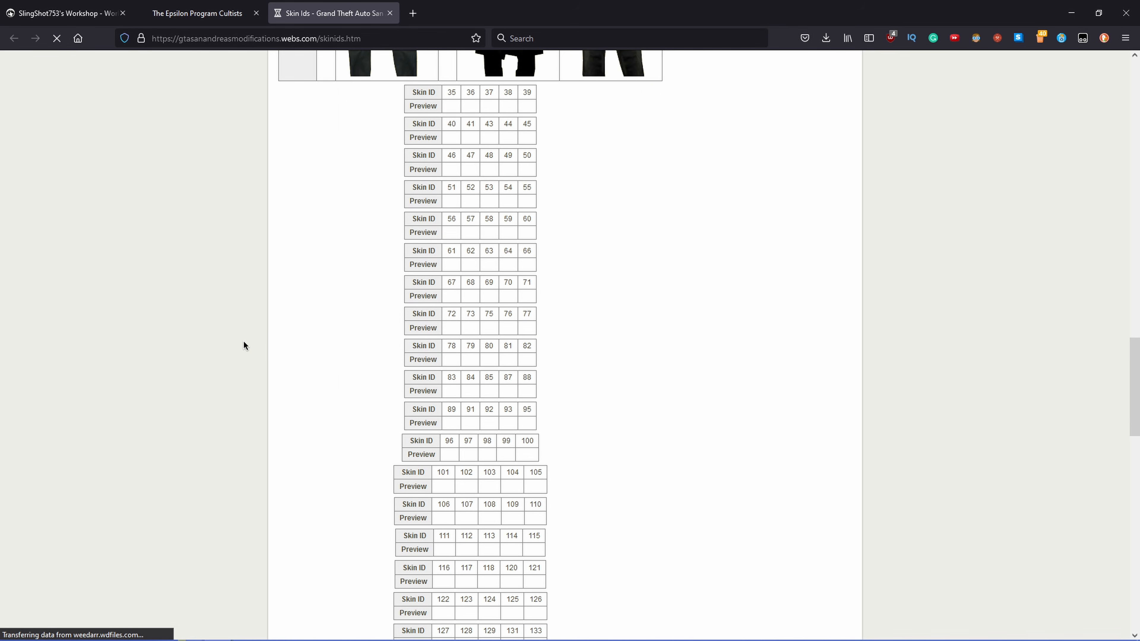
Step: Compare the Epsilon Program Cultists models on the GTAForums page with the pedestrian previews on the Skin Ids page
{"action": "left_click", "coordinate": [197, 13]}
{"action": "left_click", "coordinate": [68, 13]}
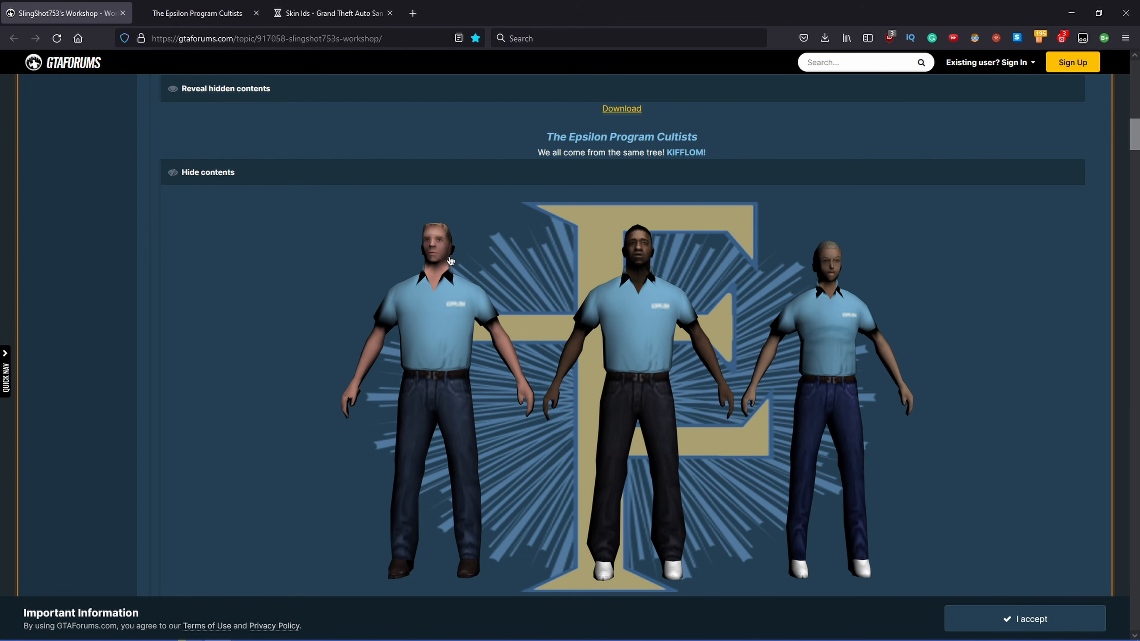
{"action": "key", "text": "ctrl+shift+Tab"}
{"action": "scroll", "coordinate": [358, 339], "scroll_direction": "down", "scroll_amount": 9}
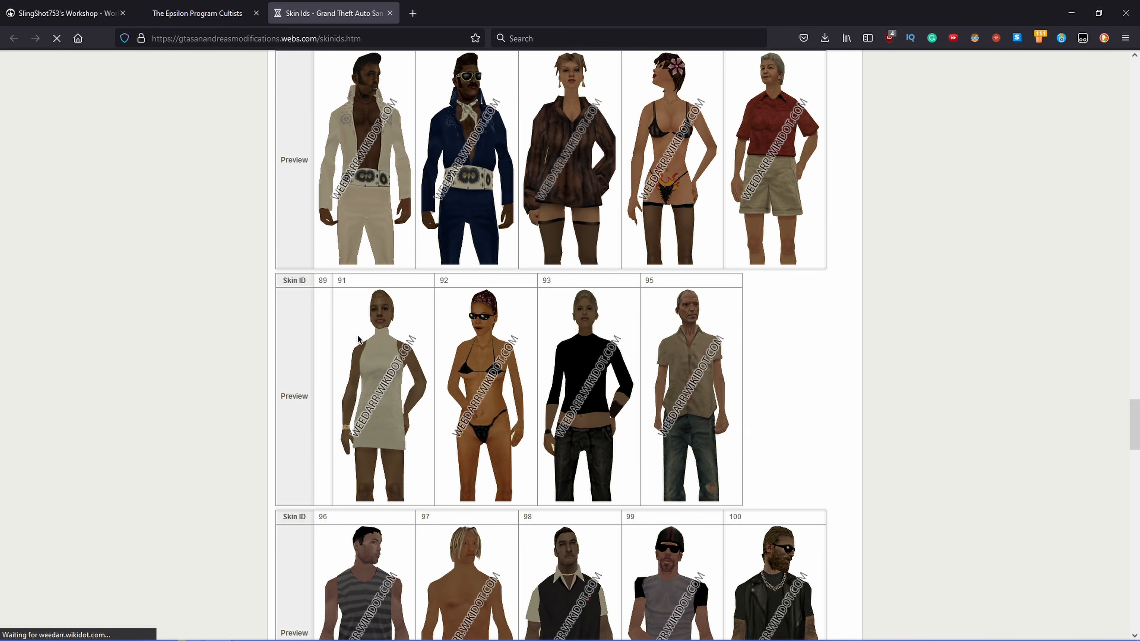
{"action": "scroll", "coordinate": [358, 335], "scroll_direction": "up", "scroll_amount": 5}
{"action": "scroll", "coordinate": [325, 418], "scroll_direction": "down", "scroll_amount": 4}
{"action": "scroll", "coordinate": [325, 418], "scroll_direction": "up", "scroll_amount": 14}
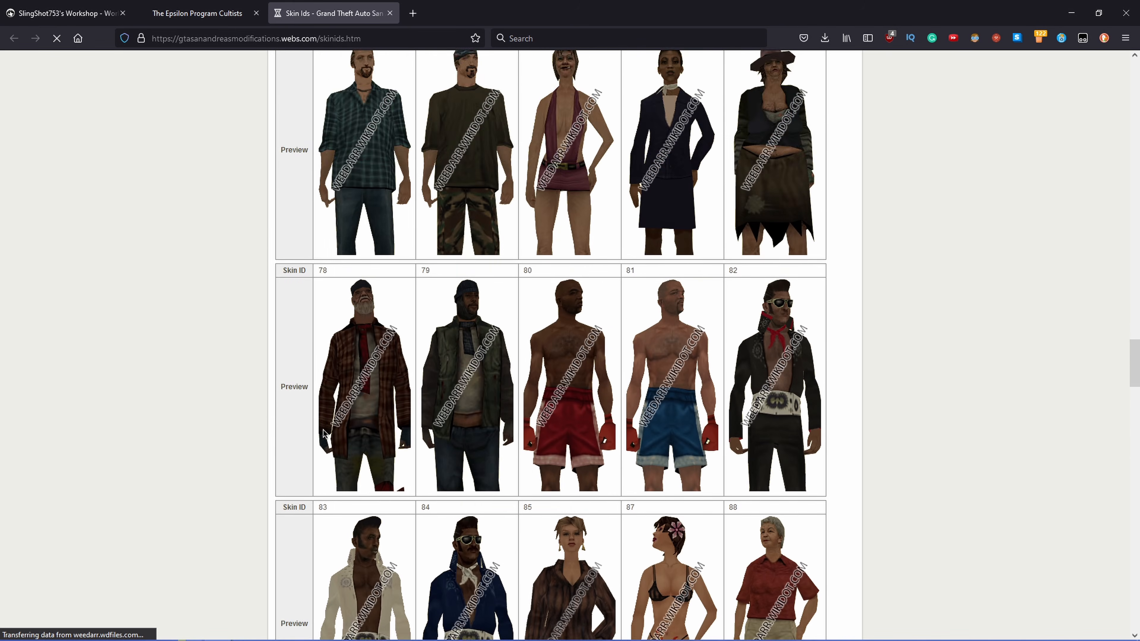
{"action": "scroll", "coordinate": [332, 422], "scroll_direction": "down", "scroll_amount": 12}
{"action": "scroll", "coordinate": [331, 421], "scroll_direction": "down", "scroll_amount": 4}
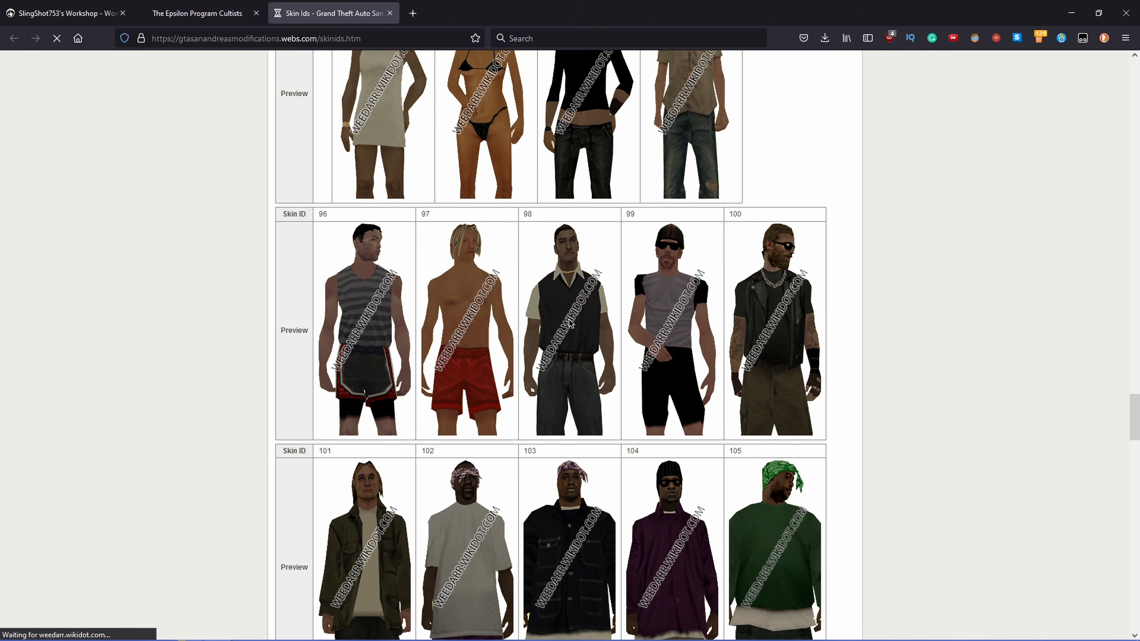
Step: Copy skin ID 98 from the Skin Ids page and search for it in peds.ide in Notepad++
{"action": "double_click", "coordinate": [526, 212]}
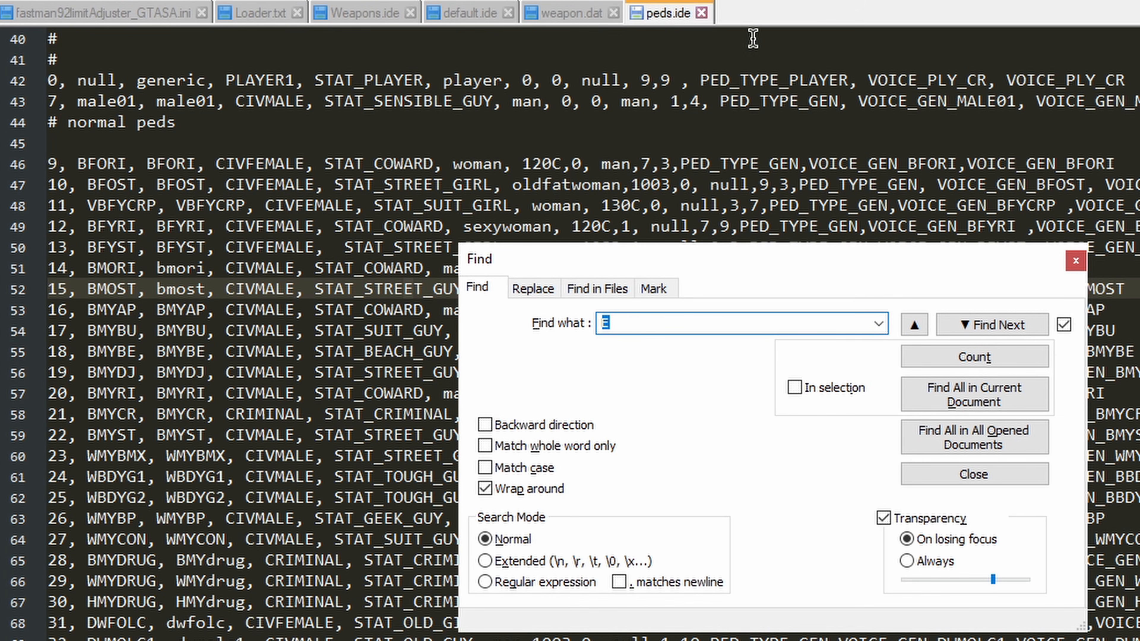
{"action": "type", "text": "98"}
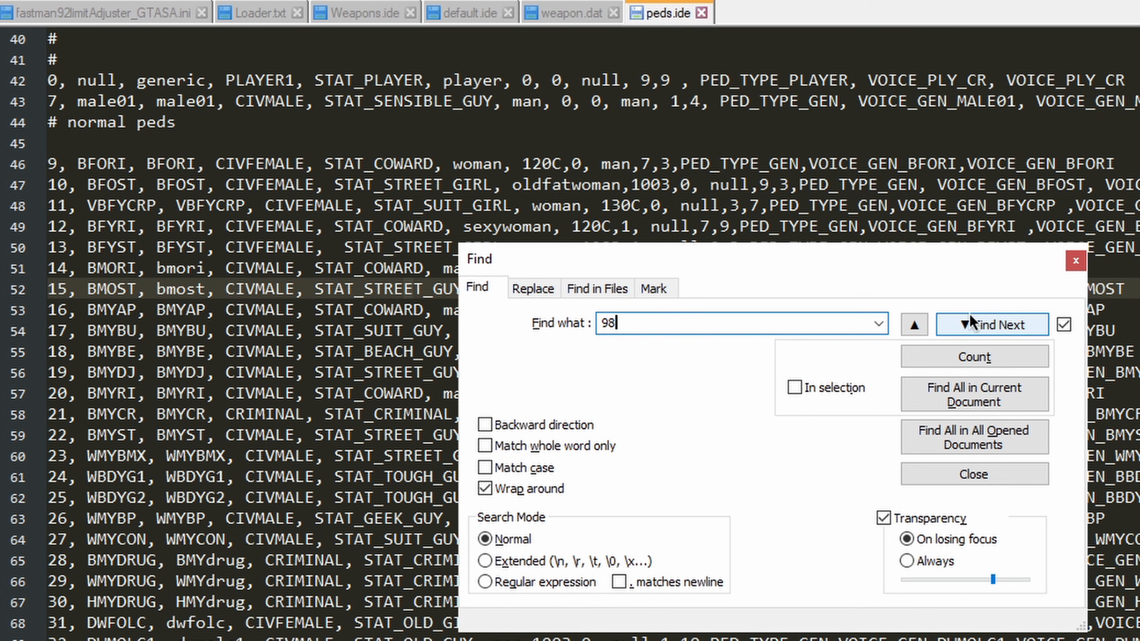
{"action": "left_click", "coordinate": [969, 323]}
{"action": "left_click", "coordinate": [970, 324]}
{"action": "left_click", "coordinate": [952, 326]}
{"action": "key", "text": "Escape"}
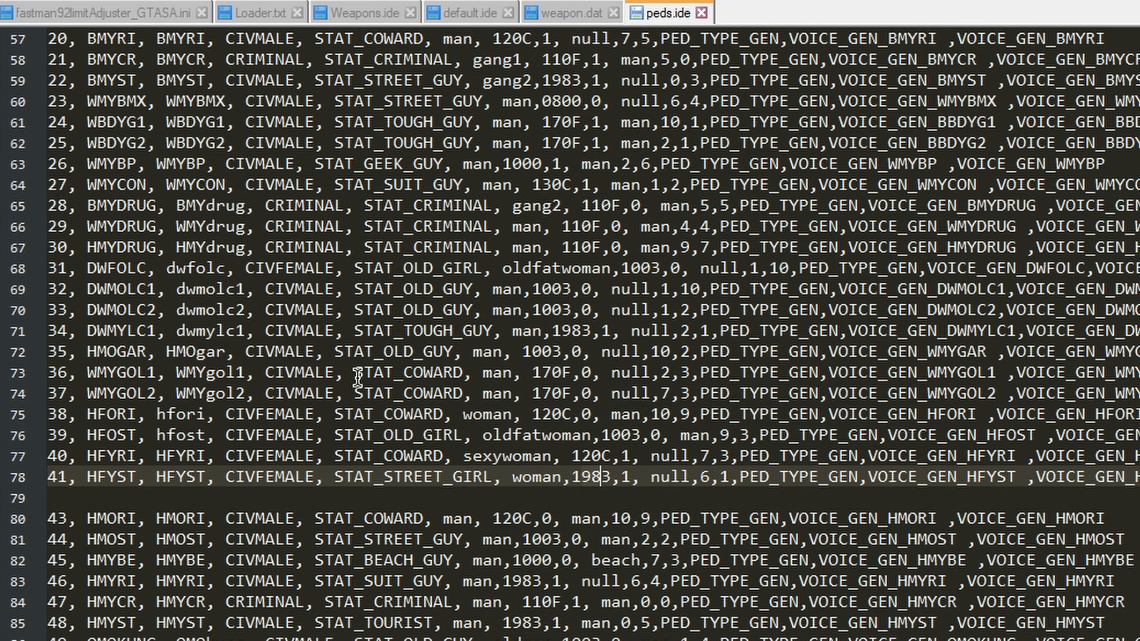
Step: Copy the ped 98 WMYRI line in peds.ide and paste it between the new-peds start and end comments
{"action": "scroll", "coordinate": [226, 395], "scroll_direction": "down", "scroll_amount": 17}
{"action": "left_click", "coordinate": [185, 455]}
{"action": "left_click", "coordinate": [65, 602]}
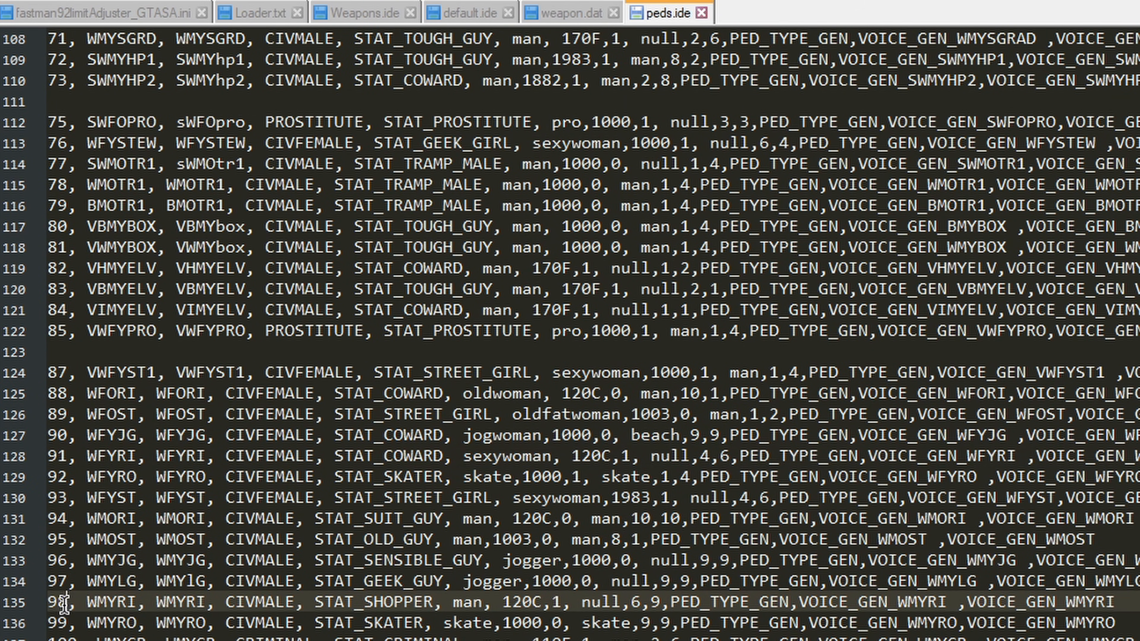
{"action": "double_click", "coordinate": [64, 602]}
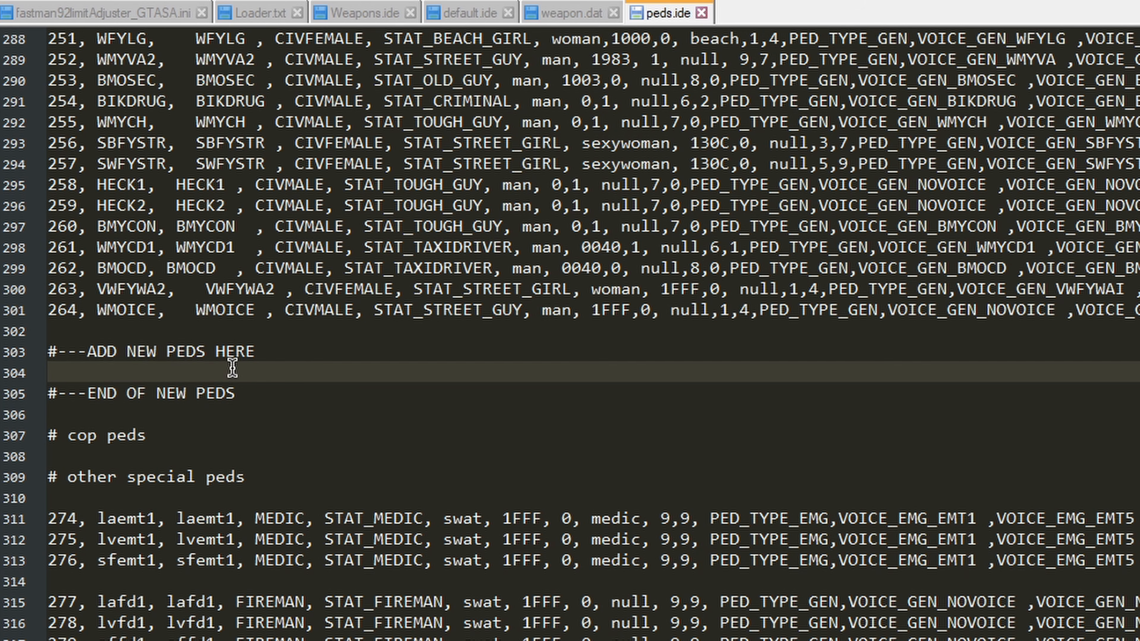
{"action": "type", "text": "98, WMYRI, WMYRI, CIVMALE, STAT_SHOPPER, man, 120C,1, null,6,9,PED_TYPE_GEN,VOICE_GEN_WMYRI ,VOICE_GEN_WMYRI"}
Step: Set the pasted ped line's ID to 12300, replace its name with WMYCULT, and save peds.ide
{"action": "left_click", "coordinate": [66, 372]}
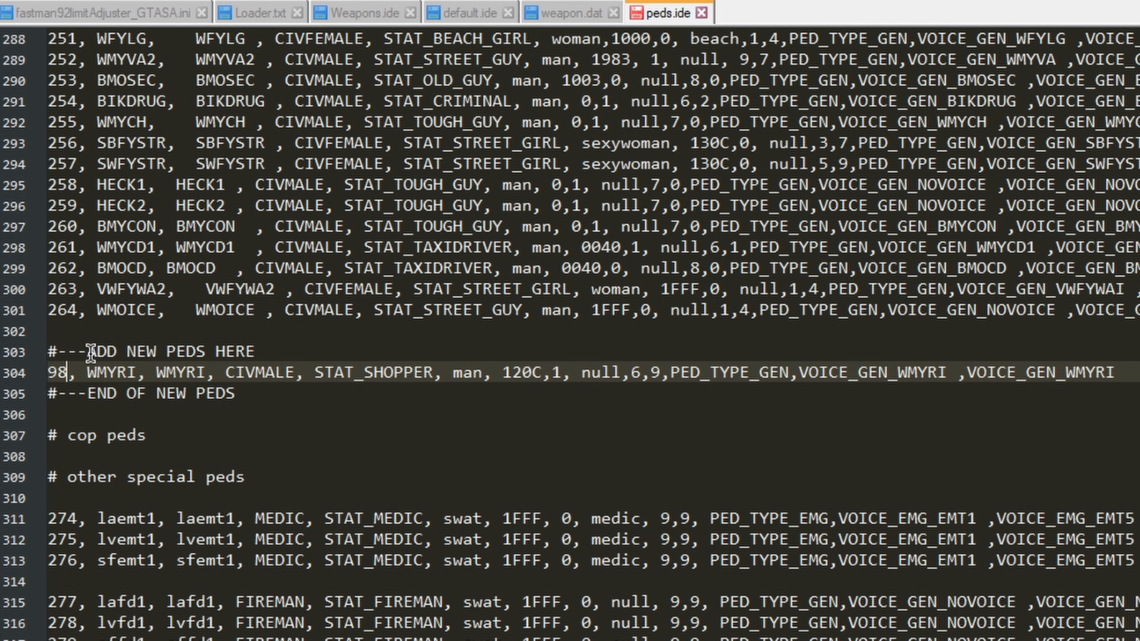
{"action": "key", "text": "BackSpace"}
{"action": "key", "text": "BackSpace"}
{"action": "type", "text": "12300"}
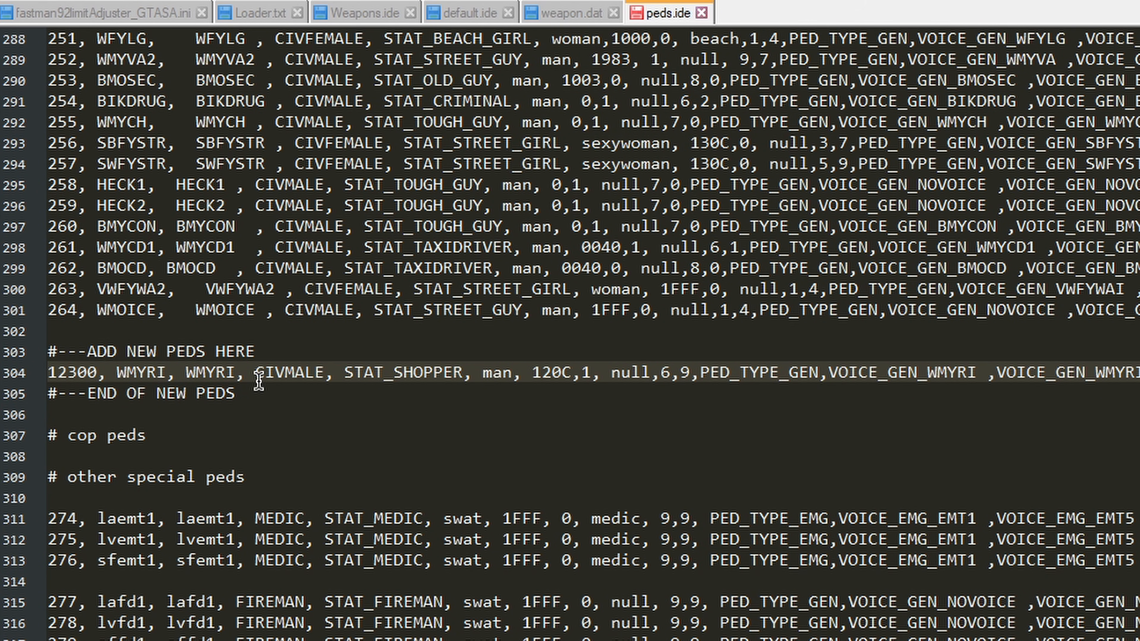
{"action": "key", "text": "ctrl+shift+Right"}
{"action": "type", "text": "WMYCULT"}
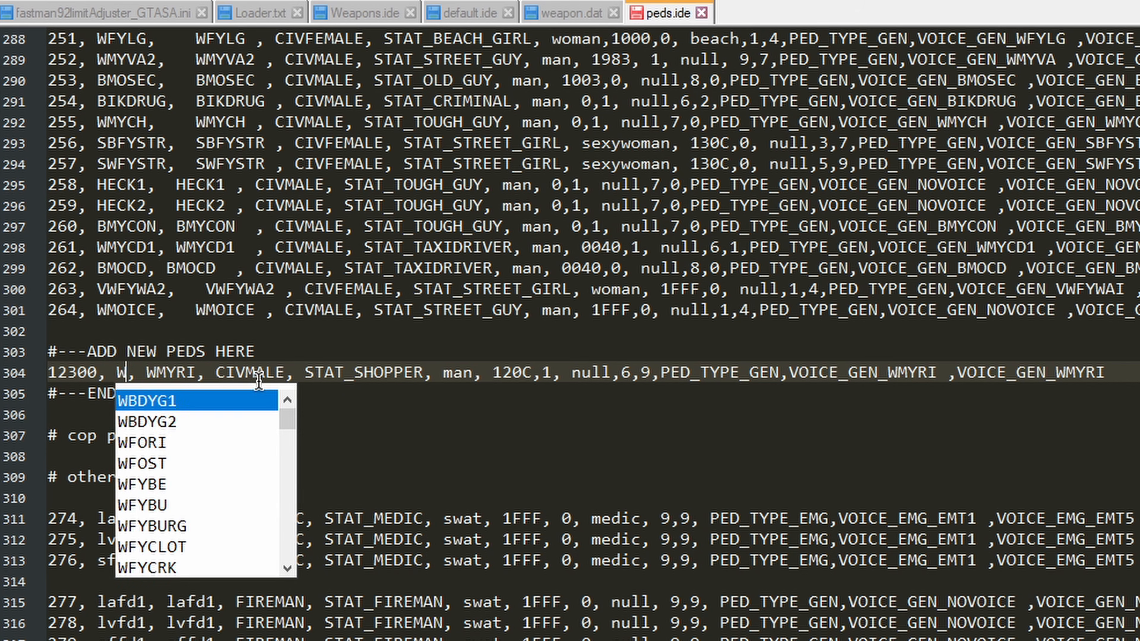
{"action": "key", "text": "ctrl+s"}
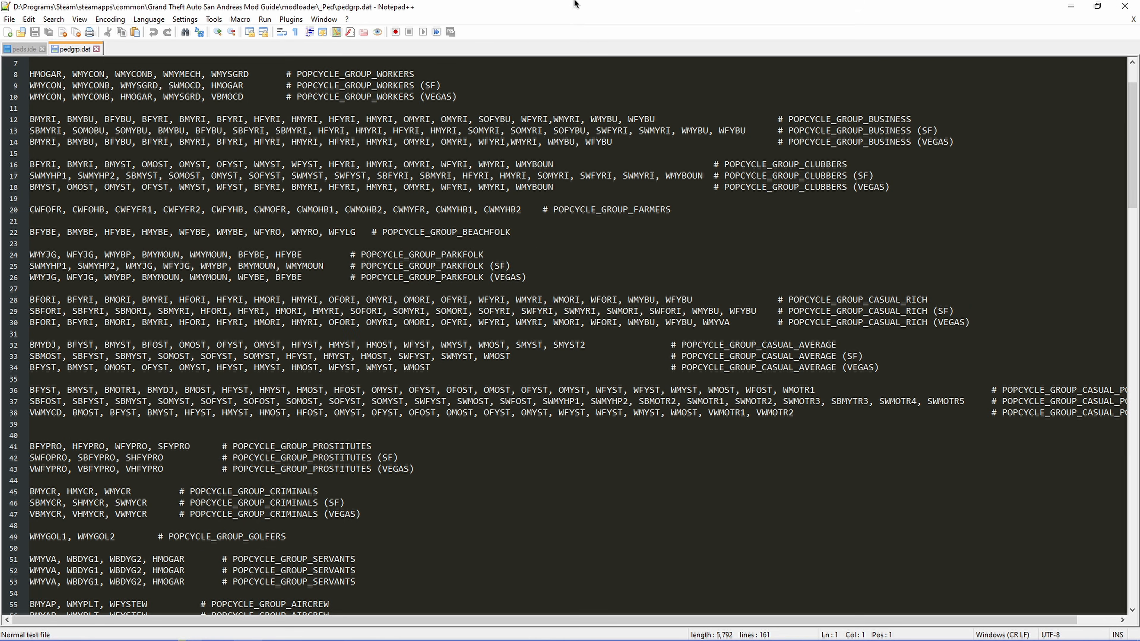
Step: Try adding WMYCULT to the ends of the business and clubbers group lines in pedgrp.dat
{"action": "scroll", "coordinate": [677, 262], "scroll_direction": "up", "scroll_amount": 2}
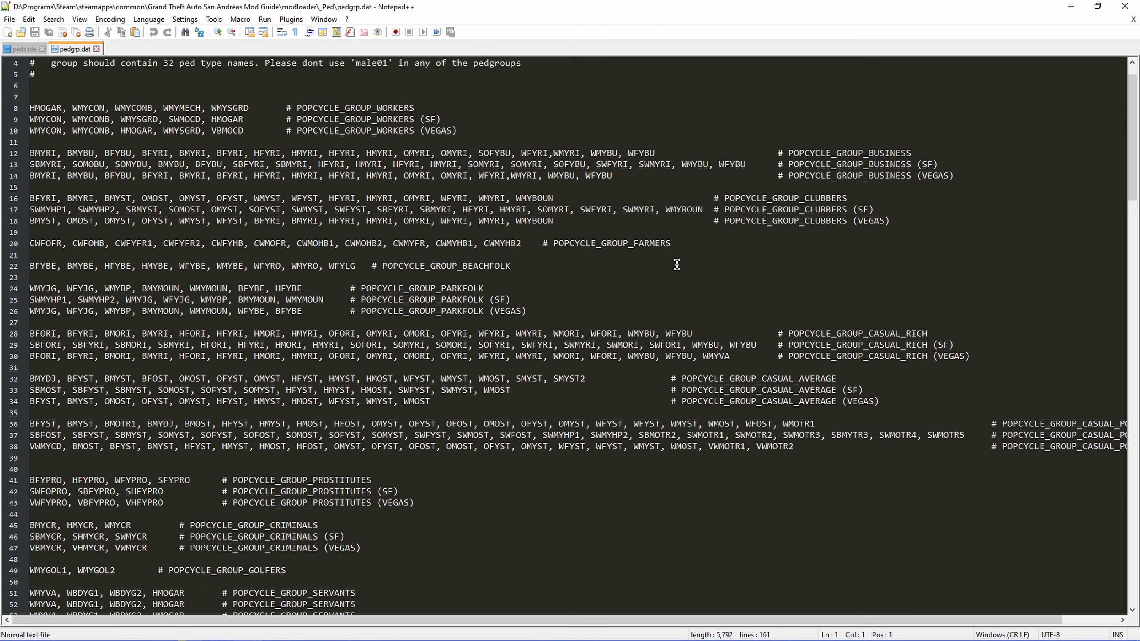
{"action": "left_click_drag", "start_coordinate": [940, 198], "coordinate": [920, 199]}
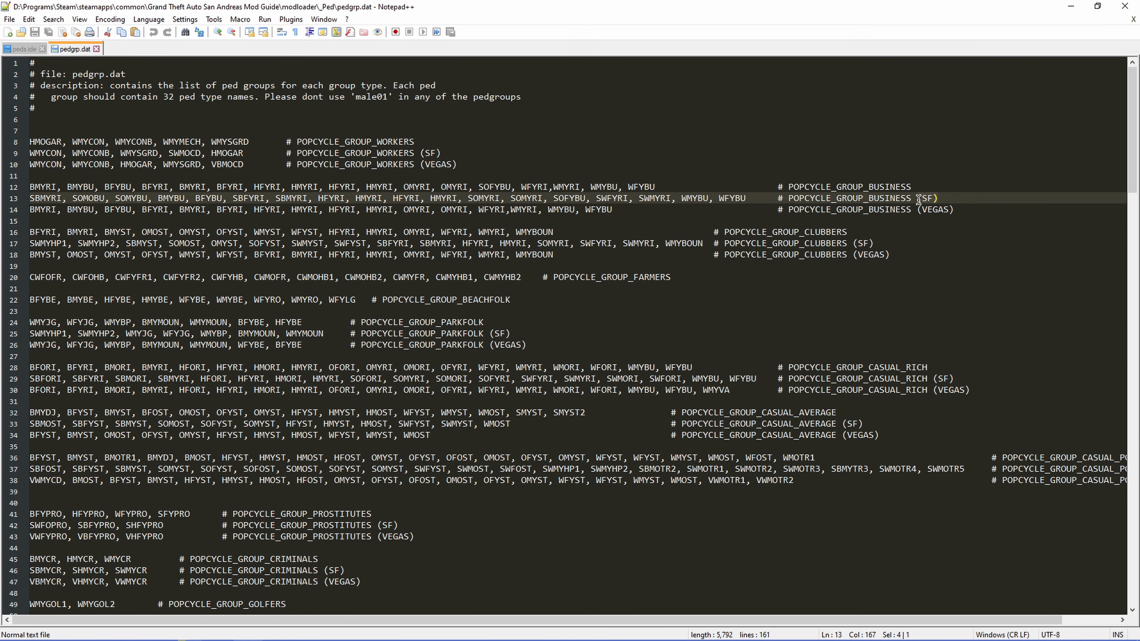
{"action": "left_click", "coordinate": [658, 191]}
{"action": "type", "text": ", WMYCULT"}
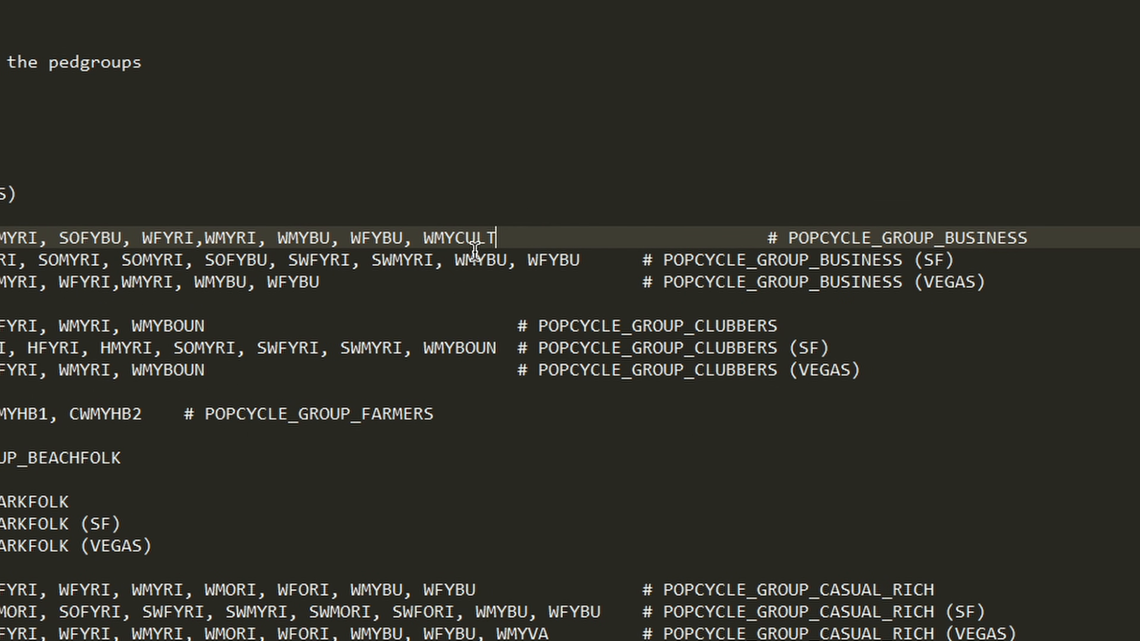
{"action": "left_click", "coordinate": [579, 260]}
{"action": "type", "text": ", WMYCULT"}
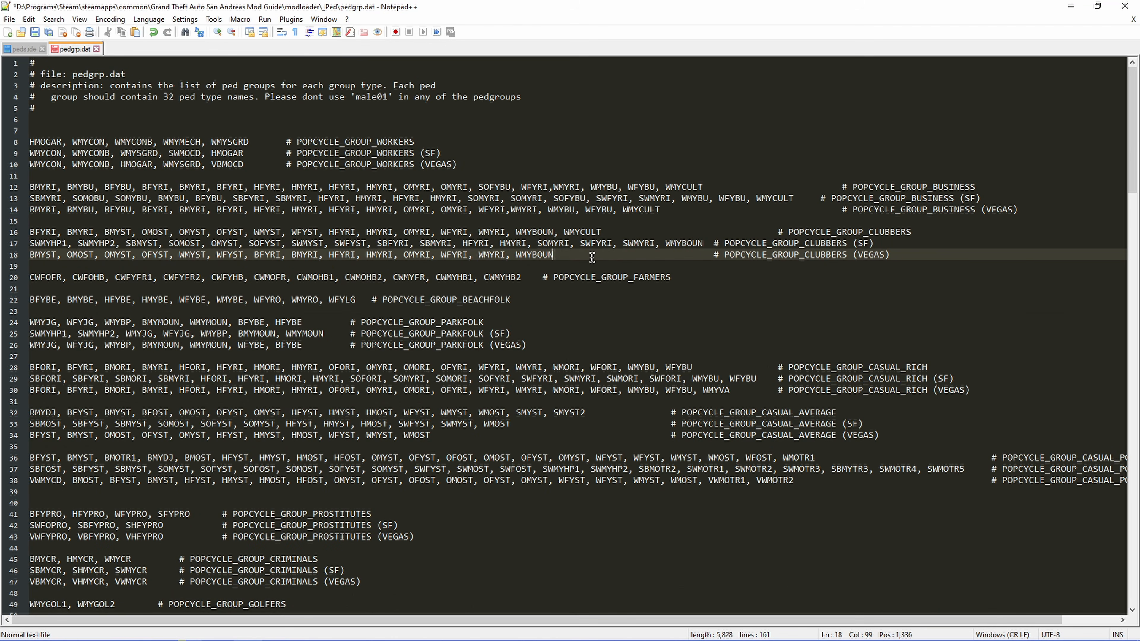
{"action": "key", "text": "Down"}
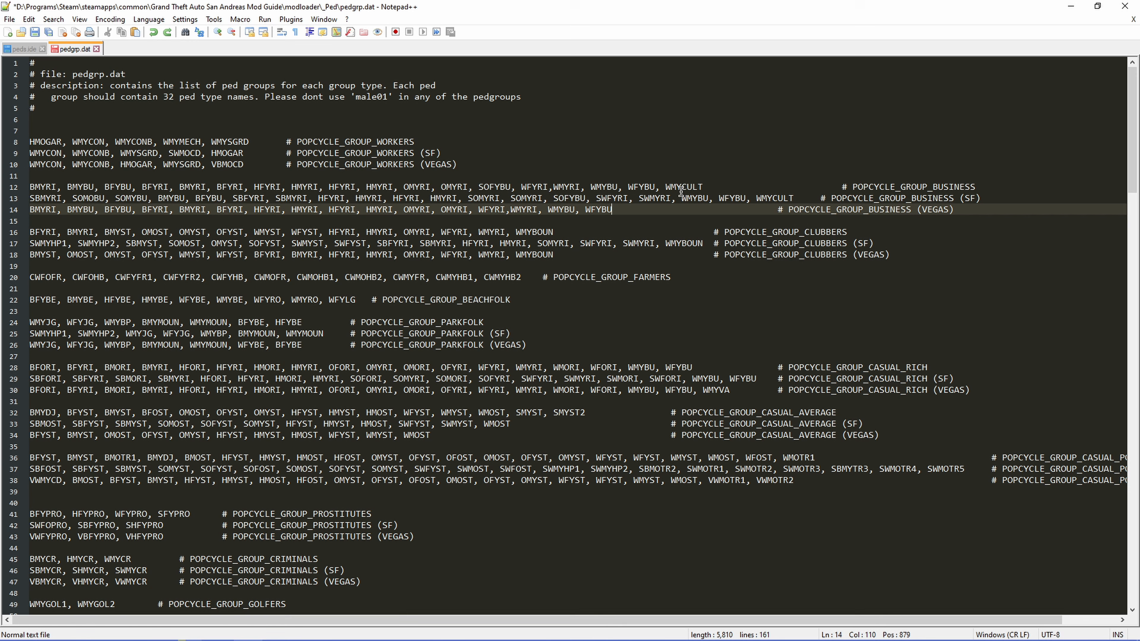
Step: Undo the WMYCULT additions at the group line ends in pedgrp.dat and save the file
{"action": "key", "text": "ctrl+z"}
{"action": "key", "text": "ctrl+z"}
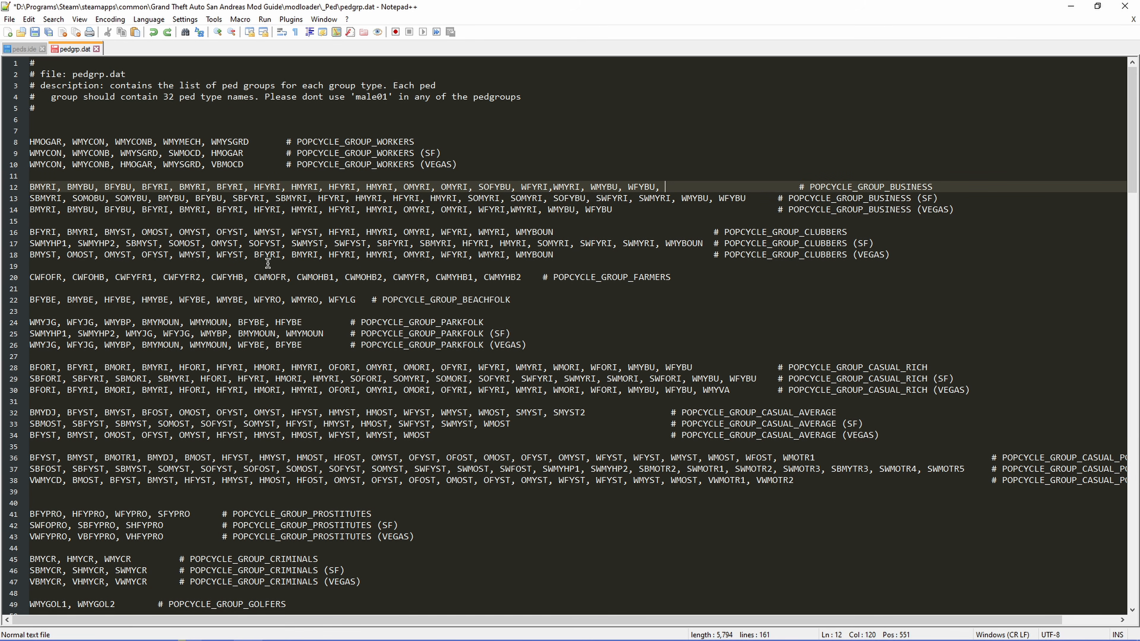
{"action": "key", "text": "ctrl+s"}
Step: Look up the reference ped 98 in peds.ide and search pedgrp.dat for its name, WMYRI
{"action": "left_click", "coordinate": [23, 49]}
{"action": "scroll", "coordinate": [95, 395], "scroll_direction": "up", "scroll_amount": 20}
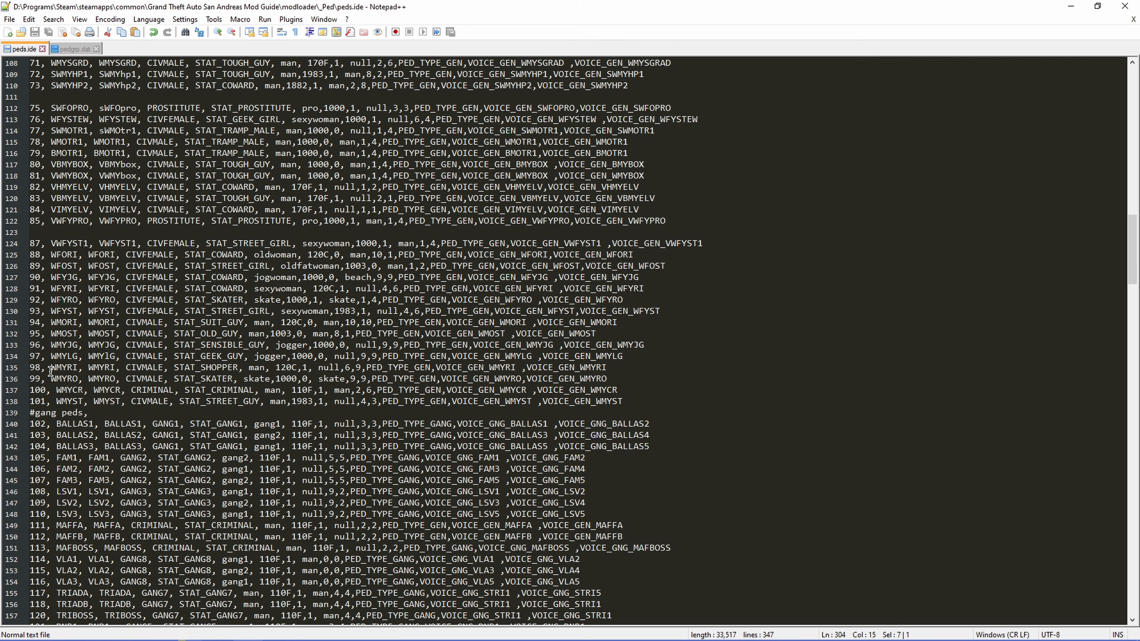
{"action": "left_click", "coordinate": [80, 50]}
{"action": "key", "text": "ctrl+f"}
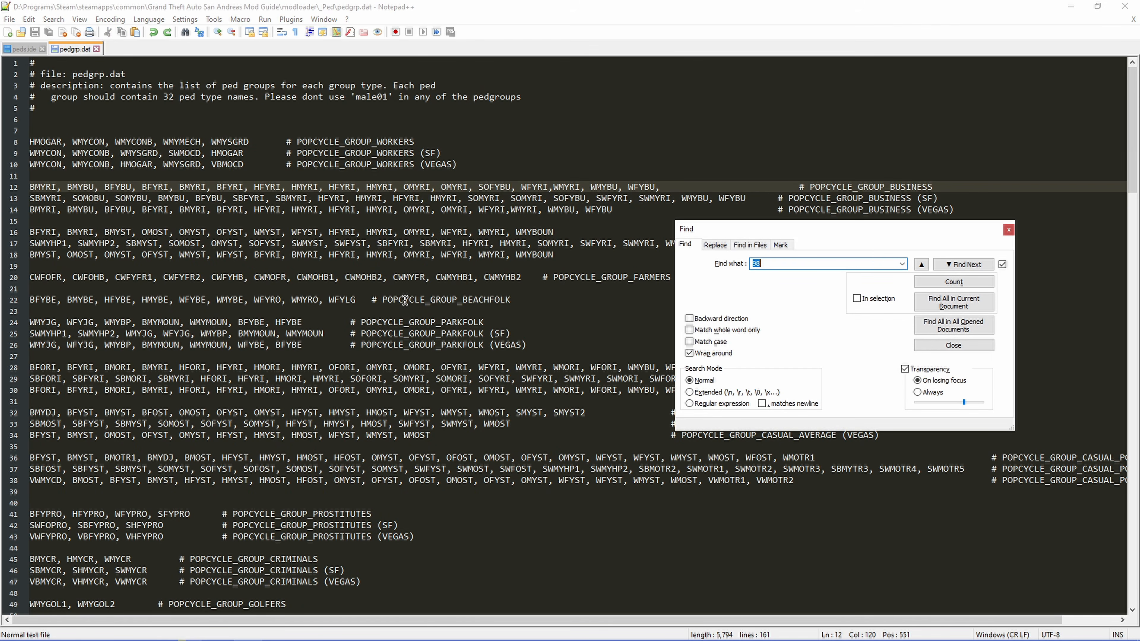
{"action": "type", "text": "WMYRI, WMYCULT"}
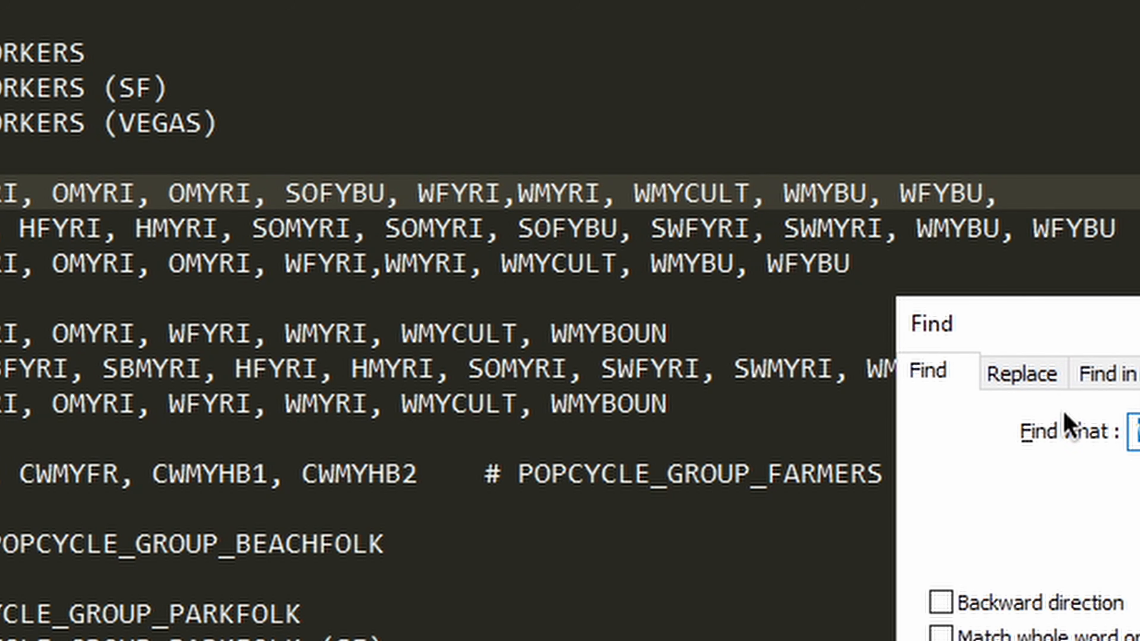
{"action": "key", "text": "Return"}
{"action": "key", "text": "Return"}
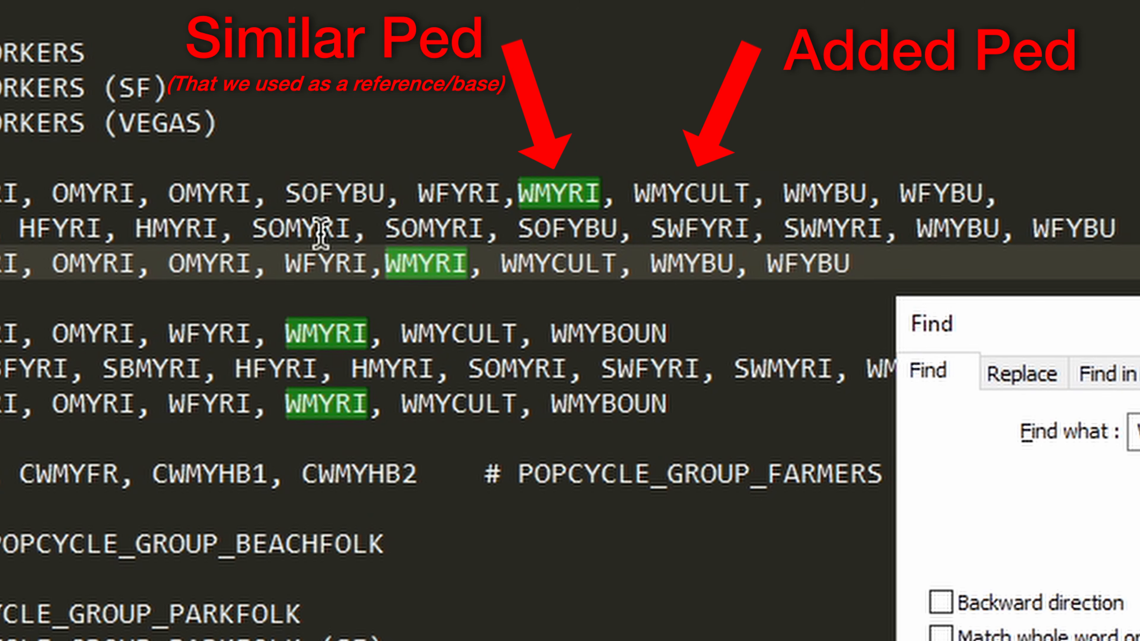
{"action": "key", "text": "Escape"}
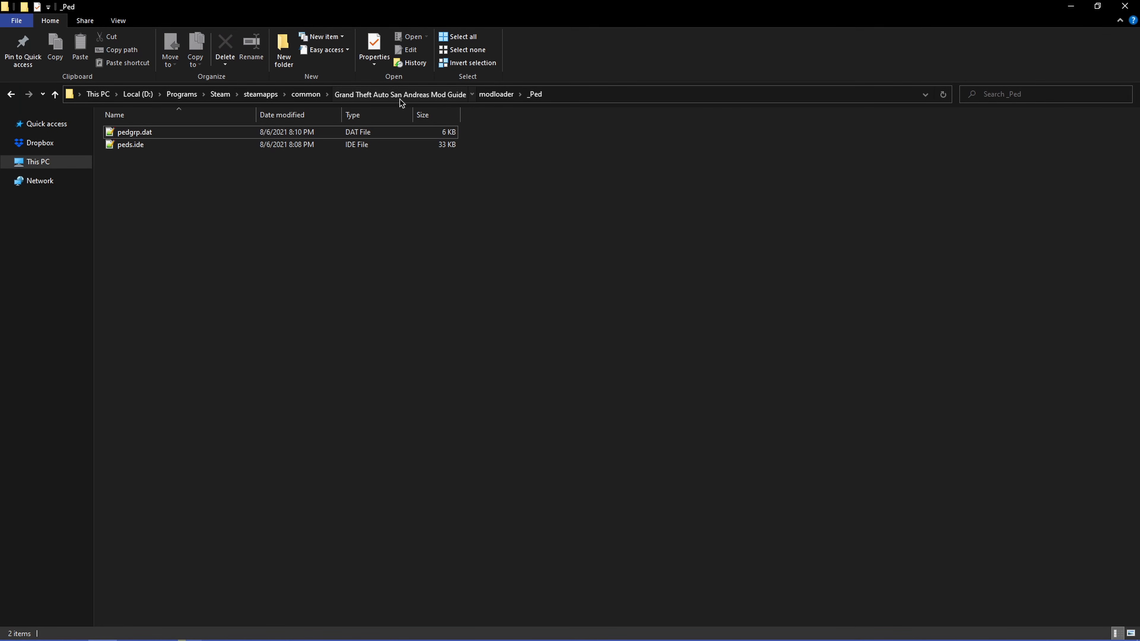
Step: Launch gta_sa.exe from the Grand Theft Auto San Andreas Mod Guide folder
{"action": "left_click", "coordinate": [399, 96]}
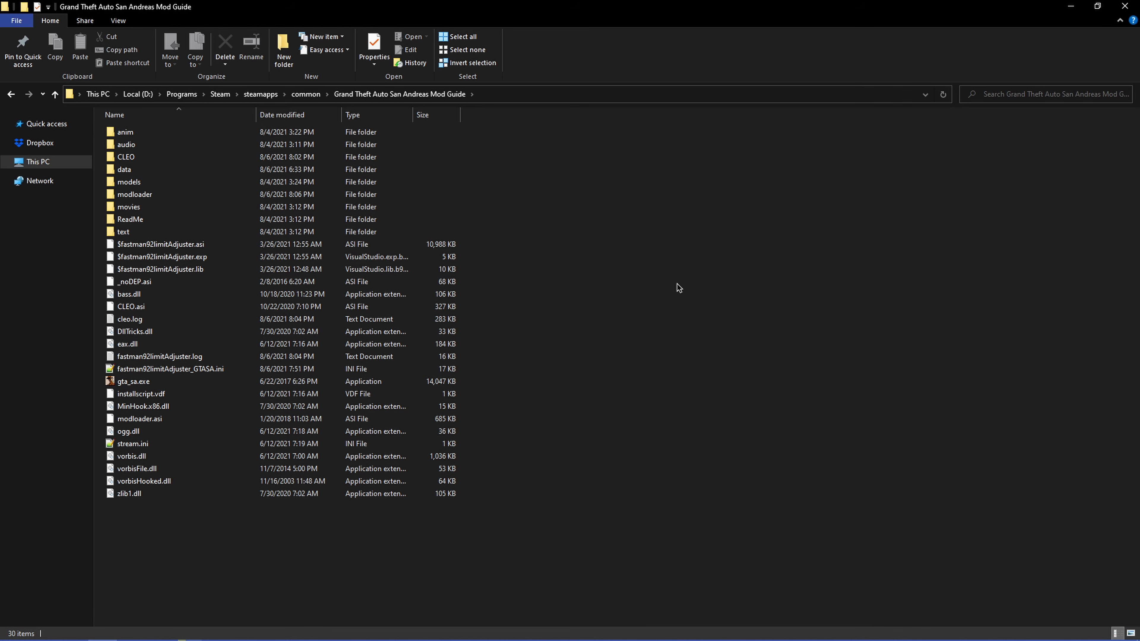
{"action": "double_click", "coordinate": [166, 383]}
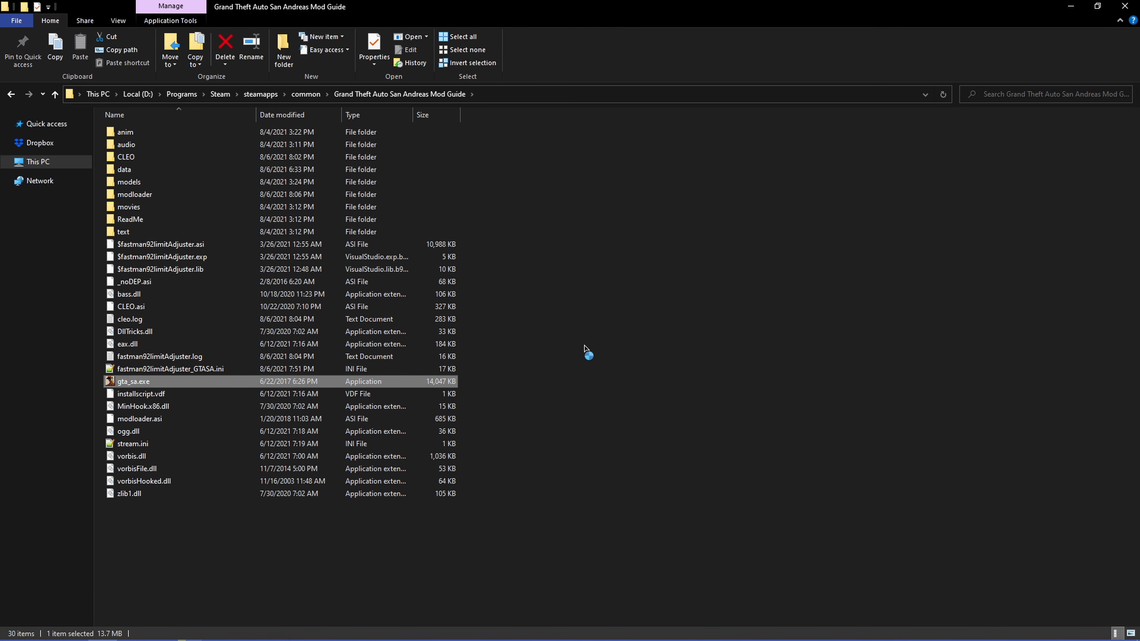
{"action": "left_click", "coordinate": [566, 383]}
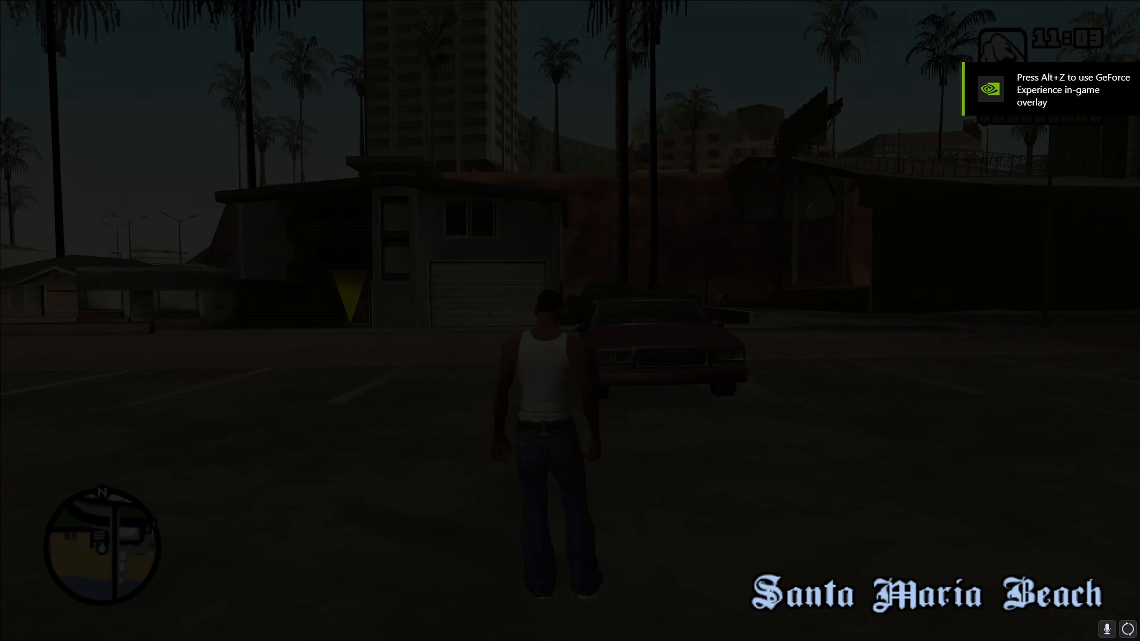
Step: Get a jetpack in the game through the vehicle spawning options of RZL-Trainer
{"action": "key", "text": "F10"}
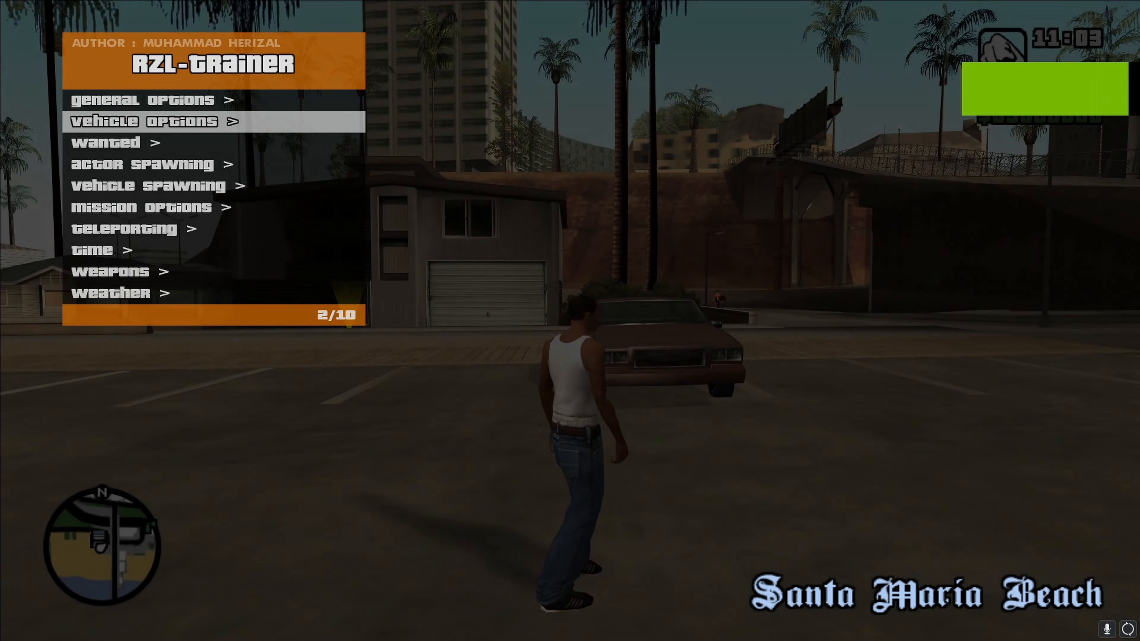
{"action": "key", "text": "Down"}
{"action": "key", "text": "Down"}
{"action": "key", "text": "Down"}
{"action": "key", "text": "Return"}
{"action": "key", "text": "Up"}
{"action": "key", "text": "Up"}
{"action": "key", "text": "Up"}
{"action": "key", "text": "Up"}
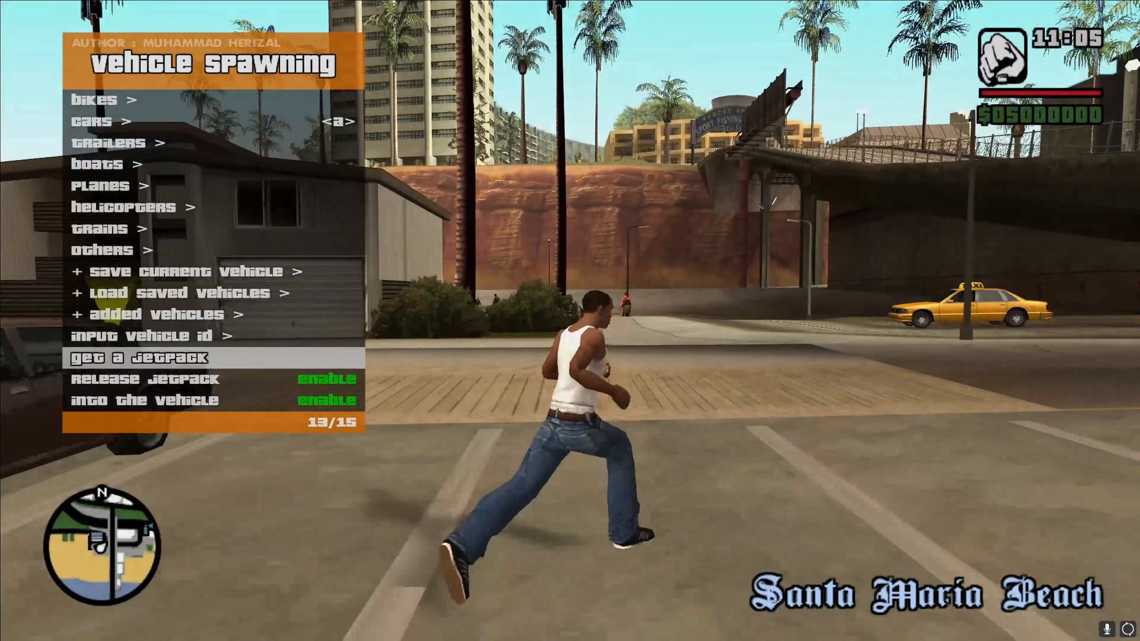
{"action": "key", "text": "Return"}
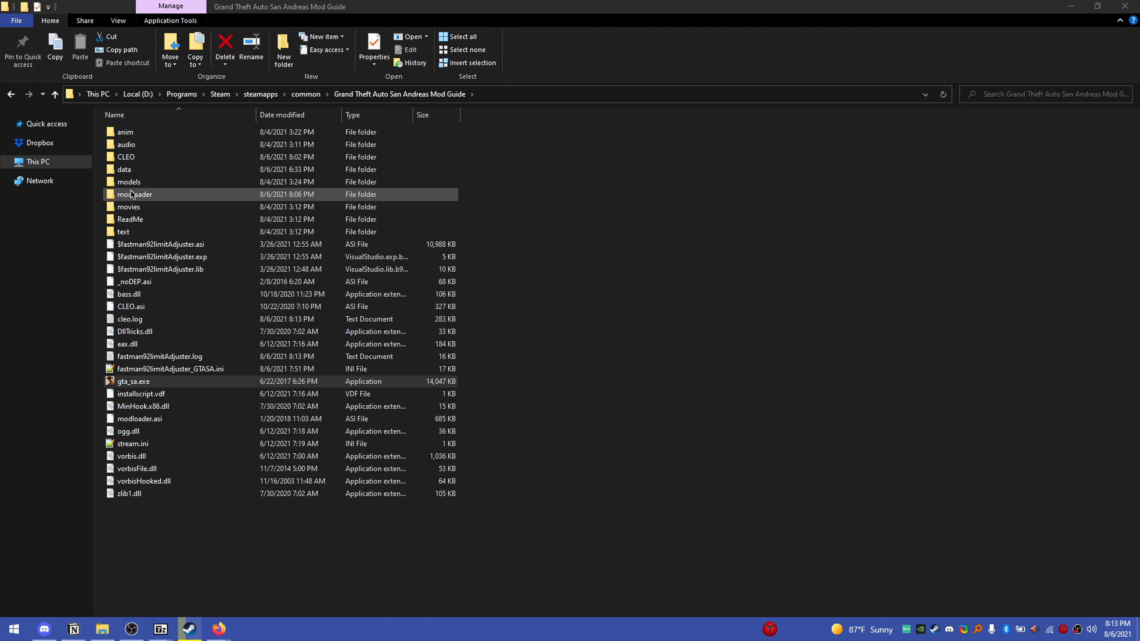
Step: Delete the Zion mod folder from the modloader folder and return to the game's main folder
{"action": "double_click", "coordinate": [128, 190]}
{"action": "left_click", "coordinate": [144, 186]}
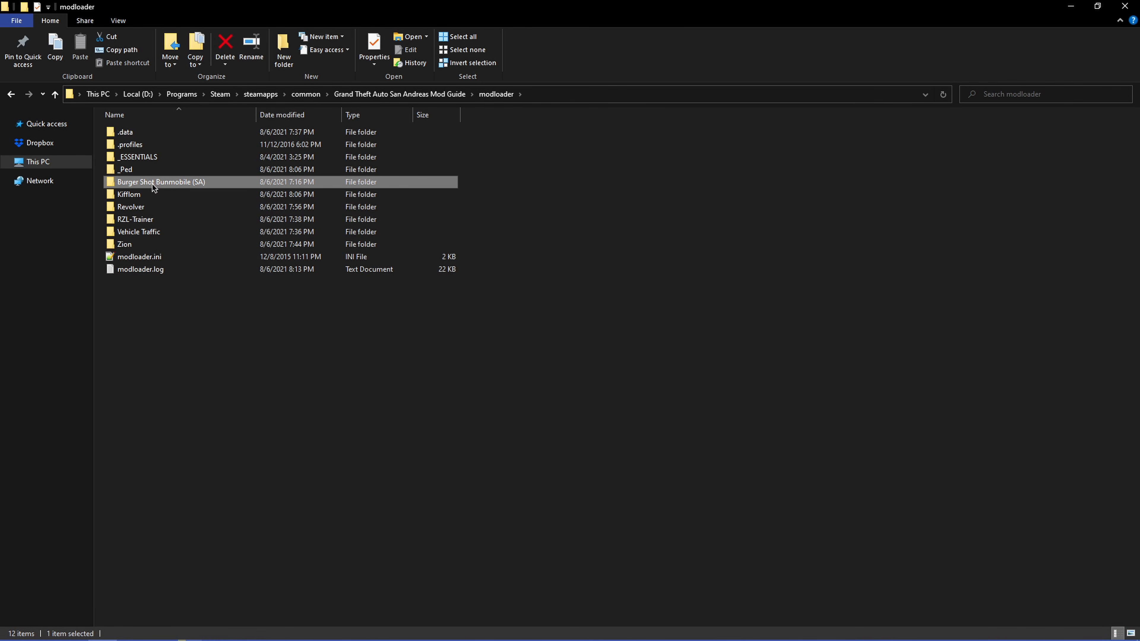
{"action": "left_click", "coordinate": [140, 243]}
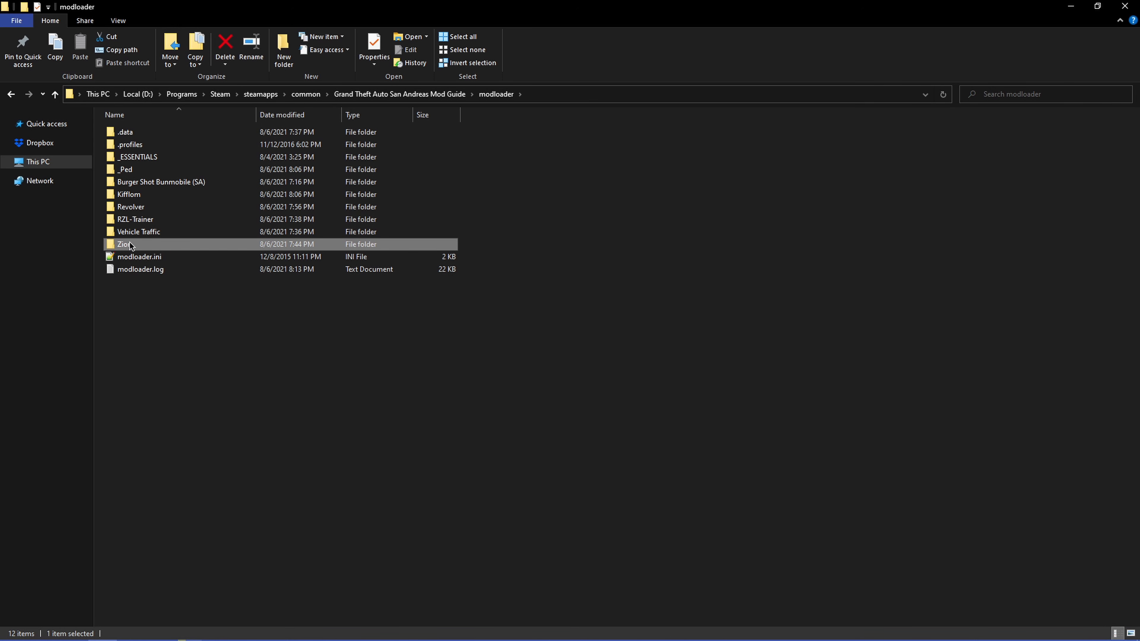
{"action": "left_click", "coordinate": [395, 98]}
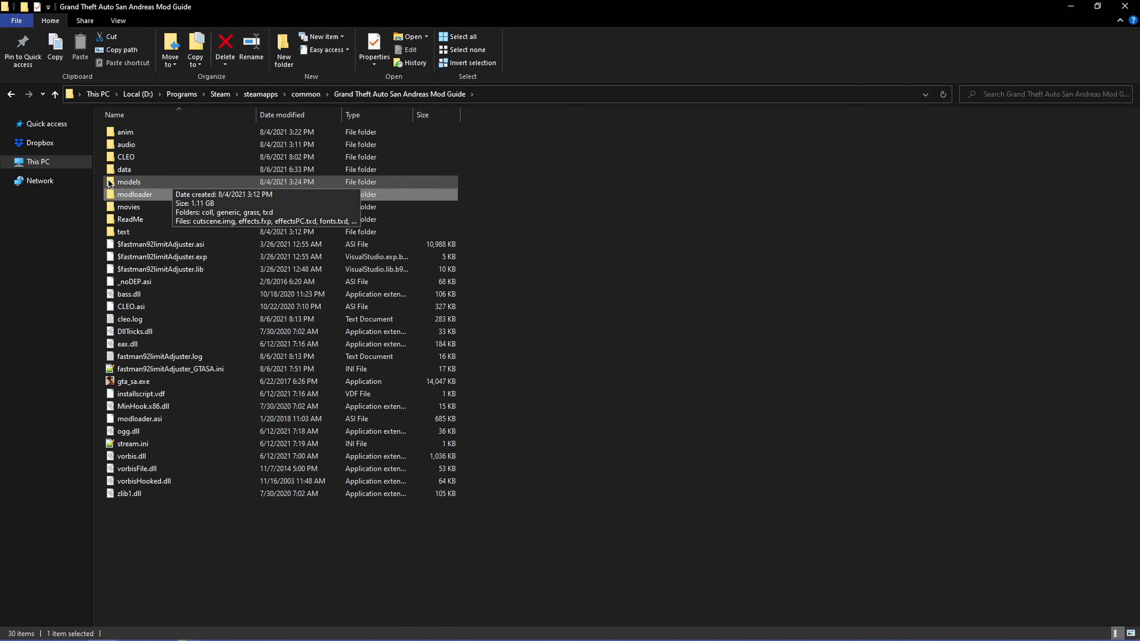
Step: Remove the zion line from the added vehicles in gtasa_vehicleAudioSettings.cfg in the data folder and close the file
{"action": "double_click", "coordinate": [118, 170]}
{"action": "double_click", "coordinate": [226, 306]}
{"action": "left_click_drag", "start_coordinate": [773, 204], "coordinate": [778, 476]}
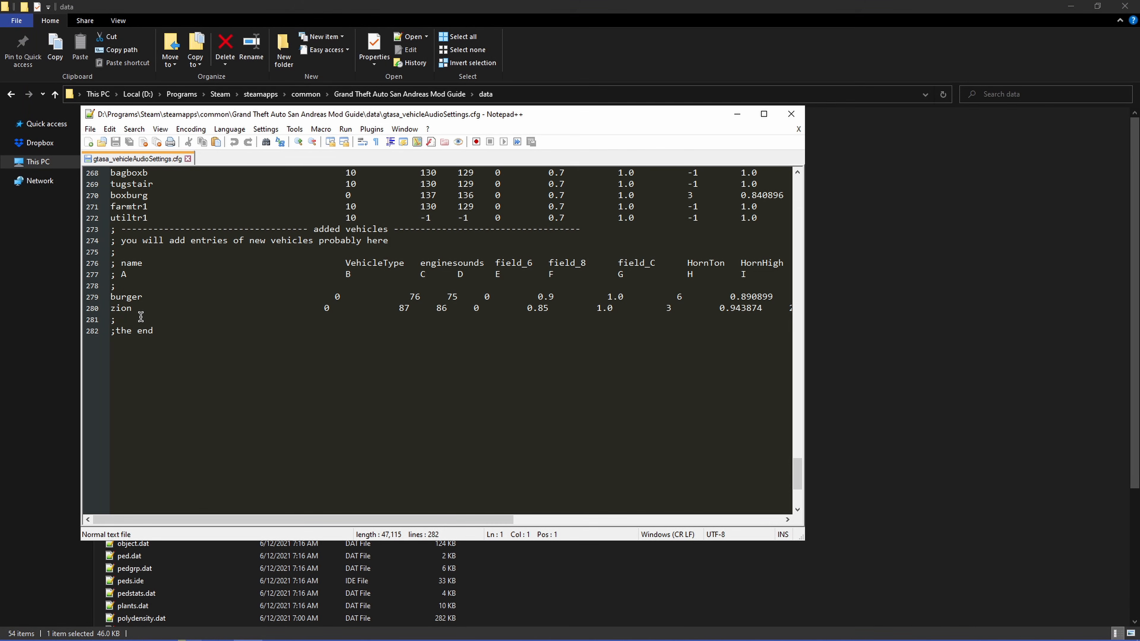
{"action": "left_click", "coordinate": [114, 316]}
{"action": "key", "text": "shift+Up"}
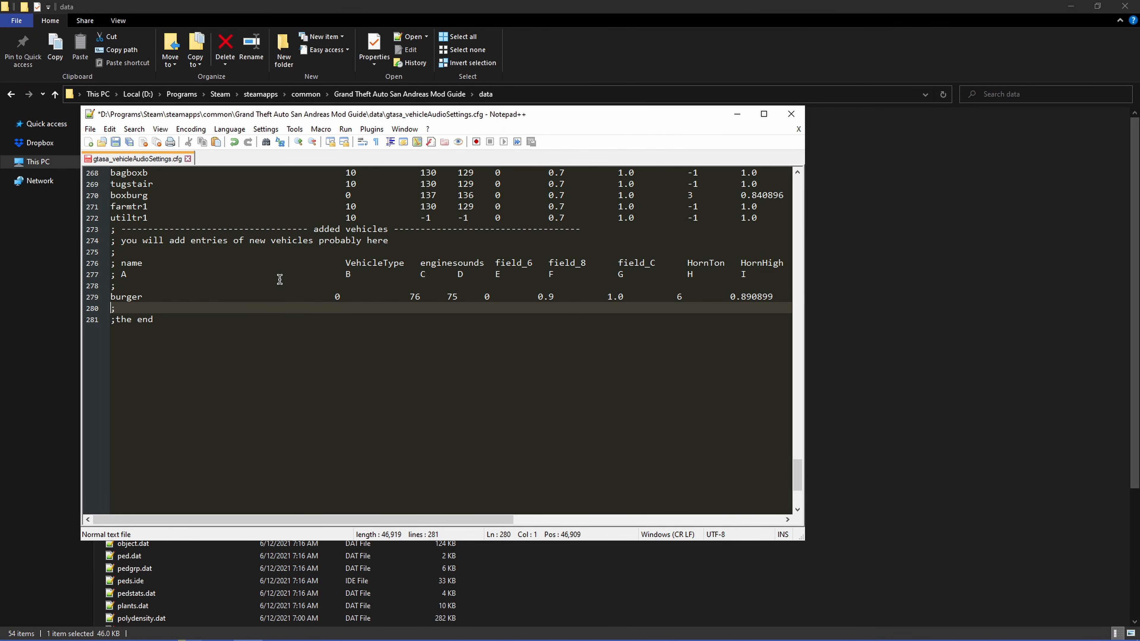
{"action": "key", "text": "Delete"}
{"action": "left_click", "coordinate": [790, 115]}
{"action": "key", "text": "alt+Up"}
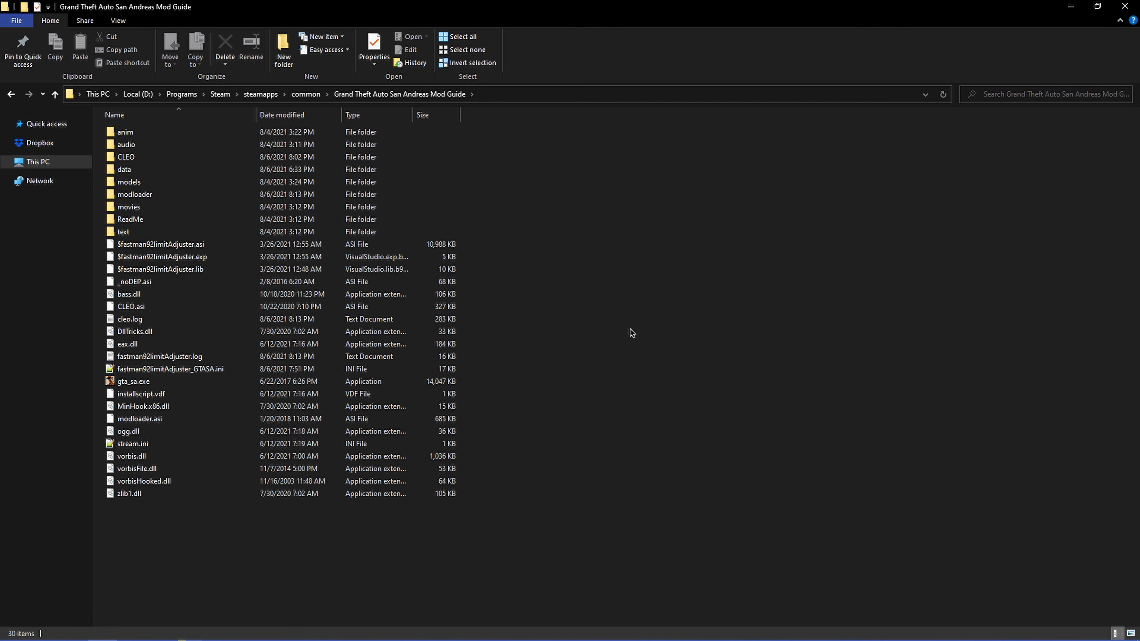
Step: Check the remaining mods in the modloader folder and return to the game's main folder
{"action": "double_click", "coordinate": [211, 194]}
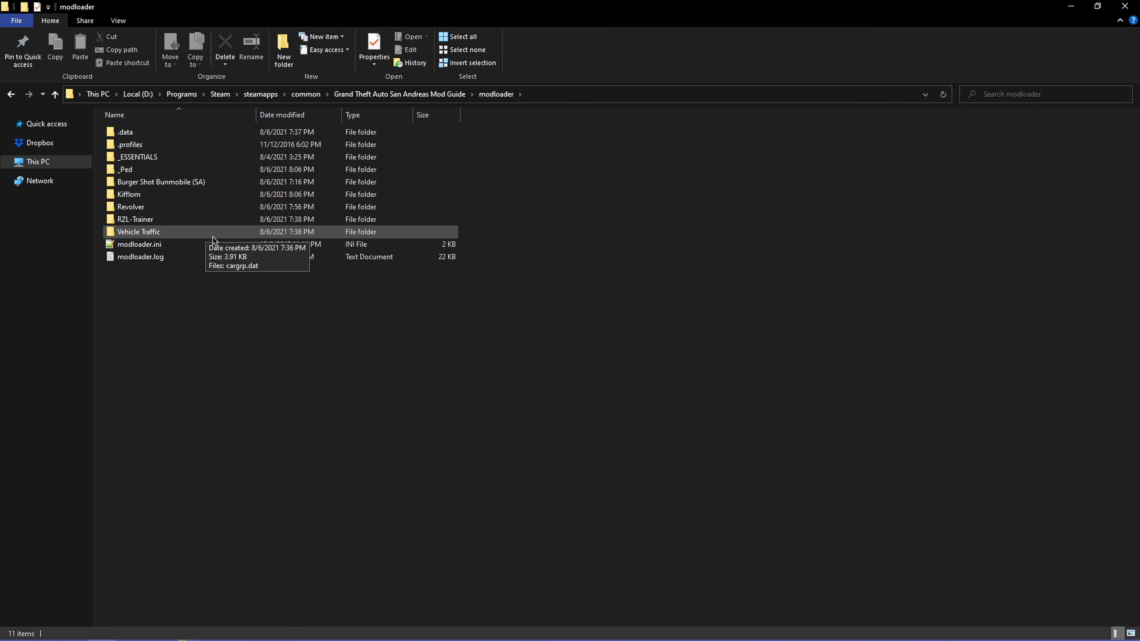
{"action": "key", "text": "alt+Up"}
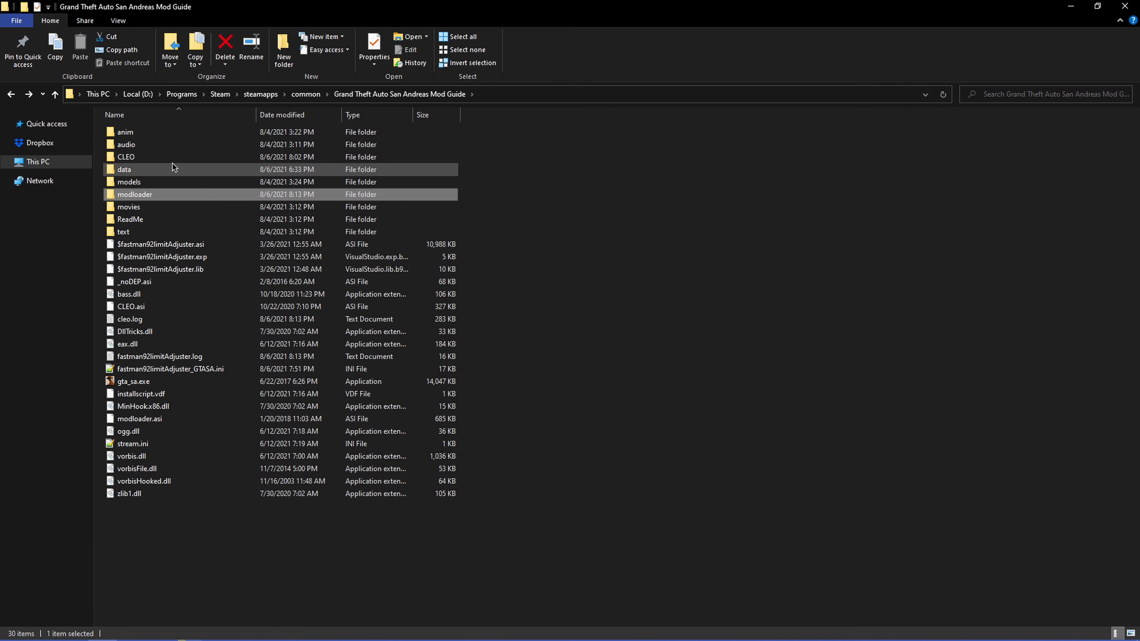
{"action": "left_click", "coordinate": [653, 248]}
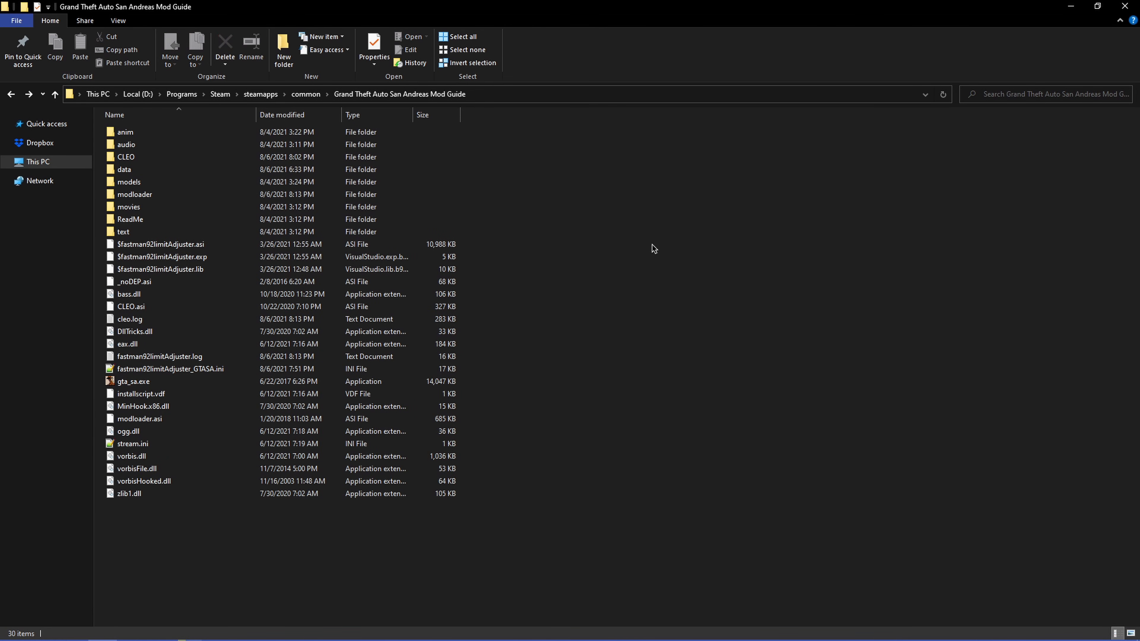